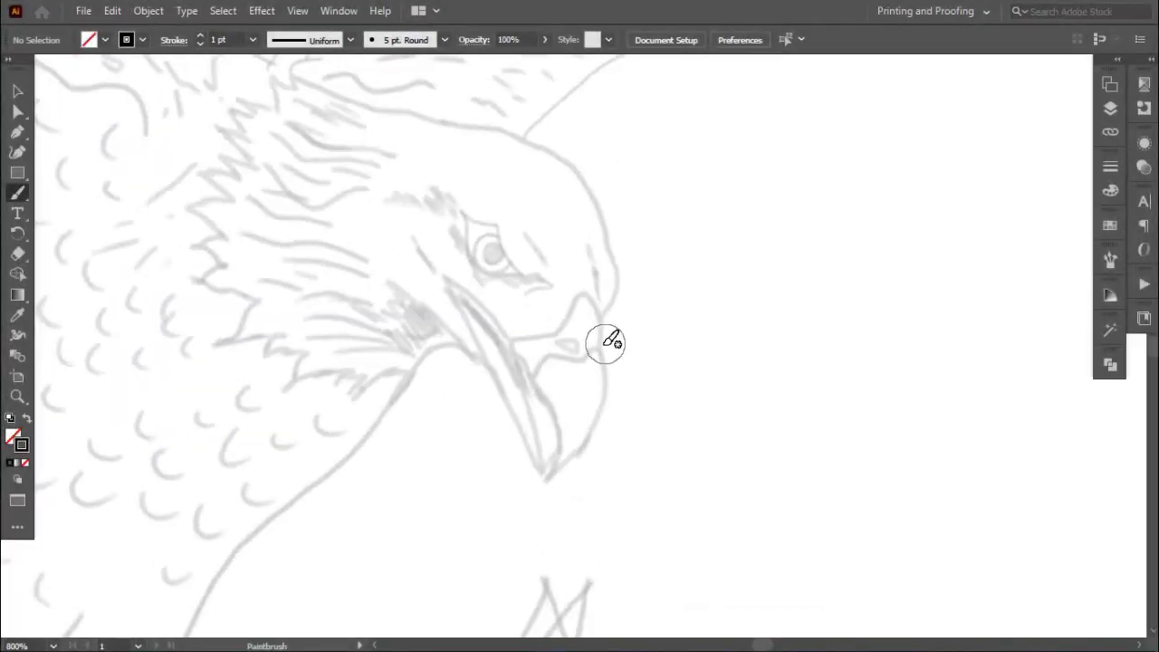
# Ink the beak's edge and outer curve, undoing a misplaced stroke, then add the mouth line.
pyautogui.moveTo(459, 113); pyautogui.dragTo(486, 131)
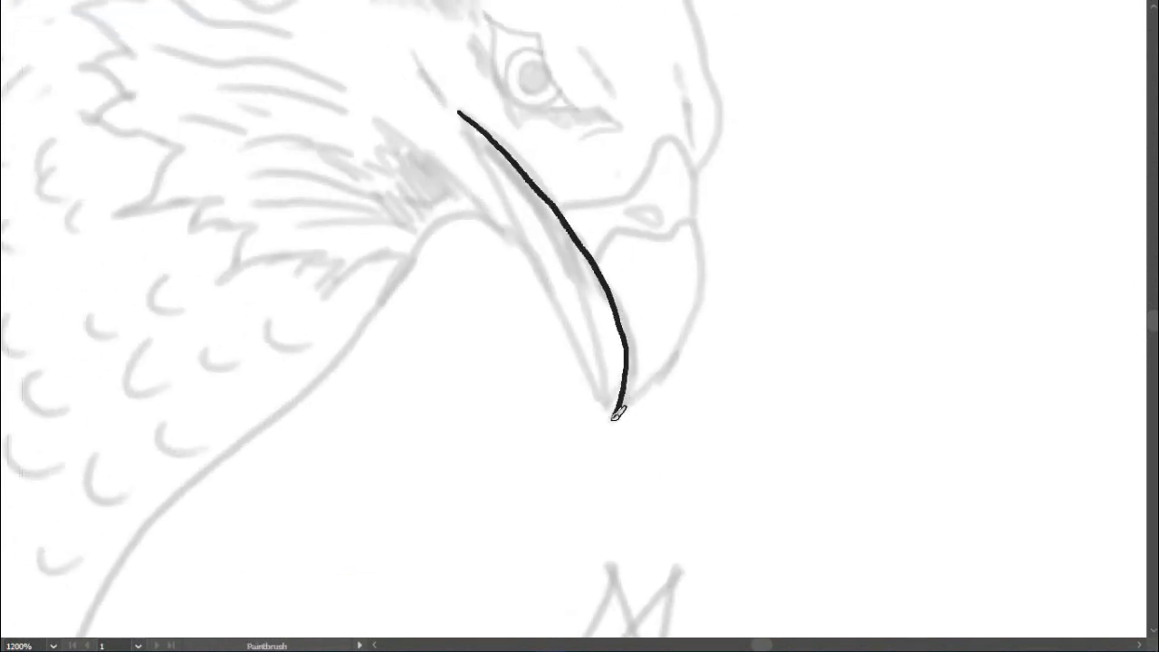
pyautogui.moveTo(698, 164)
pyautogui.mouseDown()
pyautogui.moveTo(701, 298)
pyautogui.moveTo(618, 416)
pyautogui.mouseUp()
pyautogui.hotkey('ctrl', 'z')
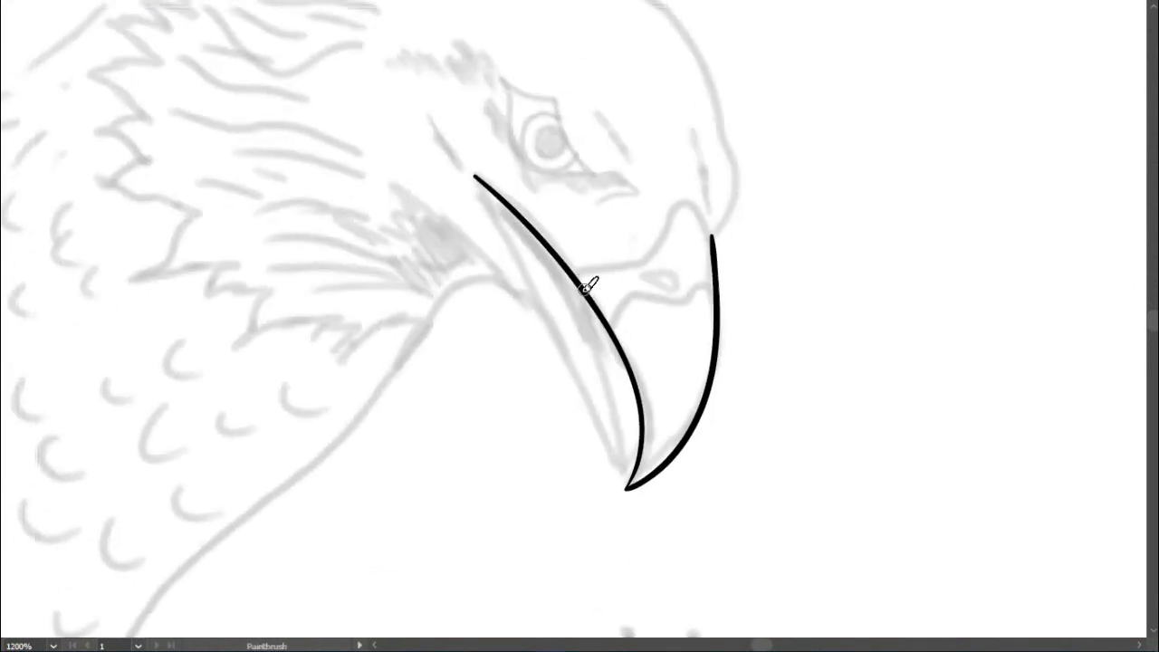
pyautogui.moveTo(686, 199); pyautogui.dragTo(713, 240)
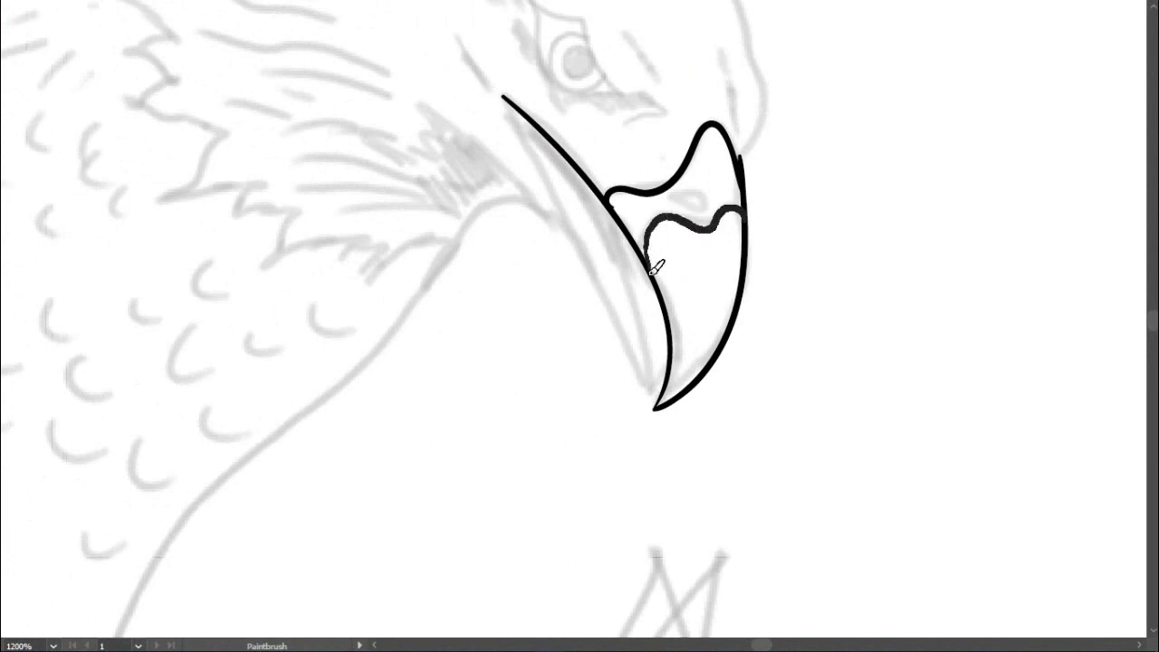
# Draw the beak's wavy inner contour and start the curve along the top of the head.
pyautogui.scroll(3, 653, 269)
pyautogui.moveTo(671, 290)
pyautogui.mouseDown()
pyautogui.moveTo(712, 288)
pyautogui.moveTo(628, 241)
pyautogui.mouseUp()
pyautogui.scroll(1, 667, 286)
pyautogui.scroll(2, 671, 272)
pyautogui.scroll(-2, 645, 246)
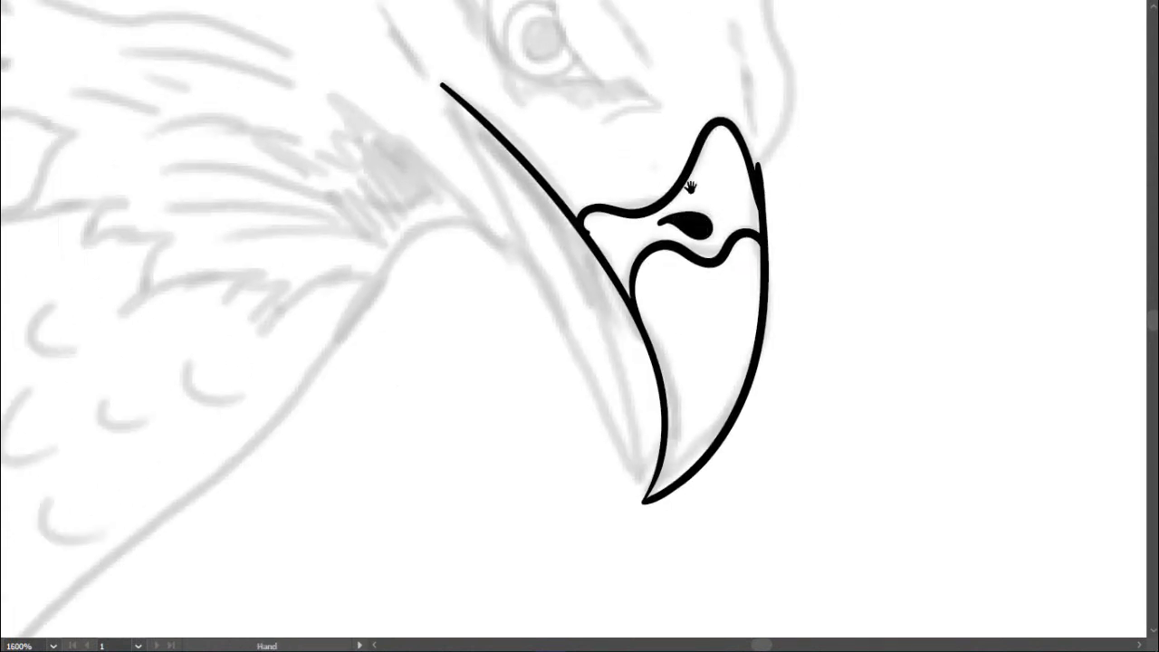
pyautogui.scroll(-2, 590, 238)
pyautogui.moveTo(535, 105); pyautogui.dragTo(587, 125)
# Extend the head's top curve down to the beak and thicken its start.
pyautogui.moveTo(716, 253); pyautogui.dragTo(702, 305)
pyautogui.moveTo(413, 68); pyautogui.dragTo(607, 117)
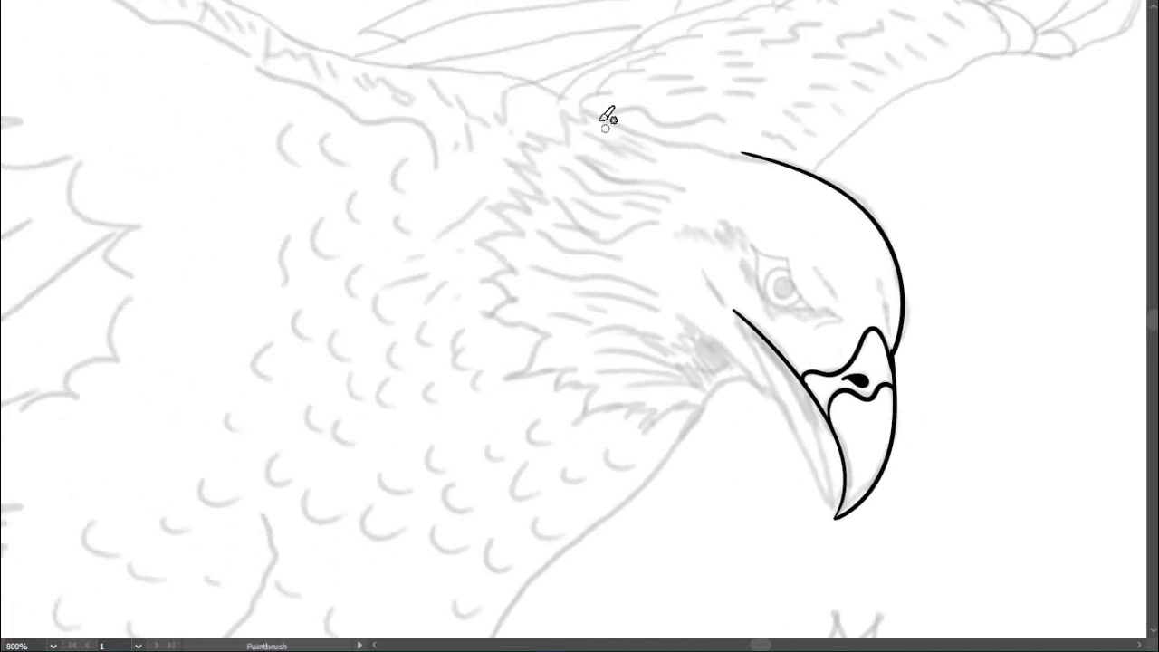
pyautogui.moveTo(766, 162); pyautogui.dragTo(863, 147)
pyautogui.moveTo(672, 84); pyautogui.dragTo(736, 145)
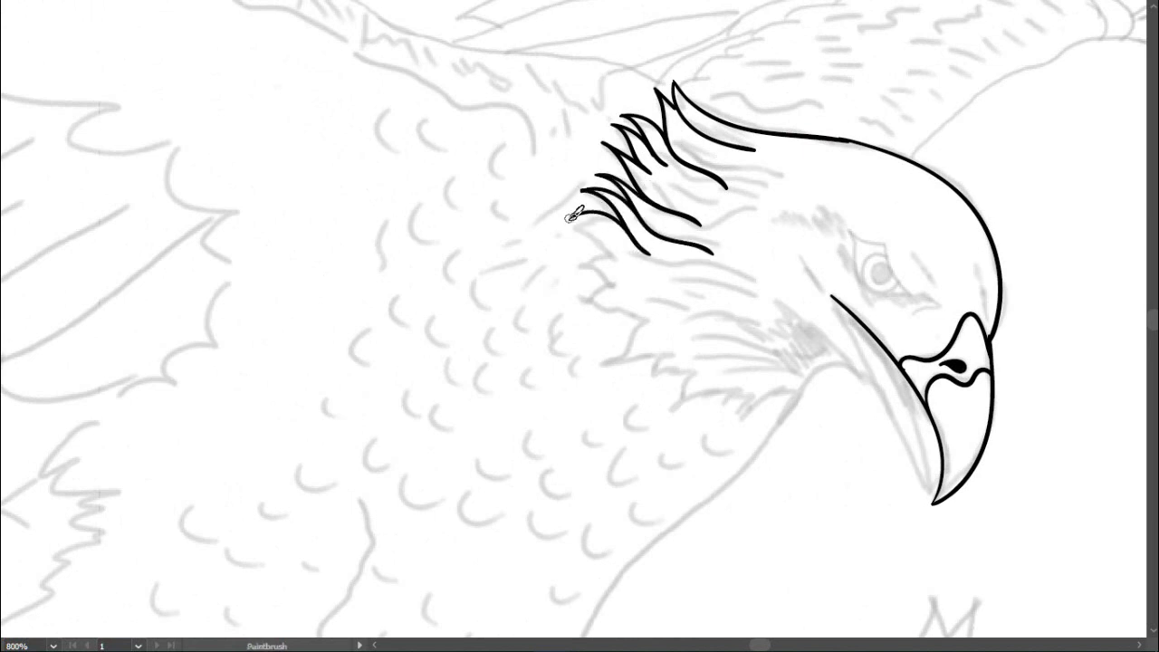
# Draw the ruffled feather tufts at the back of the head and under the neck.
pyautogui.hotkey('ctrl', '+')
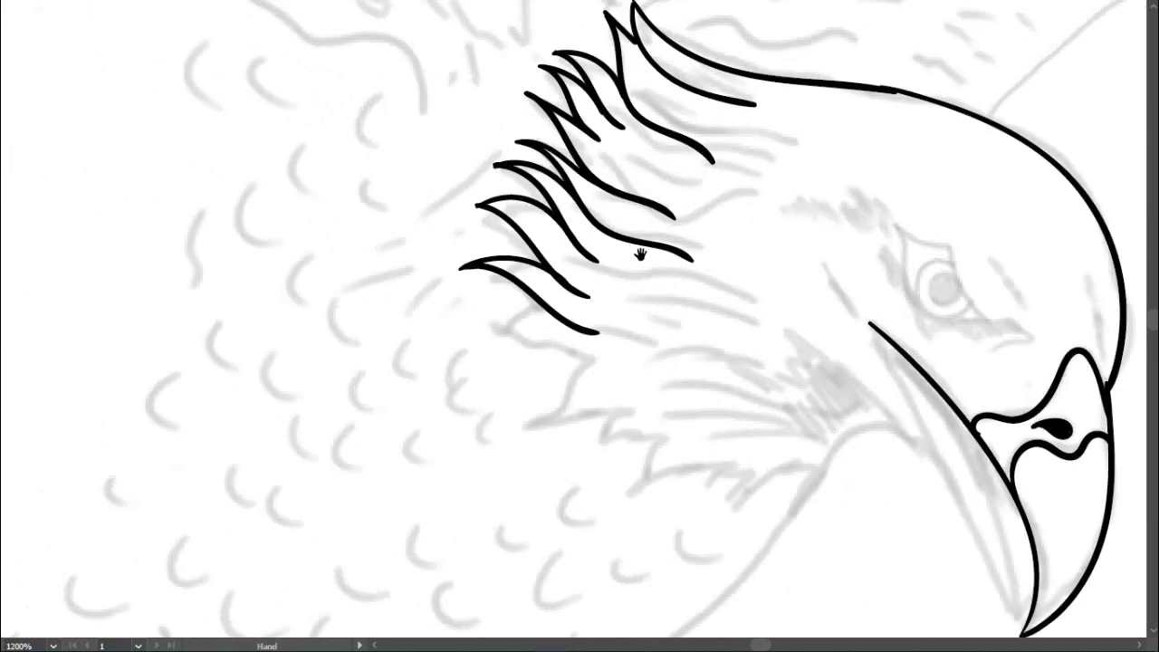
pyautogui.moveTo(493, 260); pyautogui.dragTo(624, 277)
pyautogui.moveTo(591, 286); pyautogui.dragTo(561, 215)
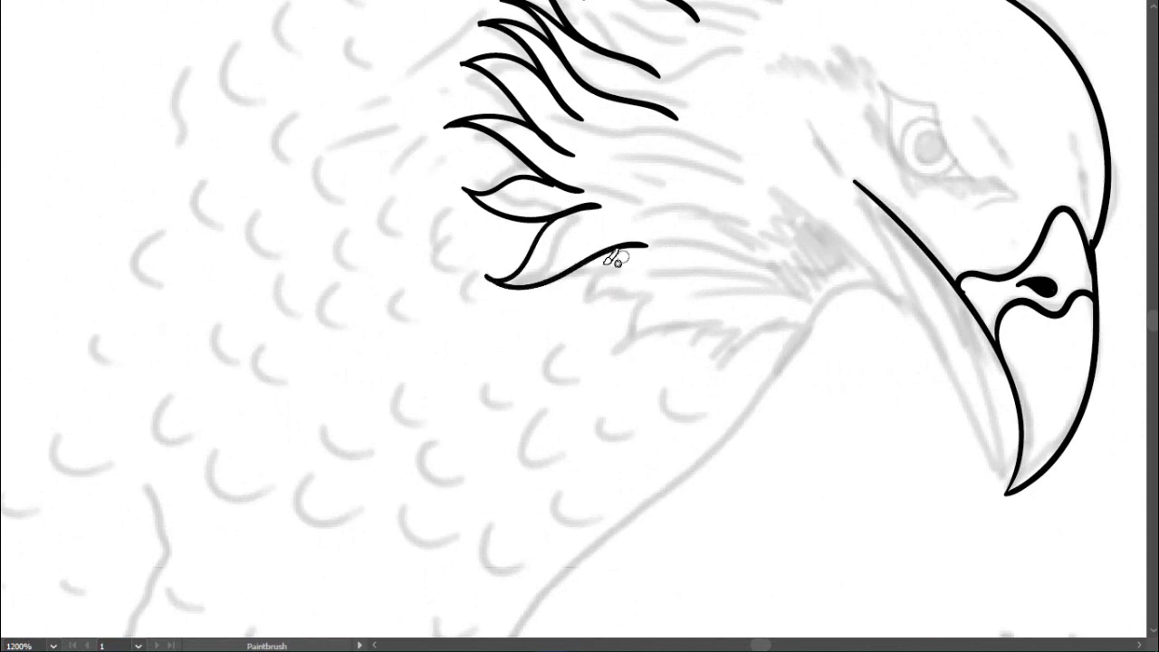
pyautogui.moveTo(647, 290); pyautogui.dragTo(733, 308)
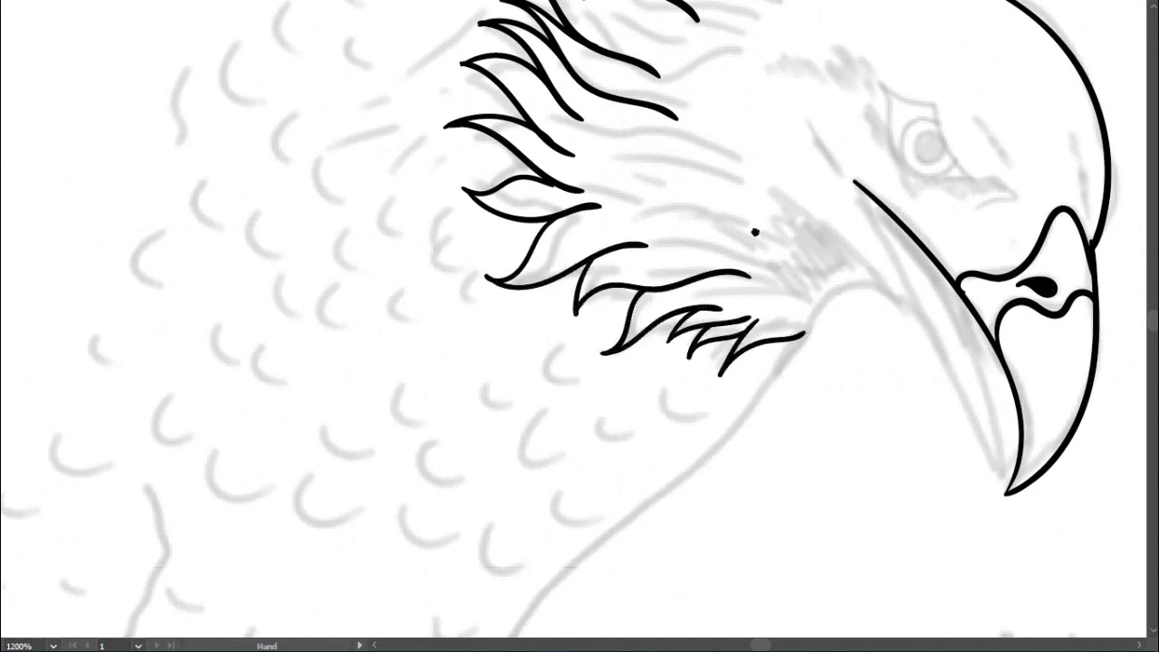
# Ink a second line along the inner beak edge to the tip, plus a lower beak line.
pyautogui.moveTo(756, 231); pyautogui.dragTo(502, 152)
pyautogui.moveTo(603, 101); pyautogui.dragTo(680, 244)
pyautogui.moveTo(603, 96); pyautogui.dragTo(619, 118)
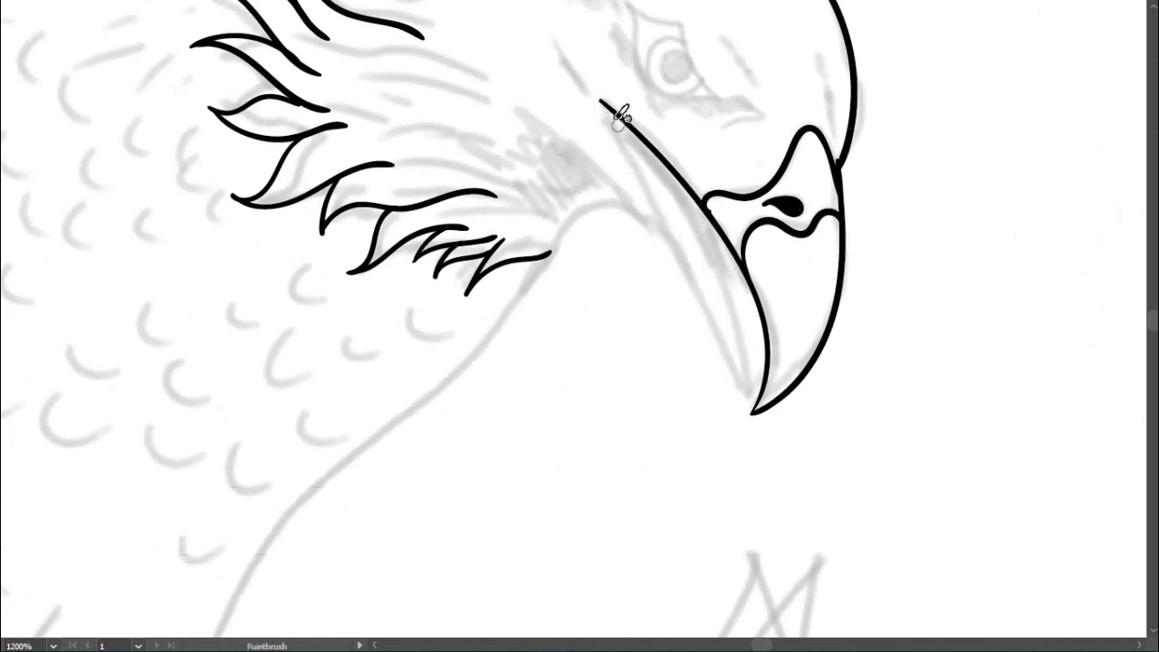
pyautogui.moveTo(650, 165); pyautogui.dragTo(750, 404)
pyautogui.moveTo(608, 200)
pyautogui.mouseDown()
pyautogui.moveTo(699, 129)
pyautogui.moveTo(618, 225)
pyautogui.mouseUp()
pyautogui.moveTo(634, 181); pyautogui.dragTo(453, 407)
# Ink the eye's contour, the brow curve above it and the round pupil.
pyautogui.hotkey('ctrl', '+')
pyautogui.moveTo(517, 208); pyautogui.dragTo(699, 344)
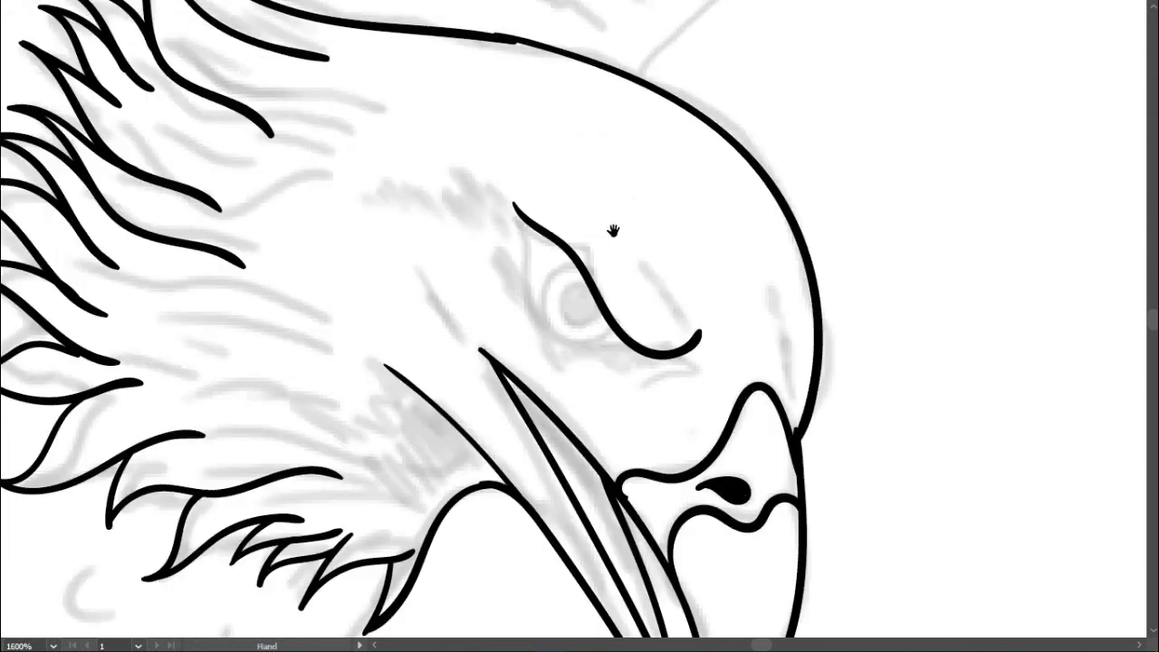
pyautogui.moveTo(588, 299); pyautogui.dragTo(601, 191)
pyautogui.moveTo(594, 172)
pyautogui.mouseDown()
pyautogui.moveTo(603, 225)
pyautogui.moveTo(623, 230)
pyautogui.mouseUp()
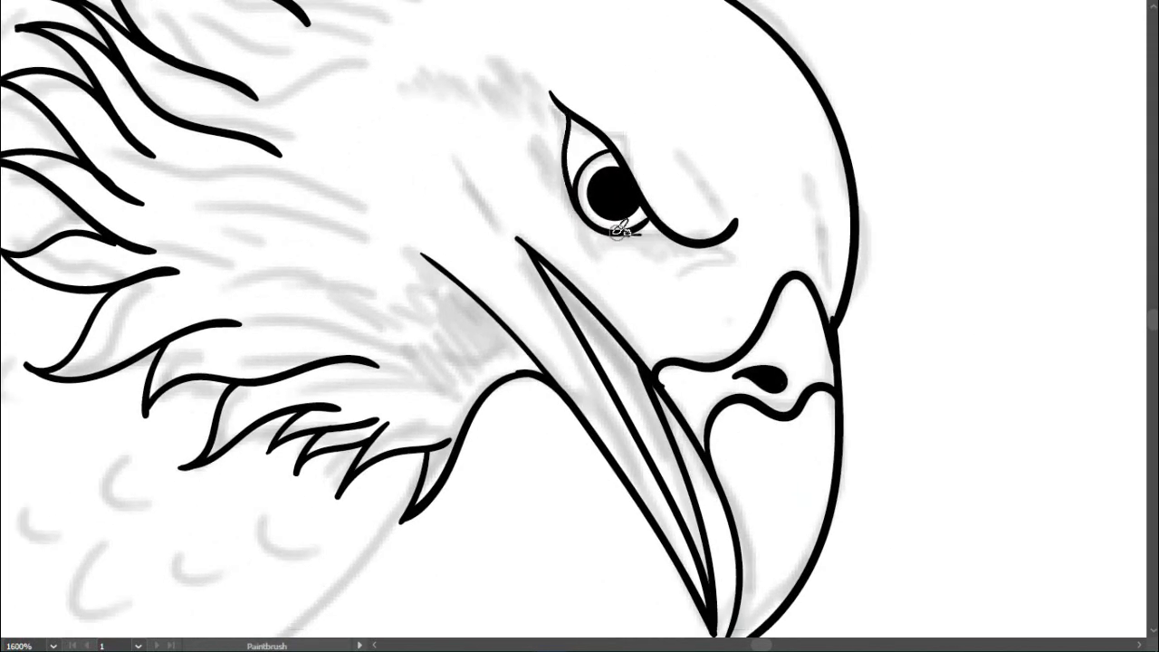
pyautogui.hotkey('ctrl', '-')
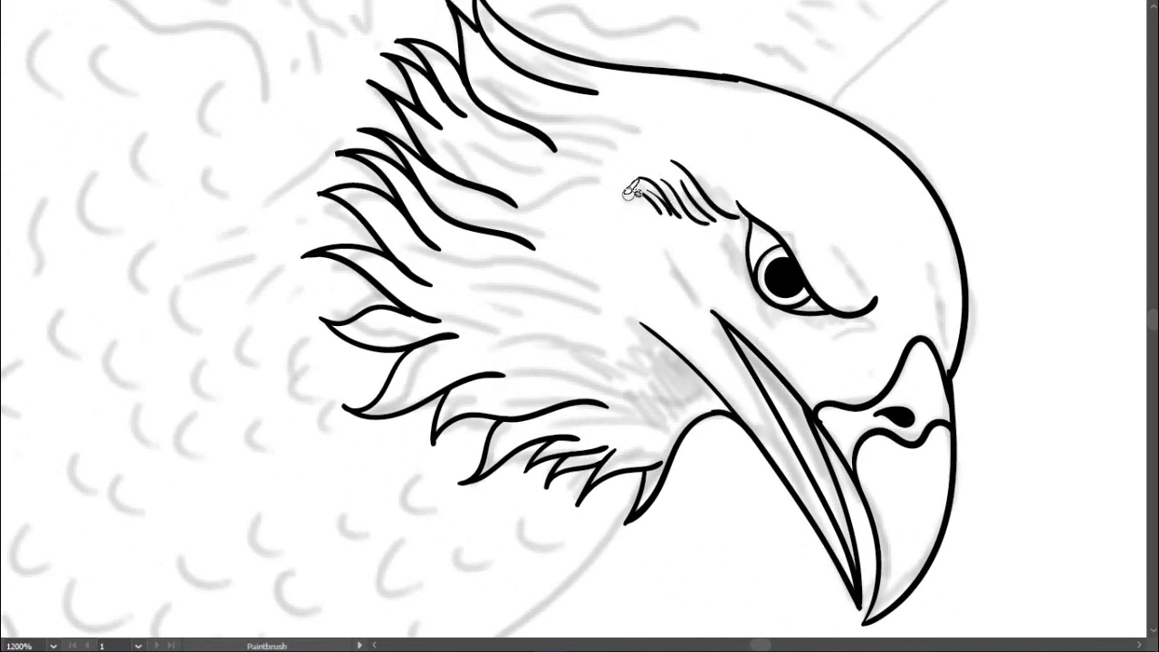
pyautogui.moveTo(711, 279)
pyautogui.mouseDown()
pyautogui.moveTo(552, 206)
pyautogui.moveTo(440, 174)
pyautogui.mouseUp()
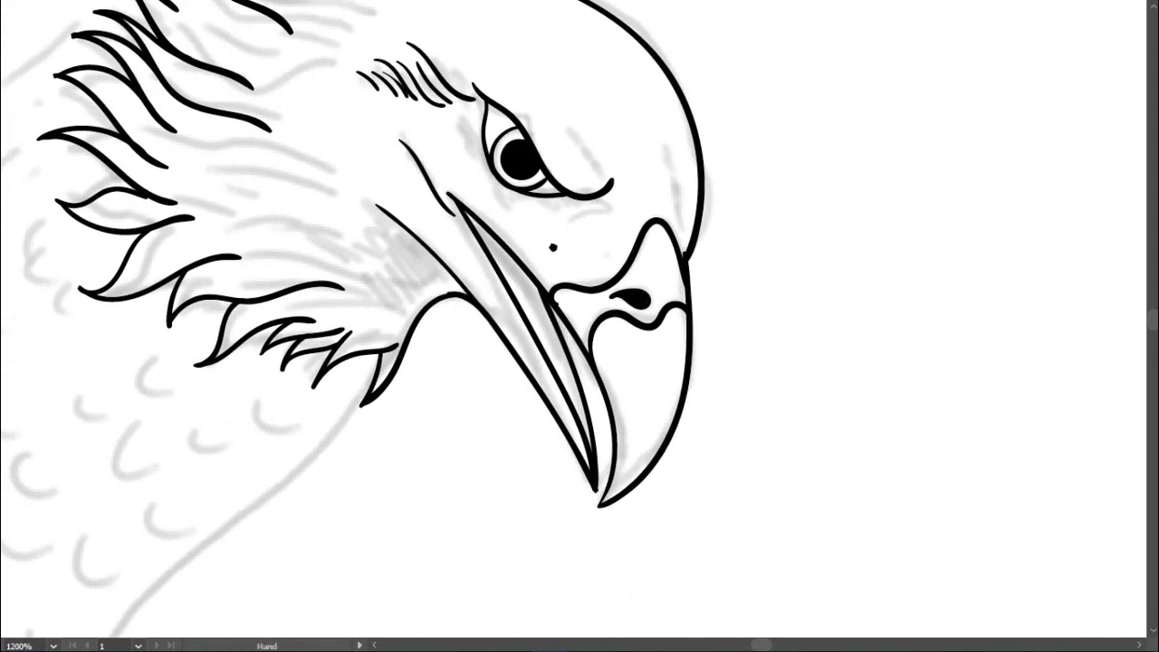
# Add a thin upper beak line, fine brow feather strokes and a wrinkle under the eye.
pyautogui.moveTo(492, 234); pyautogui.dragTo(547, 287)
pyautogui.moveTo(650, 165); pyautogui.dragTo(628, 190)
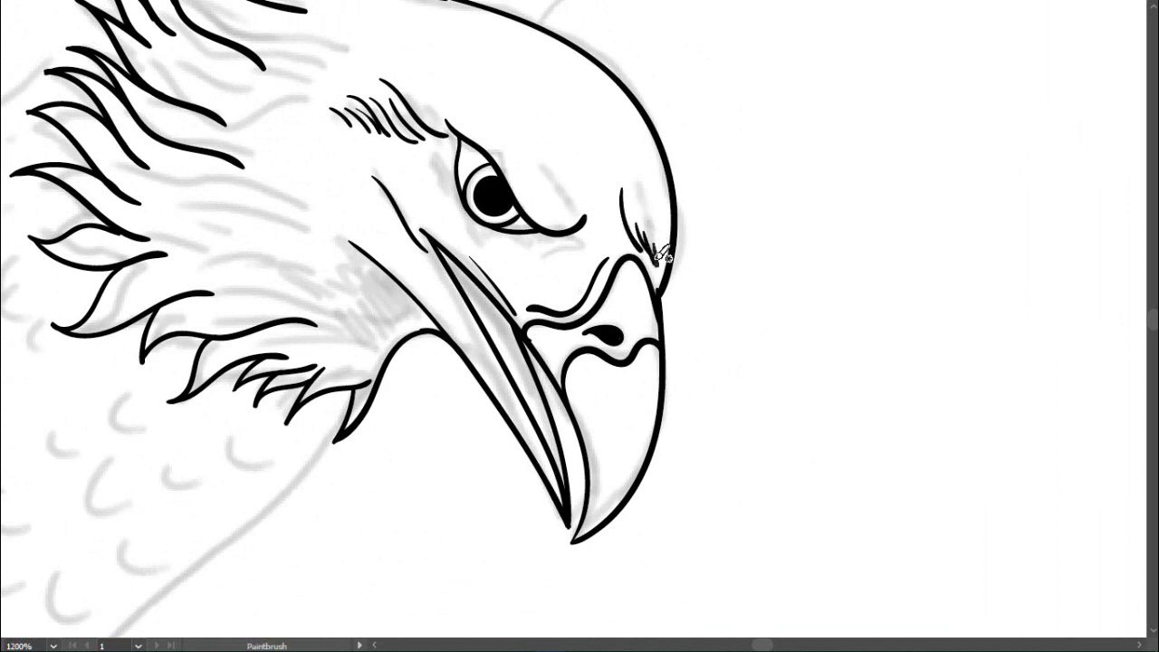
pyautogui.moveTo(661, 256); pyautogui.dragTo(782, 244)
pyautogui.moveTo(689, 217); pyautogui.dragTo(720, 196)
pyautogui.moveTo(779, 172)
pyautogui.mouseDown()
pyautogui.moveTo(716, 192)
pyautogui.moveTo(707, 172)
pyautogui.mouseUp()
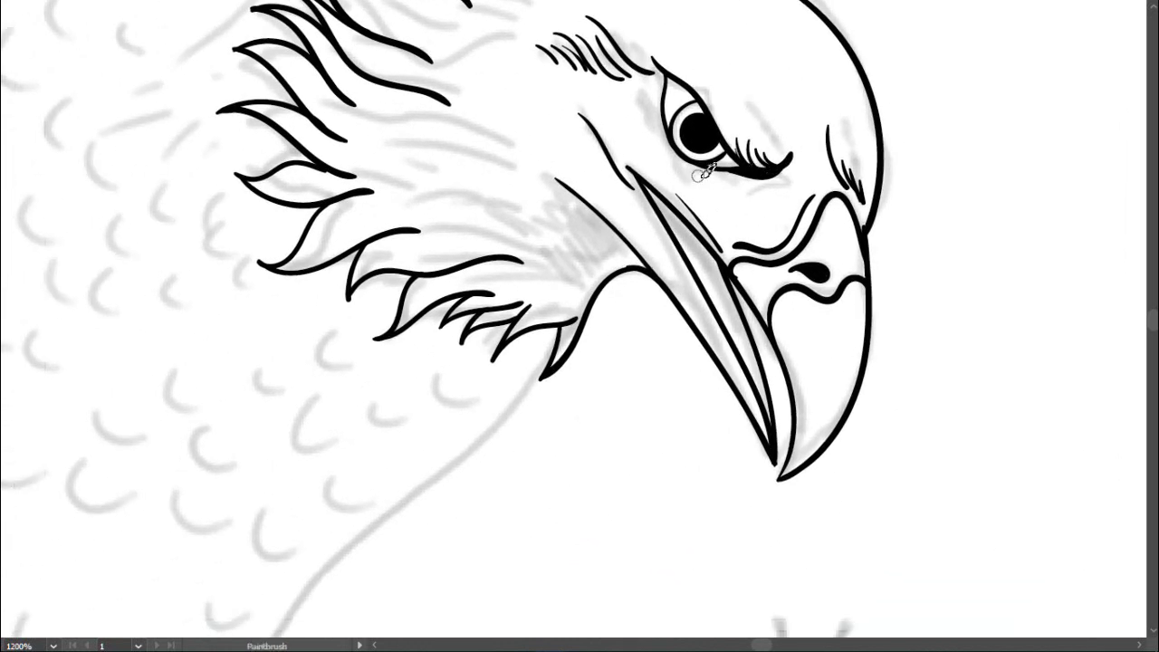
pyautogui.scroll(-1, 797, 181)
pyautogui.moveTo(764, 209)
pyautogui.mouseDown()
pyautogui.moveTo(748, 222)
pyautogui.moveTo(794, 301)
pyautogui.moveTo(937, 374)
pyautogui.moveTo(851, 365)
pyautogui.moveTo(906, 404)
pyautogui.mouseUp()
# Draw several long feather lines across the cheek and behind the eye.
pyautogui.moveTo(616, 255); pyautogui.dragTo(770, 362)
pyautogui.hscroll(1, 513, 281)
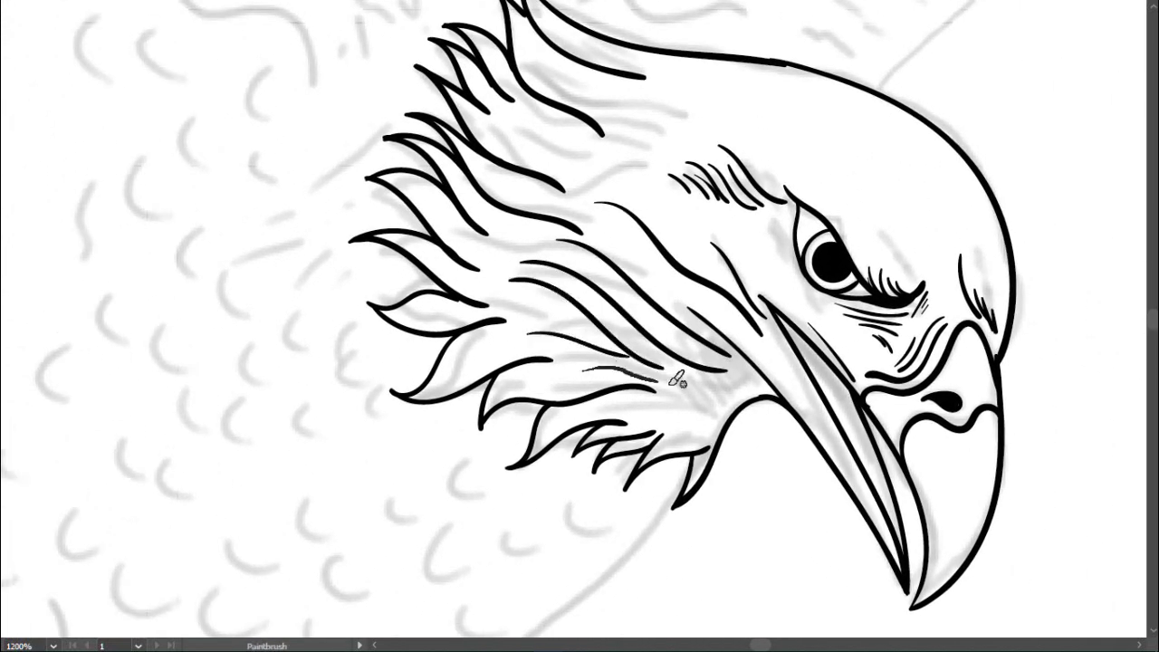
pyautogui.moveTo(677, 380); pyautogui.dragTo(698, 387)
pyautogui.scroll(2, 697, 388)
pyautogui.moveTo(619, 220); pyautogui.dragTo(774, 243)
pyautogui.moveTo(702, 174); pyautogui.dragTo(612, 160)
pyautogui.moveTo(529, 291); pyautogui.dragTo(570, 296)
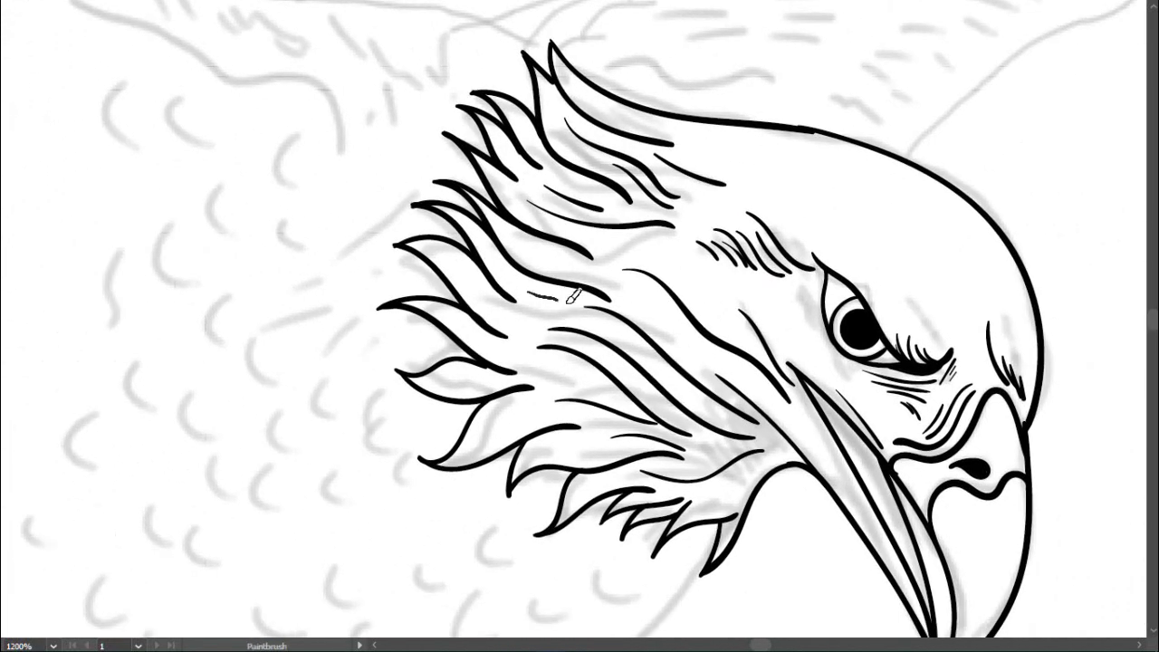
pyautogui.scroll(-2, 667, 280)
pyautogui.scroll(2, 654, 277)
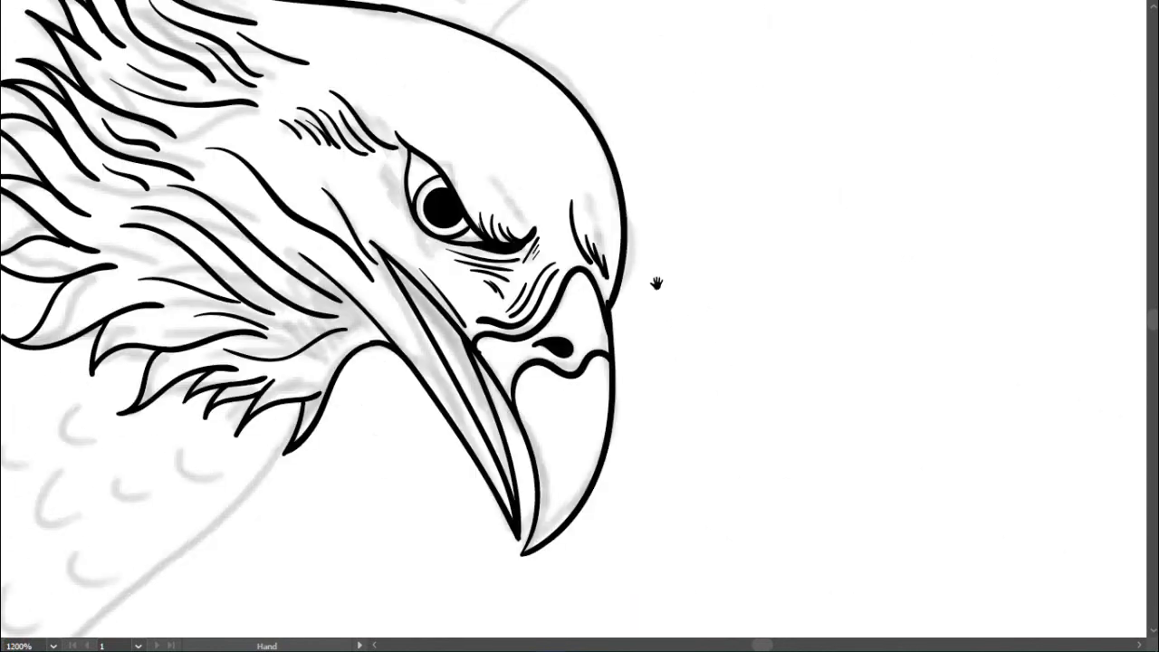
pyautogui.scroll(1, 654, 277)
pyautogui.scroll(-2, 652, 234)
pyautogui.scroll(-1, 745, 222)
# Trace the wing's scalloped upper edge, ending in a loop and small curl at the tip.
pyautogui.scroll(2, 474, 305)
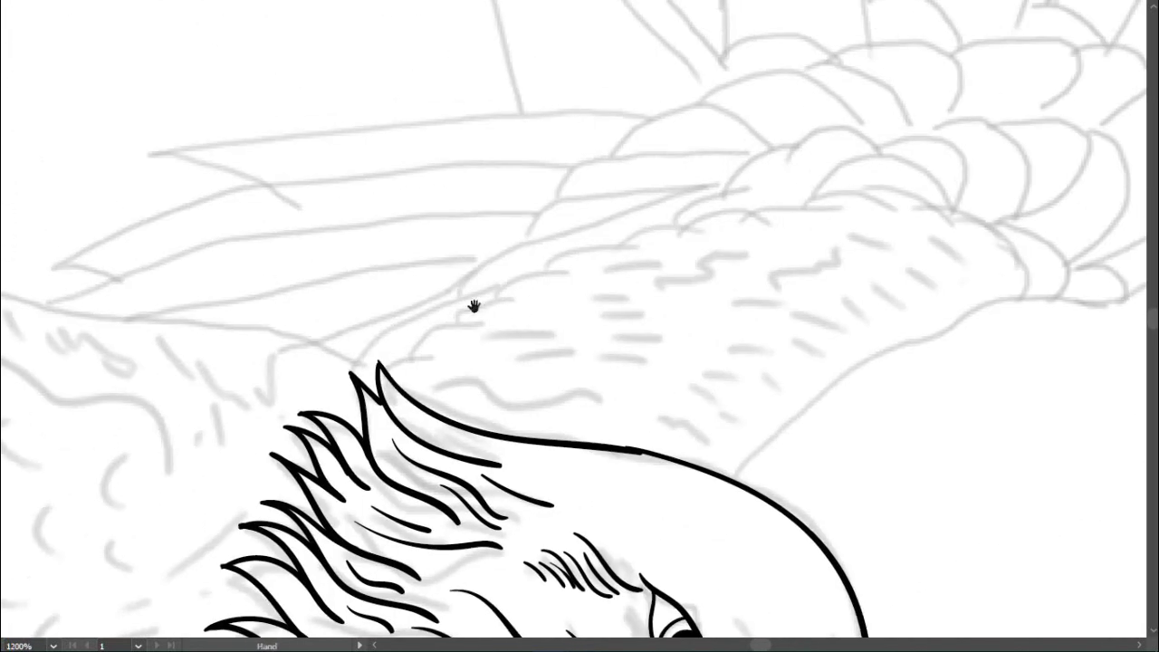
pyautogui.scroll(1, 444, 341)
pyautogui.moveTo(412, 348); pyautogui.dragTo(507, 313)
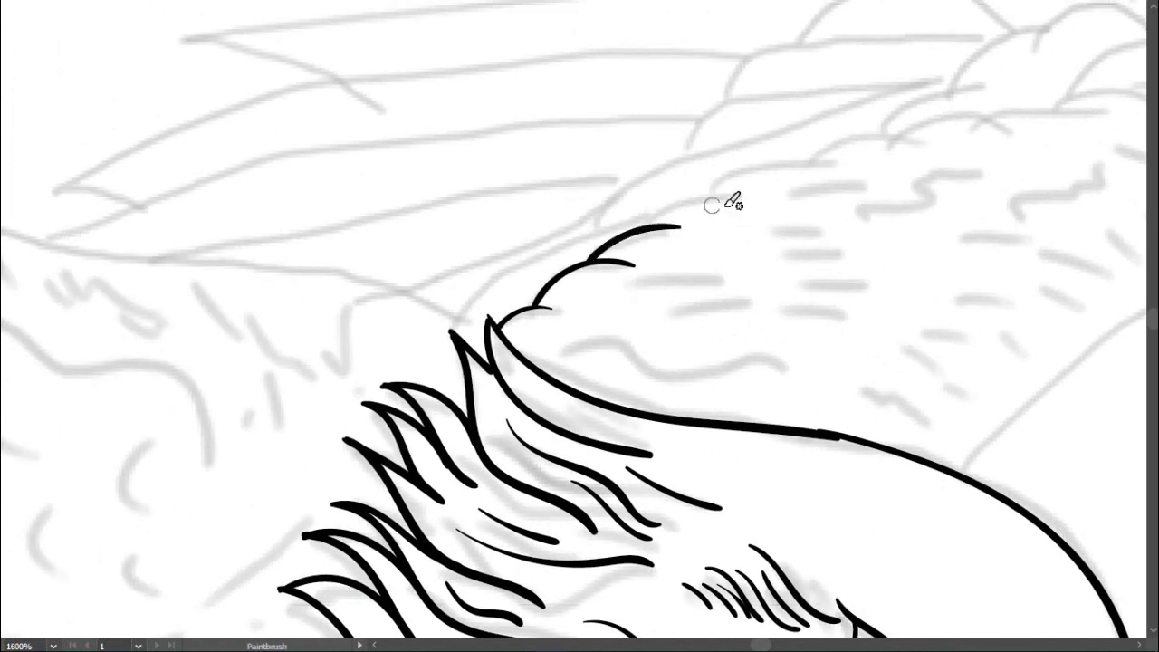
pyautogui.moveTo(730, 212)
pyautogui.mouseDown()
pyautogui.moveTo(614, 232)
pyautogui.moveTo(666, 255)
pyautogui.mouseUp()
pyautogui.scroll(1, 755, 245)
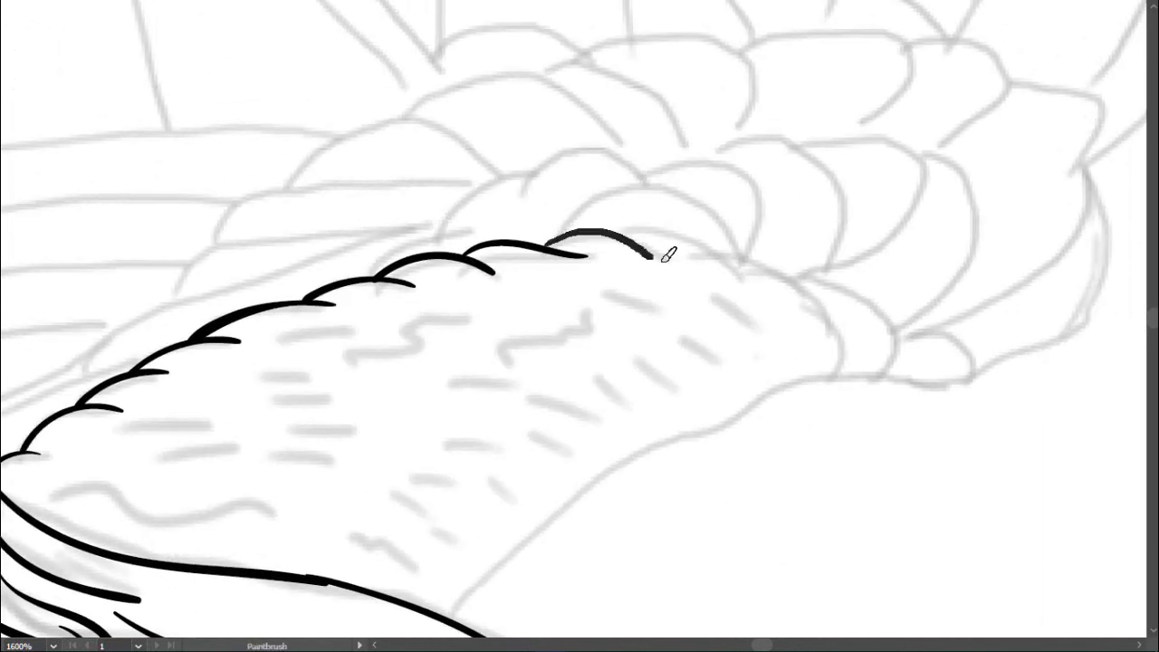
pyautogui.moveTo(621, 194); pyautogui.dragTo(694, 239)
pyautogui.moveTo(557, 195)
pyautogui.mouseDown()
pyautogui.moveTo(696, 276)
pyautogui.moveTo(689, 298)
pyautogui.mouseUp()
pyautogui.moveTo(776, 100)
pyautogui.mouseDown()
pyautogui.moveTo(531, 316)
pyautogui.moveTo(685, 180)
pyautogui.mouseUp()
pyautogui.moveTo(766, 303); pyautogui.dragTo(709, 187)
pyautogui.moveTo(770, 251); pyautogui.dragTo(849, 280)
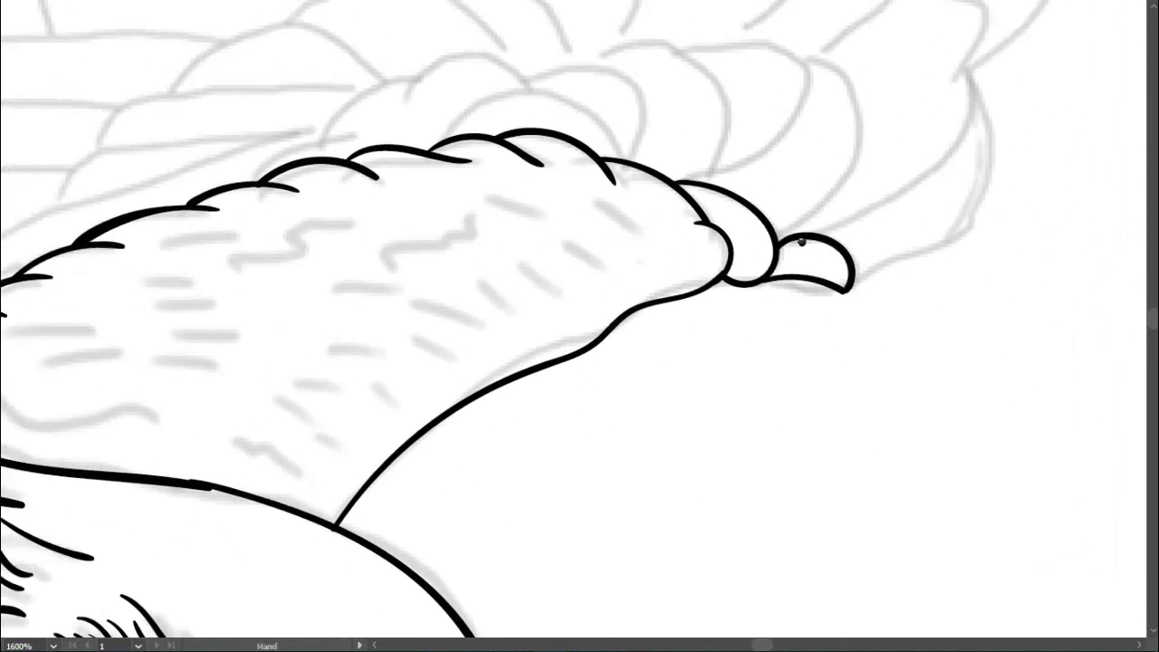
# Draw rows of arched, overlapping rounded feathers across the upper wing.
pyautogui.moveTo(421, 181)
pyautogui.mouseDown()
pyautogui.moveTo(629, 246)
pyautogui.moveTo(507, 284)
pyautogui.mouseUp()
pyautogui.moveTo(511, 247)
pyautogui.mouseDown()
pyautogui.moveTo(679, 243)
pyautogui.moveTo(590, 148)
pyautogui.mouseUp()
pyautogui.moveTo(543, 263)
pyautogui.mouseDown()
pyautogui.moveTo(698, 175)
pyautogui.moveTo(634, 181)
pyautogui.mouseUp()
pyautogui.moveTo(544, 281)
pyautogui.mouseDown()
pyautogui.moveTo(616, 163)
pyautogui.moveTo(590, 250)
pyautogui.moveTo(1082, 186)
pyautogui.mouseUp()
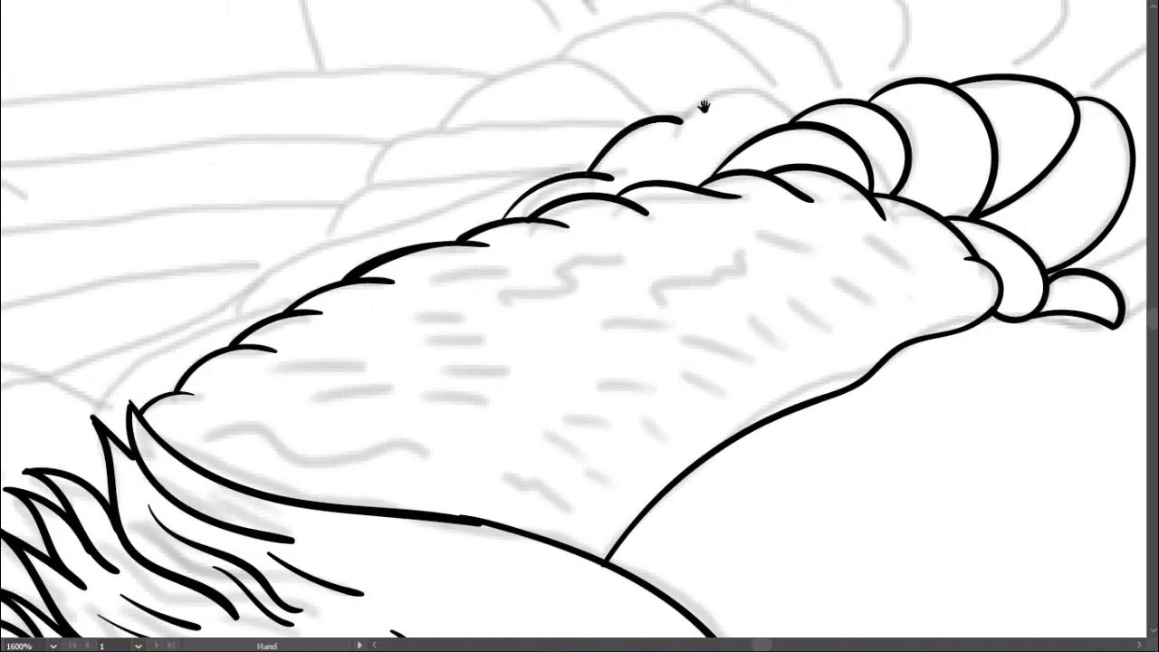
pyautogui.moveTo(704, 107)
pyautogui.mouseDown()
pyautogui.moveTo(530, 227)
pyautogui.moveTo(621, 207)
pyautogui.moveTo(654, 147)
pyautogui.moveTo(433, 226)
pyautogui.moveTo(591, 202)
pyautogui.mouseUp()
pyautogui.moveTo(493, 181); pyautogui.dragTo(417, 224)
pyautogui.moveTo(417, 224)
pyautogui.mouseDown()
pyautogui.moveTo(508, 217)
pyautogui.moveTo(511, 238)
pyautogui.mouseUp()
pyautogui.moveTo(511, 238); pyautogui.dragTo(627, 254)
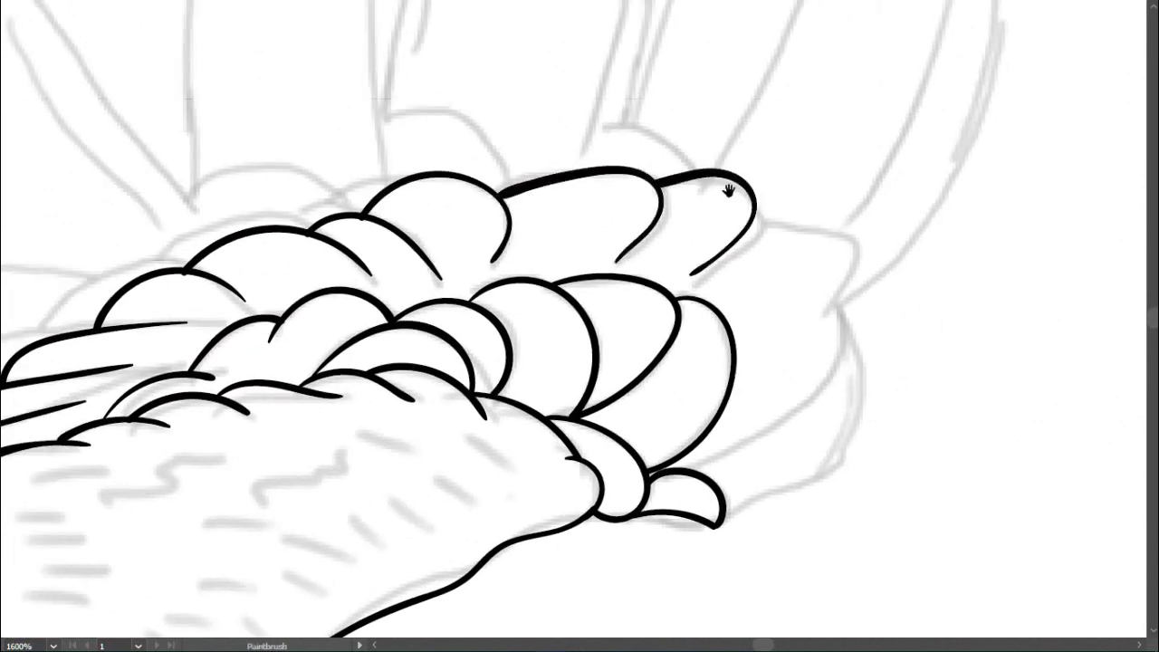
# Ink the outer curved feathers and the first long feather strokes above them.
pyautogui.moveTo(729, 191)
pyautogui.mouseDown()
pyautogui.moveTo(611, 114)
pyautogui.moveTo(662, 130)
pyautogui.moveTo(650, 51)
pyautogui.mouseUp()
pyautogui.moveTo(694, 109); pyautogui.dragTo(584, 257)
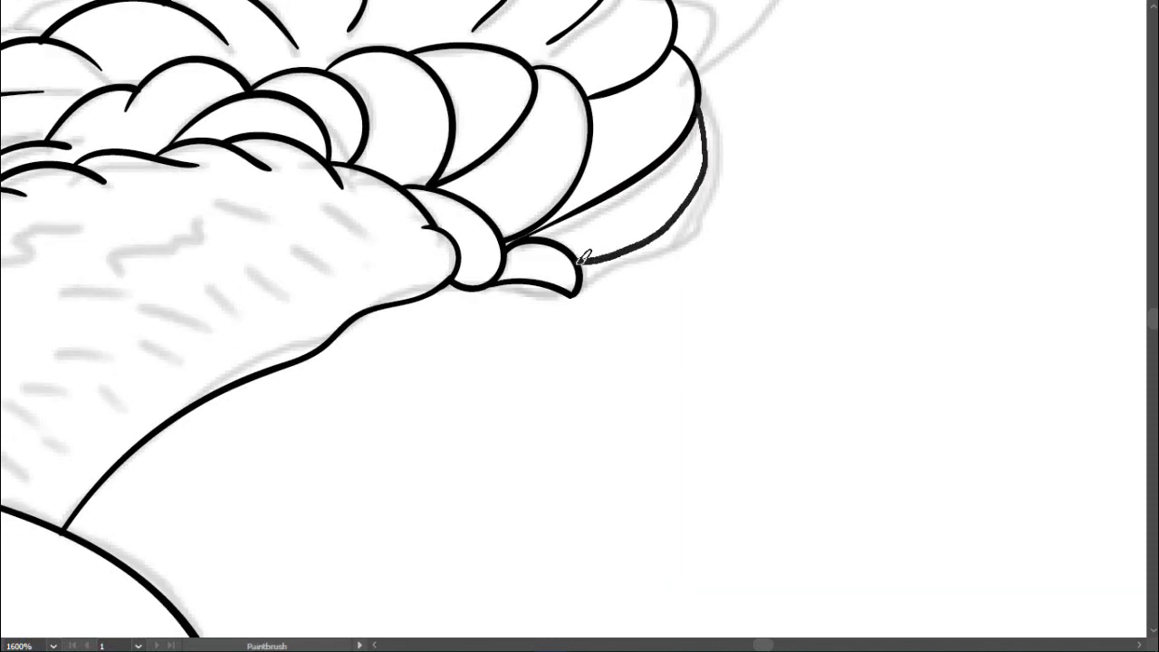
pyautogui.scroll(-2, 584, 258)
pyautogui.moveTo(563, 199); pyautogui.dragTo(482, 420)
pyautogui.moveTo(443, 380)
pyautogui.mouseDown()
pyautogui.moveTo(516, 406)
pyautogui.moveTo(752, 45)
pyautogui.mouseUp()
pyautogui.moveTo(656, 174); pyautogui.dragTo(691, 151)
pyautogui.moveTo(615, 53)
pyautogui.mouseDown()
pyautogui.moveTo(722, 27)
pyautogui.moveTo(751, 284)
pyautogui.mouseUp()
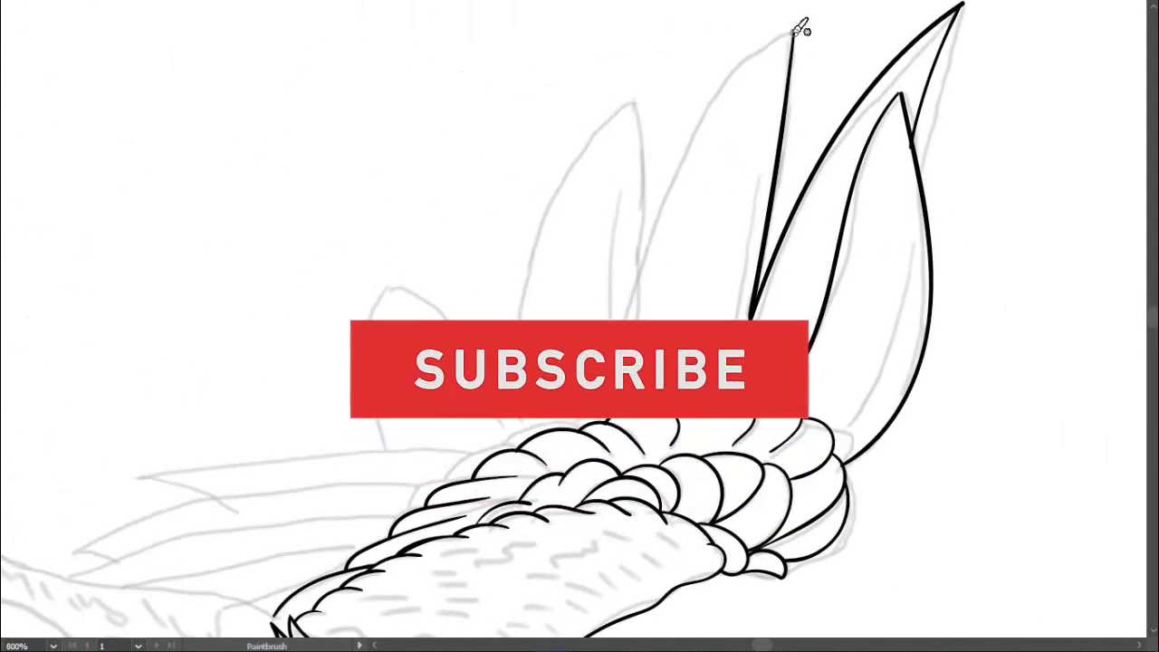
# Paint tall pointed flight feathers above the wing plus a short feather stroke behind them.
pyautogui.moveTo(776, 39); pyautogui.dragTo(668, 323)
pyautogui.moveTo(516, 169)
pyautogui.mouseDown()
pyautogui.moveTo(577, 192)
pyautogui.moveTo(535, 272)
pyautogui.mouseUp()
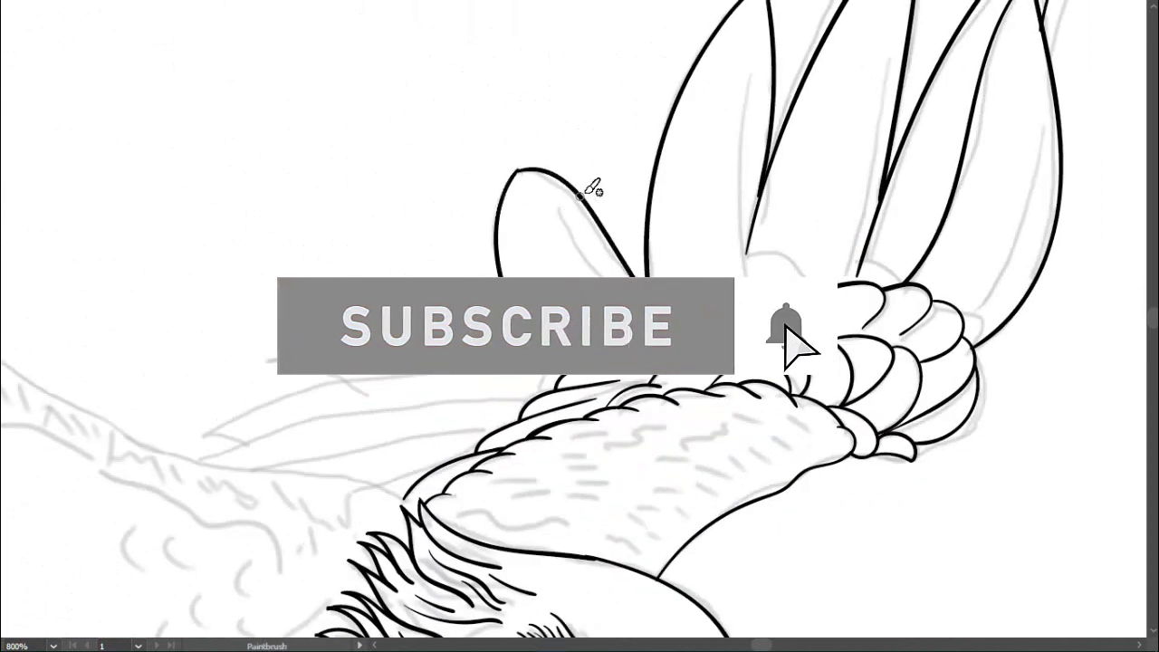
pyautogui.press('v')
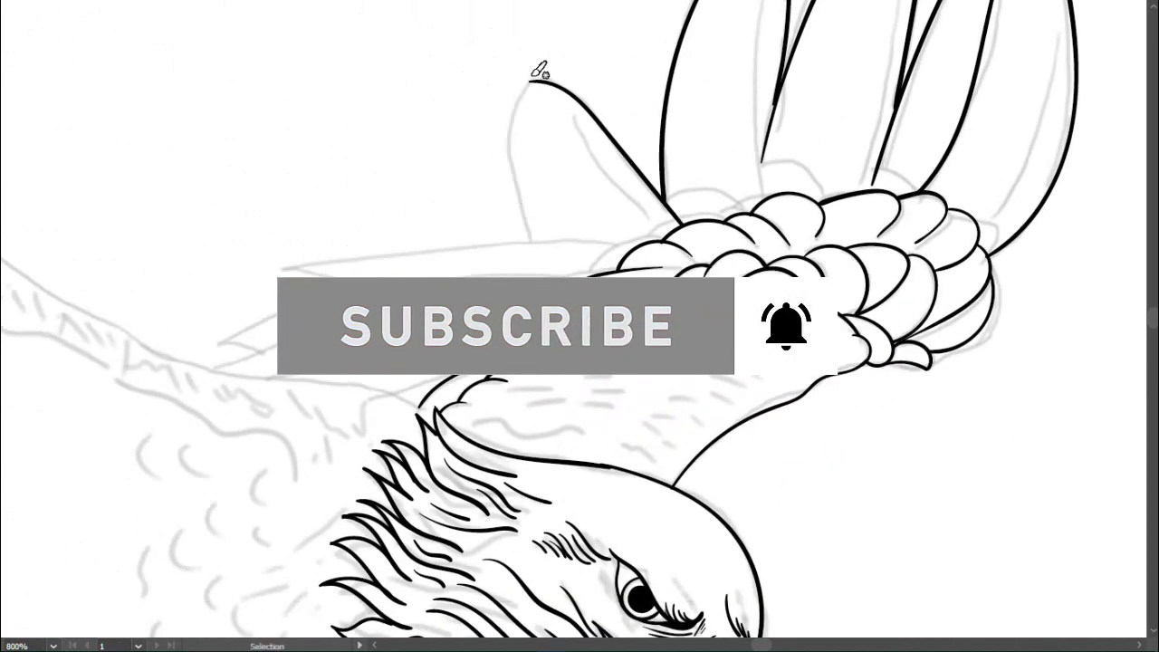
pyautogui.moveTo(470, 201)
pyautogui.mouseDown()
pyautogui.moveTo(380, 193)
pyautogui.moveTo(501, 155)
pyautogui.moveTo(777, 118)
pyautogui.moveTo(492, 182)
pyautogui.mouseUp()
# Add long feather strokes behind the head and select the short stroke just drawn.
pyautogui.moveTo(585, 151); pyautogui.dragTo(661, 184)
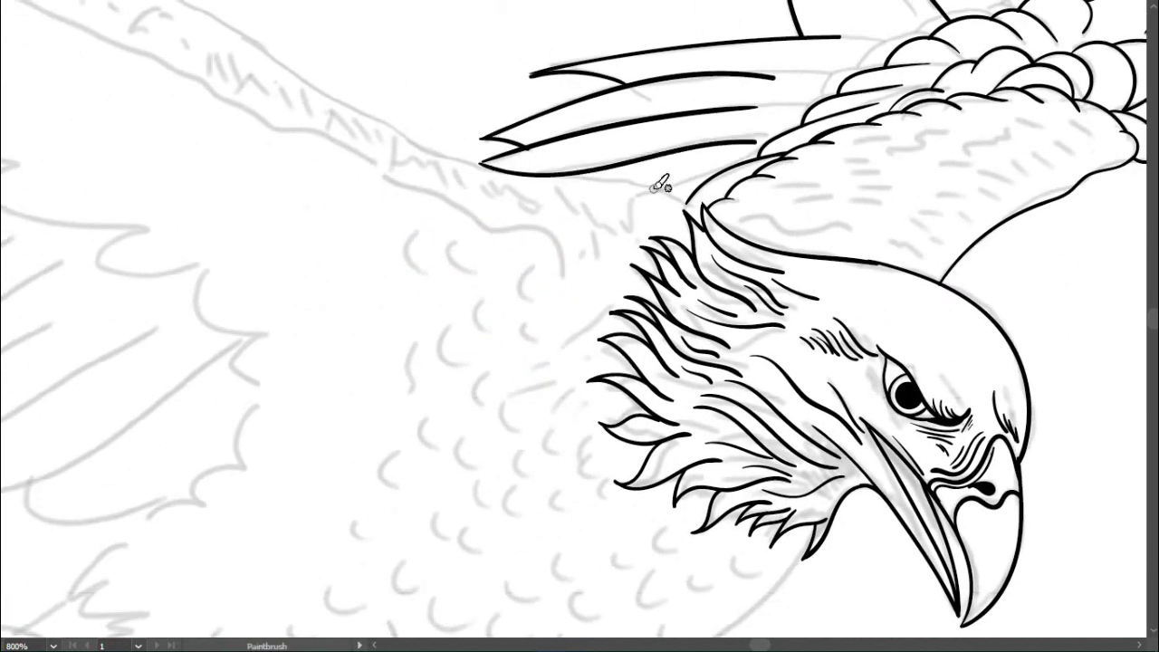
pyautogui.scroll(-3, 691, 135)
pyautogui.scroll(3, 688, 262)
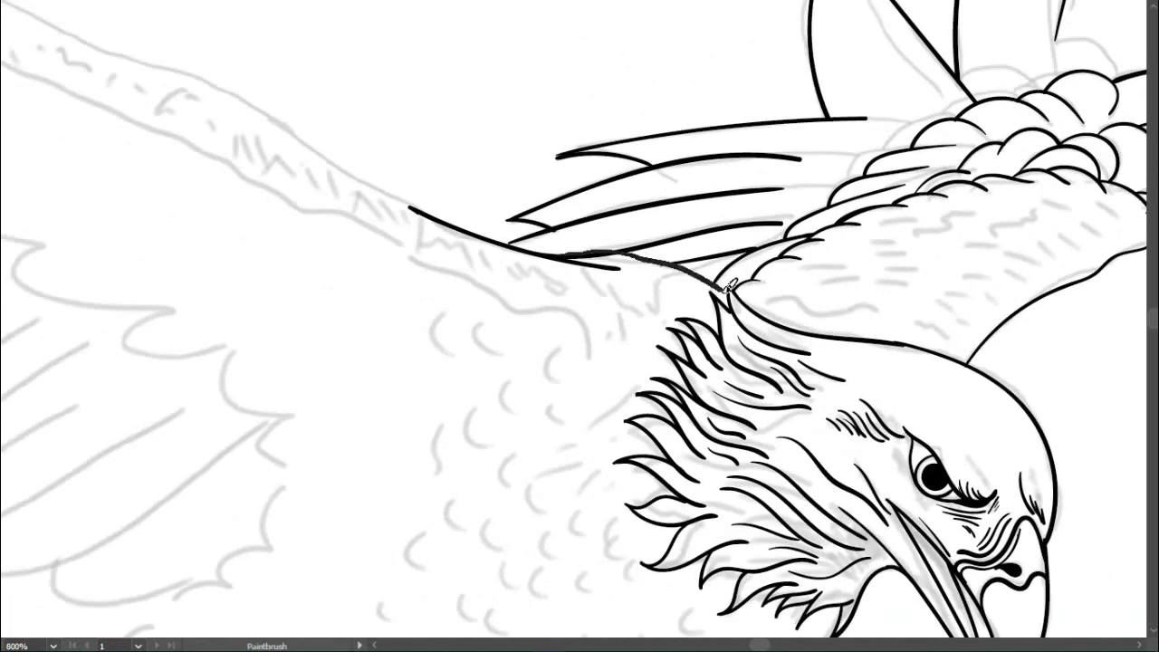
pyautogui.moveTo(262, 127); pyautogui.dragTo(707, 279)
pyautogui.scroll(-2, 822, 358)
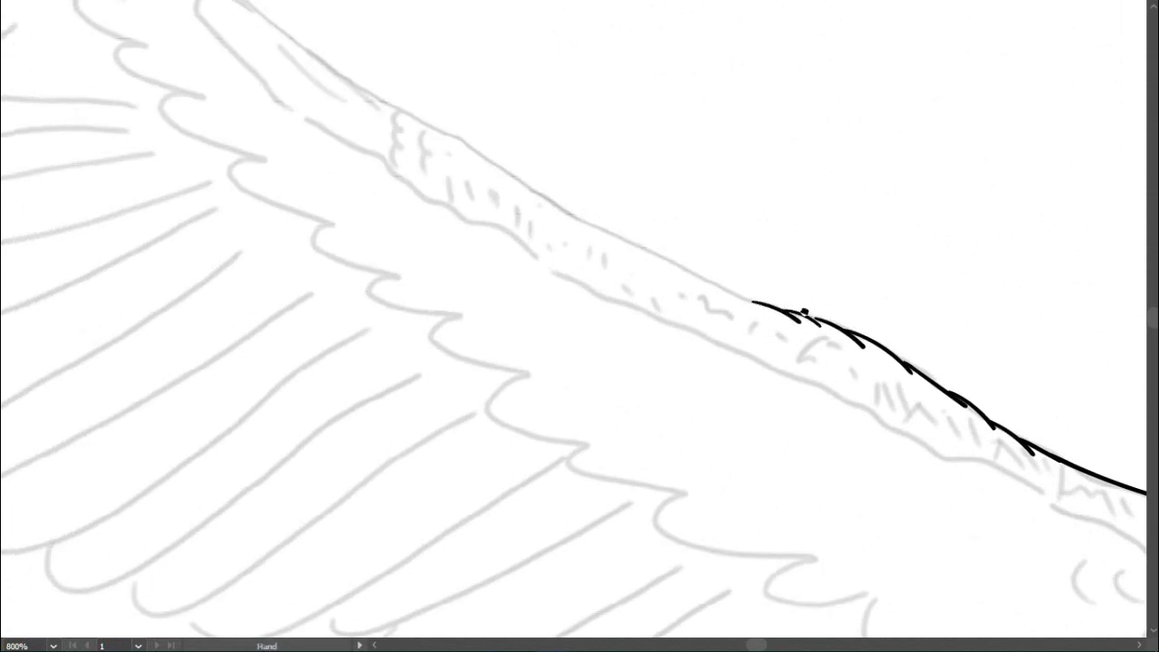
pyautogui.scroll(3, 752, 299)
pyautogui.keyDown('ctrl'); pyautogui.click(695, 271); pyautogui.keyUp('ctrl')
pyautogui.press('b')
pyautogui.scroll(2, 715, 277)
pyautogui.hscroll(-4, 714, 277)
# Ink the wing's leading edge over the sketch, running up toward the wingtip.
pyautogui.moveTo(688, 281); pyautogui.dragTo(750, 319)
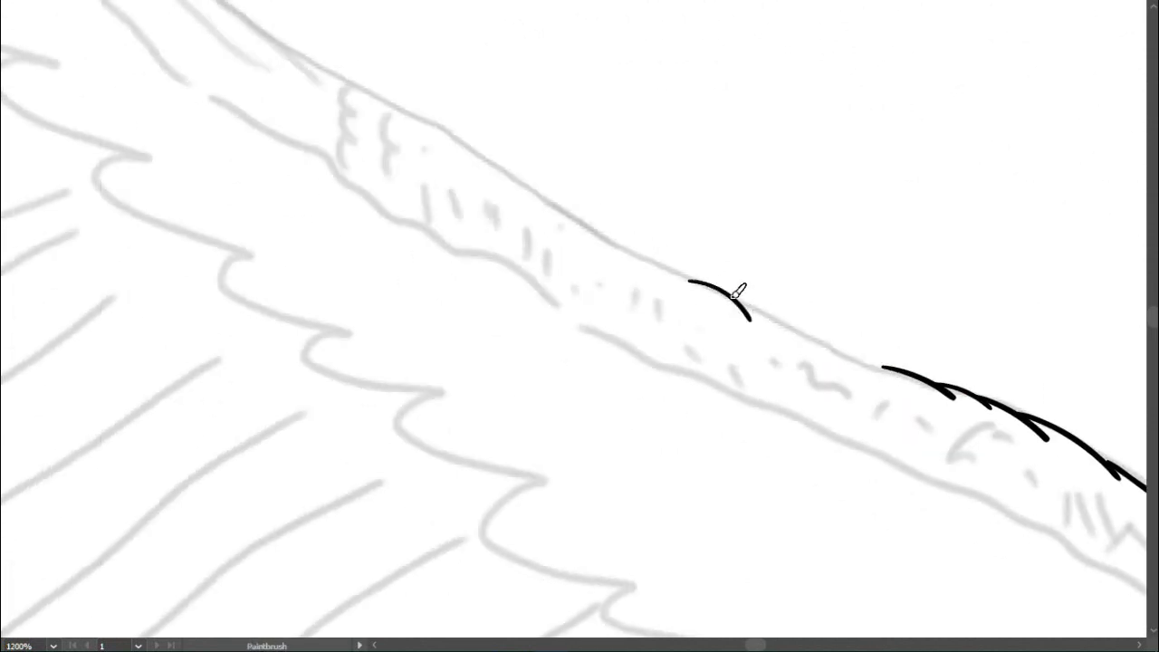
pyautogui.scroll(2, 883, 353)
pyautogui.moveTo(869, 373)
pyautogui.mouseDown()
pyautogui.moveTo(771, 341)
pyautogui.moveTo(689, 272)
pyautogui.mouseUp()
pyautogui.scroll(2, 769, 336)
pyautogui.moveTo(771, 370); pyautogui.dragTo(634, 263)
pyautogui.hscroll(-1, 642, 259)
pyautogui.scroll(-1, 666, 233)
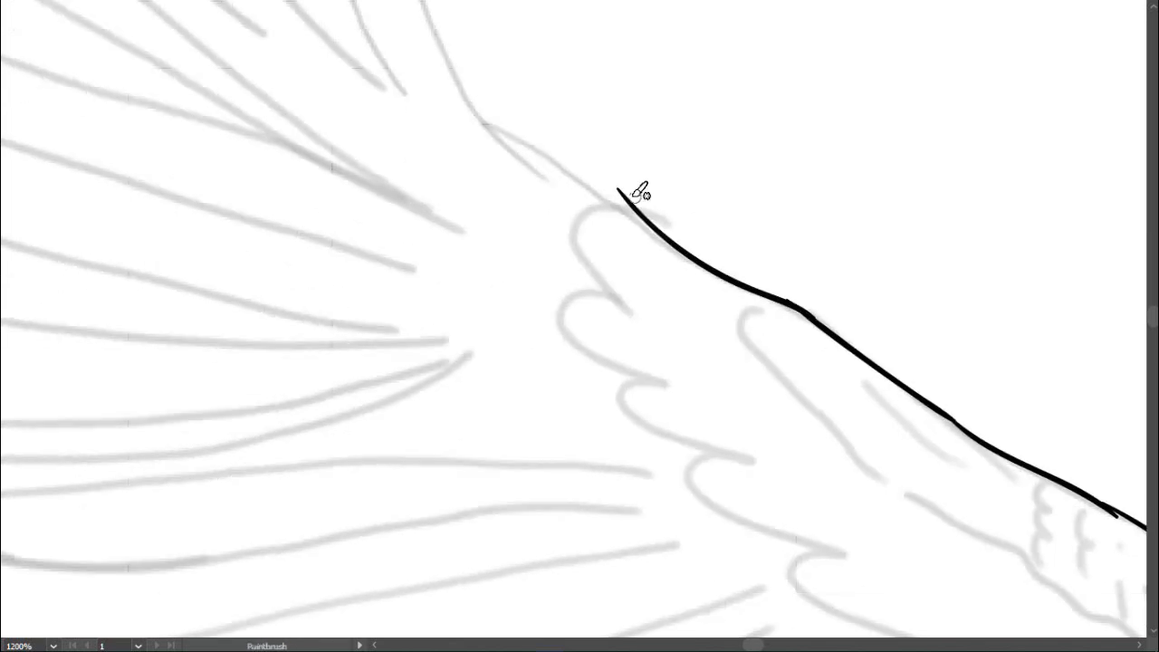
pyautogui.moveTo(629, 189); pyautogui.dragTo(642, 323)
pyautogui.hscroll(3, 642, 324)
# Paint a row of scalloped covert feathers below the edge and the first long wingtip feather.
pyautogui.moveTo(272, 167)
pyautogui.mouseDown()
pyautogui.moveTo(360, 228)
pyautogui.moveTo(457, 232)
pyautogui.mouseUp()
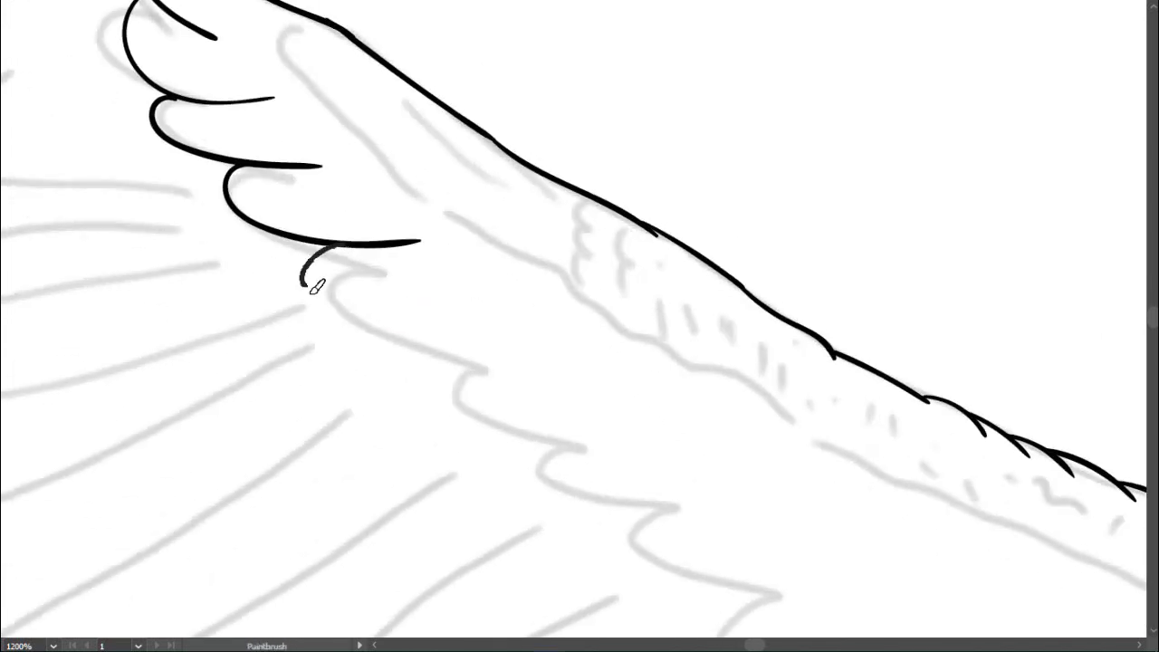
pyautogui.scroll(-2, 389, 251)
pyautogui.moveTo(317, 264); pyautogui.dragTo(500, 261)
pyautogui.hscroll(2, 536, 259)
pyautogui.moveTo(538, 296); pyautogui.dragTo(530, 202)
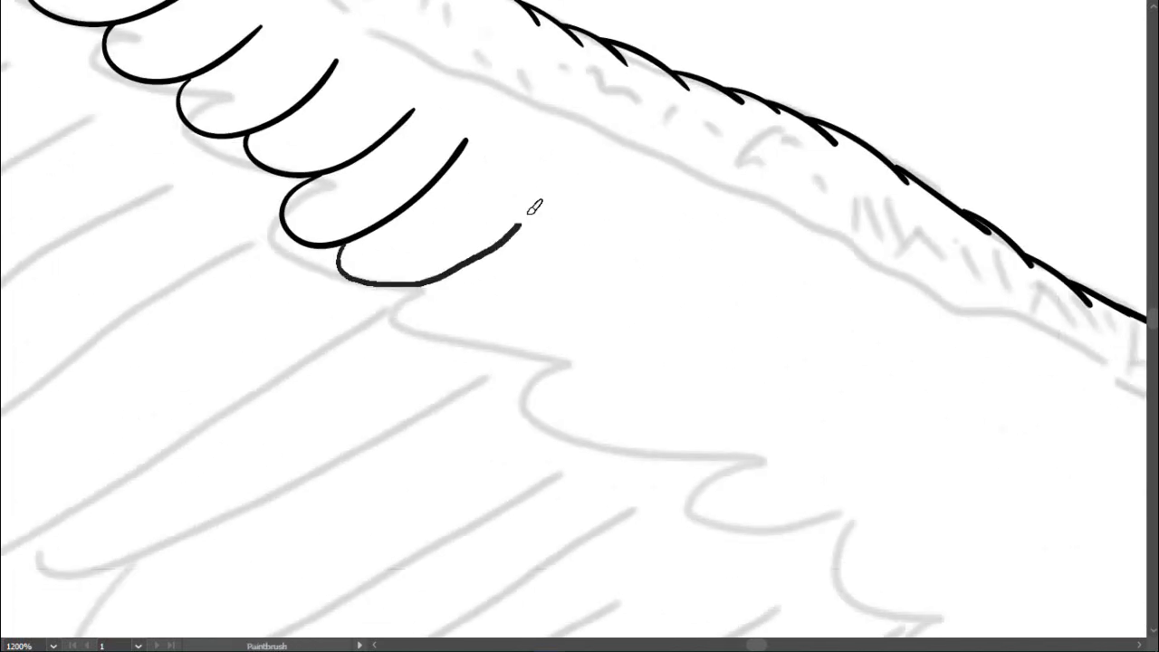
pyautogui.moveTo(353, 218)
pyautogui.mouseDown()
pyautogui.moveTo(513, 208)
pyautogui.moveTo(523, 182)
pyautogui.mouseUp()
pyautogui.hscroll(2, 474, 207)
pyautogui.scroll(-2, 523, 181)
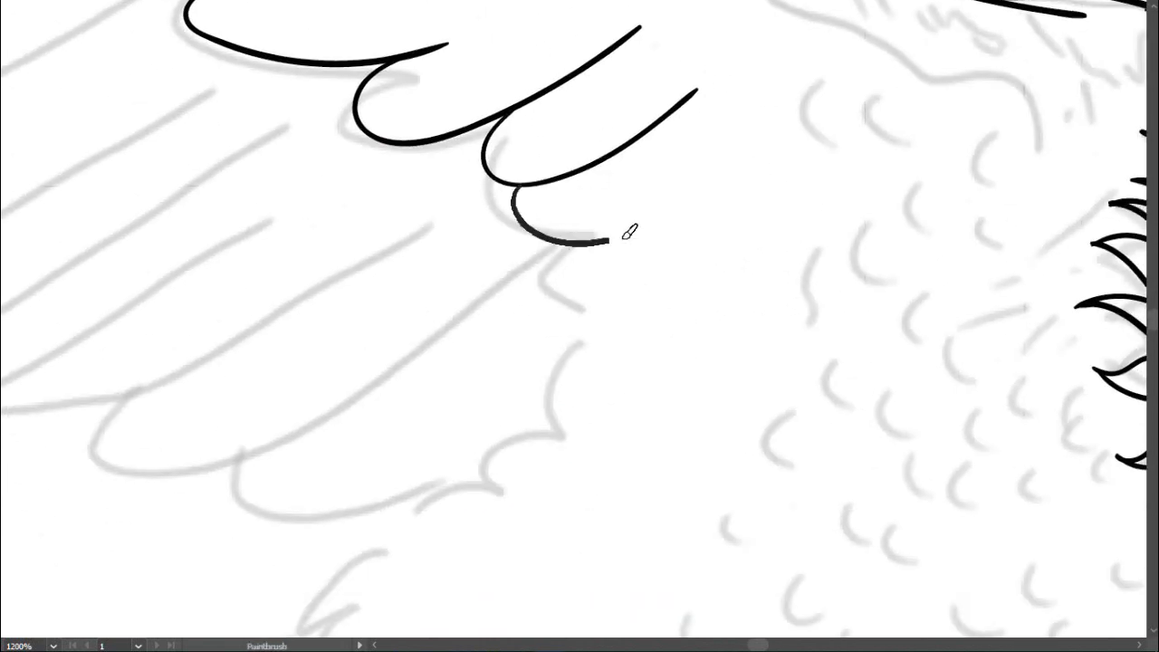
pyautogui.scroll(-3, 629, 266)
pyautogui.scroll(3, 628, 266)
pyautogui.moveTo(445, 166); pyautogui.dragTo(607, 426)
# Ink the outlines of the first two long pointed wingtip feathers.
pyautogui.moveTo(485, 215); pyautogui.dragTo(660, 485)
pyautogui.scroll(2, 613, 189)
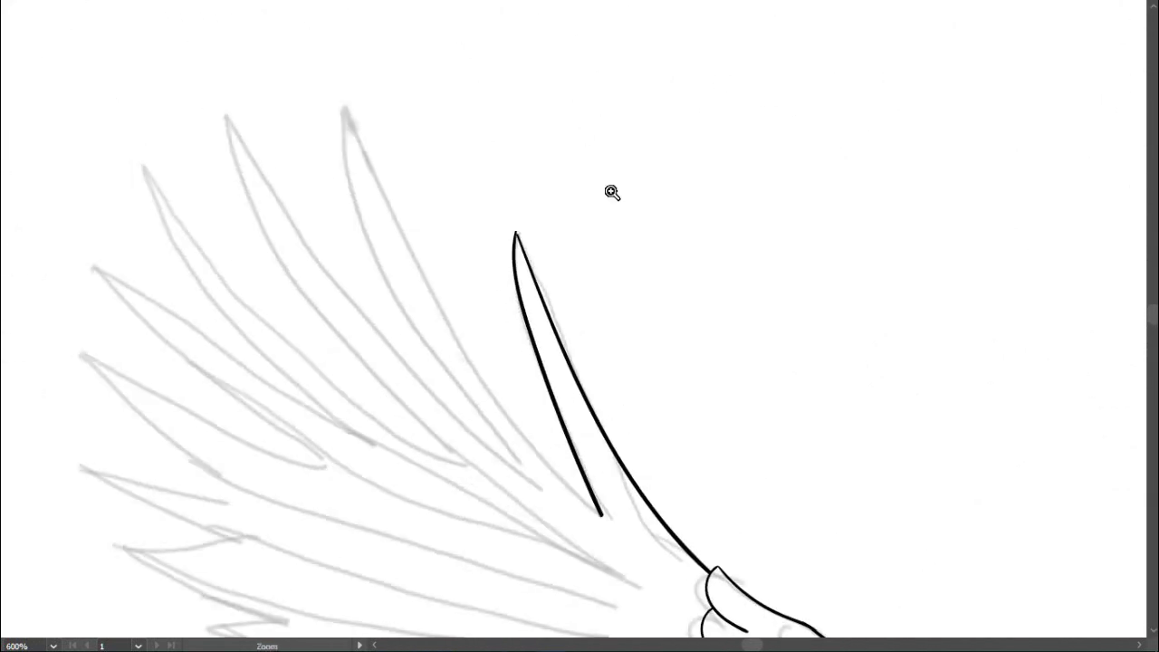
pyautogui.scroll(1, 535, 285)
pyautogui.scroll(2, 535, 284)
pyautogui.moveTo(337, 47)
pyautogui.mouseDown()
pyautogui.moveTo(362, 109)
pyautogui.moveTo(693, 598)
pyautogui.mouseUp()
pyautogui.hscroll(-2, 337, 47)
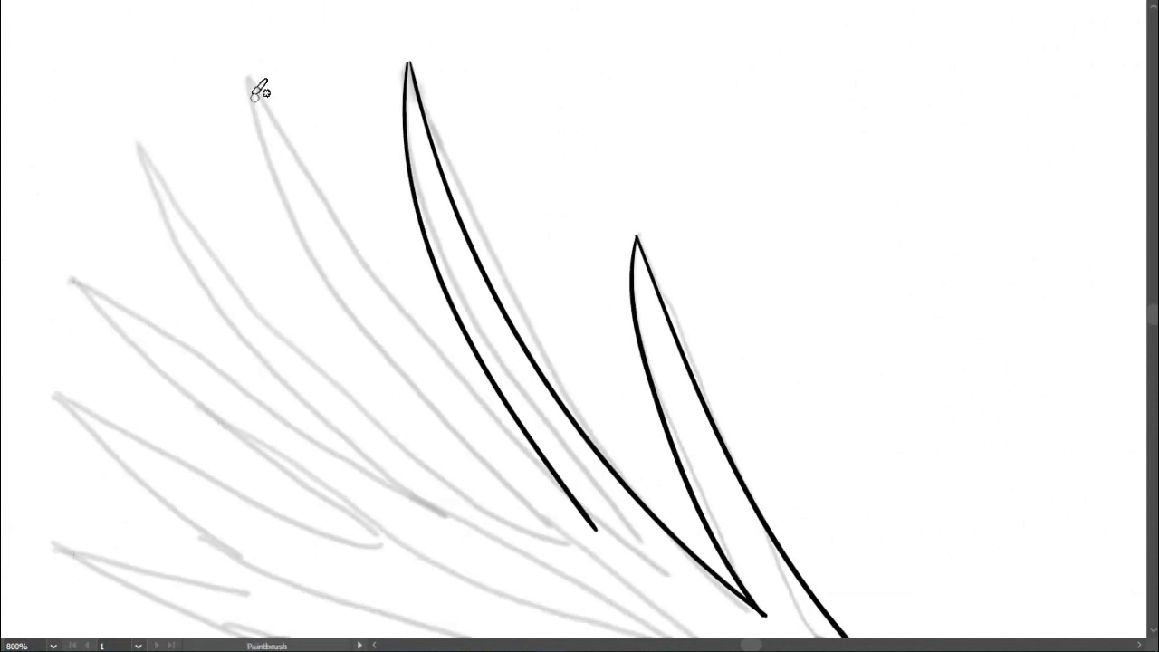
pyautogui.moveTo(595, 530); pyautogui.dragTo(254, 75)
pyautogui.moveTo(518, 533); pyautogui.dragTo(251, 78)
pyautogui.hscroll(-2, 251, 78)
pyautogui.moveTo(611, 540); pyautogui.dragTo(237, 145)
# Ink the lower pointed primary feathers down to the lowest wingtip feather.
pyautogui.moveTo(163, 284); pyautogui.dragTo(497, 505)
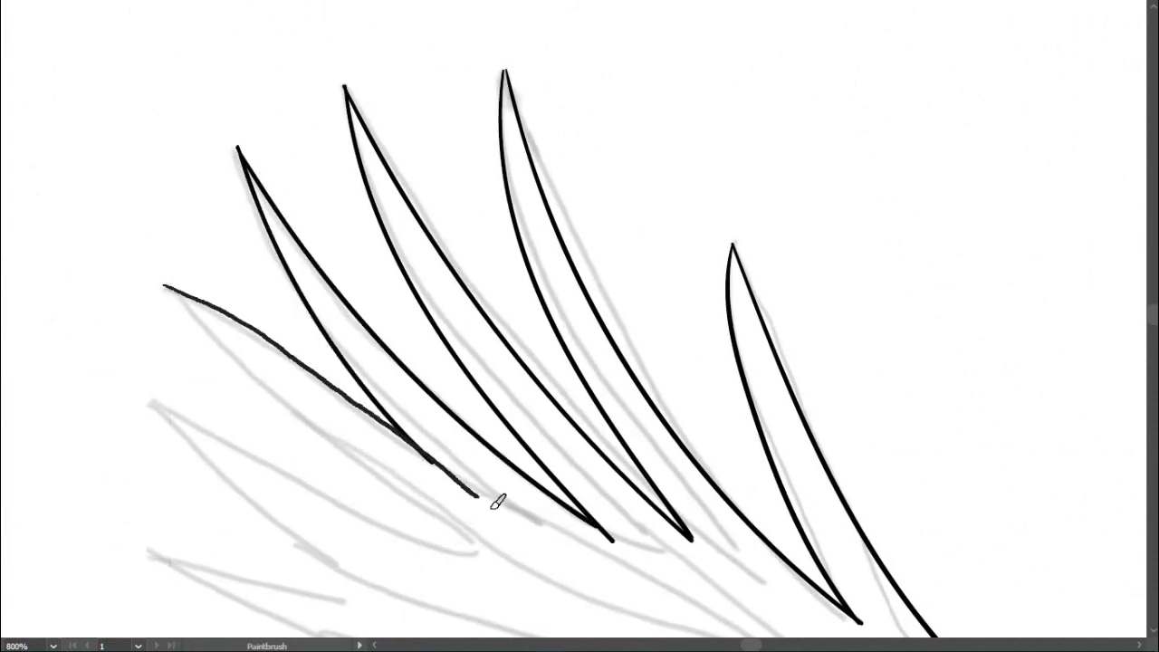
pyautogui.scroll(-1, 497, 505)
pyautogui.moveTo(175, 171); pyautogui.dragTo(774, 556)
pyautogui.scroll(-1, 774, 556)
pyautogui.hscroll(-1, 774, 556)
pyautogui.moveTo(216, 129); pyautogui.dragTo(243, 137)
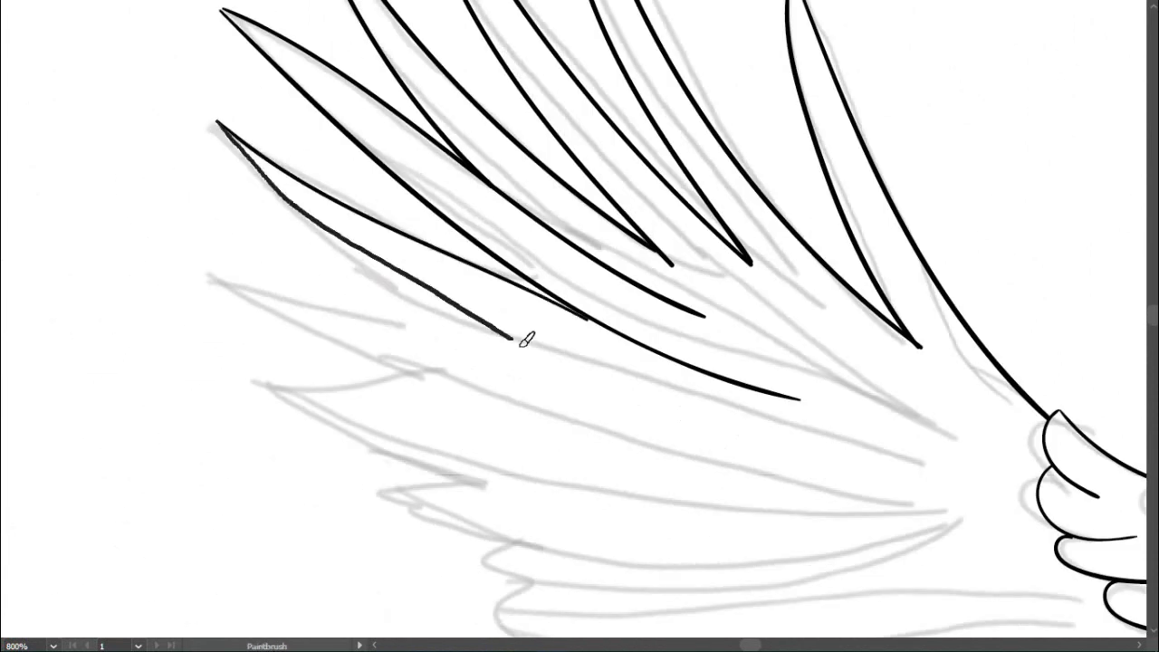
pyautogui.moveTo(526, 339); pyautogui.dragTo(679, 393)
pyautogui.hscroll(-2, 341, 109)
pyautogui.moveTo(342, 109); pyautogui.dragTo(551, 305)
pyautogui.hscroll(-2, 551, 305)
pyautogui.moveTo(474, 246); pyautogui.dragTo(948, 421)
pyautogui.scroll(-1, 698, 311)
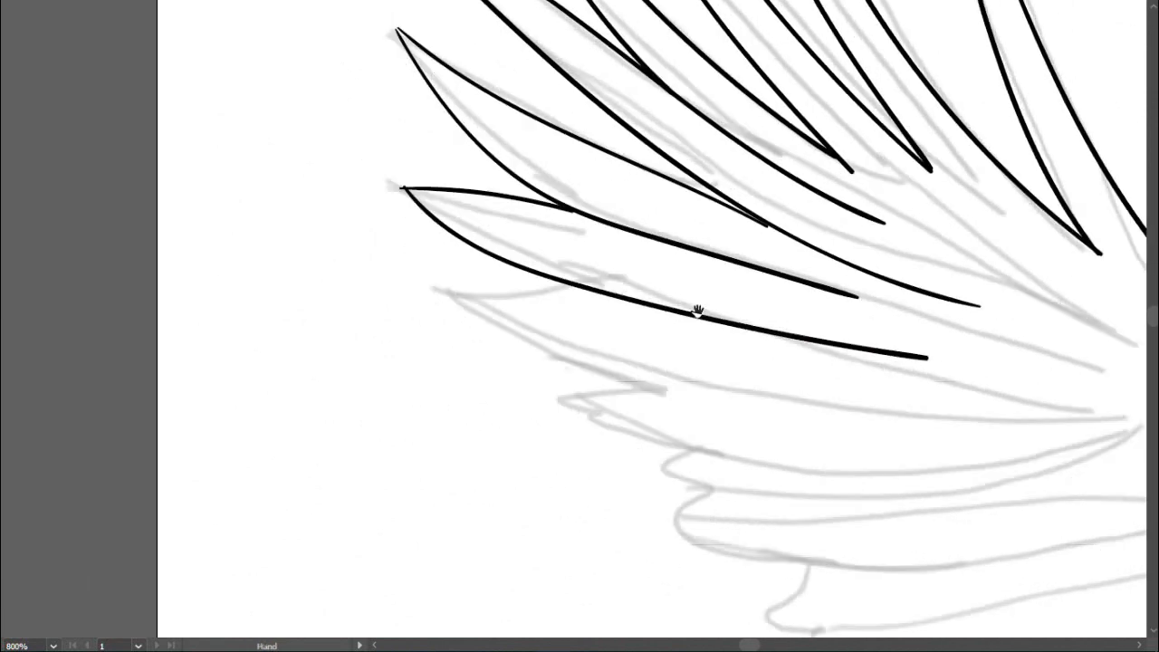
pyautogui.moveTo(697, 310); pyautogui.dragTo(643, 290)
pyautogui.scroll(-2, 642, 290)
# Paint the first long rounded secondary feather lines along the wing's underside.
pyautogui.moveTo(900, 272)
pyautogui.mouseDown()
pyautogui.moveTo(544, 290)
pyautogui.moveTo(469, 335)
pyautogui.moveTo(923, 288)
pyautogui.mouseUp()
pyautogui.scroll(-1, 543, 289)
pyautogui.scroll(-1, 447, 259)
pyautogui.scroll(-1, 923, 288)
pyautogui.moveTo(842, 266); pyautogui.dragTo(461, 344)
pyautogui.scroll(-1, 461, 344)
pyautogui.scroll(-1, 323, 298)
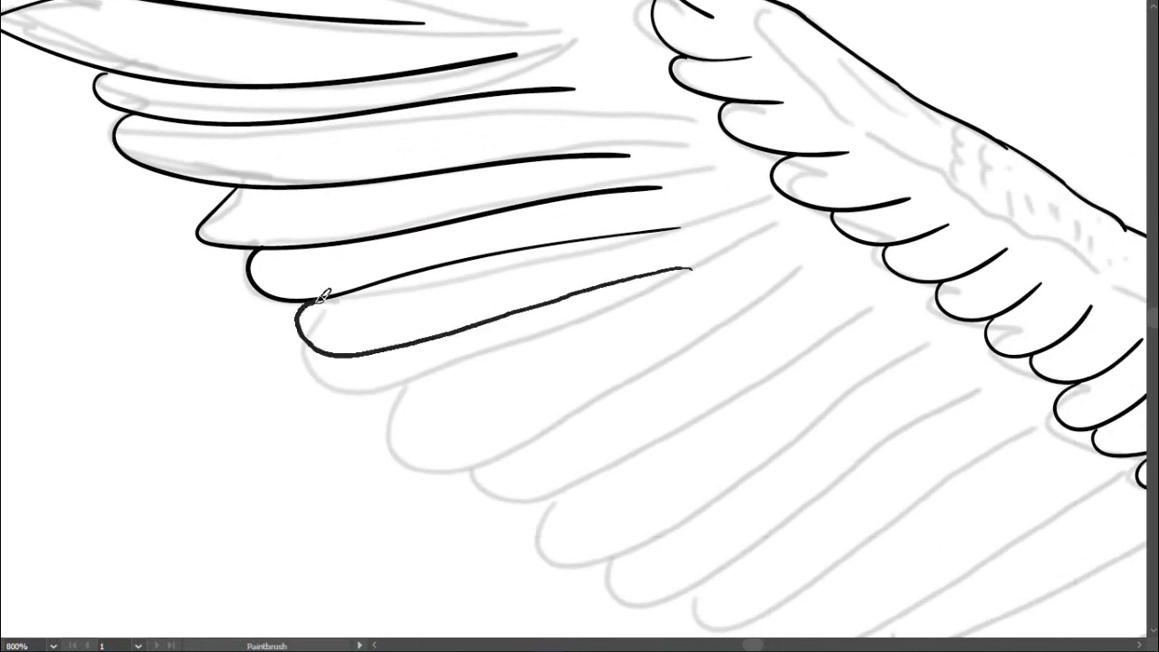
pyautogui.moveTo(679, 251); pyautogui.dragTo(574, 300)
pyautogui.scroll(-1, 574, 300)
pyautogui.scroll(-1, 590, 323)
pyautogui.scroll(-1, 590, 324)
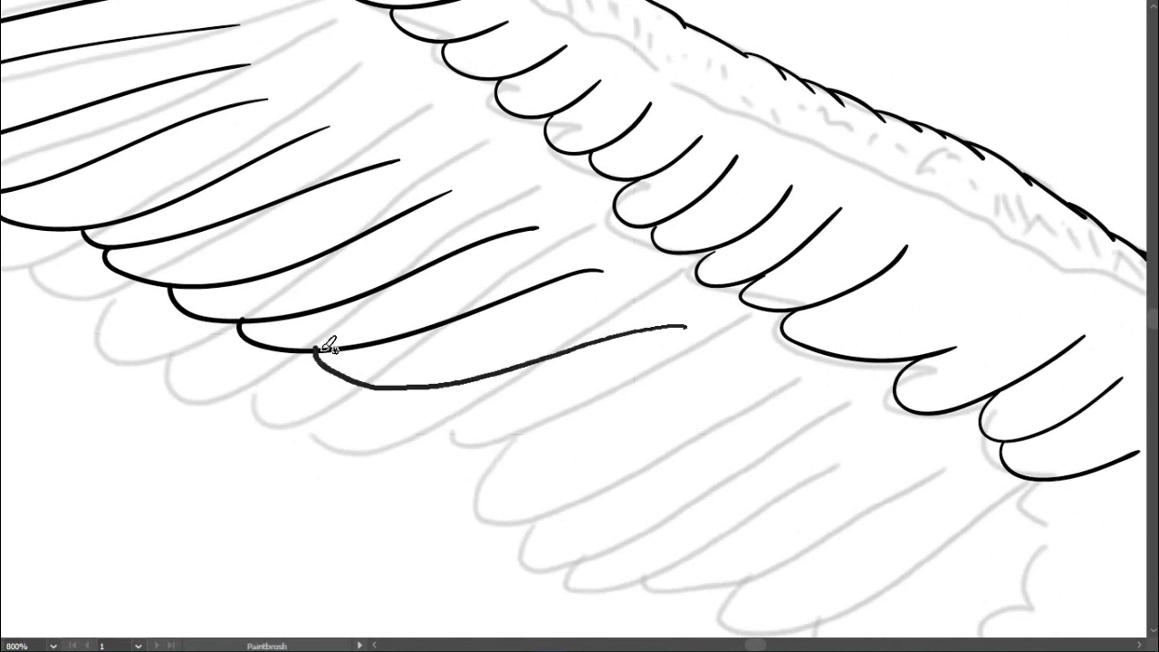
pyautogui.scroll(-1, 323, 345)
pyautogui.scroll(-1, 316, 383)
# Add the next rounded secondary feather and a hooked feather tip near the body.
pyautogui.moveTo(393, 371); pyautogui.dragTo(522, 395)
pyautogui.scroll(-2, 521, 395)
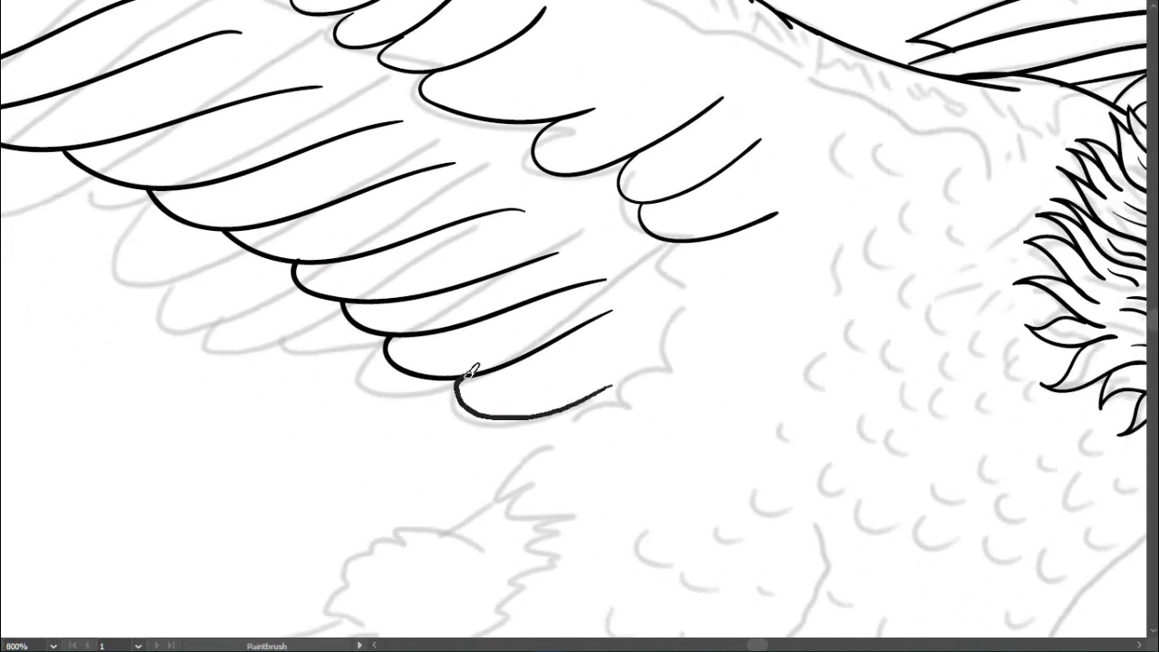
pyautogui.scroll(-3, 471, 371)
pyautogui.scroll(3, 603, 328)
pyautogui.scroll(2, 465, 220)
pyautogui.moveTo(579, 201); pyautogui.dragTo(620, 237)
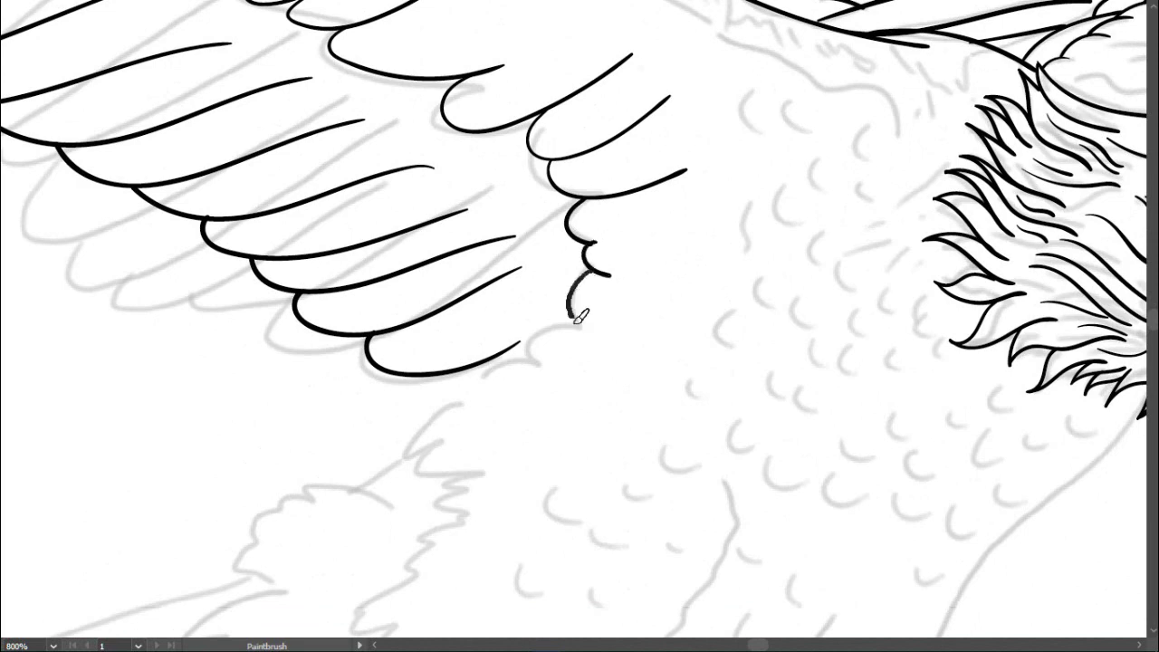
pyautogui.scroll(-2, 573, 319)
pyautogui.scroll(-2, 588, 272)
pyautogui.scroll(-2, 634, 199)
# Ink small scallops where the wing meets the body, then the spiky thigh feathers.
pyautogui.moveTo(715, 122); pyautogui.dragTo(665, 148)
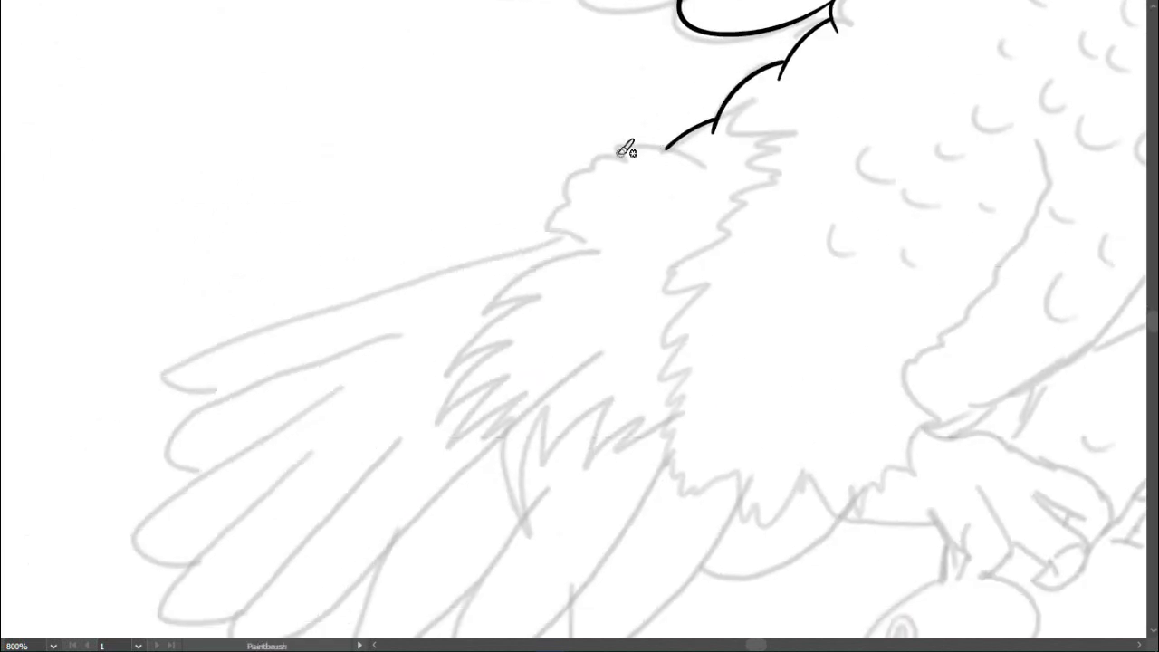
pyautogui.moveTo(569, 184); pyautogui.dragTo(589, 248)
pyautogui.moveTo(547, 264)
pyautogui.mouseDown()
pyautogui.moveTo(579, 207)
pyautogui.moveTo(549, 284)
pyautogui.moveTo(590, 305)
pyautogui.mouseUp()
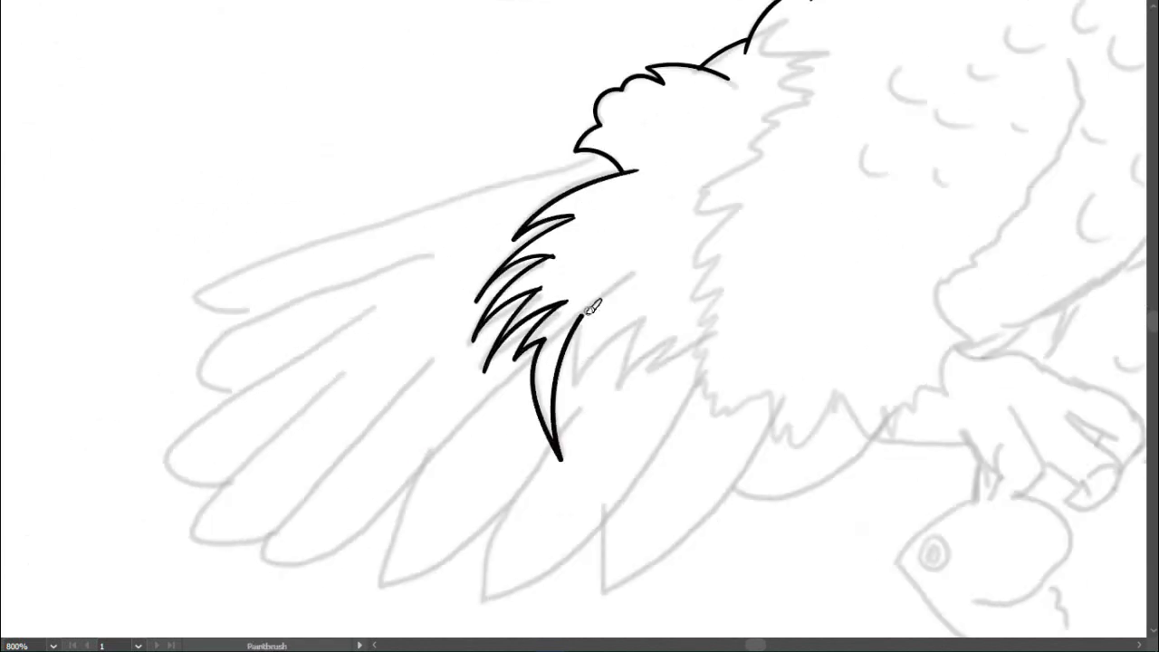
pyautogui.moveTo(661, 317); pyautogui.dragTo(598, 398)
pyautogui.moveTo(791, 128); pyautogui.dragTo(670, 163)
# Extend the fluffy thigh outline downward and ink its spiky, curled bottom fringe.
pyautogui.scroll(1, 678, 111)
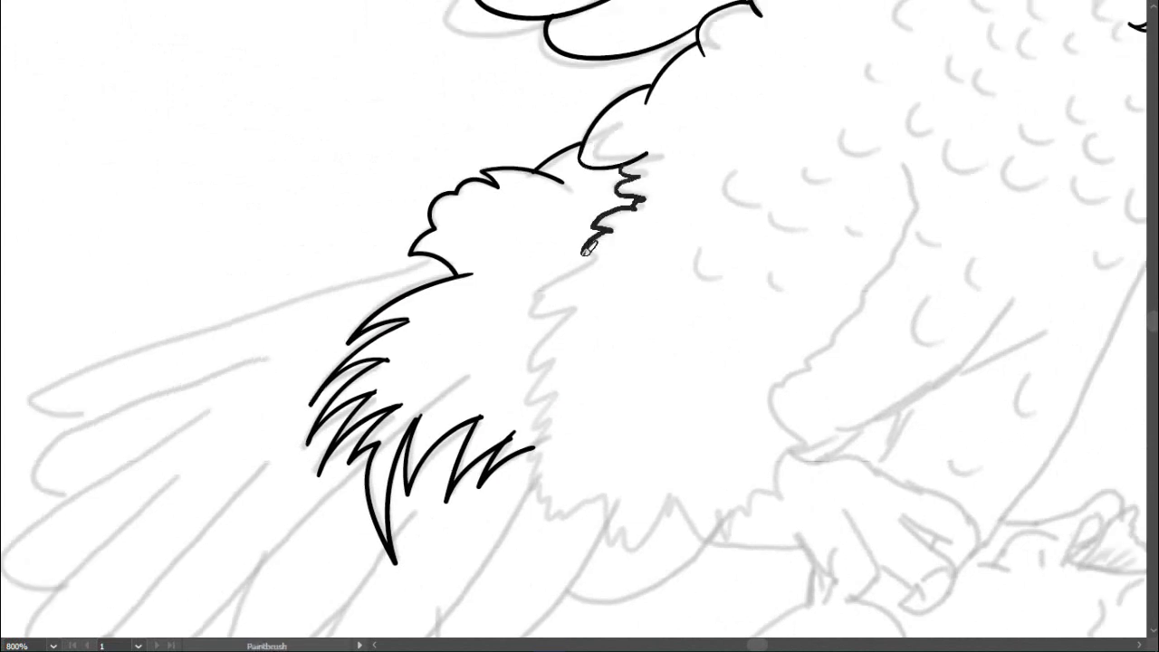
pyautogui.moveTo(585, 249); pyautogui.dragTo(536, 375)
pyautogui.scroll(-2, 536, 375)
pyautogui.scroll(-1, 453, 344)
pyautogui.moveTo(449, 337); pyautogui.dragTo(458, 387)
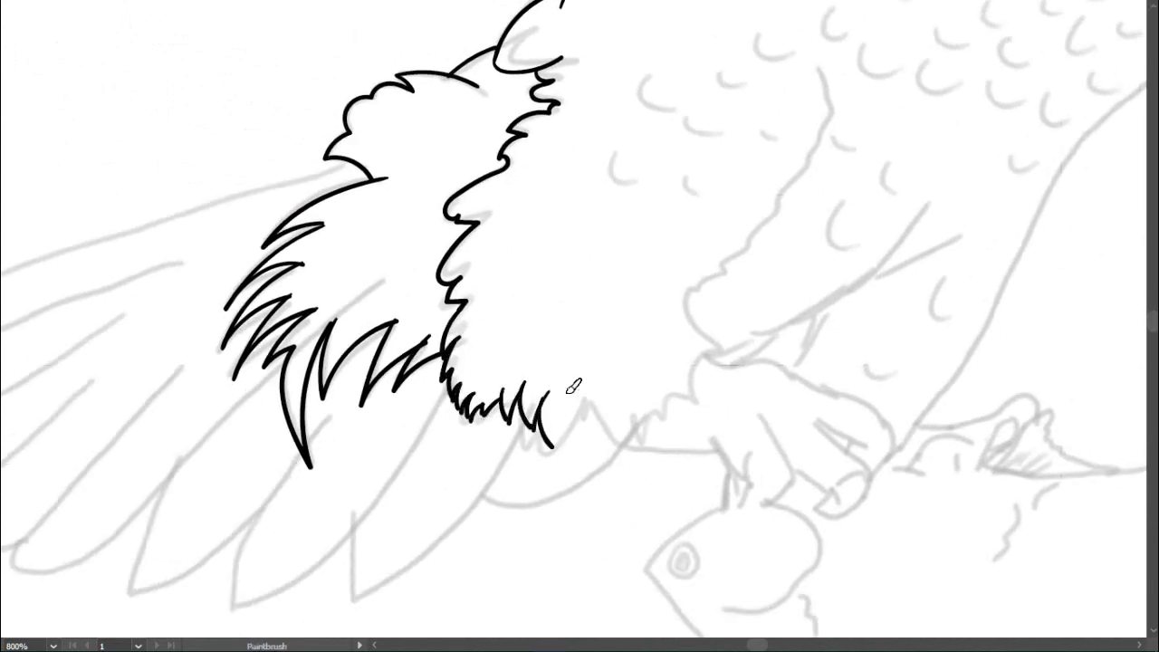
pyautogui.moveTo(625, 363); pyautogui.dragTo(574, 342)
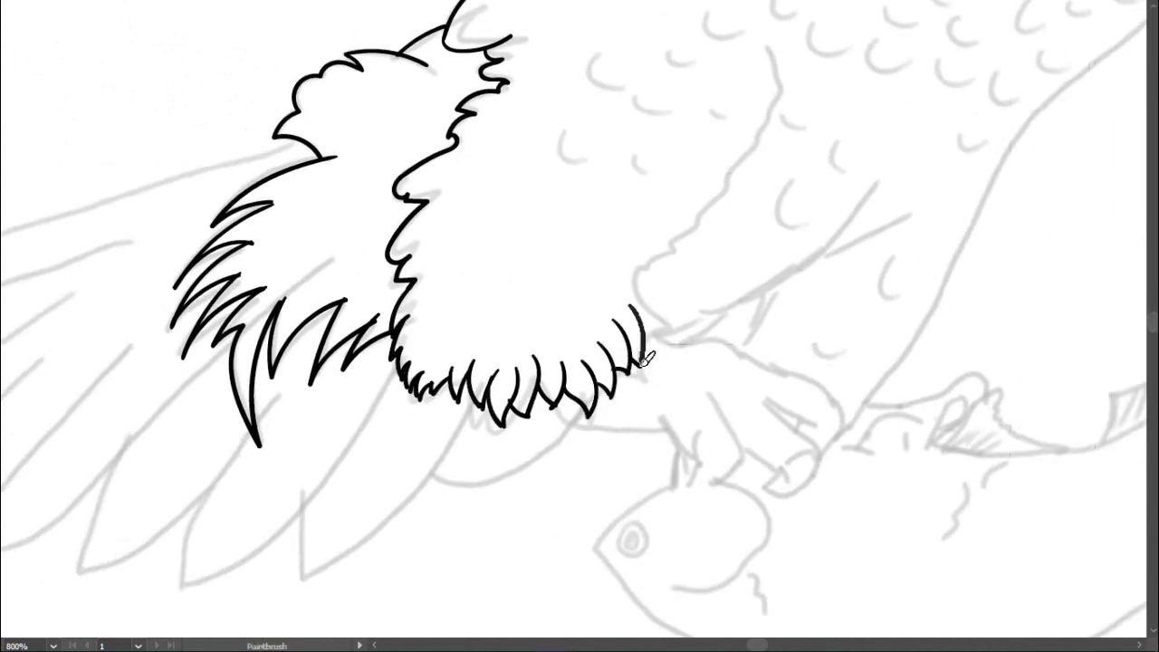
pyautogui.moveTo(644, 359); pyautogui.dragTo(650, 348)
pyautogui.moveTo(774, 46); pyautogui.dragTo(721, 146)
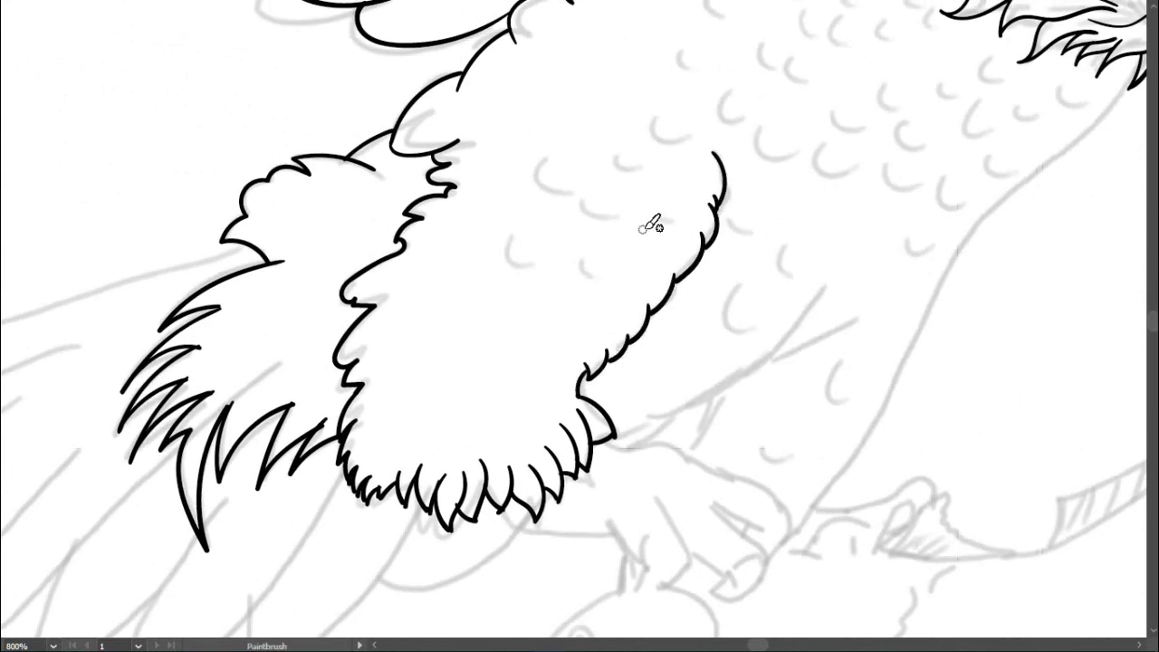
# Draw the body outline beside the thigh down to a short stroke at the foot.
pyautogui.moveTo(651, 224); pyautogui.dragTo(279, 294)
pyautogui.moveTo(775, 121)
pyautogui.mouseDown()
pyautogui.moveTo(660, 227)
pyautogui.moveTo(698, 161)
pyautogui.moveTo(629, 335)
pyautogui.moveTo(593, 375)
pyautogui.mouseUp()
pyautogui.moveTo(593, 376); pyautogui.dragTo(738, 391)
pyautogui.moveTo(776, 138); pyautogui.dragTo(763, 167)
pyautogui.moveTo(616, 271); pyautogui.dragTo(580, 304)
pyautogui.scroll(1, 571, 311)
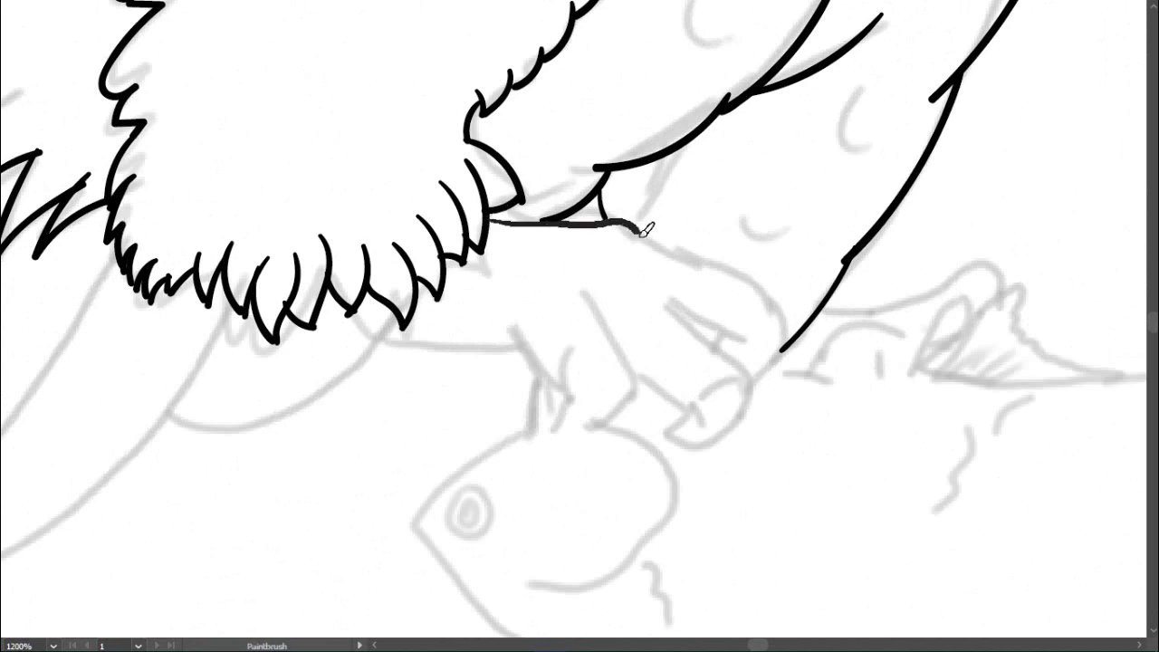
# Outline the bumpy gripping toe with its creases, wrinkles and rounded clawed tip.
pyautogui.scroll(-2, 645, 229)
pyautogui.moveTo(672, 225); pyautogui.dragTo(751, 323)
pyautogui.scroll(-1, 751, 323)
pyautogui.moveTo(602, 234)
pyautogui.mouseDown()
pyautogui.moveTo(666, 299)
pyautogui.moveTo(629, 313)
pyautogui.mouseUp()
pyautogui.scroll(-2, 695, 279)
pyautogui.scroll(-1, 630, 313)
pyautogui.moveTo(455, 163); pyautogui.dragTo(480, 215)
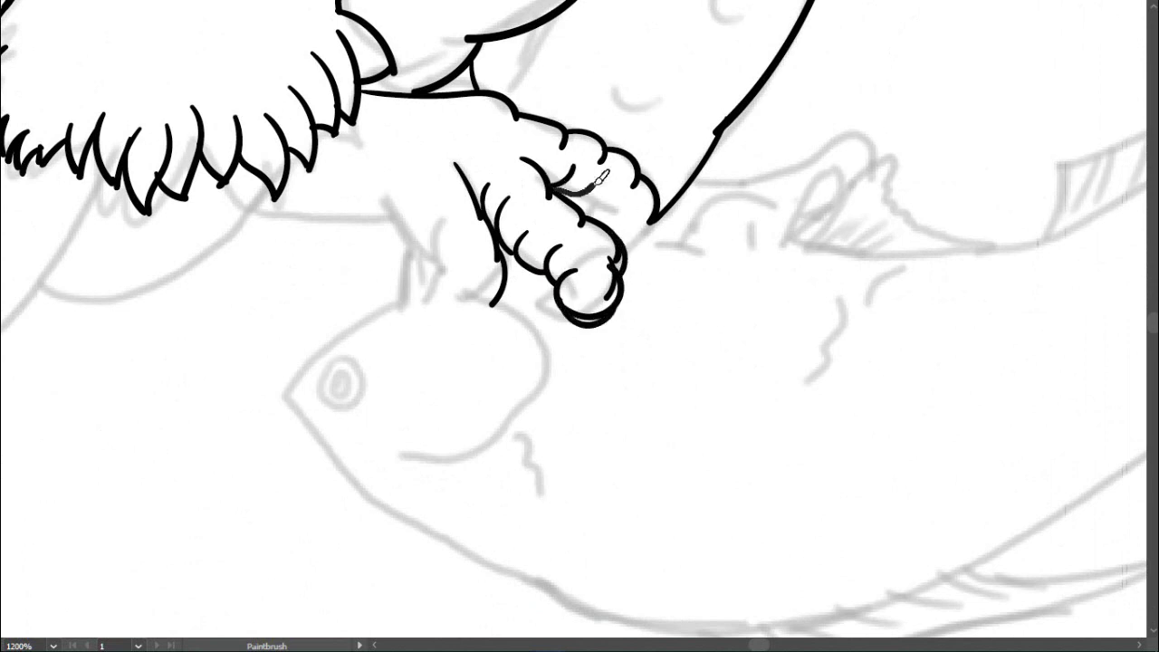
pyautogui.moveTo(604, 174); pyautogui.dragTo(625, 209)
pyautogui.moveTo(453, 177); pyautogui.dragTo(512, 285)
pyautogui.moveTo(395, 147); pyautogui.dragTo(478, 263)
pyautogui.moveTo(478, 263); pyautogui.dragTo(493, 282)
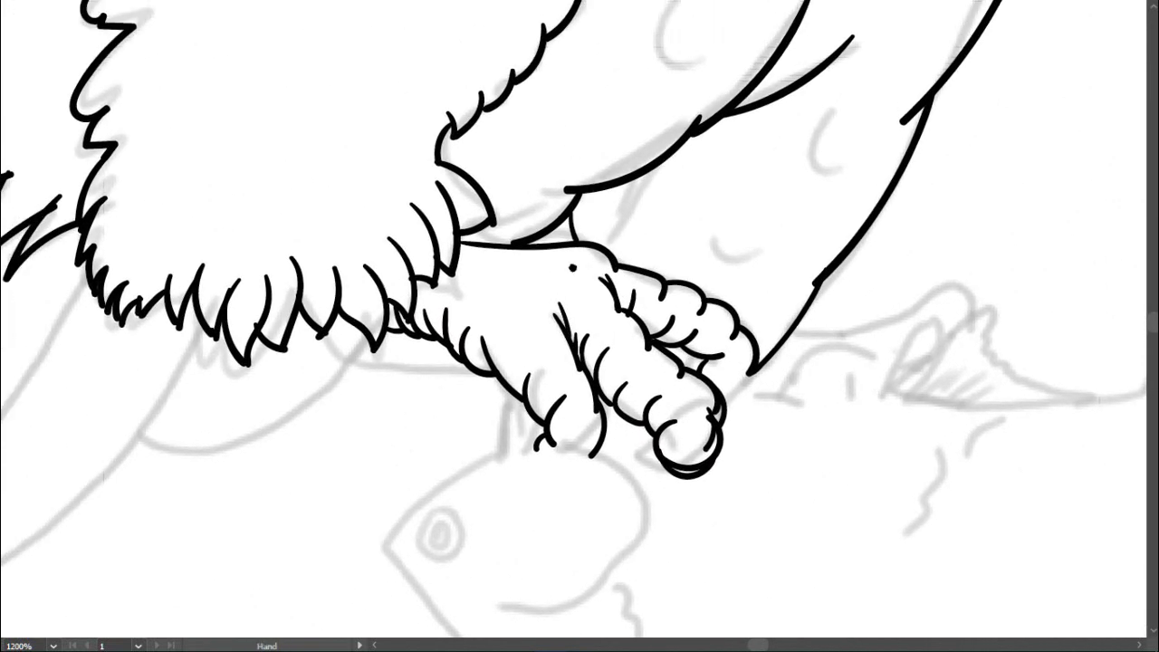
# Draw the thin scaly back toe over the fish and its hooked talon.
pyautogui.moveTo(809, 312); pyautogui.dragTo(519, 267)
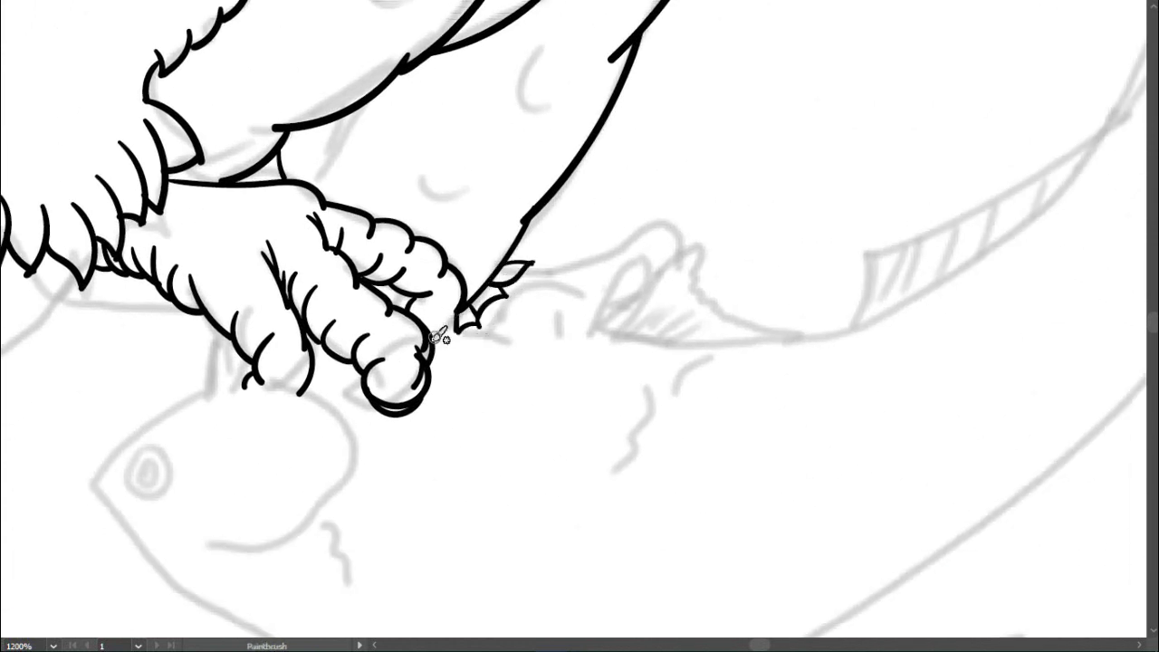
pyautogui.moveTo(441, 337); pyautogui.dragTo(376, 342)
pyautogui.moveTo(469, 283); pyautogui.dragTo(559, 238)
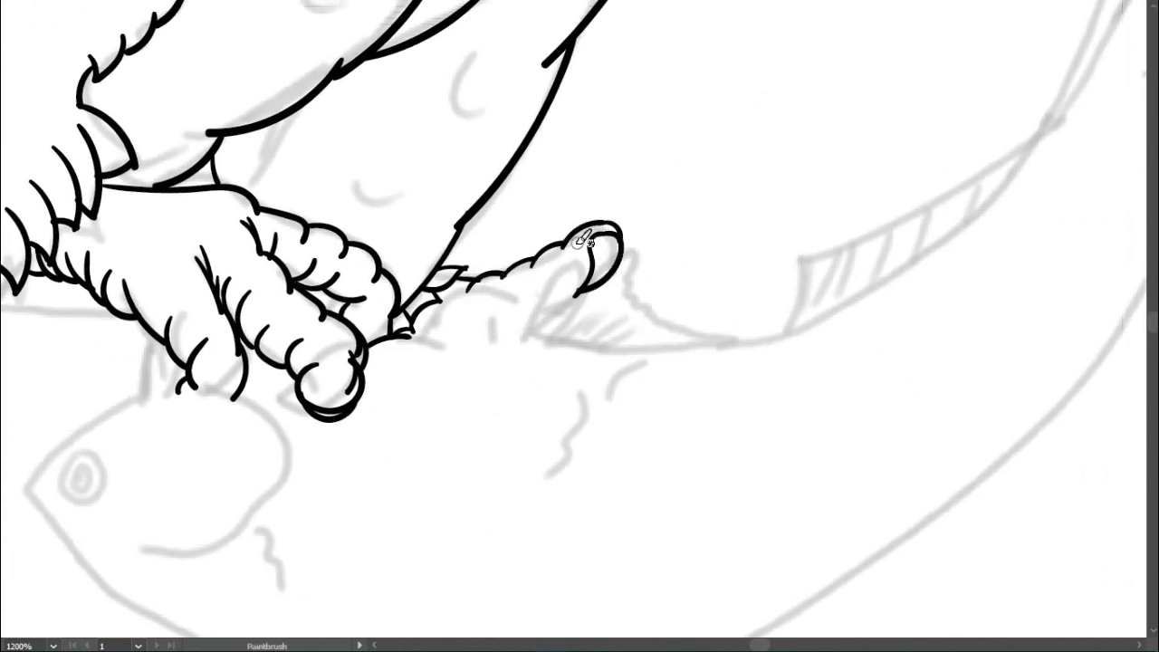
pyautogui.moveTo(469, 324); pyautogui.dragTo(496, 279)
pyautogui.moveTo(505, 274); pyautogui.dragTo(554, 265)
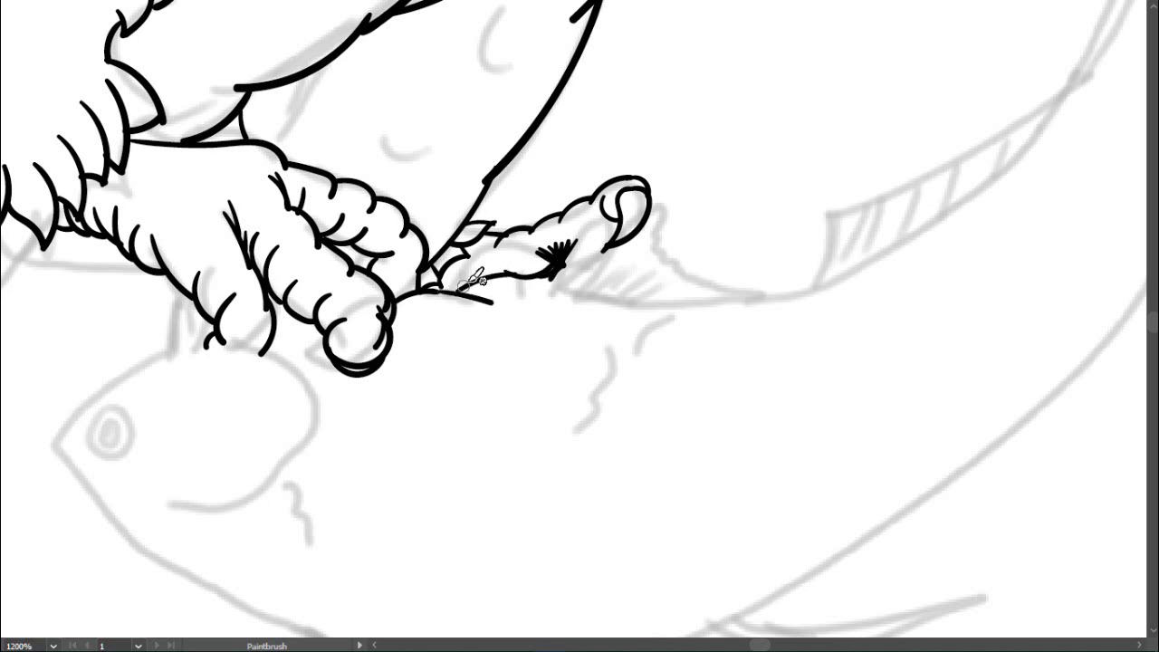
# Outline the fish's fin and fill it with dark diagonal hatching at 1600% zoom.
pyautogui.moveTo(473, 279); pyautogui.dragTo(450, 239)
pyautogui.moveTo(583, 147); pyautogui.dragTo(635, 196)
pyautogui.moveTo(489, 227); pyautogui.dragTo(794, 181)
pyautogui.hotkey('ctrl', '=')
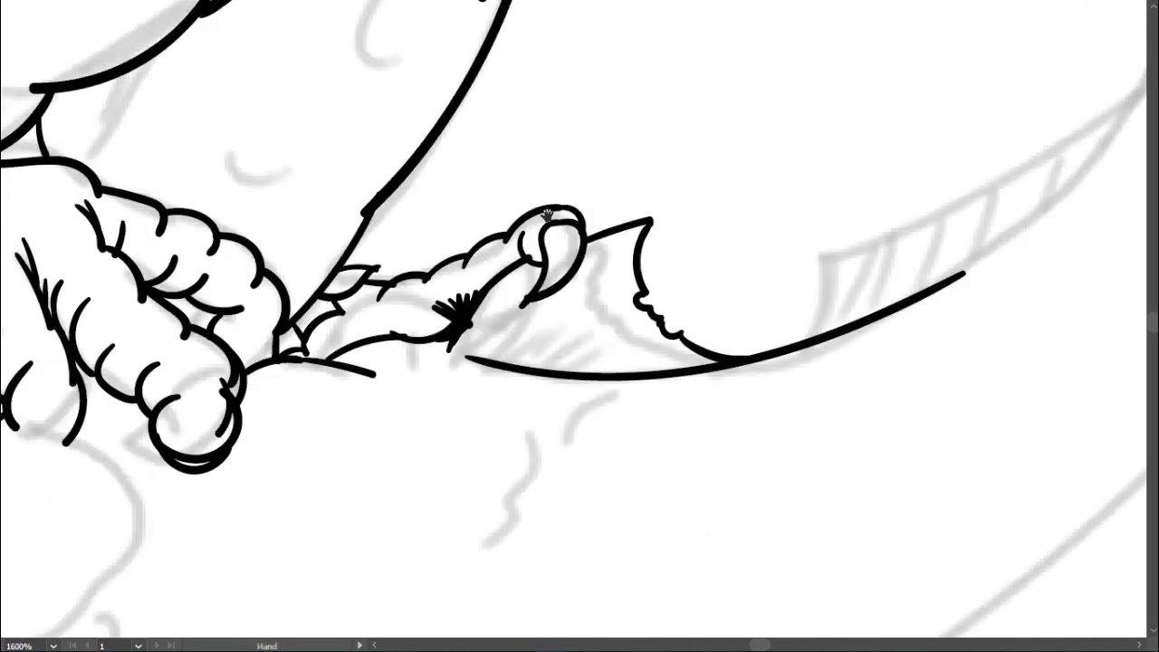
pyautogui.moveTo(547, 261); pyautogui.dragTo(467, 349)
pyautogui.moveTo(571, 292)
pyautogui.mouseDown()
pyautogui.moveTo(503, 362)
pyautogui.moveTo(520, 363)
pyautogui.mouseUp()
pyautogui.scroll(-1, 571, 299)
pyautogui.moveTo(603, 274); pyautogui.dragTo(553, 329)
pyautogui.moveTo(621, 268)
pyautogui.mouseDown()
pyautogui.moveTo(574, 328)
pyautogui.moveTo(722, 18)
pyautogui.mouseUp()
# Zoom in close and ink the curved line along the fin edge to its tip.
pyautogui.hotkey('ctrl', '-')
pyautogui.hotkey('ctrl', '-')
pyautogui.hotkey('ctrl', '-')
pyautogui.hotkey('ctrl', '=')
pyautogui.hotkey('ctrl', '=')
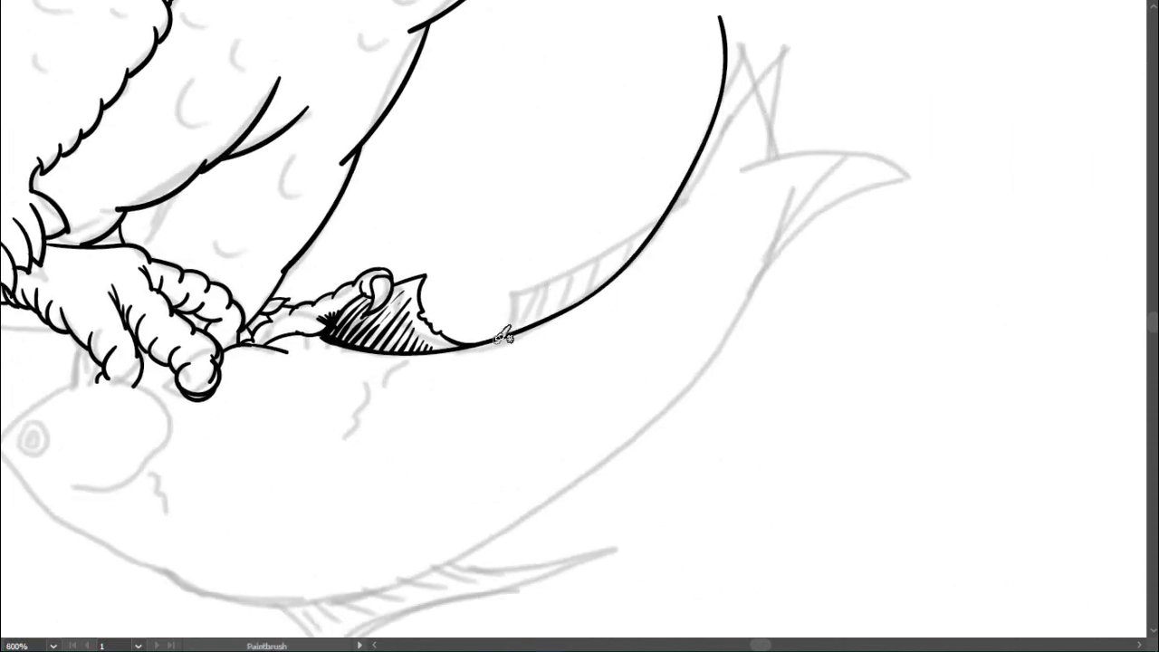
pyautogui.hotkey('ctrl', '=')
pyautogui.moveTo(461, 316); pyautogui.dragTo(712, 109)
pyautogui.moveTo(659, 138); pyautogui.dragTo(672, 96)
pyautogui.hotkey('ctrl', '=')
pyautogui.hotkey('ctrl', '=')
pyautogui.hotkey('ctrl', '=')
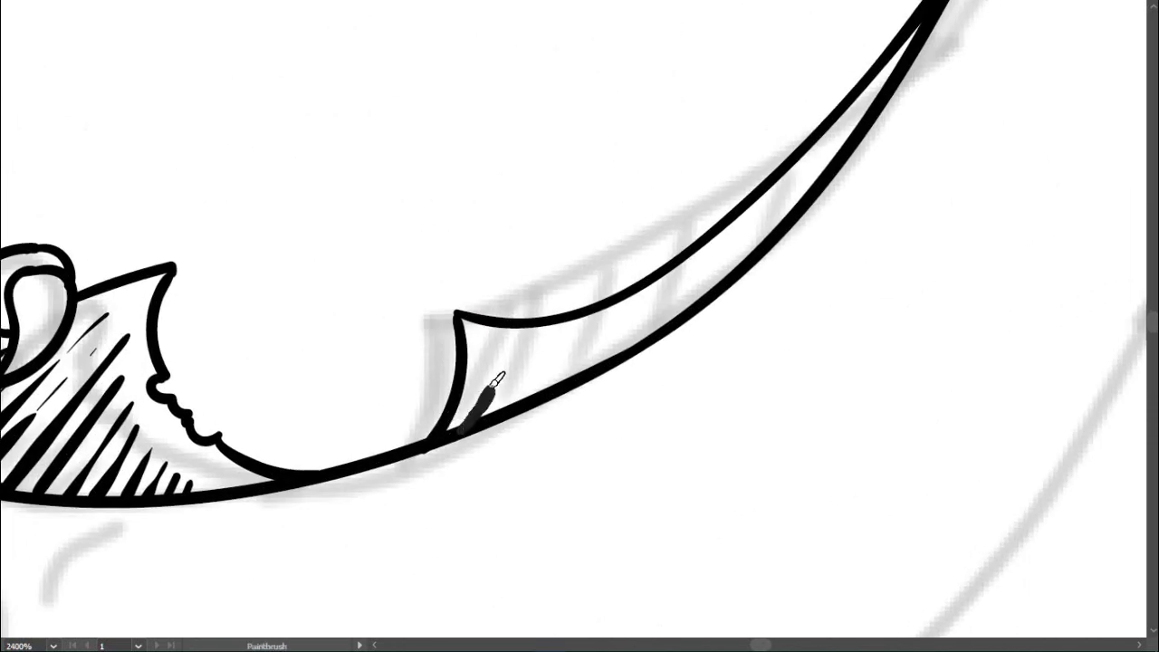
pyautogui.moveTo(468, 427); pyautogui.dragTo(497, 378)
pyautogui.hscroll(2, 486, 362)
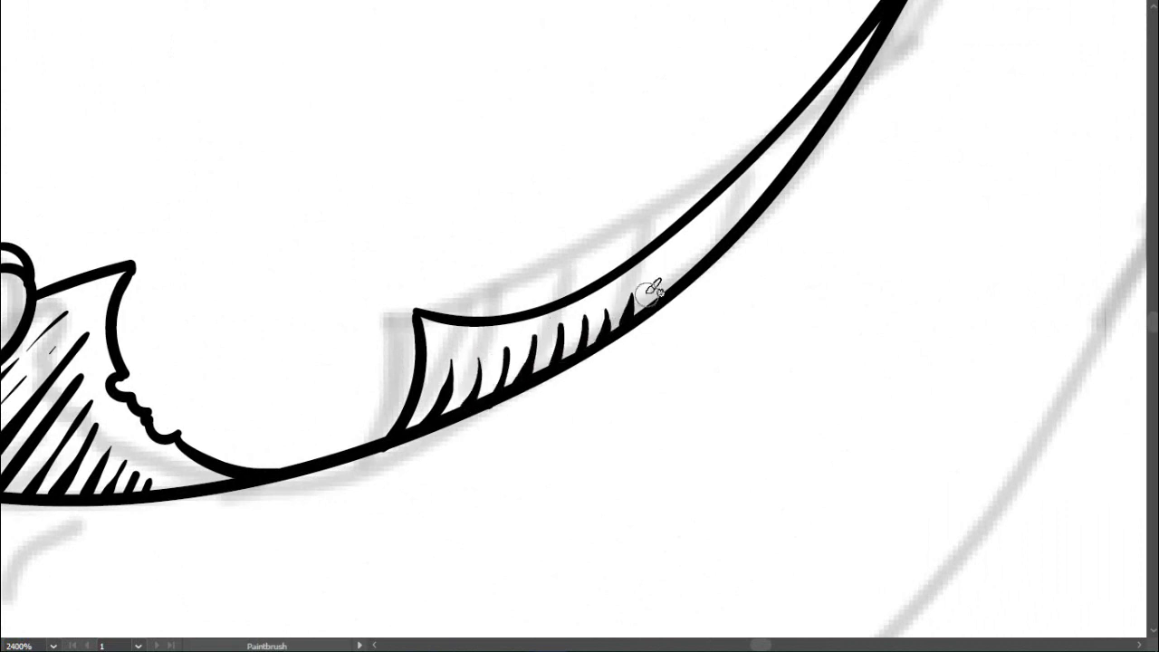
# Ink the top of the fish's head, its ringed eye and lower jaw line.
pyautogui.hotkey('ctrl', '-')
pyautogui.hotkey('ctrl', '-')
pyautogui.hotkey('ctrl', '-')
pyautogui.hscroll(-5, 579, 326)
pyautogui.scroll(-3, 579, 326)
pyautogui.hotkey('ctrl', '=')
pyautogui.hotkey('ctrl', '=')
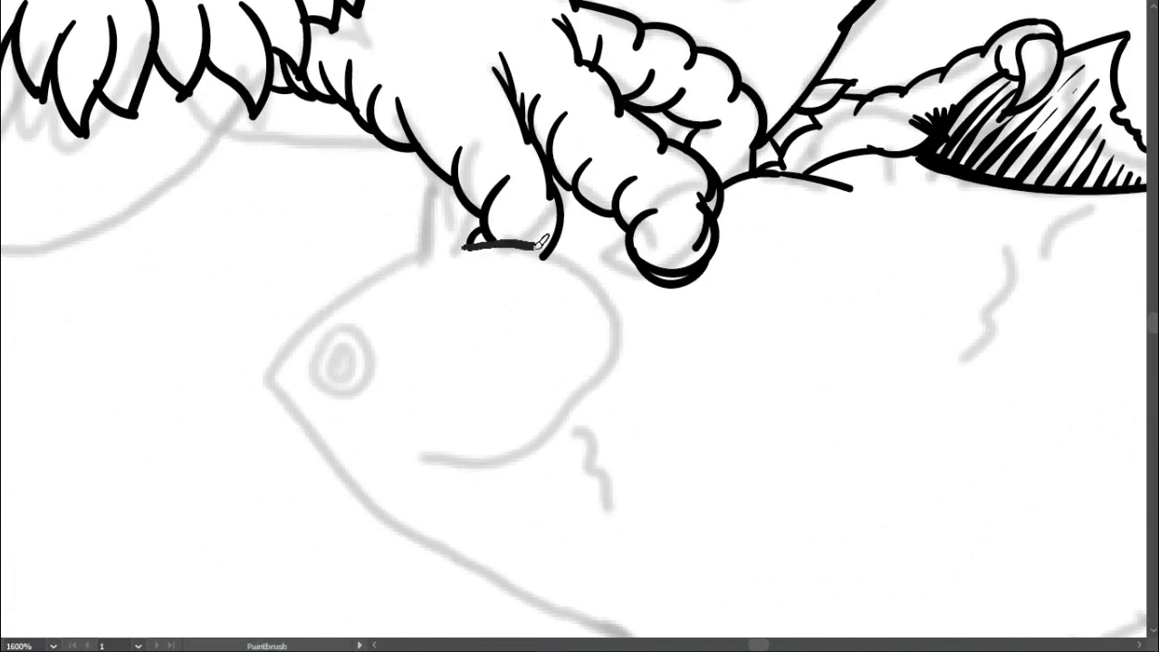
pyautogui.moveTo(432, 450); pyautogui.dragTo(469, 269)
pyautogui.hotkey('ctrl', '-')
pyautogui.moveTo(375, 232); pyautogui.dragTo(598, 114)
pyautogui.moveTo(448, 214); pyautogui.dragTo(447, 216)
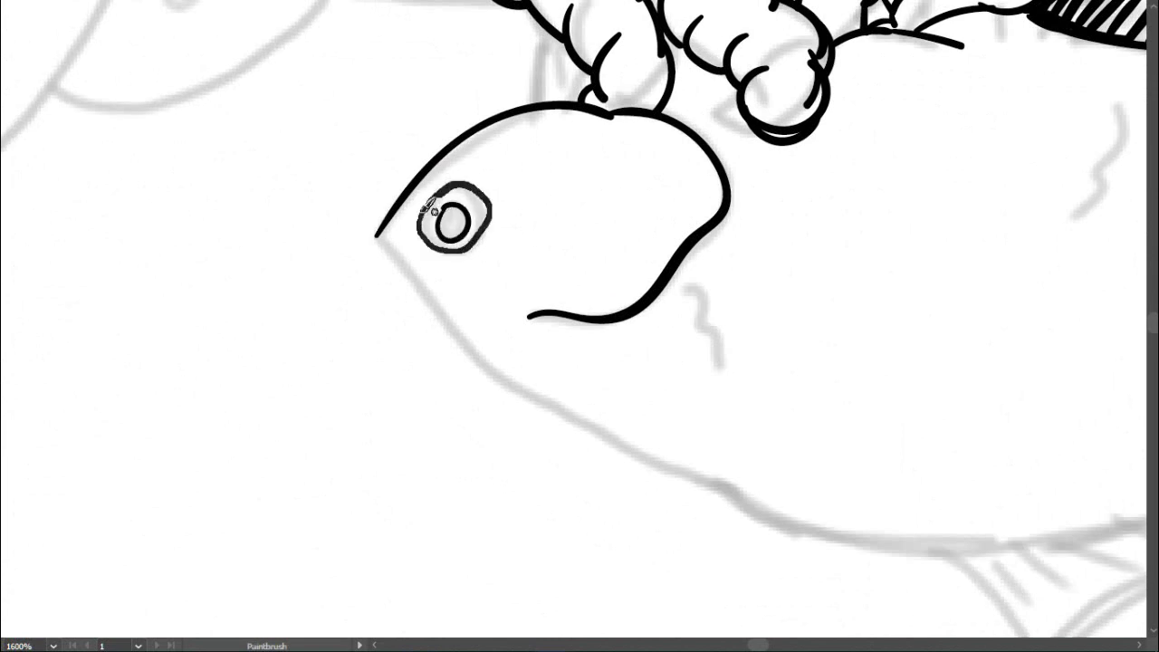
pyautogui.scroll(2, 447, 222)
pyautogui.moveTo(321, 299); pyautogui.dragTo(496, 448)
# Ink the belly and tail outline, redo the jaw line, and add a V-shaped belly fin.
pyautogui.hotkey('ctrl', '-')
pyautogui.hotkey('ctrl', '-')
pyautogui.moveTo(420, 418); pyautogui.dragTo(1017, 150)
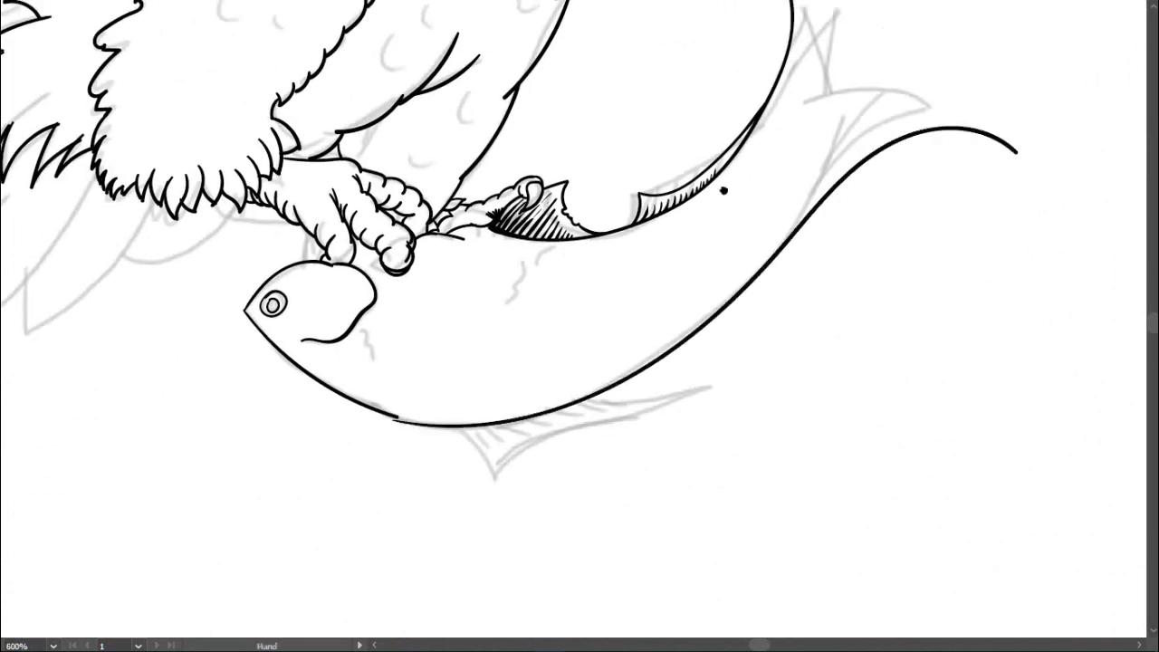
pyautogui.moveTo(722, 186); pyautogui.dragTo(638, 276)
pyautogui.moveTo(699, 78); pyautogui.dragTo(895, 232)
pyautogui.moveTo(702, 222); pyautogui.dragTo(807, 212)
pyautogui.scroll(-3, 807, 211)
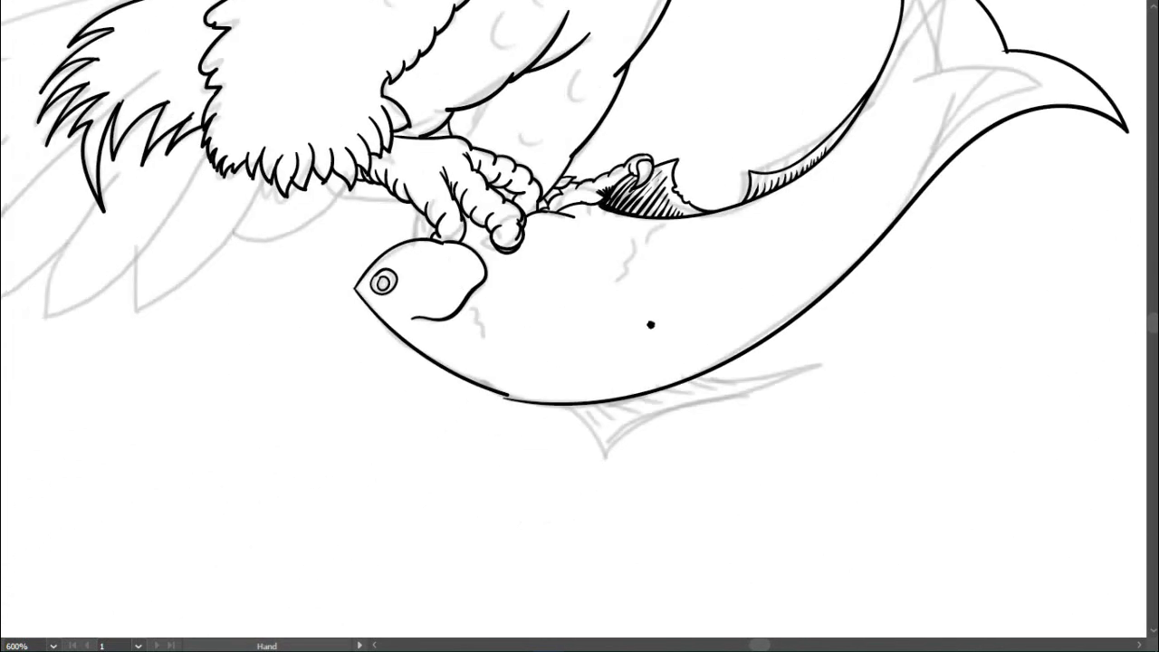
pyautogui.hotkey('ctrl', '+')
pyautogui.hotkey('ctrl', 'z')
pyautogui.moveTo(147, 161)
pyautogui.mouseDown()
pyautogui.moveTo(540, 396)
pyautogui.moveTo(448, 316)
pyautogui.mouseUp()
pyautogui.moveTo(355, 308)
pyautogui.mouseDown()
pyautogui.moveTo(464, 435)
pyautogui.moveTo(781, 293)
pyautogui.mouseUp()
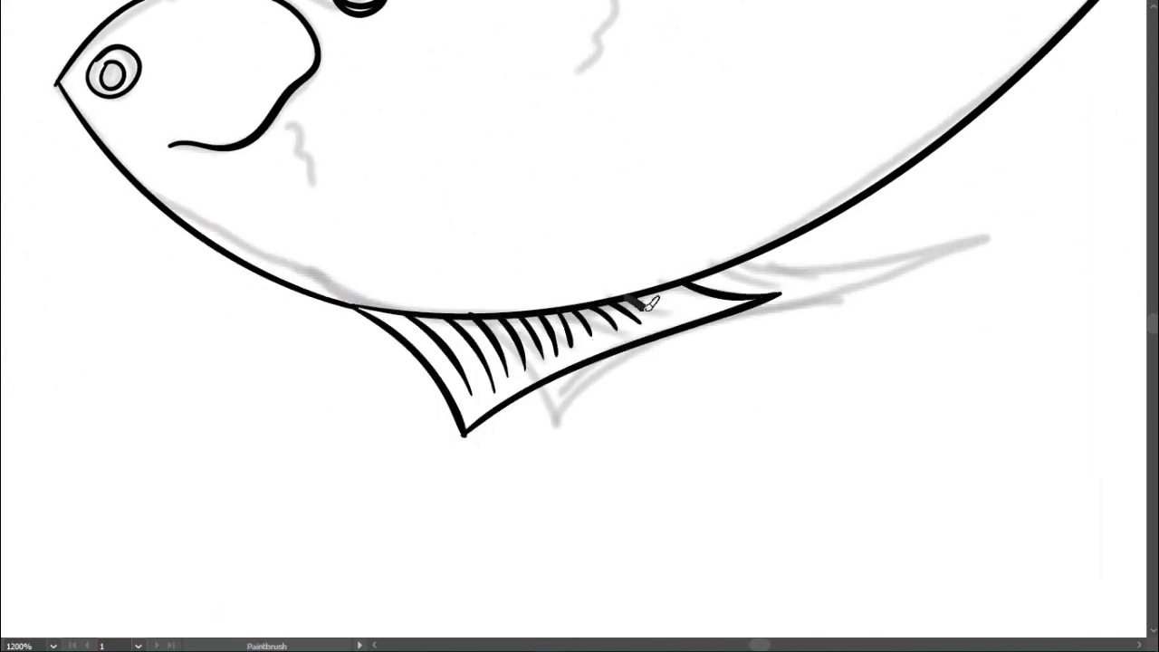
# Join the scallop groups at the fish's tail base with a connecting stroke.
pyautogui.scroll(-5, 652, 243)
pyautogui.scroll(5, 643, 258)
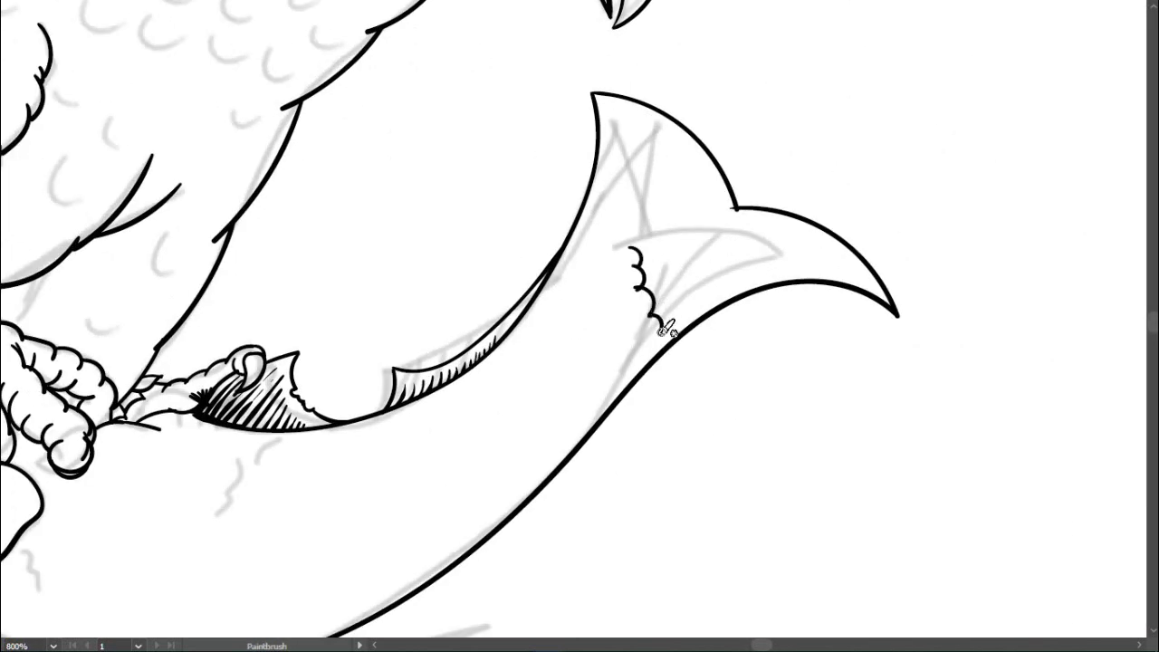
pyautogui.moveTo(598, 261); pyautogui.dragTo(634, 252)
# Paint four ridge lines inside the lower tail lobe.
pyautogui.scroll(2, 579, 258)
pyautogui.scroll(-1, 570, 236)
pyautogui.scroll(-2, 625, 185)
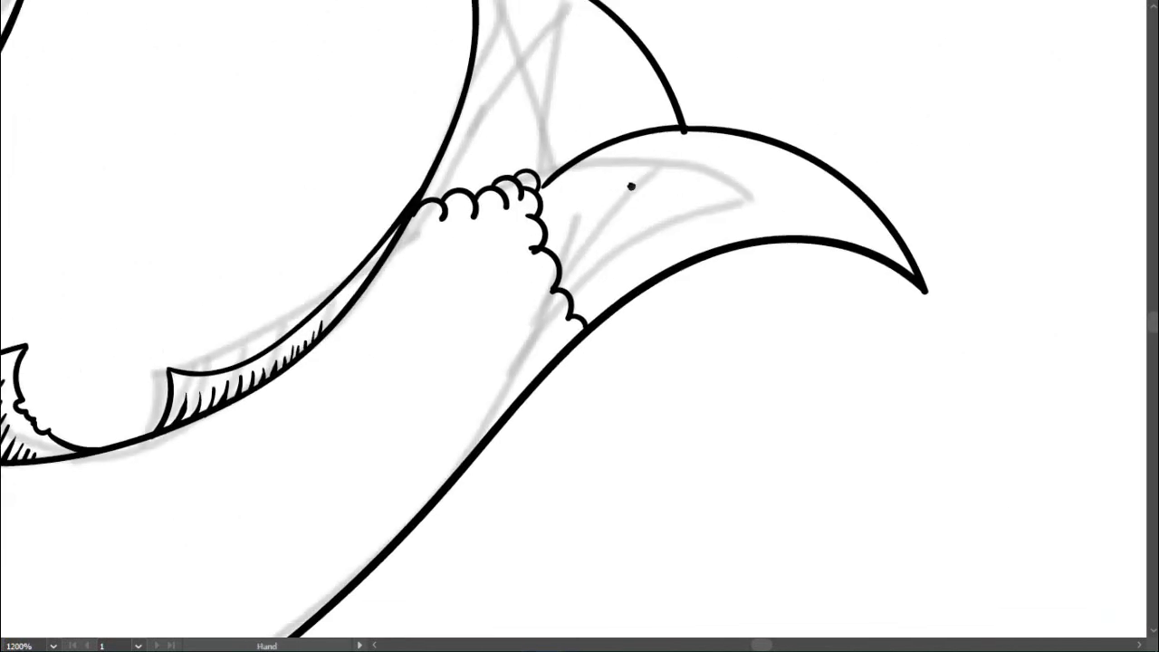
pyautogui.hscroll(3, 456, 296)
pyautogui.scroll(-1, 455, 296)
pyautogui.moveTo(429, 275); pyautogui.dragTo(699, 189)
pyautogui.moveTo(434, 249); pyautogui.dragTo(657, 164)
pyautogui.moveTo(427, 226); pyautogui.dragTo(610, 126)
pyautogui.moveTo(417, 210); pyautogui.dragTo(464, 150)
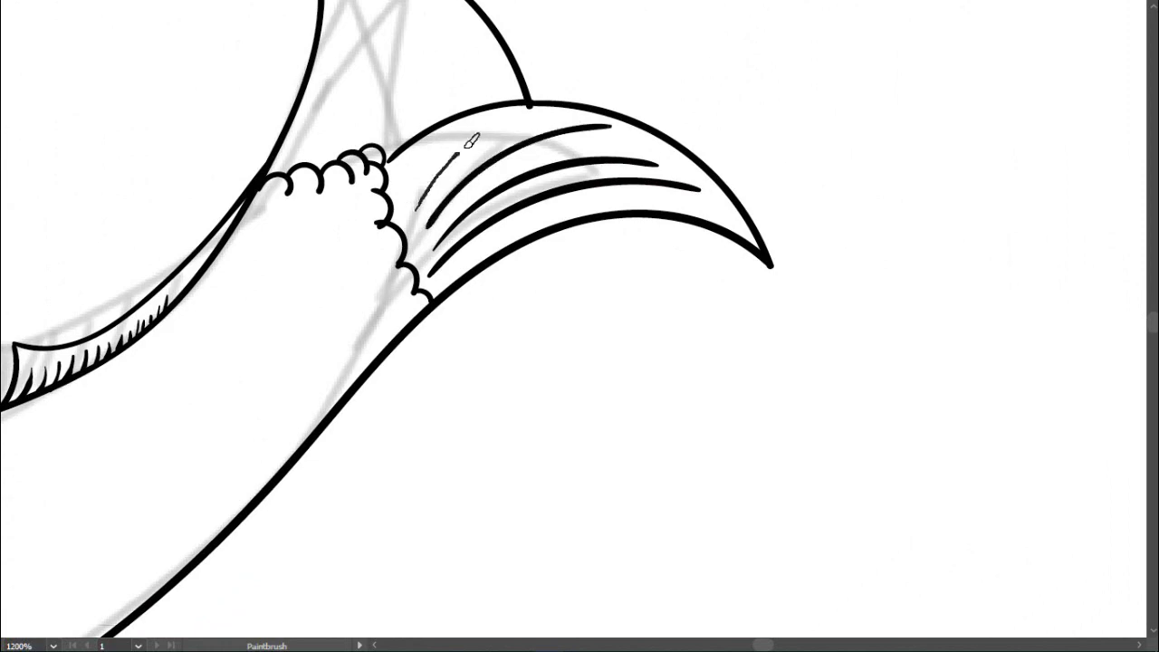
# Paint four ridge lines inside the upper tail lobe.
pyautogui.scroll(3, 444, 138)
pyautogui.hscroll(-2, 443, 138)
pyautogui.moveTo(385, 335); pyautogui.dragTo(418, 134)
pyautogui.moveTo(415, 326); pyautogui.dragTo(444, 136)
pyautogui.moveTo(471, 303); pyautogui.dragTo(493, 159)
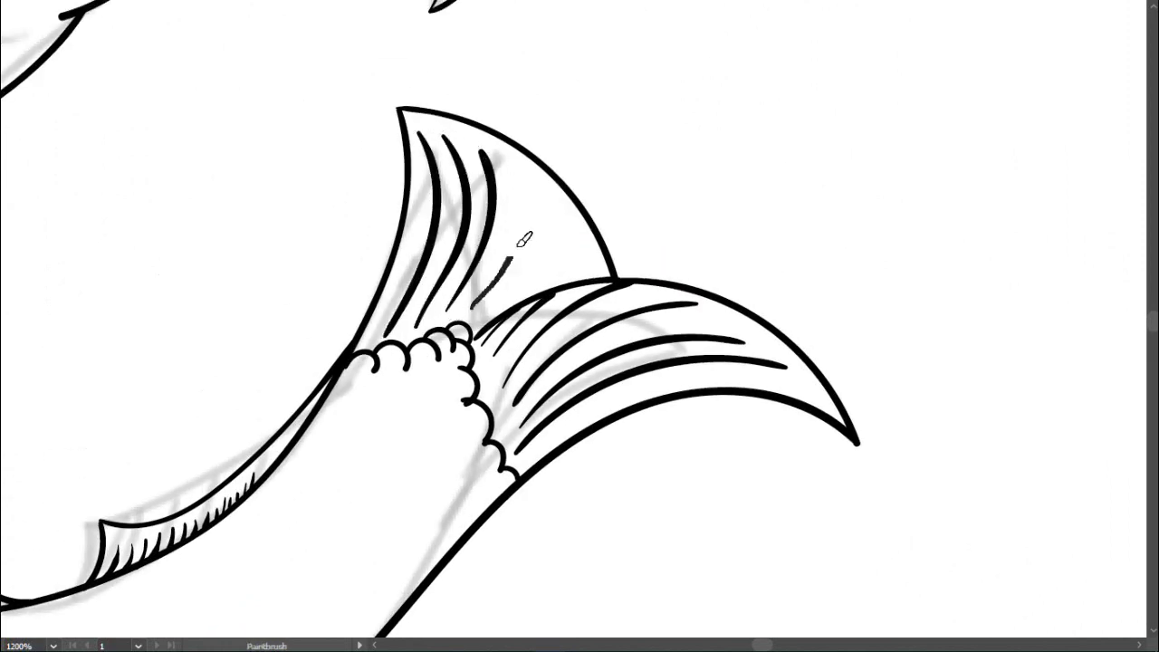
pyautogui.moveTo(525, 290); pyautogui.dragTo(554, 197)
# Ink the top and lower edges of the first lower-wing feather.
pyautogui.scroll(-5, 579, 254)
pyautogui.scroll(4, 362, 272)
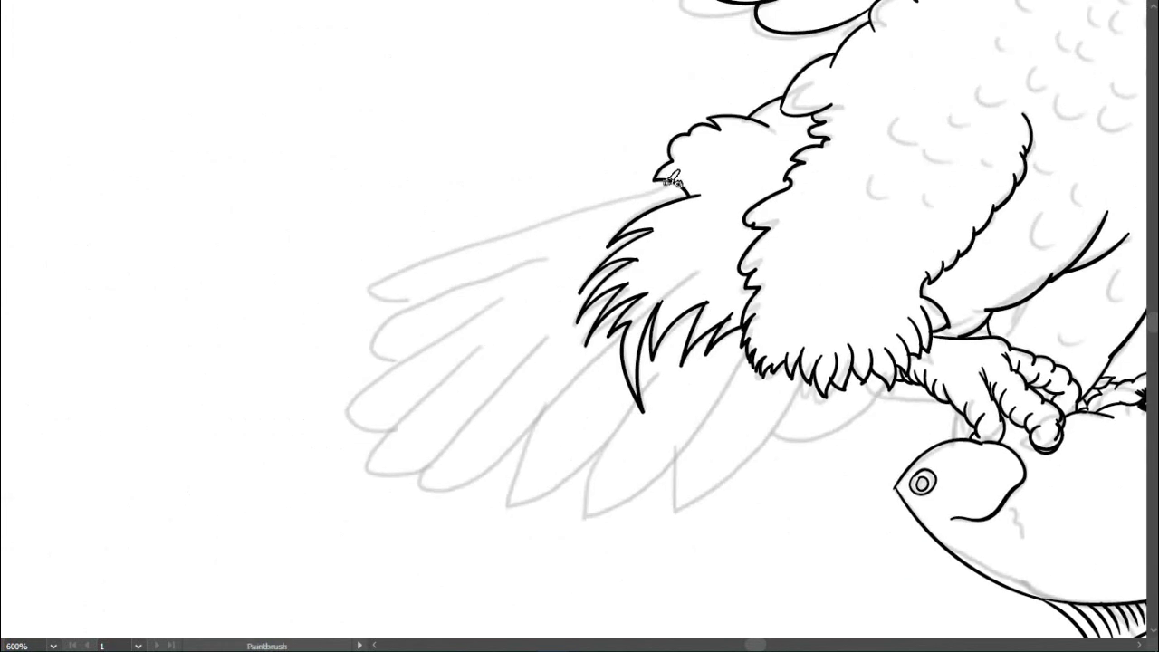
pyautogui.hscroll(-3, 363, 271)
pyautogui.moveTo(662, 110)
pyautogui.mouseDown()
pyautogui.moveTo(241, 239)
pyautogui.moveTo(544, 127)
pyautogui.mouseUp()
pyautogui.scroll(-1, 288, 252)
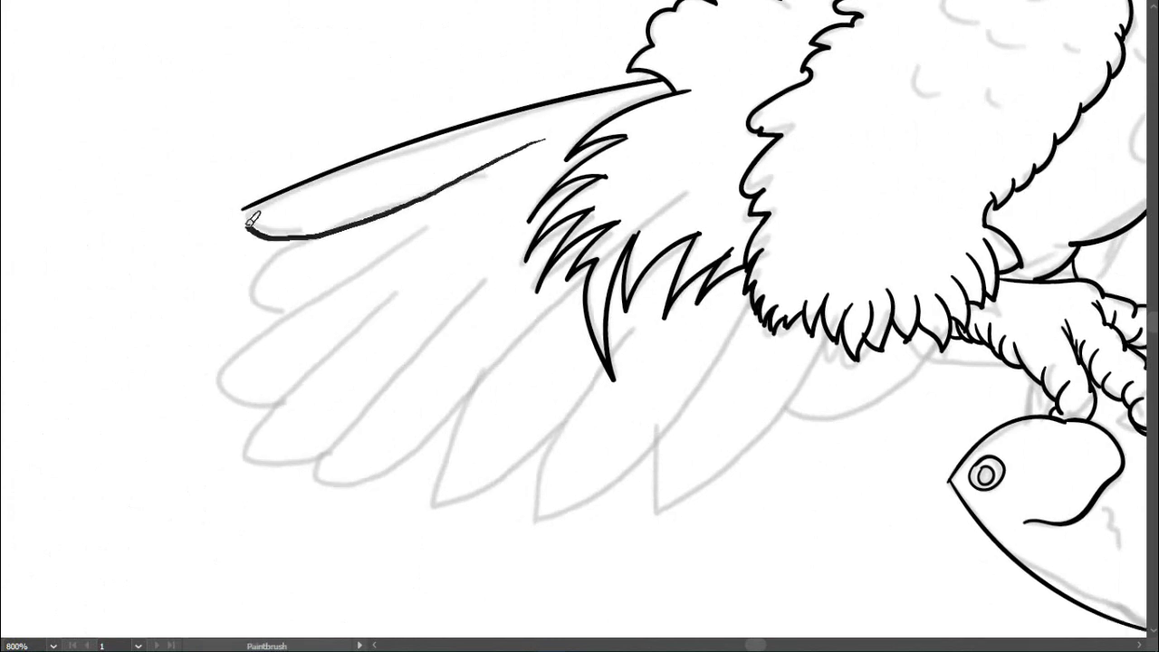
pyautogui.scroll(-2, 507, 122)
pyautogui.moveTo(448, 166); pyautogui.dragTo(292, 184)
# Ink five more feather outlines fanning across the lower wing.
pyautogui.moveTo(378, 186); pyautogui.dragTo(149, 326)
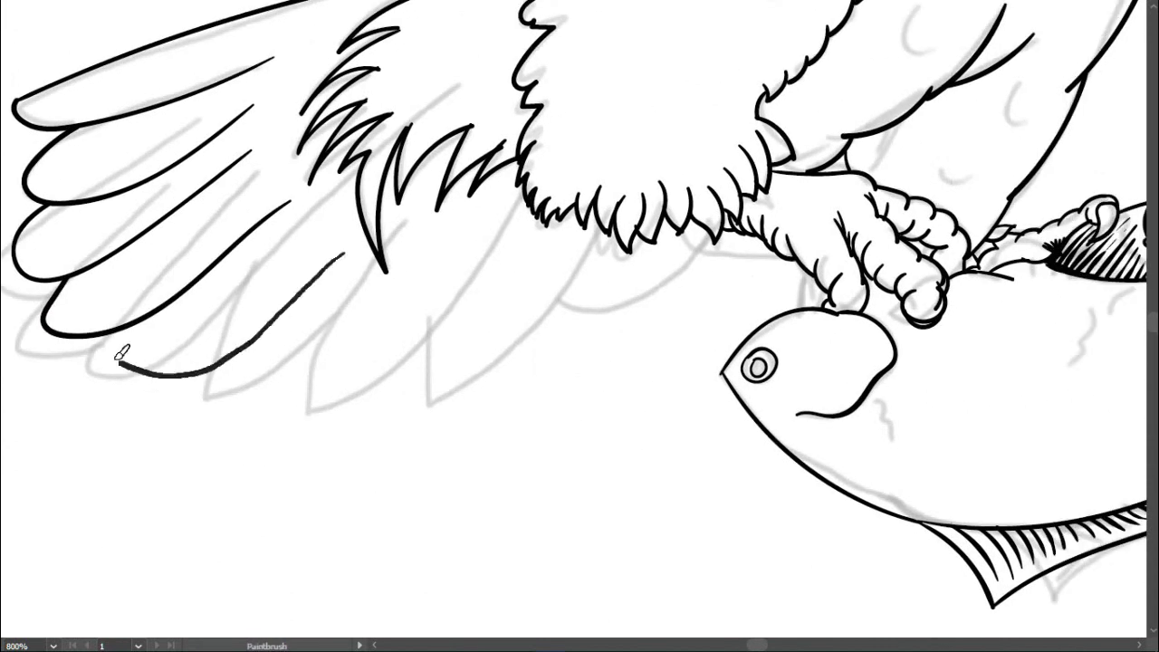
pyautogui.moveTo(416, 185); pyautogui.dragTo(163, 357)
pyautogui.moveTo(471, 179); pyautogui.dragTo(270, 375)
pyautogui.moveTo(521, 169); pyautogui.dragTo(334, 315)
pyautogui.moveTo(562, 146); pyautogui.dragTo(532, 195)
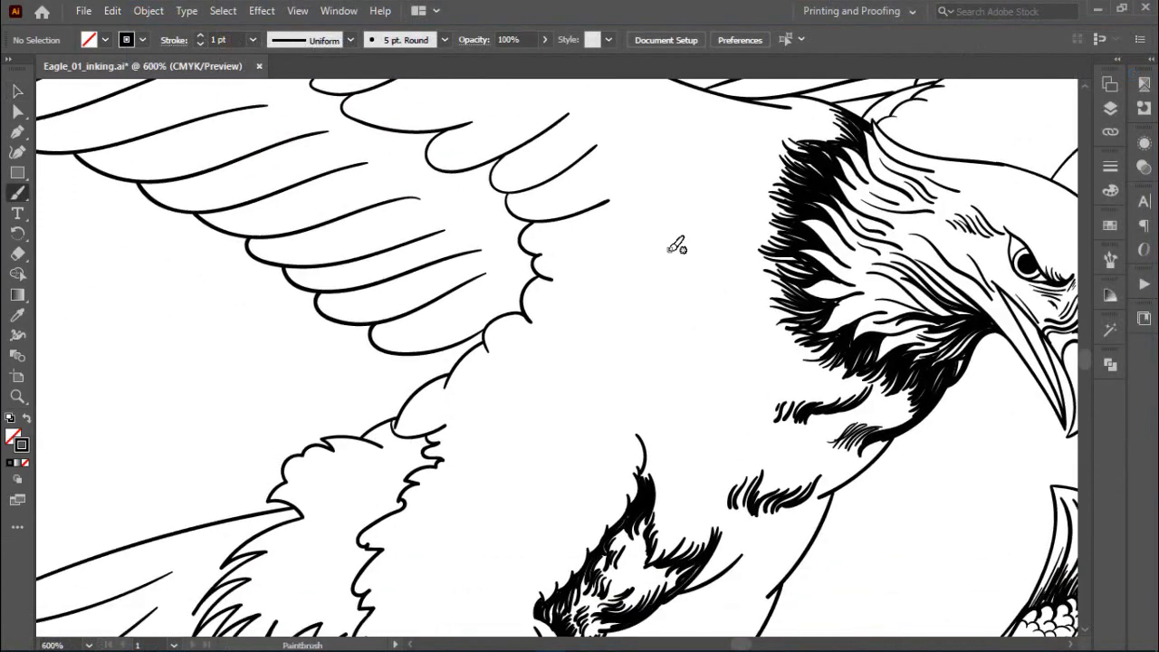
# Paint a cluster of feather strokes on the eagle's chest.
pyautogui.scroll(1, 673, 245)
pyautogui.moveTo(671, 223); pyautogui.dragTo(661, 263)
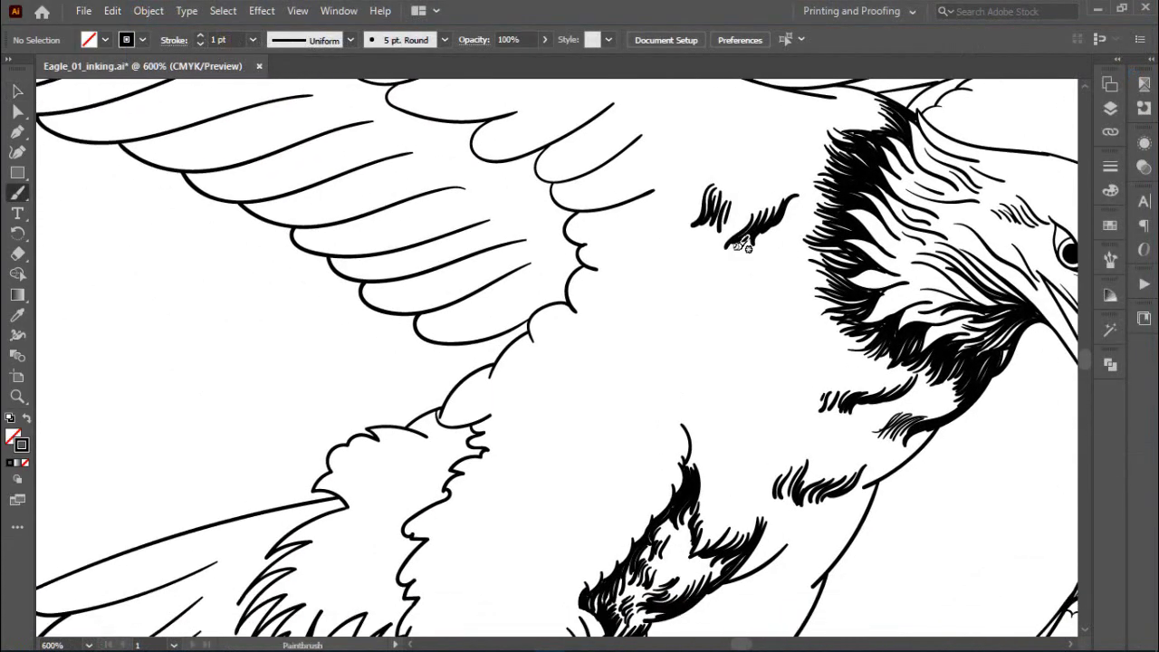
pyautogui.moveTo(733, 251); pyautogui.dragTo(707, 288)
pyautogui.hotkey('ctrl', '+')
pyautogui.scroll(-2, 733, 220)
pyautogui.moveTo(730, 181); pyautogui.dragTo(699, 259)
pyautogui.scroll(-1, 738, 189)
pyautogui.moveTo(716, 210)
pyautogui.mouseDown()
pyautogui.moveTo(681, 280)
pyautogui.moveTo(785, 215)
pyautogui.mouseUp()
pyautogui.moveTo(758, 176); pyautogui.dragTo(739, 195)
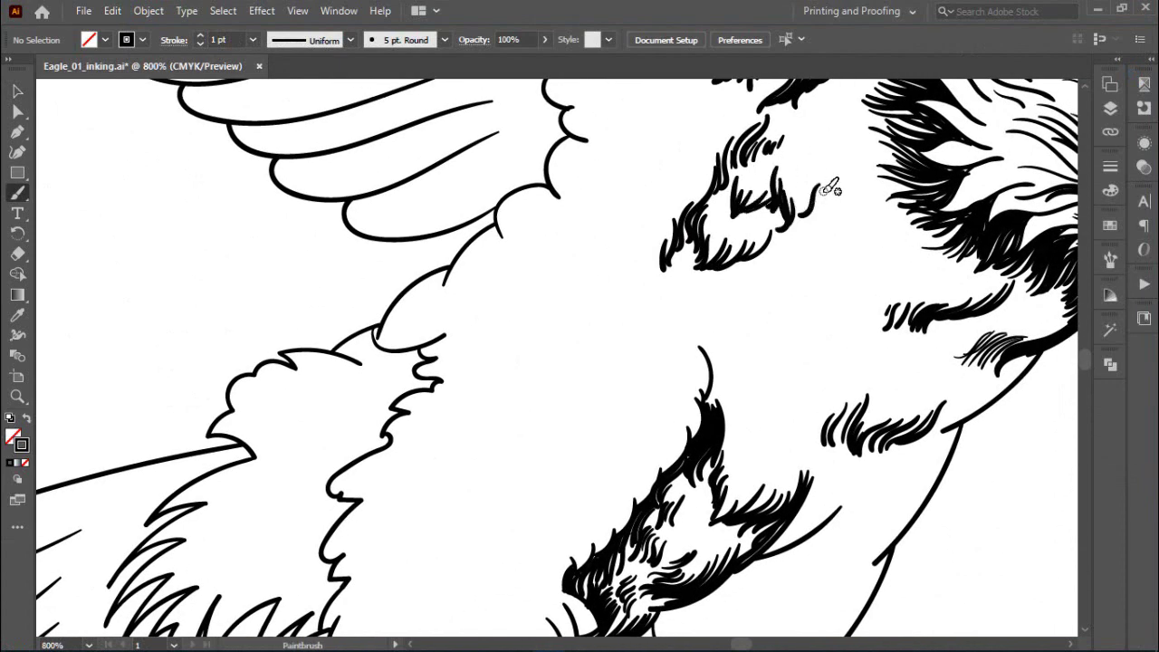
# Add more curved and short feather strokes across the chest.
pyautogui.moveTo(639, 270)
pyautogui.mouseDown()
pyautogui.moveTo(771, 259)
pyautogui.moveTo(746, 288)
pyautogui.mouseUp()
pyautogui.moveTo(753, 268); pyautogui.dragTo(775, 233)
pyautogui.moveTo(665, 276); pyautogui.dragTo(687, 257)
pyautogui.moveTo(635, 317); pyautogui.dragTo(668, 265)
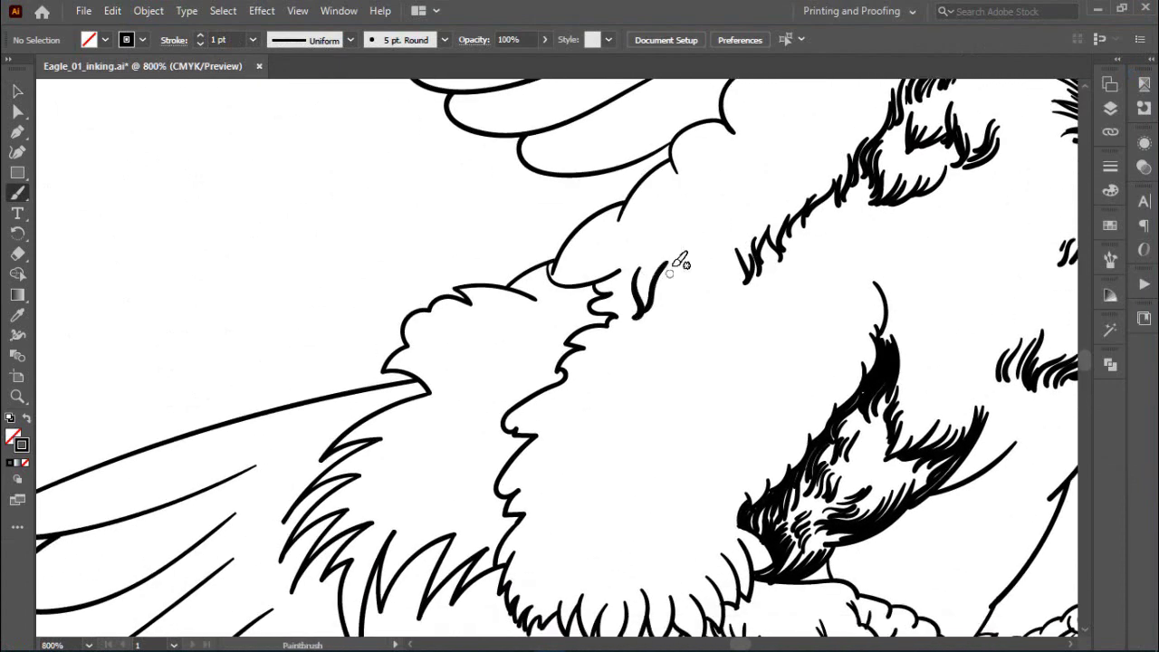
pyautogui.moveTo(736, 254); pyautogui.dragTo(715, 319)
pyautogui.moveTo(716, 328)
pyautogui.mouseDown()
pyautogui.moveTo(677, 328)
pyautogui.moveTo(618, 361)
pyautogui.mouseUp()
pyautogui.moveTo(554, 326); pyautogui.dragTo(642, 252)
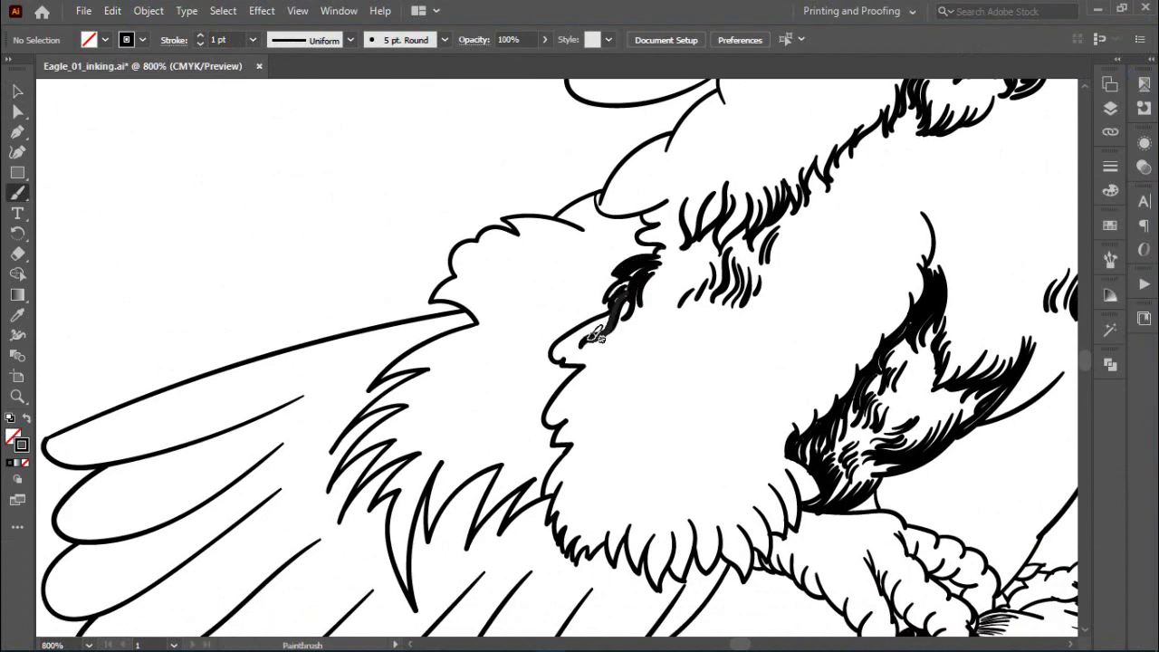
# Darken the thigh fur outline and add dark fur strokes along the thigh.
pyautogui.moveTo(596, 336); pyautogui.dragTo(554, 361)
pyautogui.moveTo(621, 313)
pyautogui.mouseDown()
pyautogui.moveTo(564, 371)
pyautogui.moveTo(555, 360)
pyautogui.mouseUp()
pyautogui.scroll(-2, 584, 364)
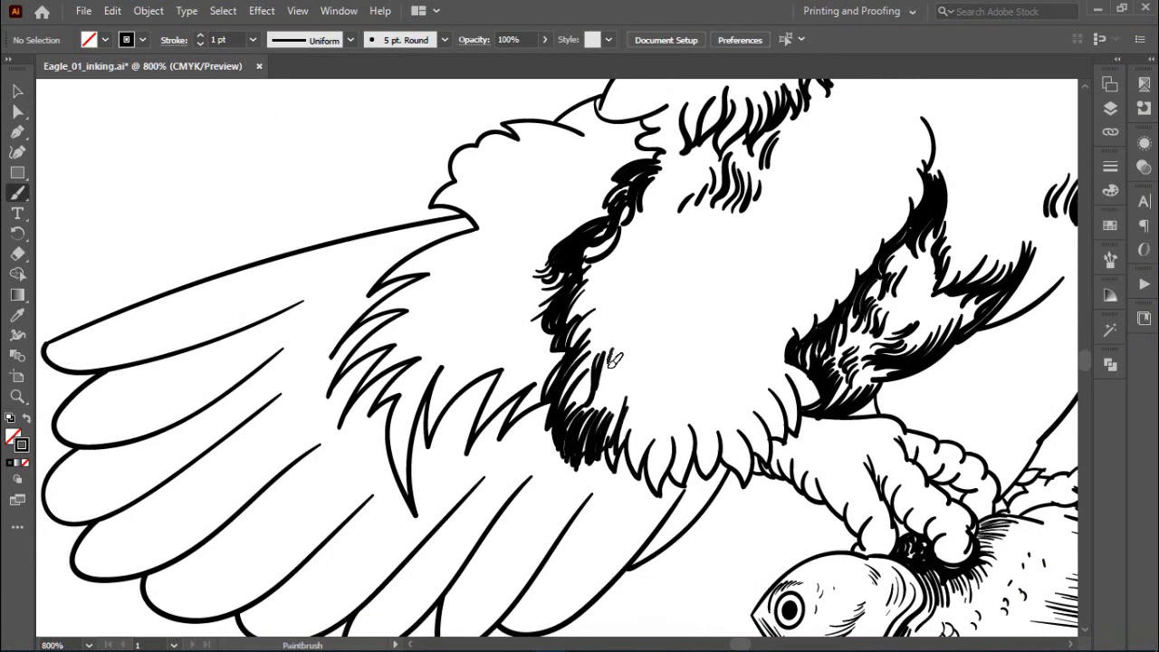
pyautogui.moveTo(645, 433); pyautogui.dragTo(654, 476)
pyautogui.moveTo(663, 461); pyautogui.dragTo(595, 409)
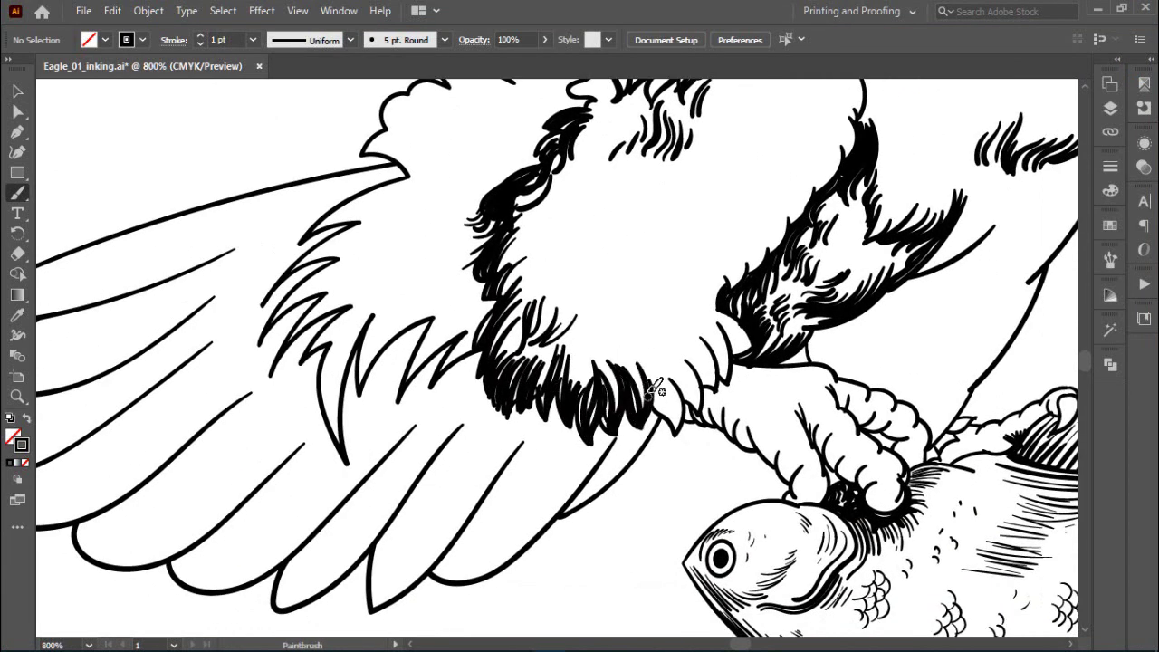
pyautogui.moveTo(734, 371); pyautogui.dragTo(746, 512)
pyautogui.moveTo(634, 264)
pyautogui.mouseDown()
pyautogui.moveTo(590, 317)
pyautogui.moveTo(638, 283)
pyautogui.mouseUp()
pyautogui.moveTo(609, 331); pyautogui.dragTo(584, 385)
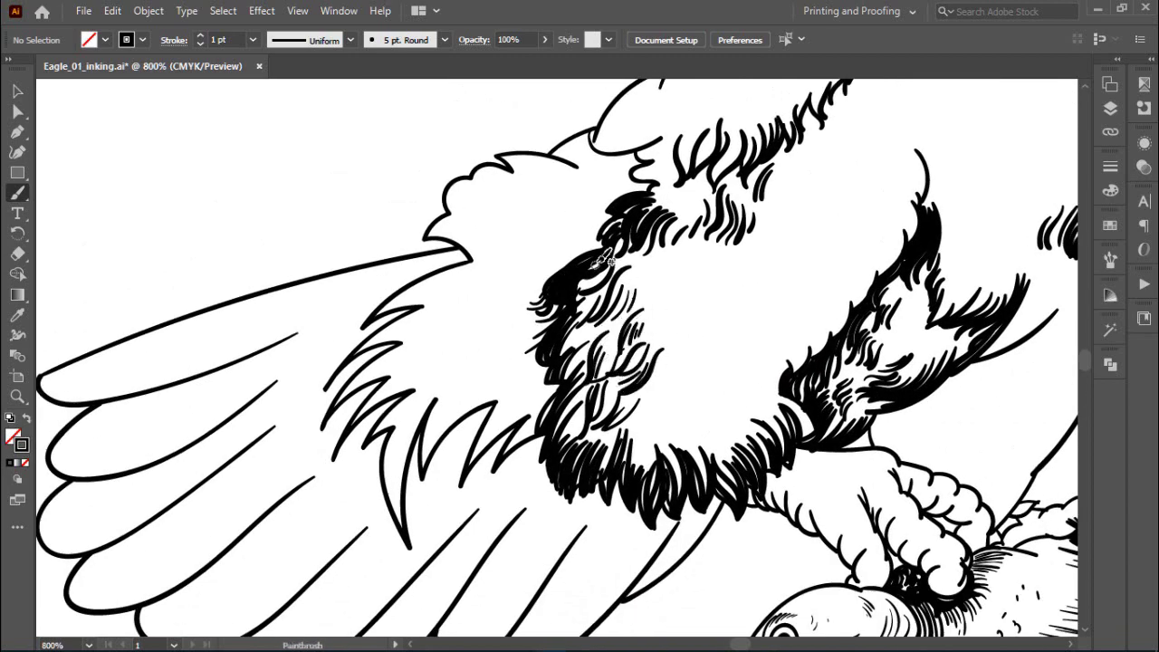
pyautogui.moveTo(609, 250)
pyautogui.mouseDown()
pyautogui.moveTo(593, 290)
pyautogui.moveTo(534, 304)
pyautogui.mouseUp()
# Thicken the scalloped edge below the wing and add fur strokes beneath it.
pyautogui.moveTo(666, 252); pyautogui.dragTo(648, 381)
pyautogui.moveTo(605, 420); pyautogui.dragTo(621, 362)
pyautogui.moveTo(675, 317); pyautogui.dragTo(607, 380)
pyautogui.moveTo(607, 381)
pyautogui.mouseDown()
pyautogui.moveTo(652, 322)
pyautogui.moveTo(534, 408)
pyautogui.moveTo(576, 338)
pyautogui.mouseUp()
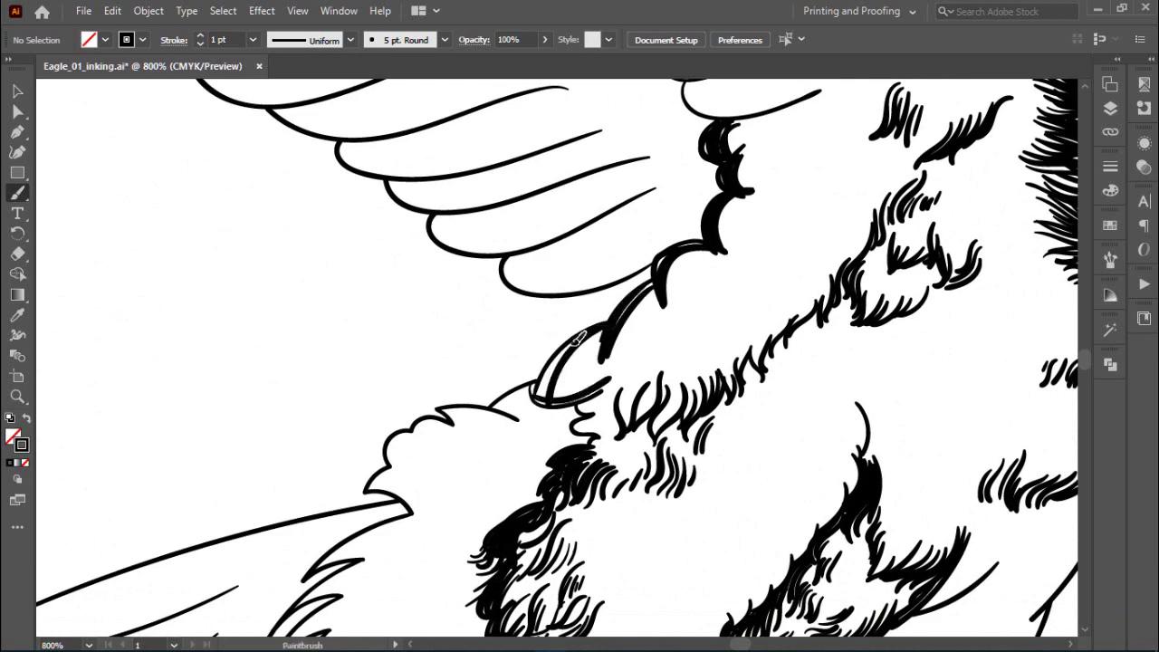
pyautogui.moveTo(613, 429); pyautogui.dragTo(645, 351)
pyautogui.hotkey('ctrl', '-')
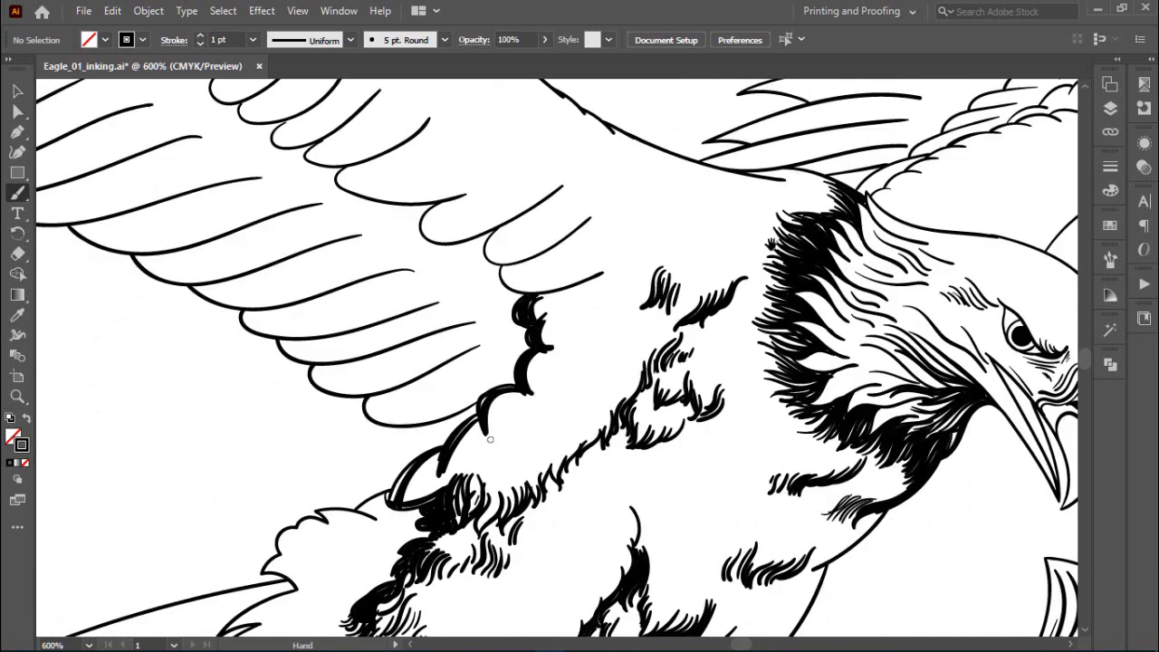
pyautogui.moveTo(710, 242)
pyautogui.mouseDown()
pyautogui.moveTo(776, 255)
pyautogui.moveTo(752, 322)
pyautogui.mouseUp()
pyautogui.hscroll(-2, 752, 290)
pyautogui.moveTo(770, 272); pyautogui.dragTo(748, 313)
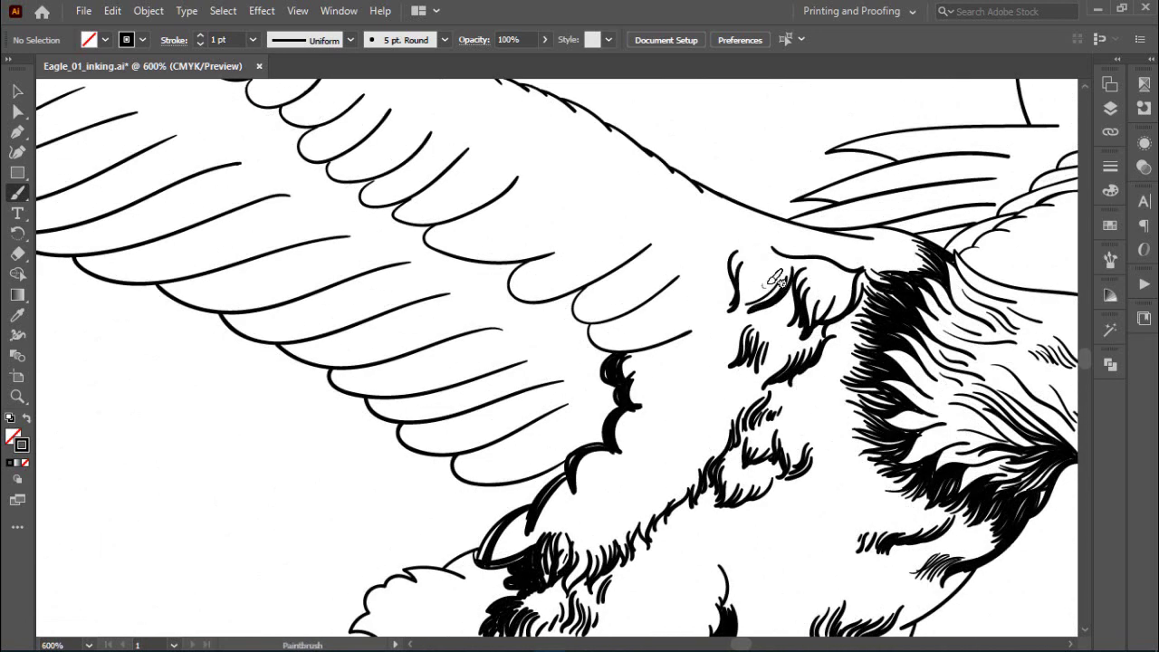
pyautogui.hscroll(-1, 768, 232)
pyautogui.hscroll(-2, 809, 359)
# Brush the fur under the wing solid black.
pyautogui.moveTo(829, 292)
pyautogui.mouseDown()
pyautogui.moveTo(797, 312)
pyautogui.moveTo(652, 489)
pyautogui.moveTo(845, 376)
pyautogui.moveTo(815, 344)
pyautogui.mouseUp()
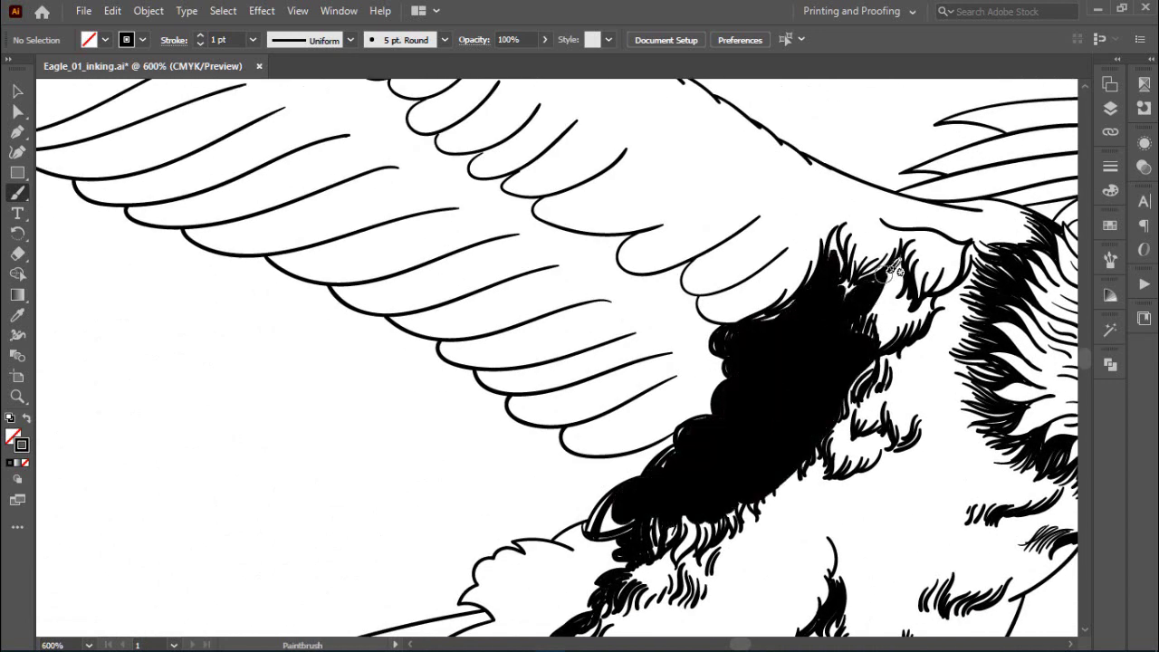
pyautogui.moveTo(797, 271); pyautogui.dragTo(933, 308)
pyautogui.scroll(-3, 897, 353)
pyautogui.hscroll(-2, 896, 353)
pyautogui.scroll(-2, 900, 360)
pyautogui.hscroll(2, 899, 361)
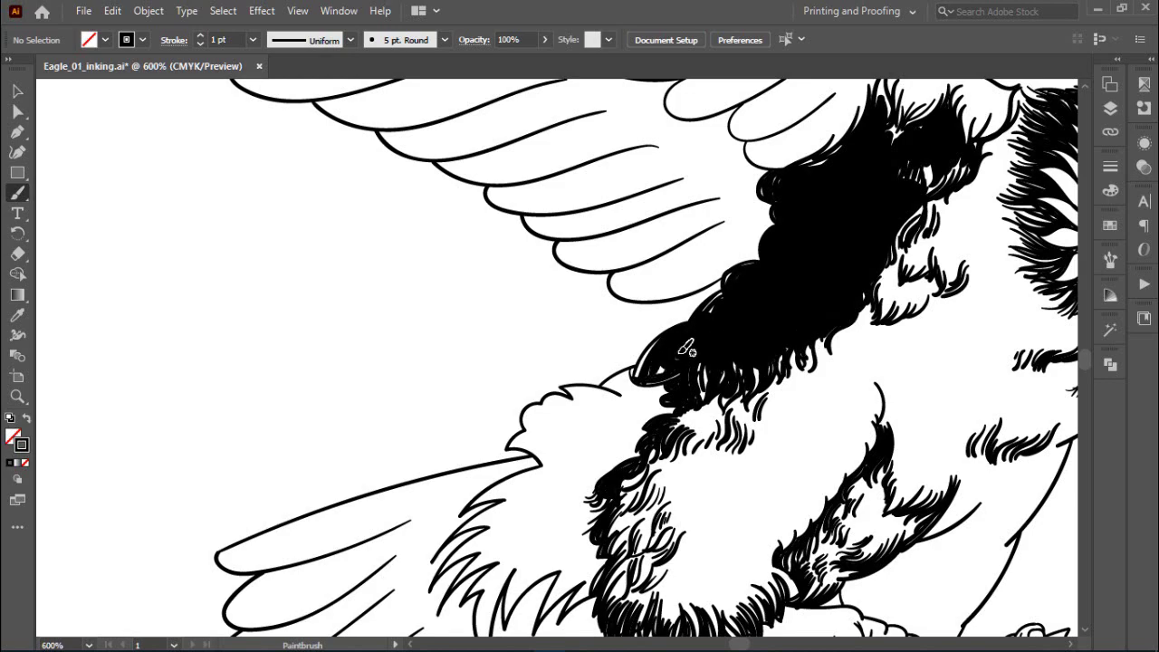
# Add a black stroke in the thigh fur.
pyautogui.scroll(-5, 687, 349)
pyautogui.scroll(4, 679, 335)
pyautogui.scroll(2, 678, 329)
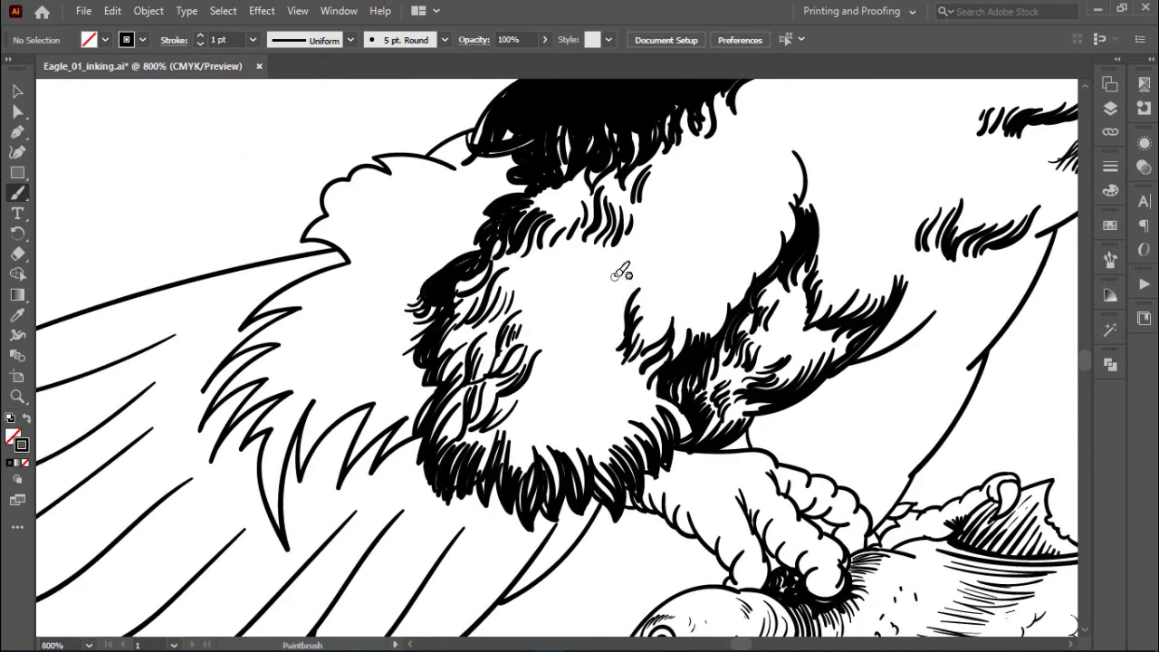
pyautogui.scroll(-1, 552, 306)
pyautogui.hscroll(-1, 552, 306)
pyautogui.moveTo(598, 272); pyautogui.dragTo(587, 322)
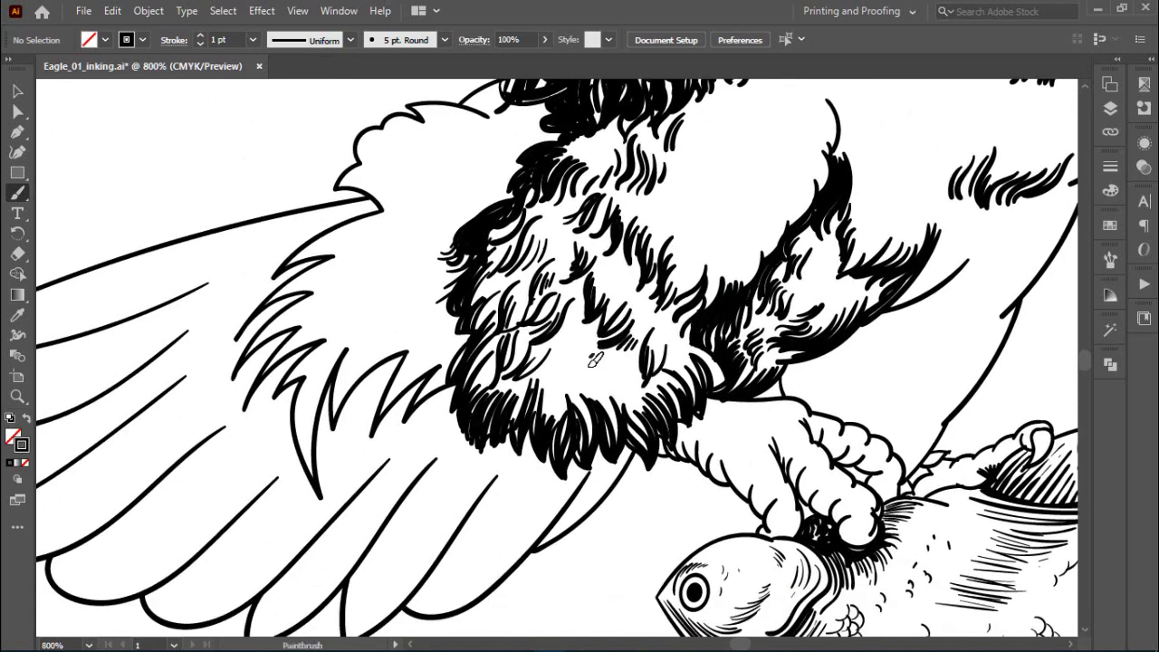
pyautogui.scroll(-5, 595, 359)
pyautogui.scroll(3, 737, 305)
# Extend the black fill along the upper wing edge.
pyautogui.moveTo(775, 349)
pyautogui.mouseDown()
pyautogui.moveTo(751, 318)
pyautogui.moveTo(659, 266)
pyautogui.mouseUp()
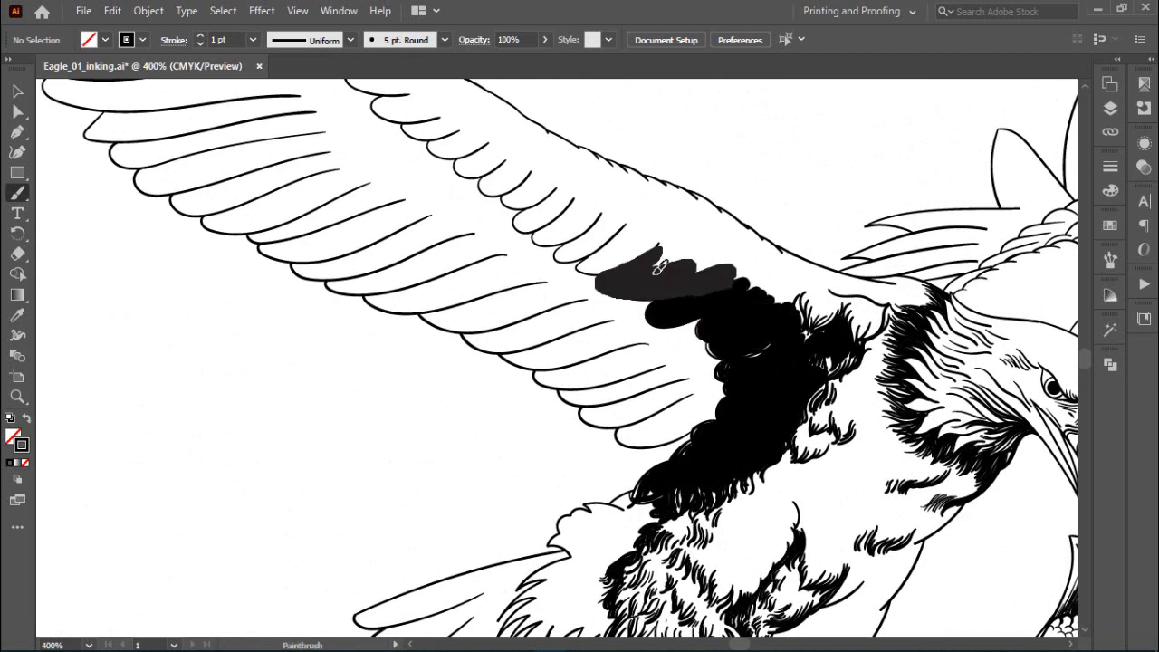
pyautogui.scroll(2, 680, 445)
pyautogui.scroll(1, 505, 274)
pyautogui.moveTo(375, 192)
pyautogui.mouseDown()
pyautogui.moveTo(476, 302)
pyautogui.moveTo(579, 371)
pyautogui.mouseUp()
pyautogui.scroll(-2, 580, 371)
pyautogui.moveTo(389, 235); pyautogui.dragTo(534, 353)
pyautogui.scroll(-1, 634, 362)
pyautogui.moveTo(707, 362)
pyautogui.mouseDown()
pyautogui.moveTo(812, 396)
pyautogui.moveTo(707, 362)
pyautogui.mouseUp()
# Fill the wing-body junction black, then zoom out to view the whole eagle.
pyautogui.moveTo(471, 249); pyautogui.dragTo(761, 412)
pyautogui.scroll(3, 743, 426)
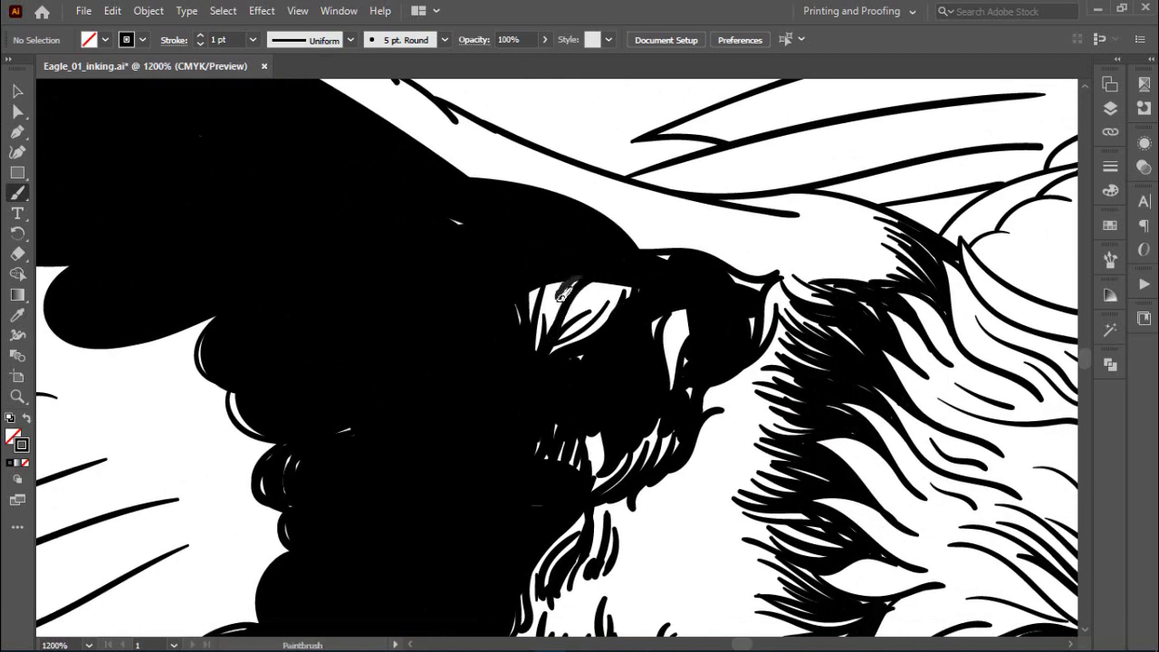
pyautogui.scroll(1, 691, 335)
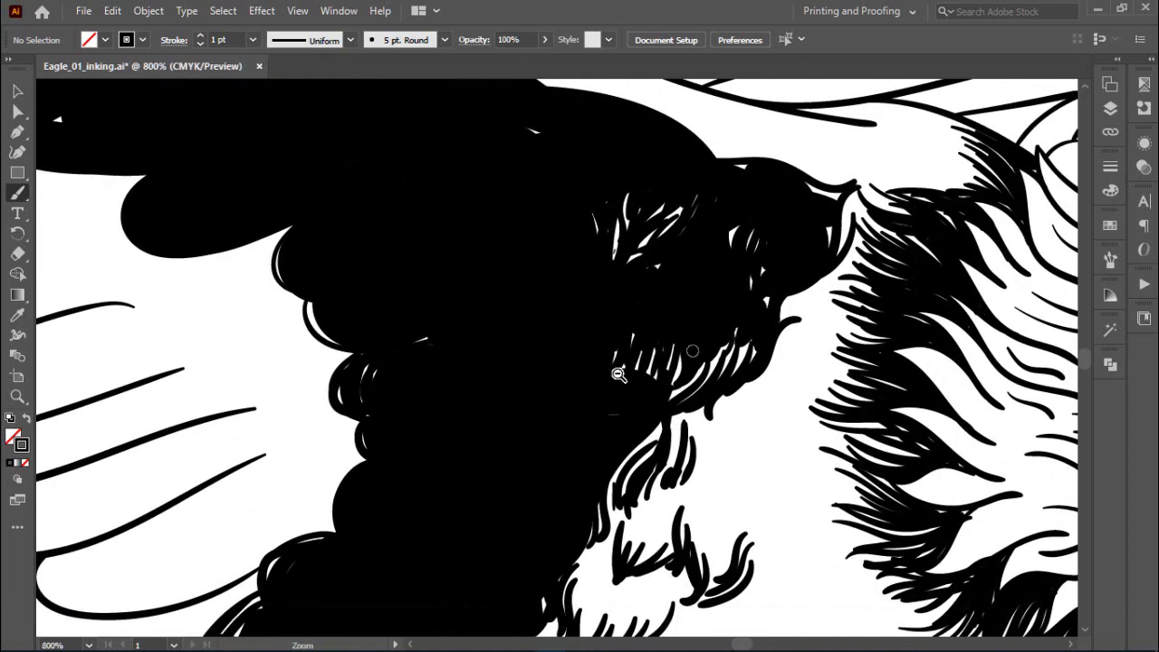
pyautogui.moveTo(564, 285); pyautogui.dragTo(689, 368)
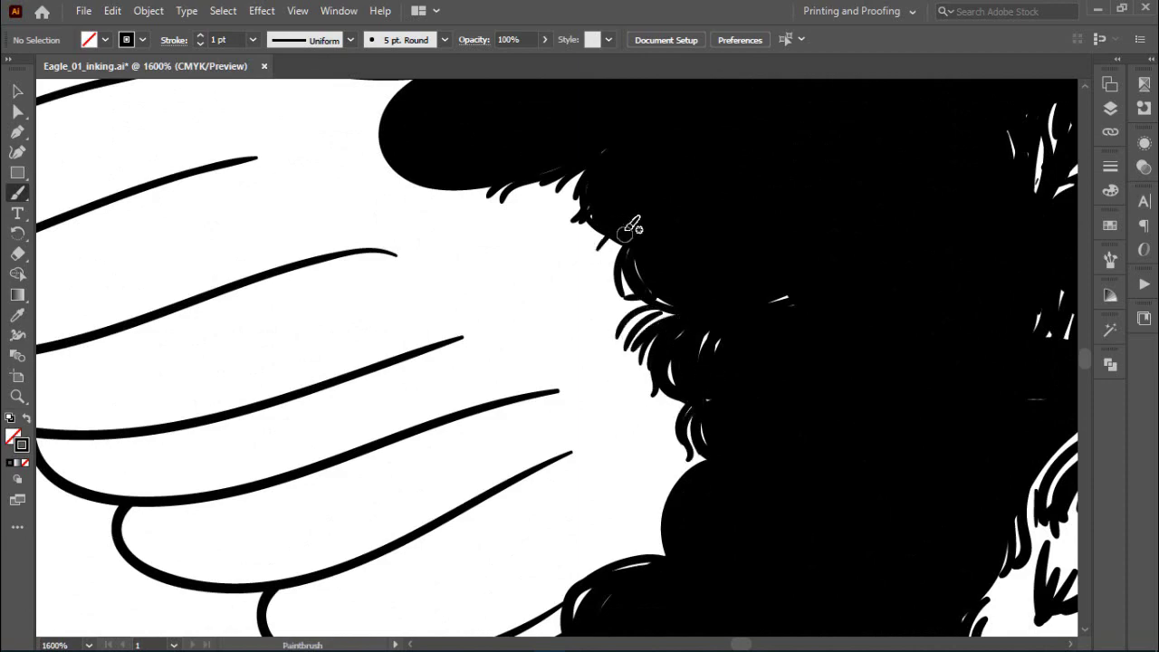
pyautogui.scroll(-1, 634, 229)
pyautogui.scroll(1, 625, 326)
pyautogui.scroll(2, 621, 331)
pyautogui.scroll(2, 699, 336)
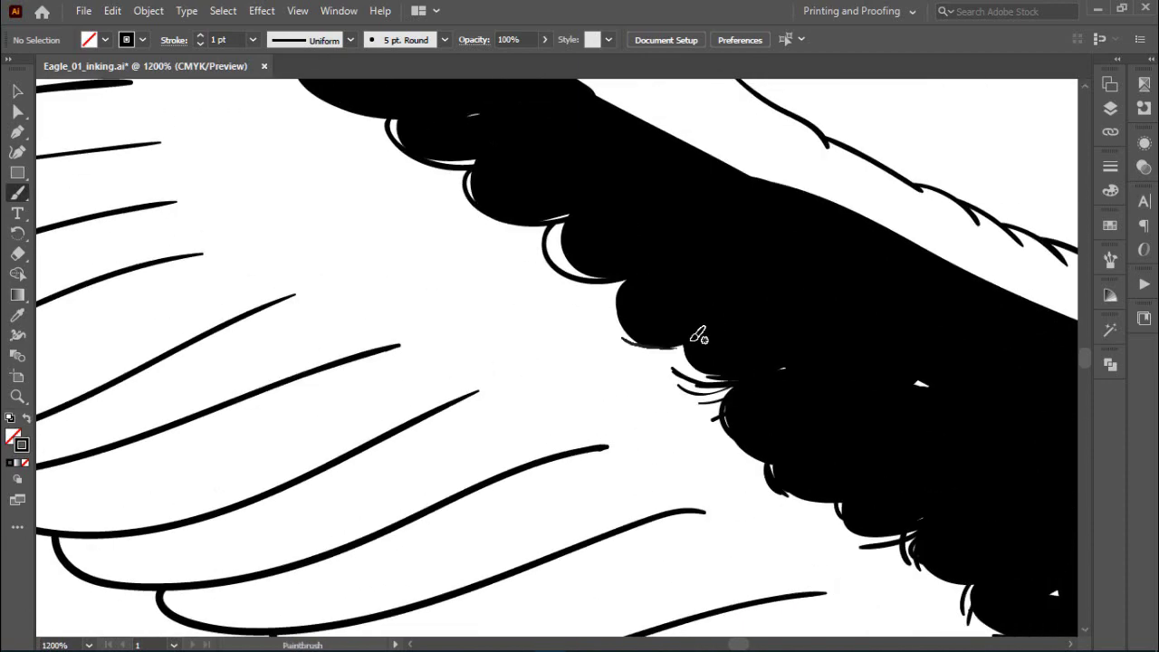
pyautogui.scroll(-2, 666, 336)
pyautogui.scroll(-1, 580, 272)
pyautogui.scroll(-1, 580, 271)
pyautogui.scroll(-2, 598, 326)
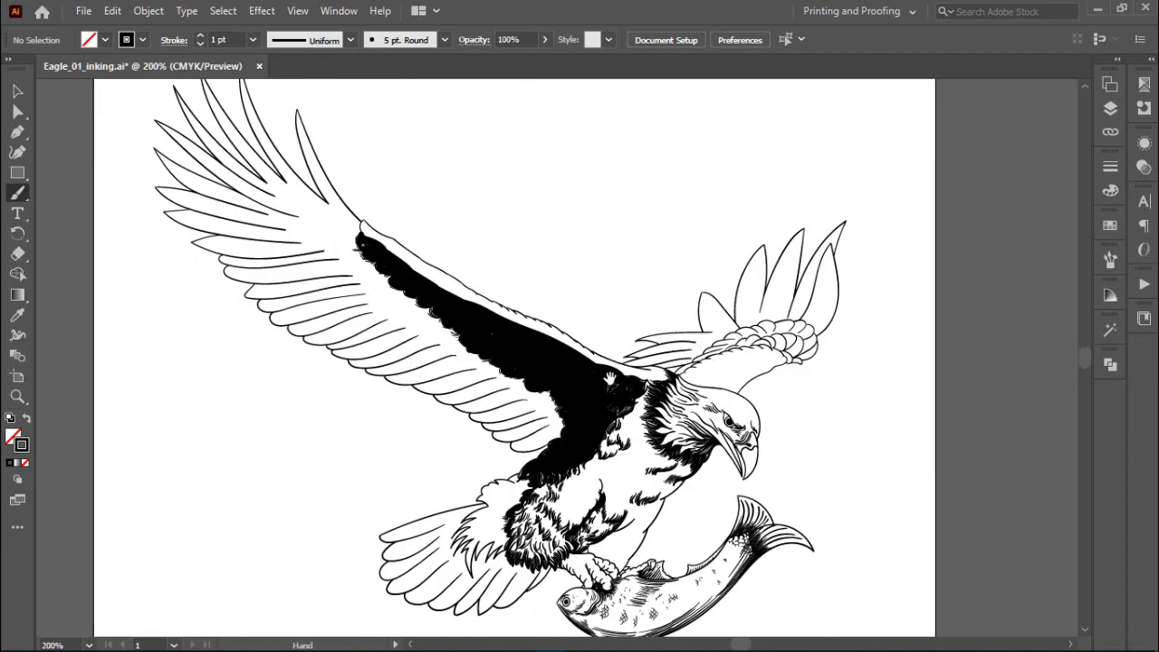
pyautogui.scroll(1, 610, 378)
# Zoom into the white chest and draw a thin hair stroke on its feathers.
pyautogui.scroll(3, 609, 379)
pyautogui.scroll(-2, 611, 353)
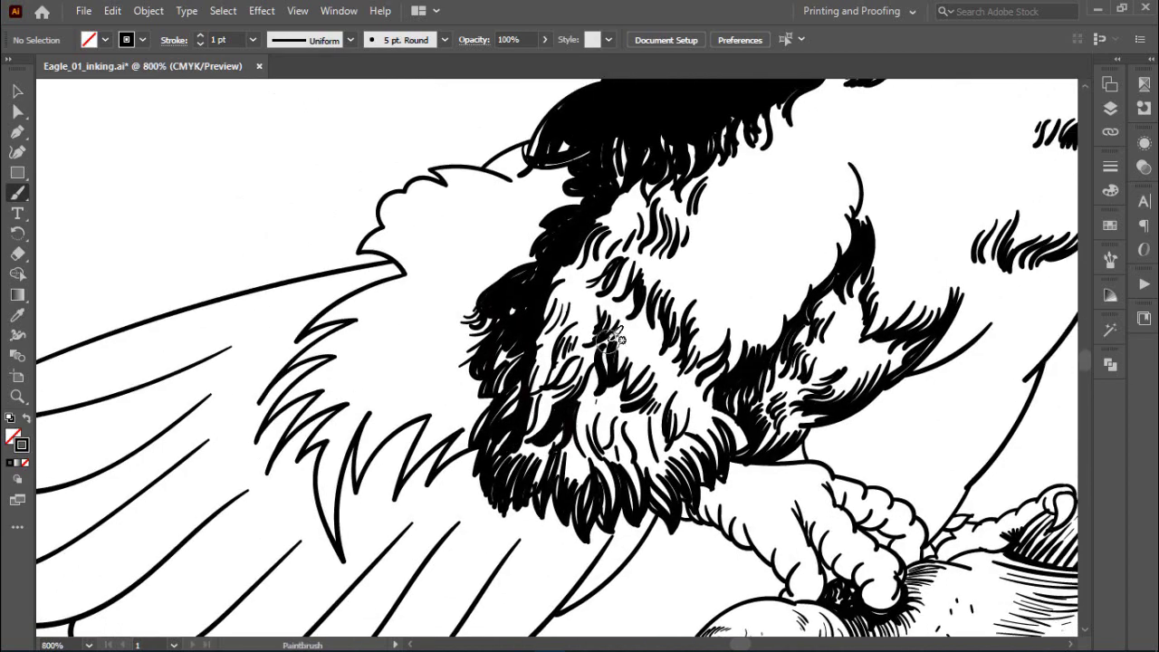
pyautogui.scroll(1, 612, 337)
pyautogui.hscroll(2, 580, 322)
pyautogui.scroll(-1, 569, 312)
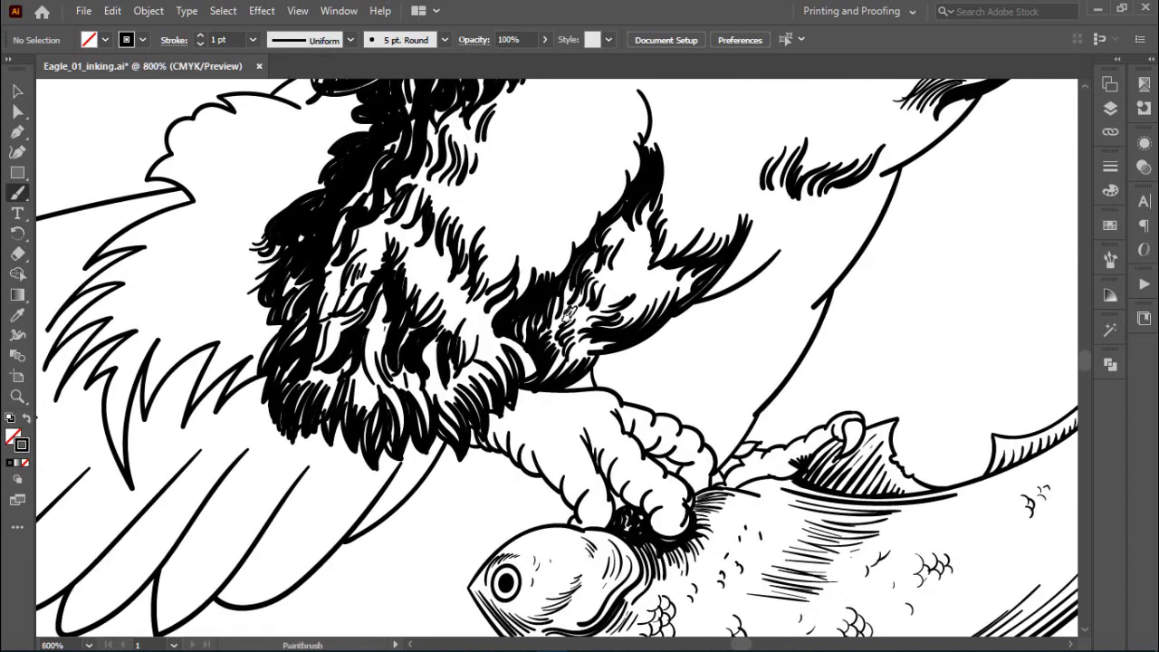
pyautogui.scroll(-3, 609, 295)
pyautogui.scroll(1, 688, 272)
pyautogui.scroll(2, 774, 247)
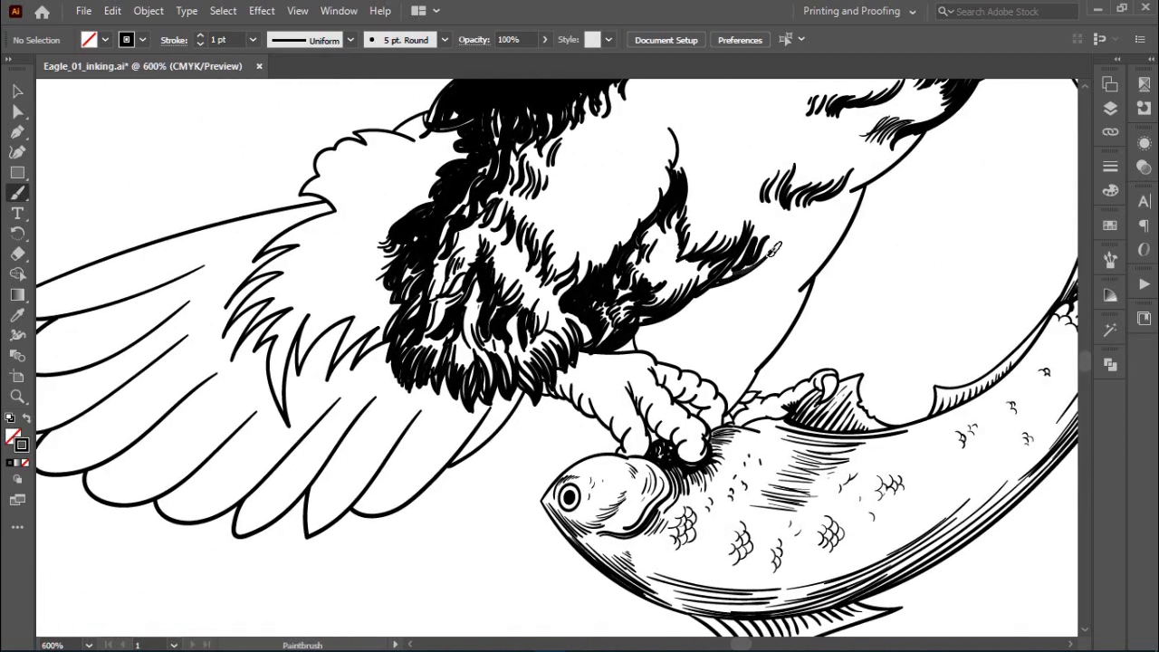
pyautogui.scroll(1, 727, 326)
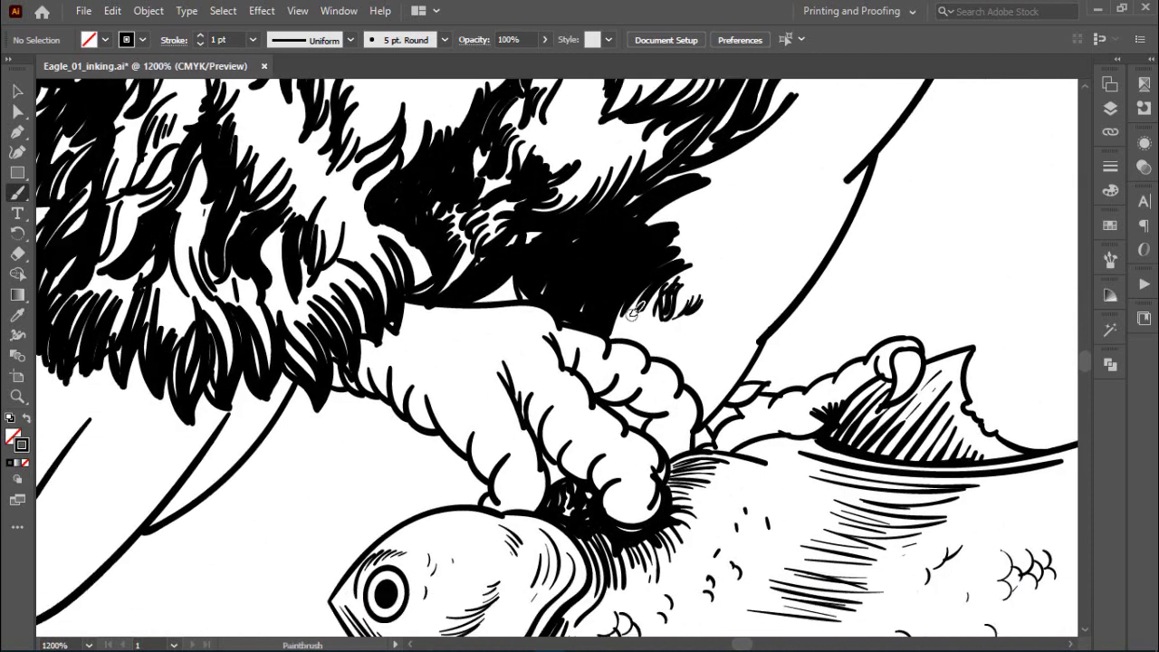
pyautogui.scroll(1, 634, 322)
pyautogui.scroll(1, 579, 317)
pyautogui.scroll(2, 580, 317)
pyautogui.hscroll(1, 652, 231)
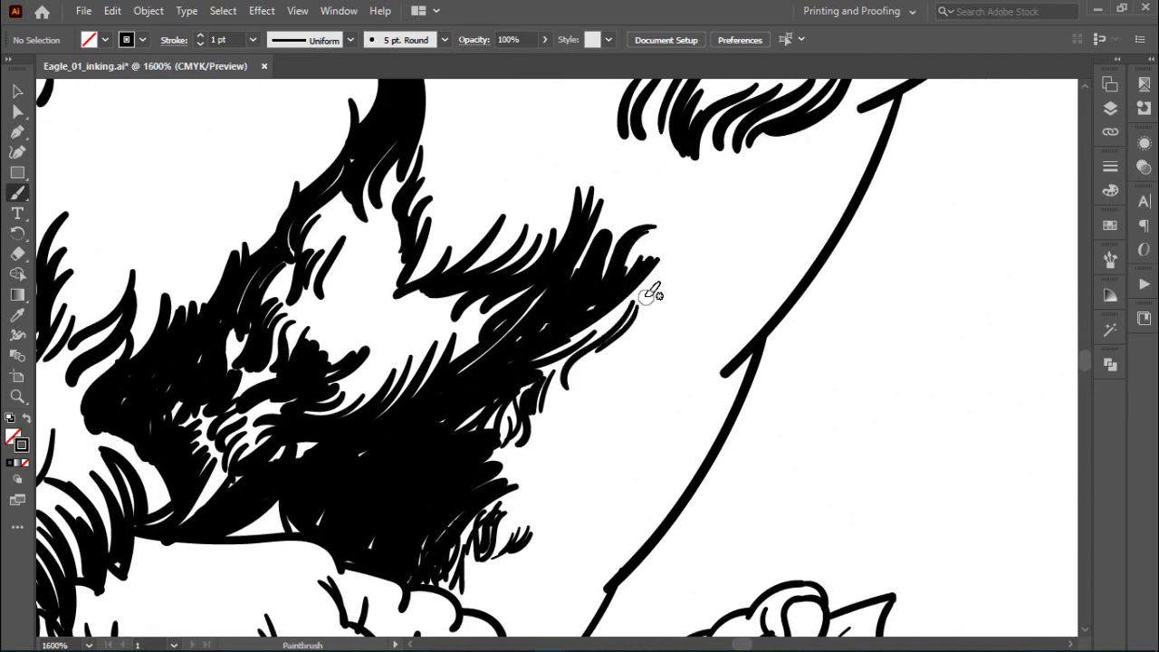
pyautogui.scroll(-2, 616, 362)
pyautogui.hscroll(1, 571, 462)
pyautogui.scroll(-3, 580, 457)
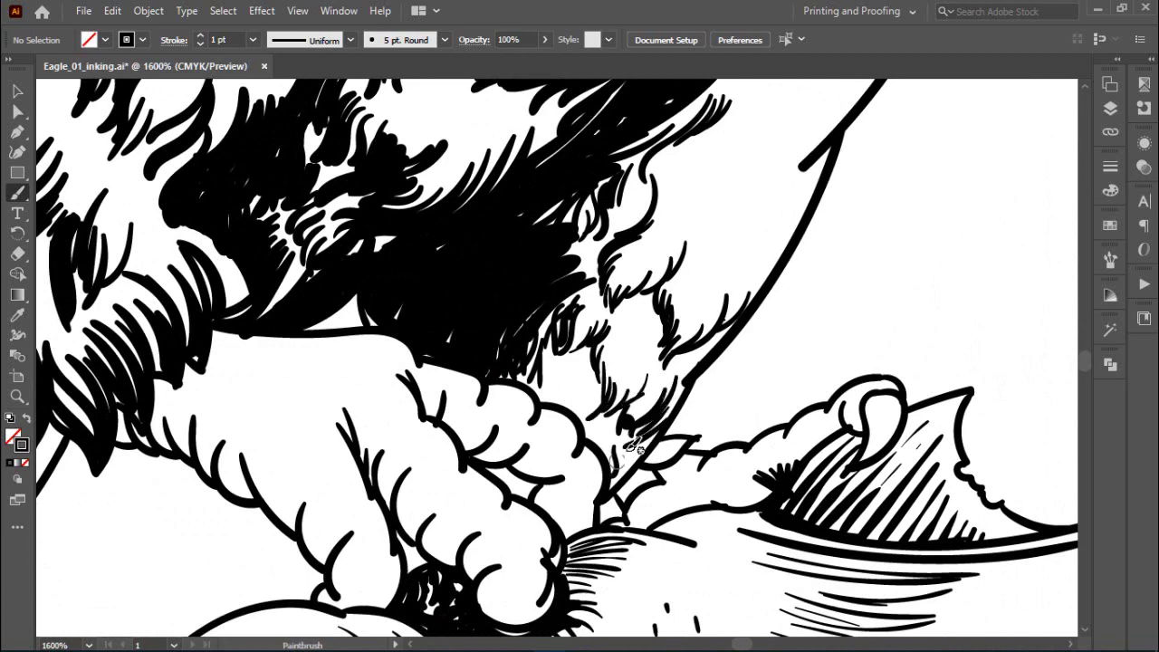
pyautogui.scroll(2, 584, 426)
pyautogui.hscroll(1, 598, 407)
pyautogui.hscroll(1, 624, 388)
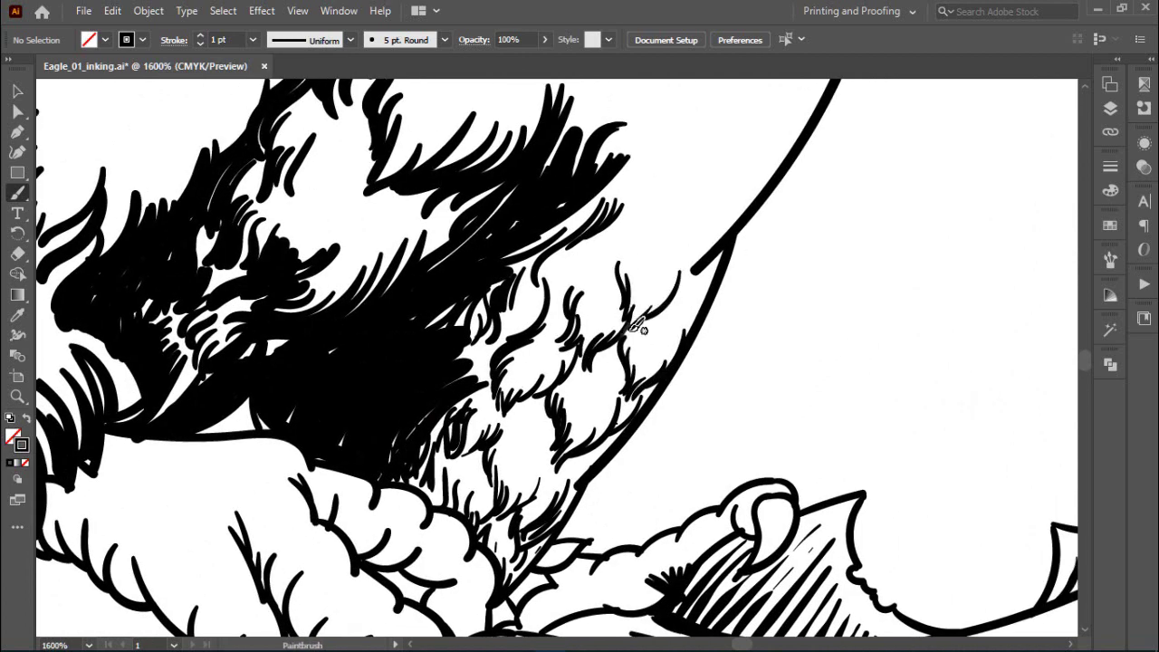
pyautogui.scroll(2, 571, 276)
pyautogui.hscroll(2, 562, 290)
pyautogui.scroll(-1, 543, 307)
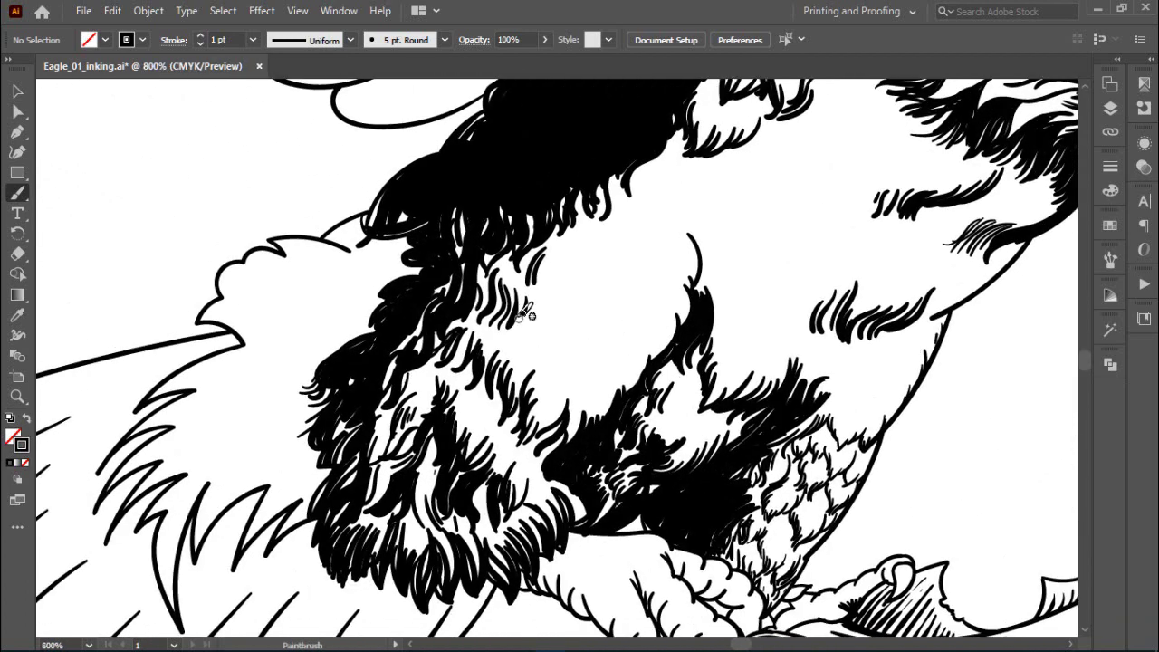
pyautogui.hscroll(-1, 514, 331)
pyautogui.hscroll(-1, 514, 330)
pyautogui.scroll(-1, 515, 331)
pyautogui.moveTo(591, 324); pyautogui.dragTo(645, 370)
# Add more hair strokes to the upper chest feathers.
pyautogui.moveTo(686, 337); pyautogui.dragTo(716, 367)
pyautogui.scroll(1, 717, 318)
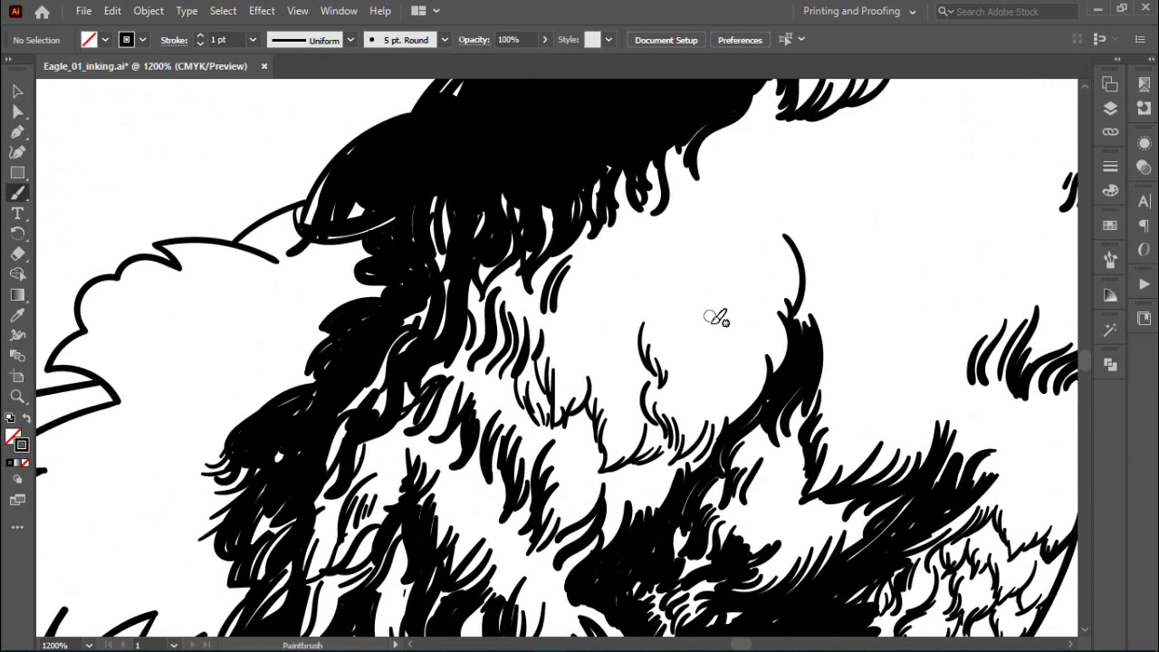
pyautogui.scroll(1, 734, 383)
pyautogui.moveTo(716, 318)
pyautogui.mouseDown()
pyautogui.moveTo(729, 389)
pyautogui.moveTo(675, 385)
pyautogui.mouseUp()
pyautogui.scroll(2, 680, 389)
pyautogui.hscroll(1, 667, 392)
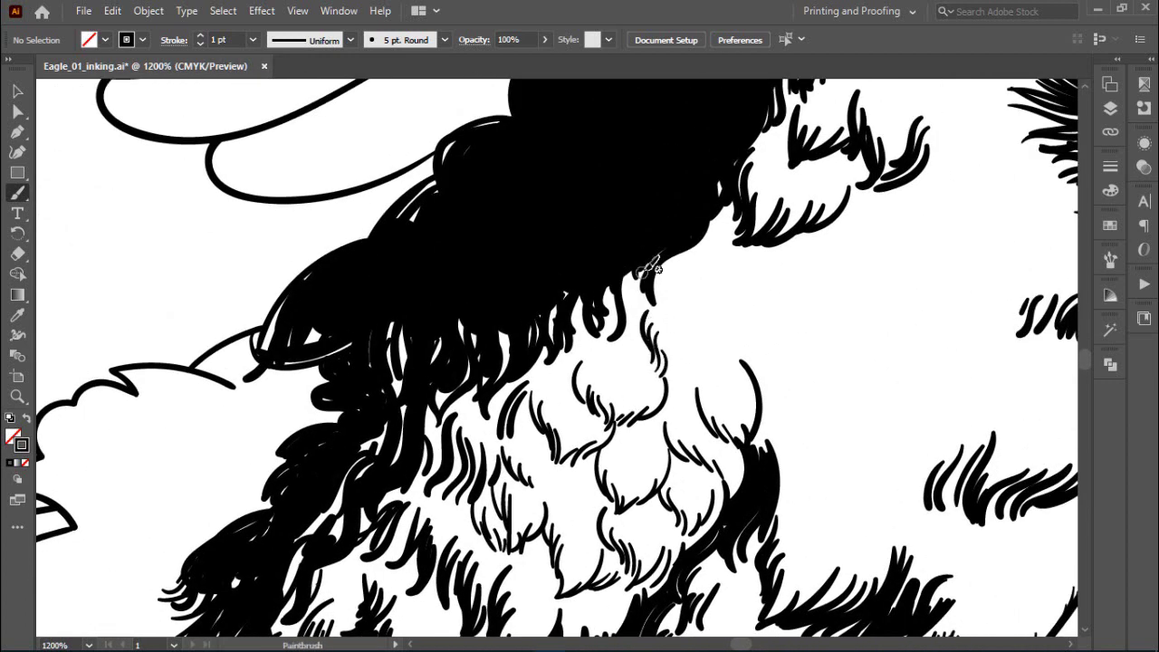
pyautogui.hscroll(1, 634, 362)
pyautogui.scroll(-1, 605, 347)
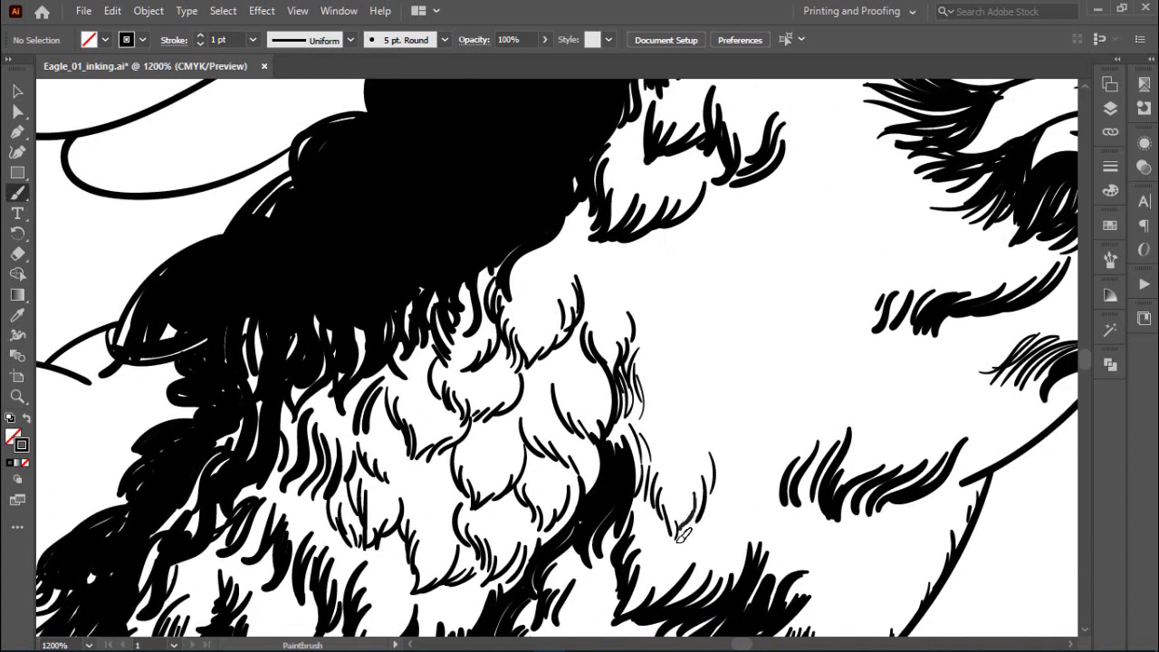
pyautogui.scroll(1, 584, 310)
pyautogui.scroll(-3, 665, 371)
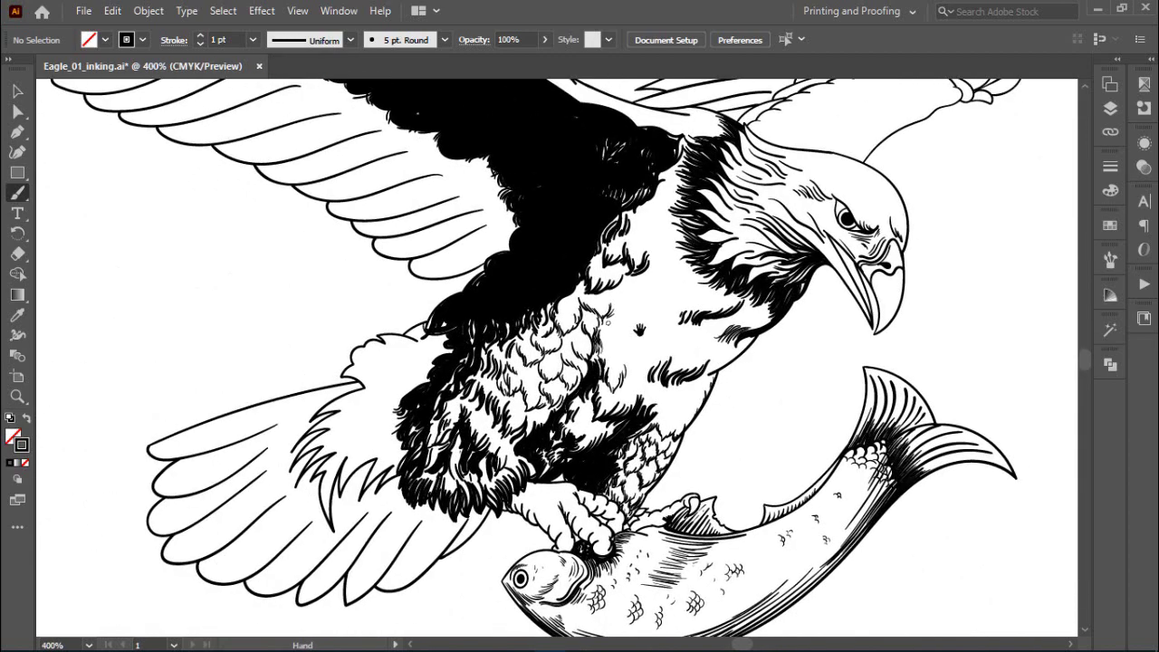
# Add a short curved black feather stroke on the upper chest.
pyautogui.scroll(1, 640, 328)
pyautogui.scroll(1, 625, 327)
pyautogui.scroll(1, 607, 326)
pyautogui.scroll(1, 589, 324)
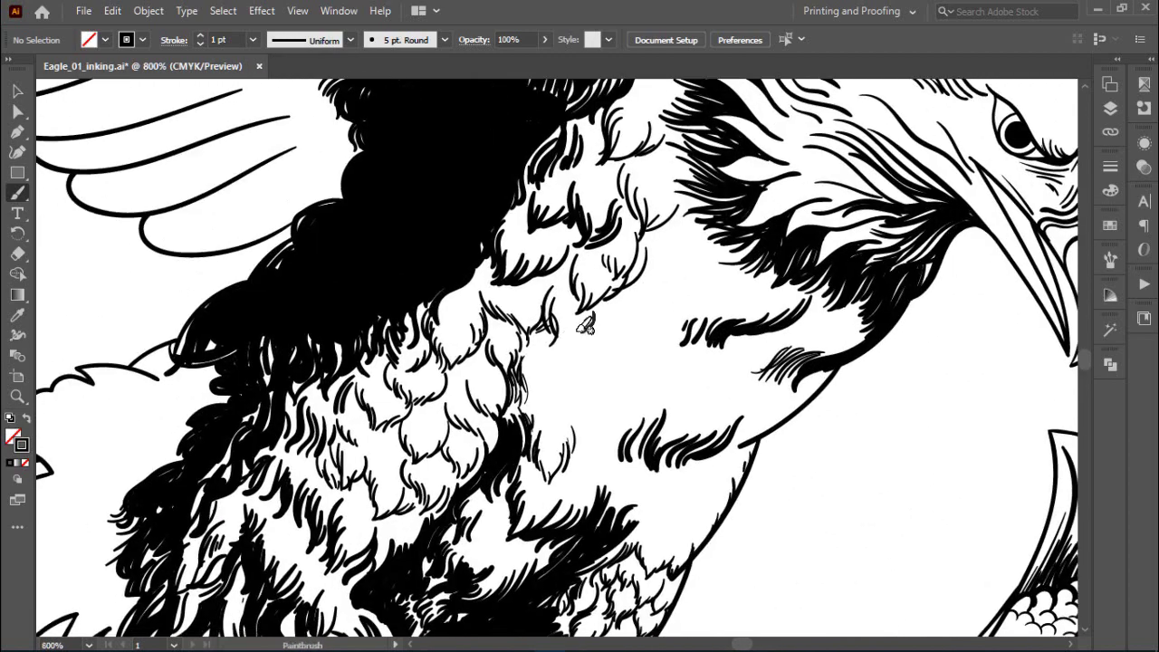
pyautogui.scroll(1, 585, 326)
pyautogui.moveTo(580, 238); pyautogui.dragTo(600, 204)
# Draw thin feather and fur strokes down the lower chest toward the wing base.
pyautogui.scroll(-2, 634, 240)
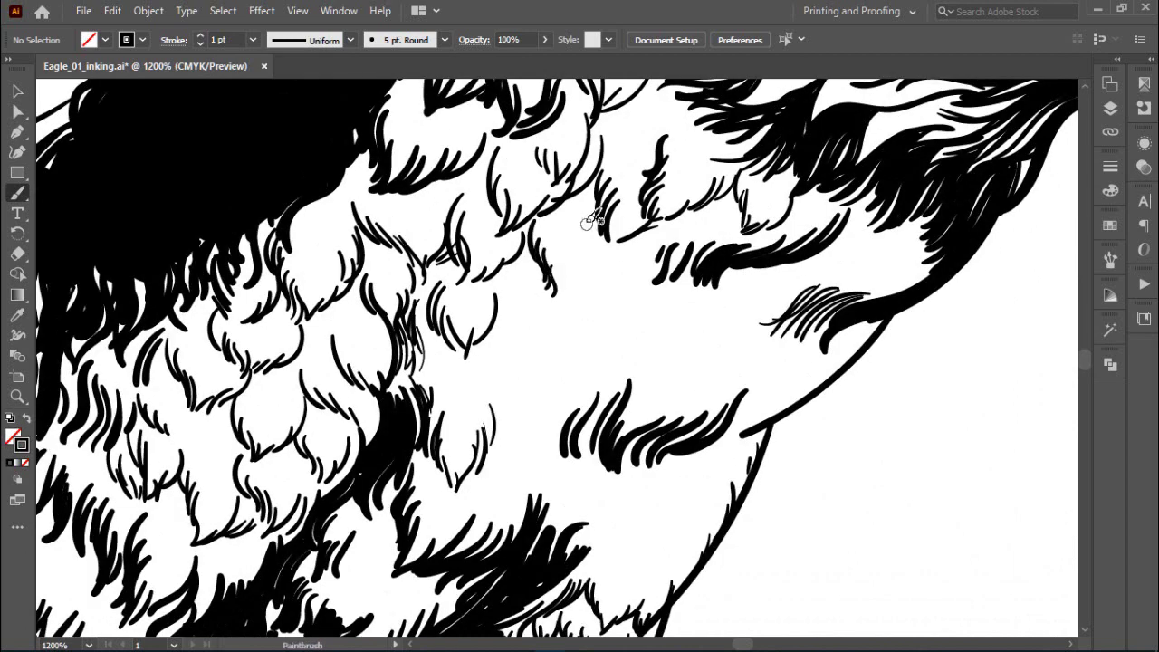
pyautogui.scroll(-1, 552, 386)
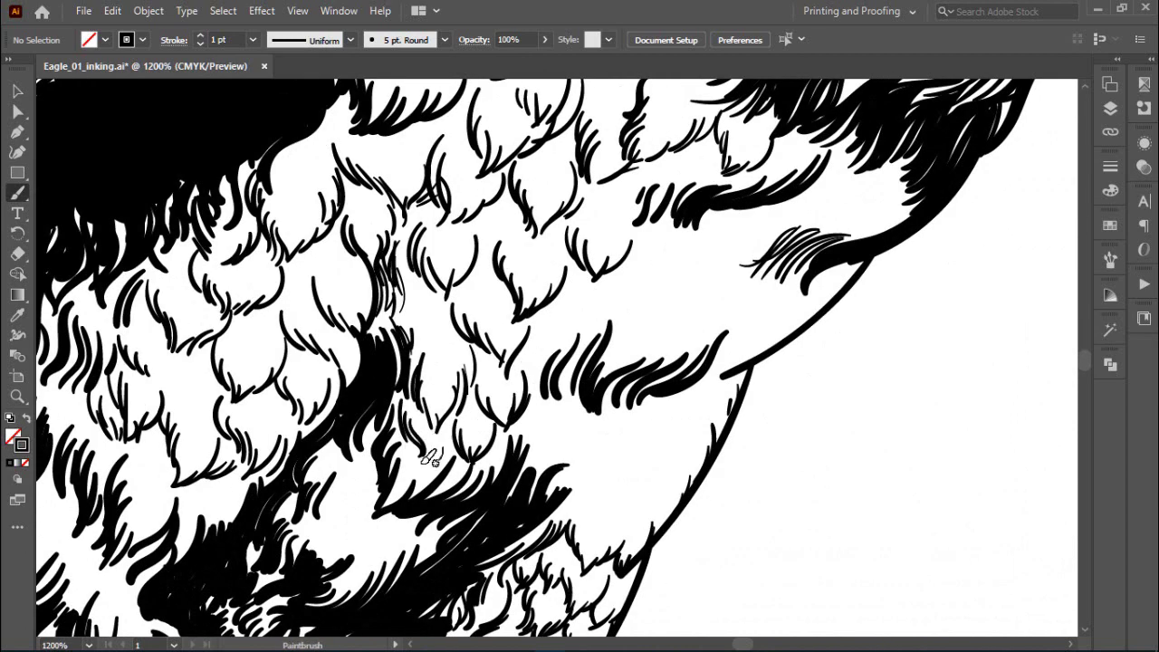
pyautogui.scroll(-1, 484, 448)
pyautogui.scroll(-1, 543, 354)
pyautogui.scroll(1, 550, 288)
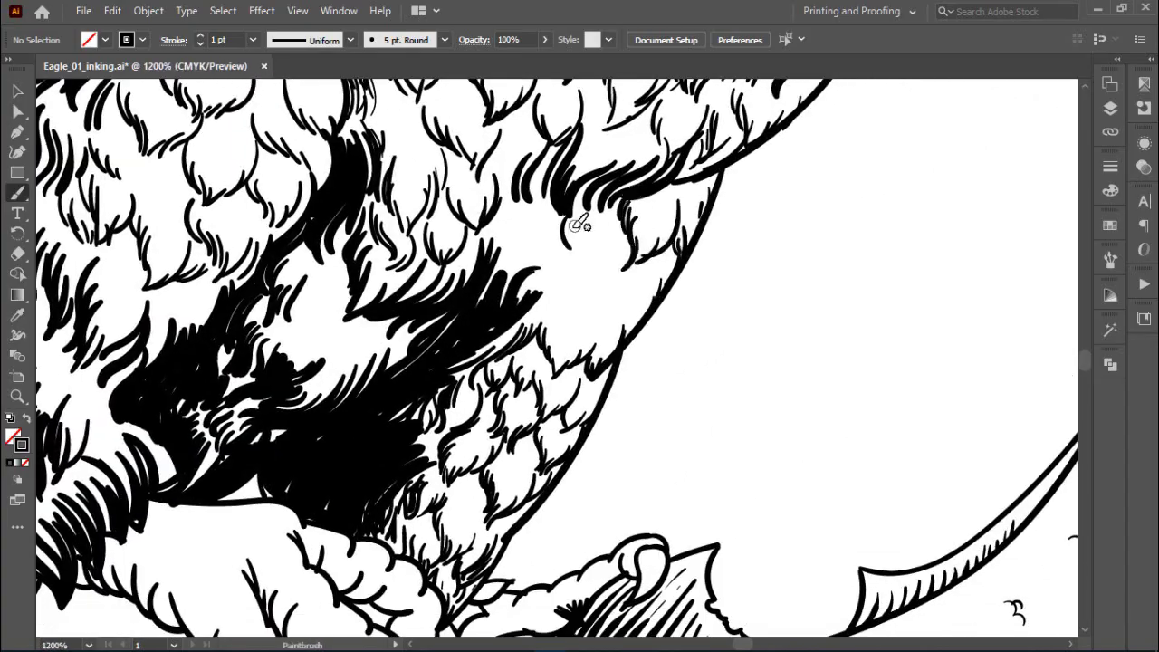
pyautogui.scroll(1, 580, 225)
pyautogui.moveTo(668, 293); pyautogui.dragTo(645, 333)
pyautogui.scroll(-5, 589, 337)
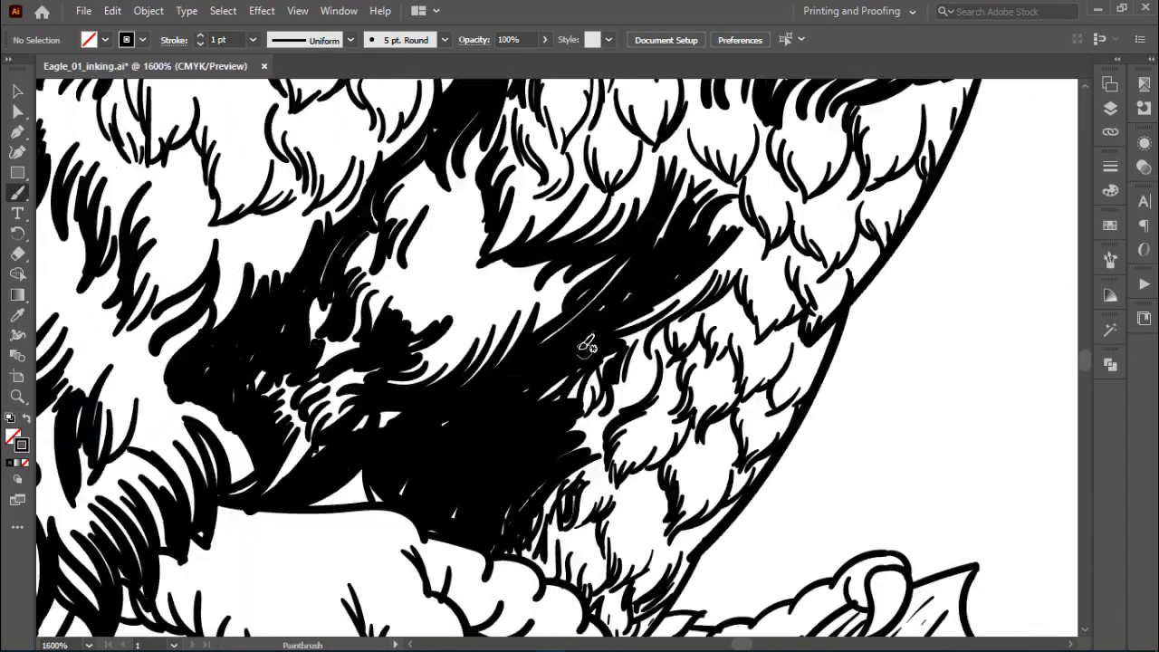
pyautogui.scroll(5, 591, 331)
pyautogui.scroll(-2, 590, 331)
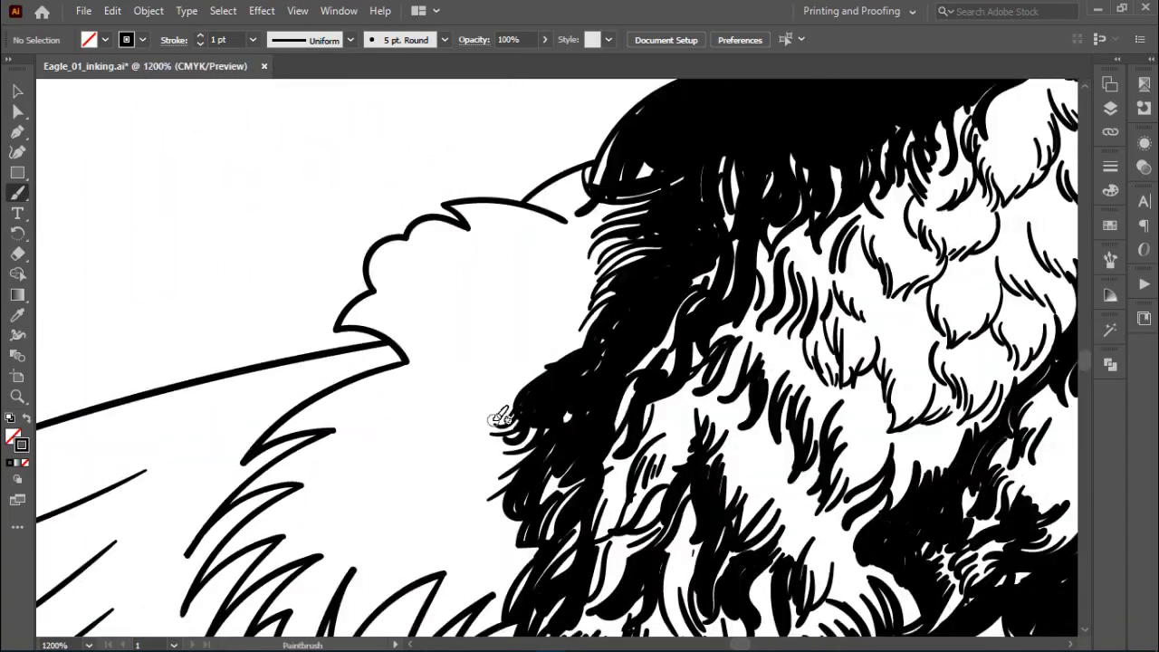
pyautogui.scroll(-2, 579, 305)
pyautogui.scroll(-1, 561, 344)
pyautogui.scroll(-2, 543, 362)
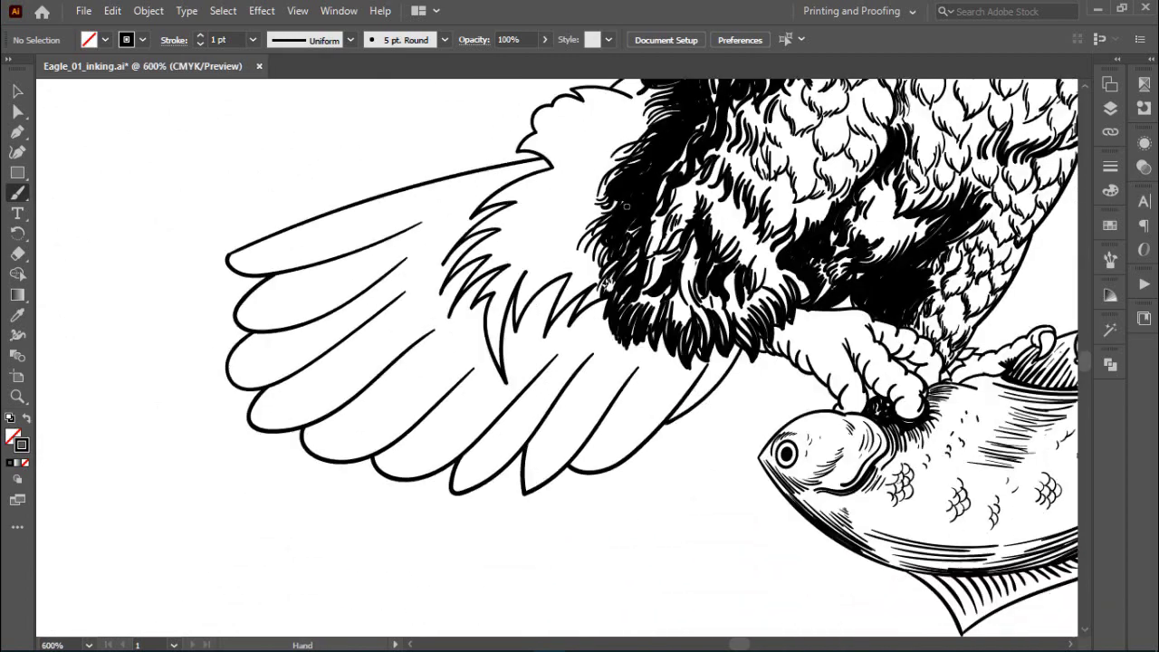
pyautogui.scroll(1, 544, 363)
pyautogui.moveTo(580, 308); pyautogui.dragTo(510, 394)
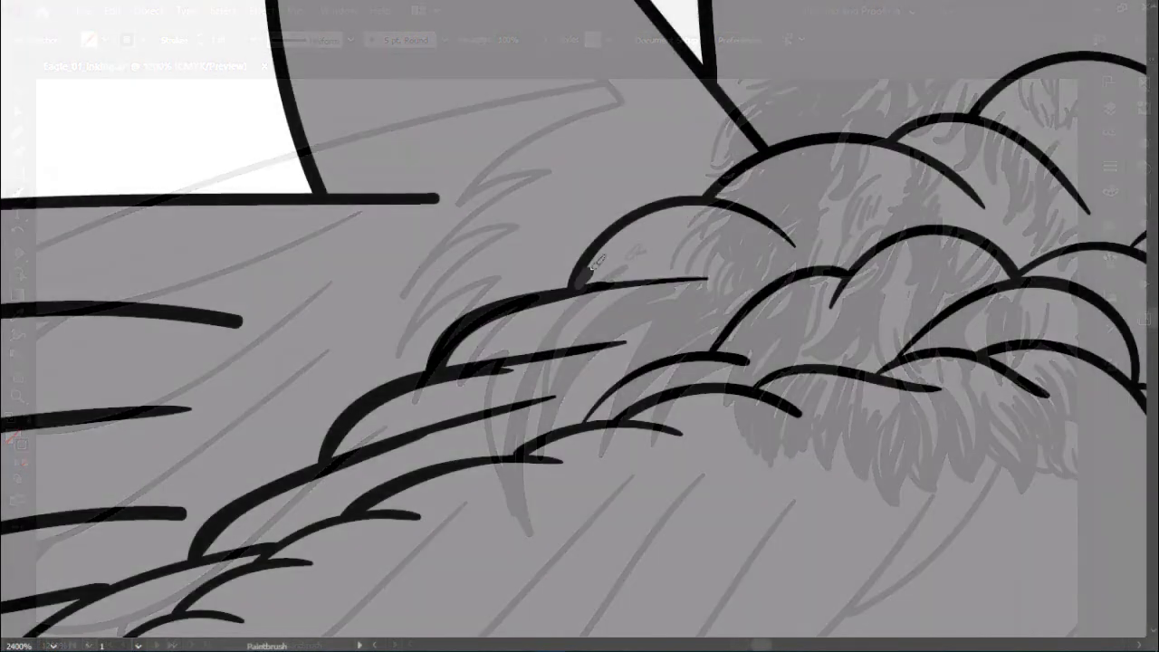
# Ink black strokes along the grey feather edges of the far wing.
pyautogui.moveTo(686, 206); pyautogui.dragTo(856, 179)
pyautogui.moveTo(675, 234)
pyautogui.mouseDown()
pyautogui.moveTo(811, 202)
pyautogui.moveTo(738, 194)
pyautogui.mouseUp()
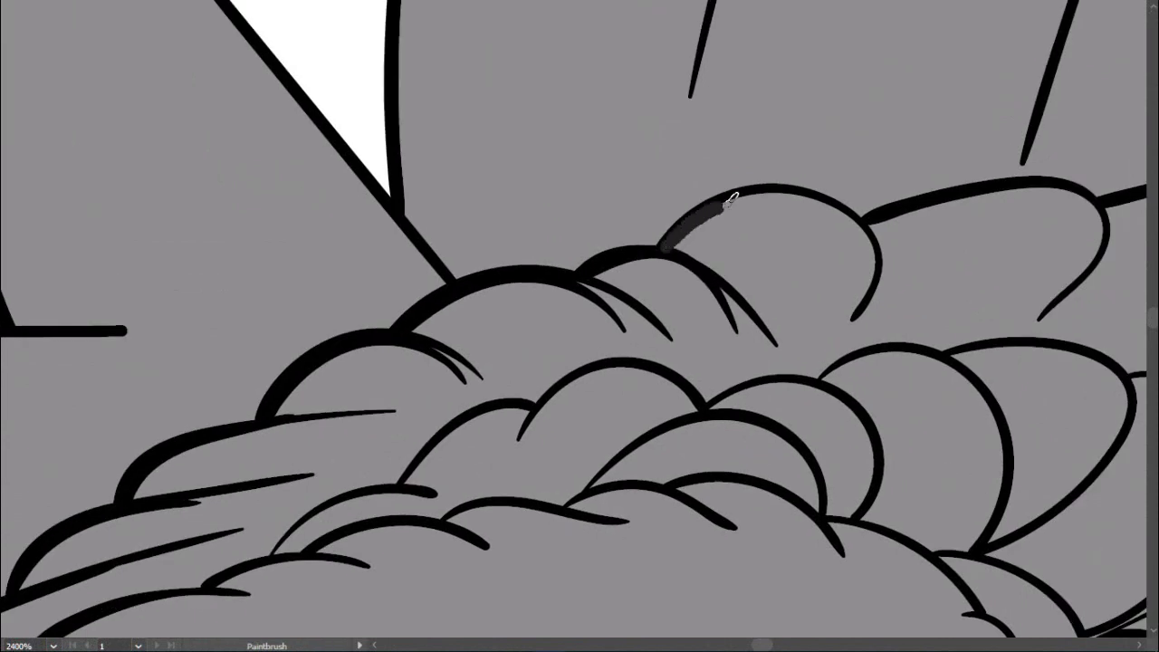
pyautogui.moveTo(725, 238); pyautogui.dragTo(984, 249)
pyautogui.moveTo(776, 251)
pyautogui.mouseDown()
pyautogui.moveTo(911, 266)
pyautogui.moveTo(874, 285)
pyautogui.moveTo(790, 389)
pyautogui.mouseUp()
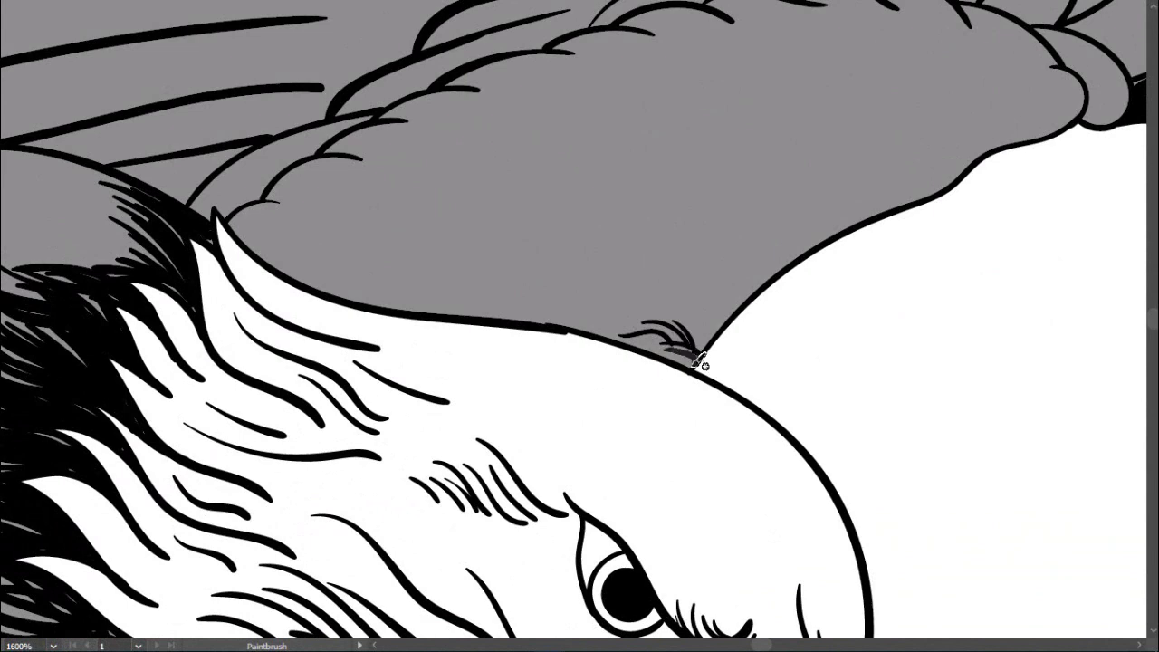
pyautogui.moveTo(700, 360); pyautogui.dragTo(689, 323)
# Add hair strokes where the grey wing meets the head and near the feather tip.
pyautogui.hotkey('ctrl', '=')
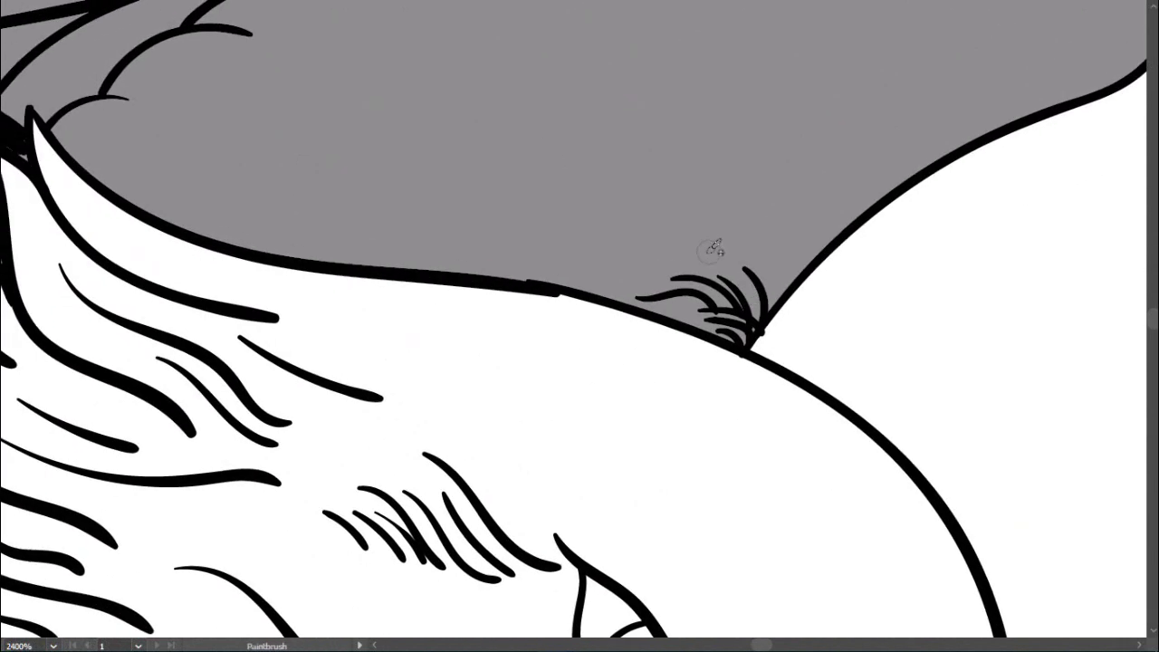
pyautogui.moveTo(813, 221)
pyautogui.mouseDown()
pyautogui.moveTo(779, 272)
pyautogui.moveTo(702, 255)
pyautogui.mouseUp()
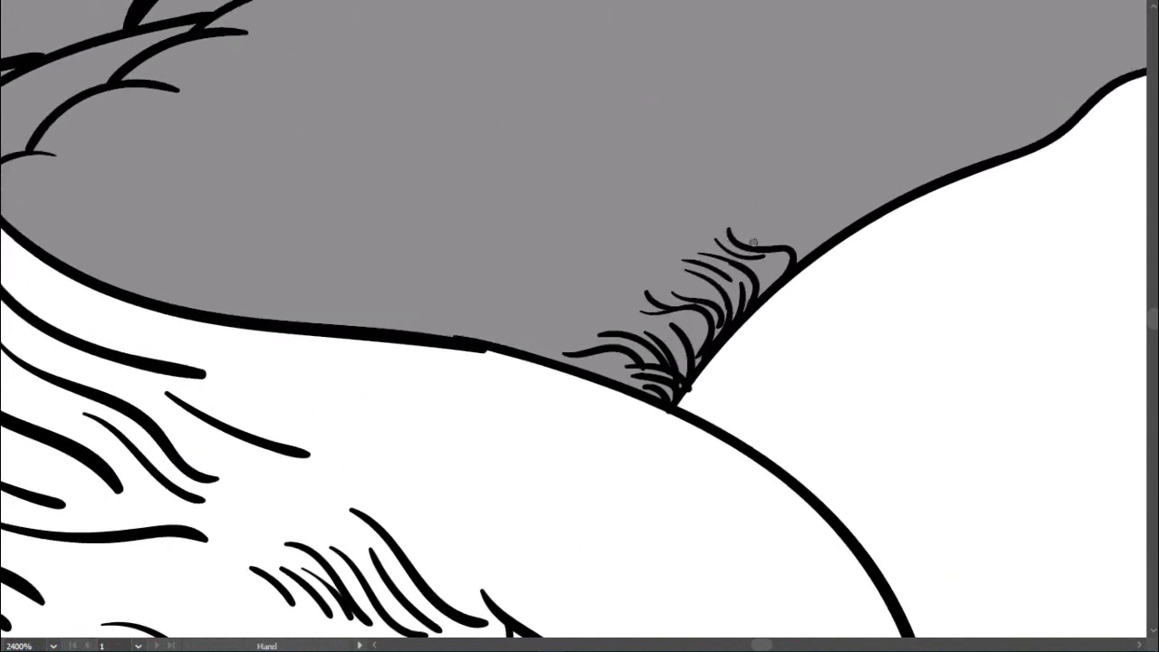
pyautogui.moveTo(847, 190); pyautogui.dragTo(667, 290)
pyautogui.scroll(2, 667, 291)
pyautogui.hscroll(3, 745, 269)
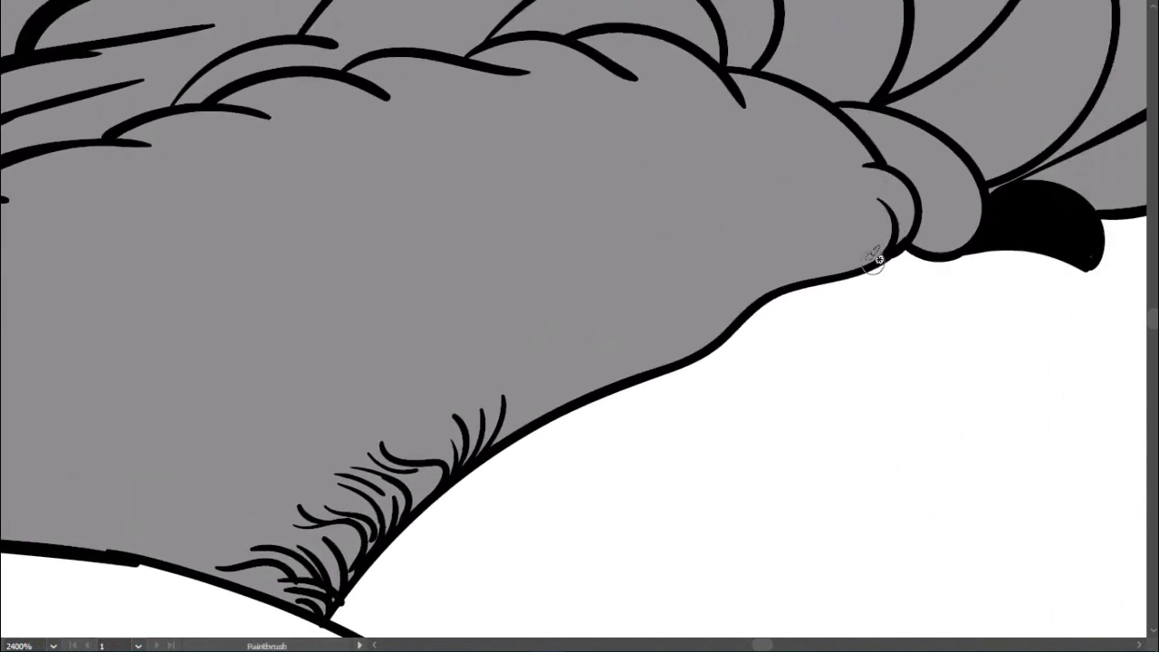
pyautogui.hscroll(-4, 797, 238)
pyautogui.scroll(-1, 797, 238)
pyautogui.scroll(1, 991, 140)
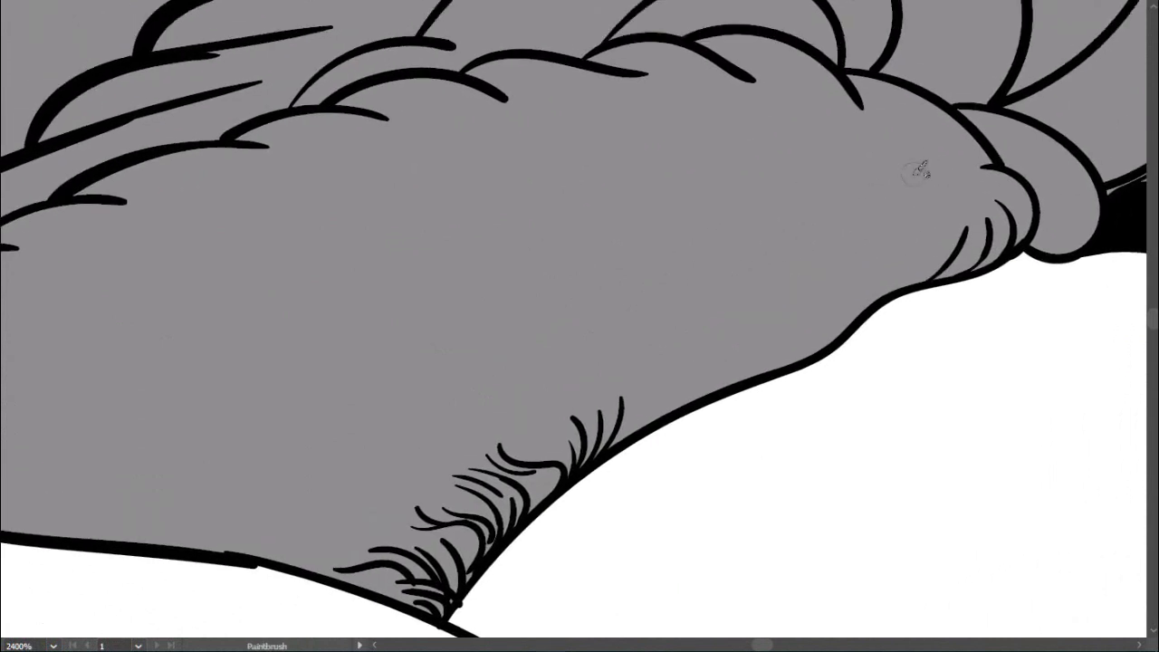
pyautogui.moveTo(892, 237)
pyautogui.mouseDown()
pyautogui.moveTo(801, 264)
pyautogui.moveTo(811, 349)
pyautogui.mouseUp()
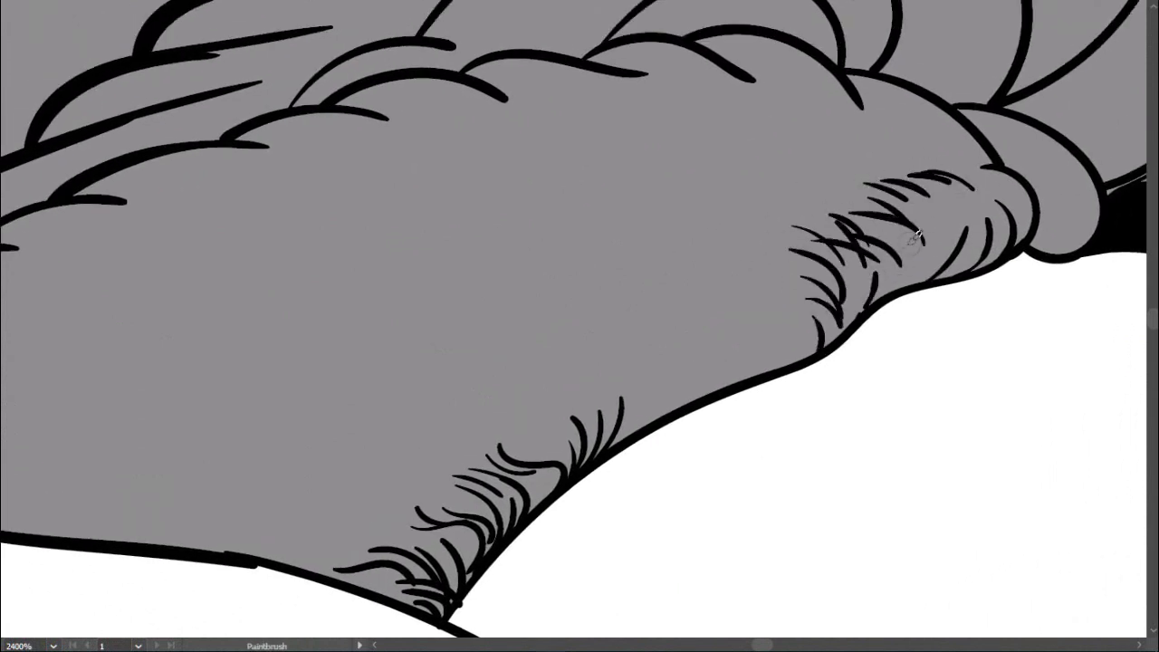
pyautogui.moveTo(942, 231); pyautogui.dragTo(892, 292)
# Extend hair strokes along the grey wing's edge and around the feather tip.
pyautogui.scroll(-2, 863, 288)
pyautogui.hscroll(-3, 862, 288)
pyautogui.moveTo(741, 265); pyautogui.dragTo(750, 311)
pyautogui.moveTo(697, 275); pyautogui.dragTo(744, 294)
pyautogui.scroll(2, 761, 290)
pyautogui.hscroll(-2, 760, 289)
pyautogui.moveTo(810, 265); pyautogui.dragTo(836, 312)
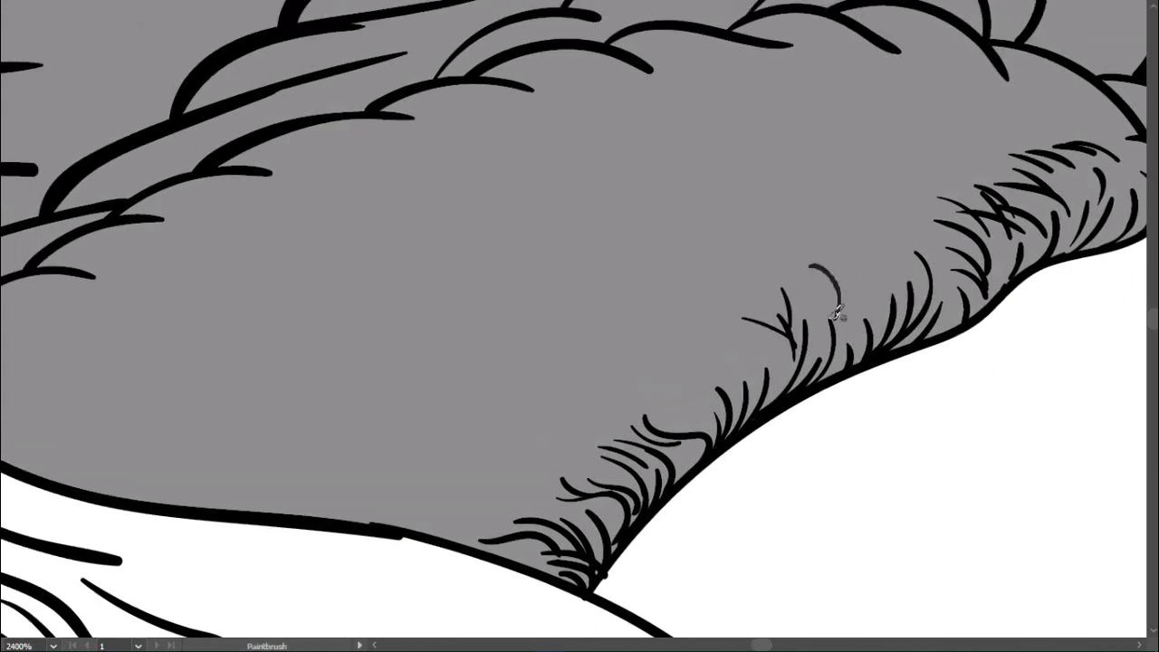
pyautogui.scroll(-3, 870, 272)
pyautogui.scroll(3, 611, 302)
pyautogui.moveTo(666, 267); pyautogui.dragTo(602, 299)
pyautogui.moveTo(675, 317)
pyautogui.mouseDown()
pyautogui.moveTo(588, 313)
pyautogui.moveTo(602, 321)
pyautogui.mouseUp()
pyautogui.scroll(1, 665, 249)
pyautogui.scroll(-2, 650, 386)
# Work along the wing, filling the grey fur with short parallel hair strokes.
pyautogui.moveTo(683, 320); pyautogui.dragTo(870, 215)
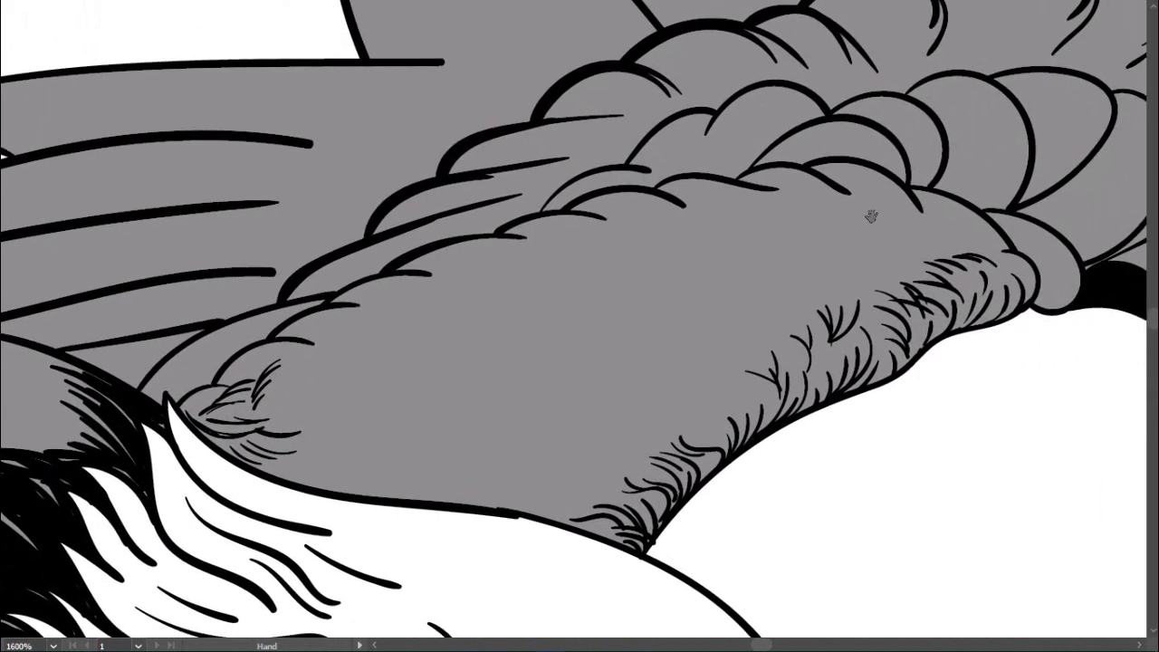
pyautogui.moveTo(761, 269); pyautogui.dragTo(920, 292)
pyautogui.moveTo(768, 255); pyautogui.dragTo(739, 309)
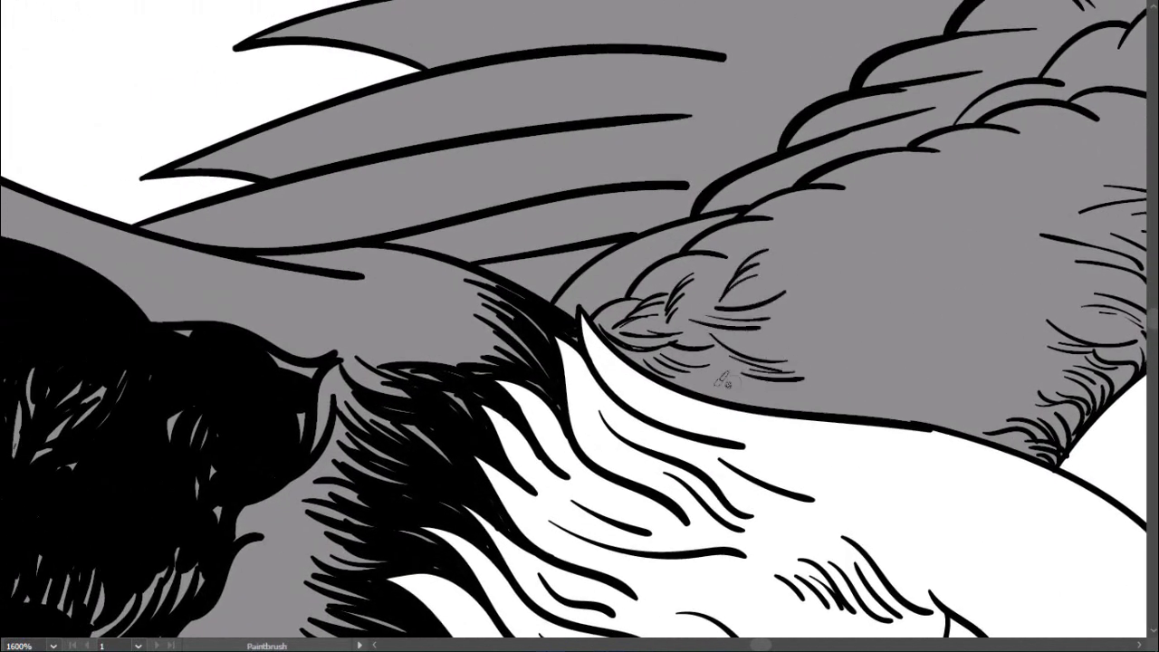
pyautogui.moveTo(726, 382); pyautogui.dragTo(638, 446)
pyautogui.moveTo(787, 224)
pyautogui.mouseDown()
pyautogui.moveTo(749, 264)
pyautogui.moveTo(678, 290)
pyautogui.mouseUp()
pyautogui.moveTo(774, 262); pyautogui.dragTo(712, 257)
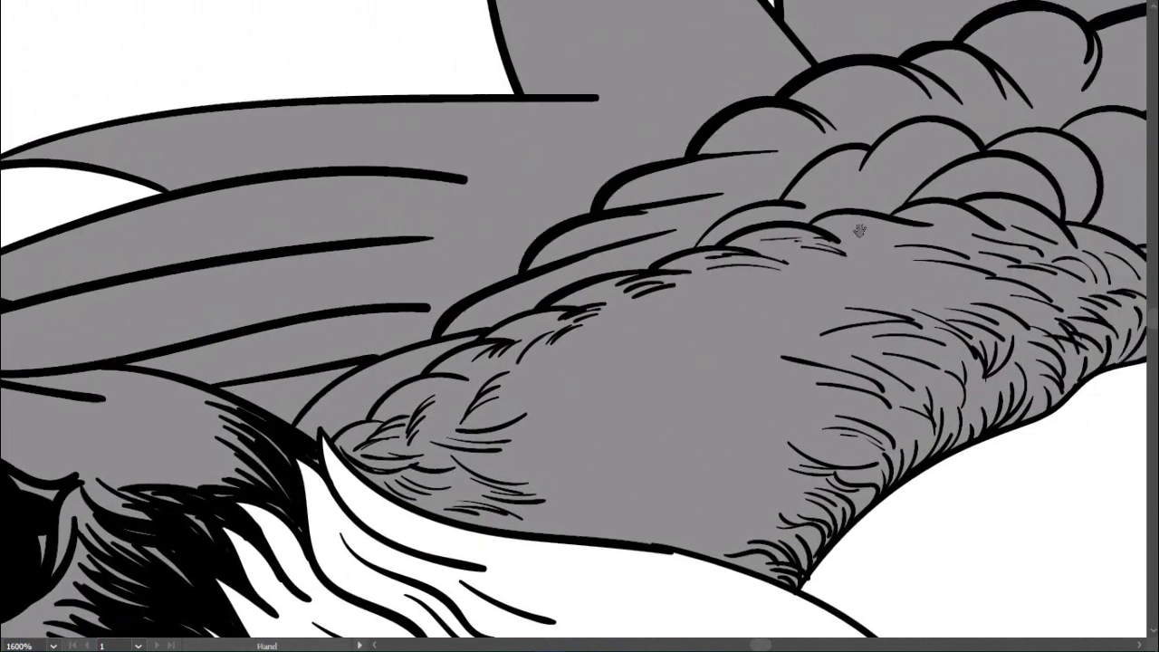
pyautogui.moveTo(724, 312); pyautogui.dragTo(815, 294)
pyautogui.moveTo(777, 316); pyautogui.dragTo(743, 320)
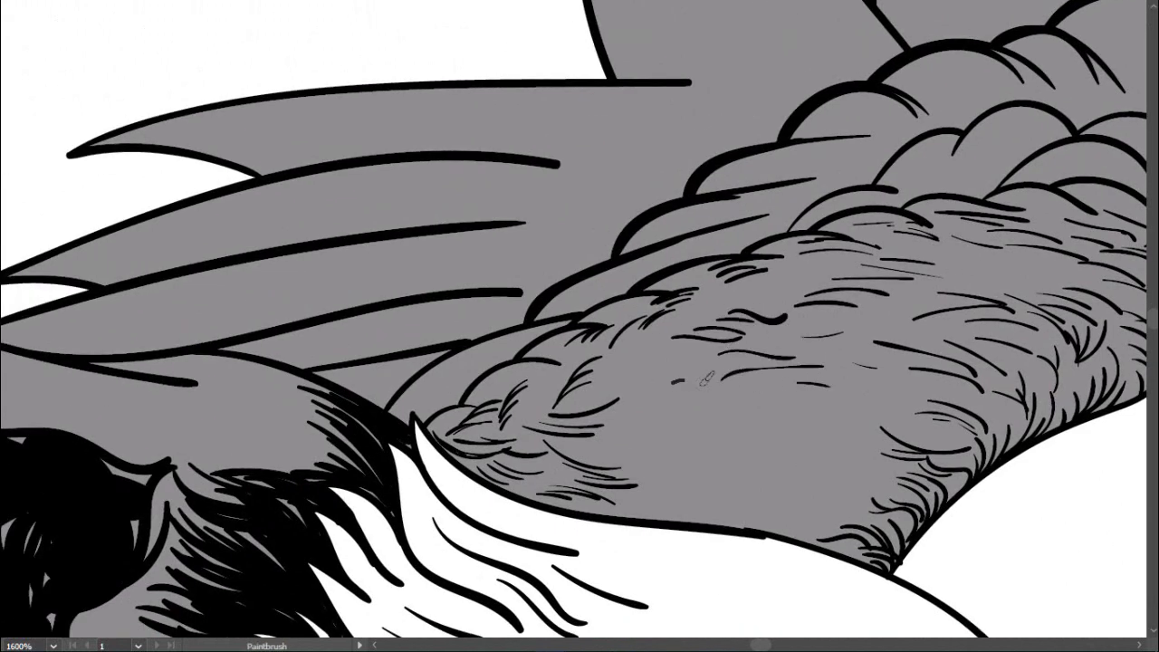
pyautogui.moveTo(707, 379); pyautogui.dragTo(802, 395)
pyautogui.moveTo(721, 415); pyautogui.dragTo(834, 419)
pyautogui.moveTo(722, 453); pyautogui.dragTo(849, 460)
# Draw longer lines along the upper wing and tail feather edges.
pyautogui.hotkey('ctrl', '-')
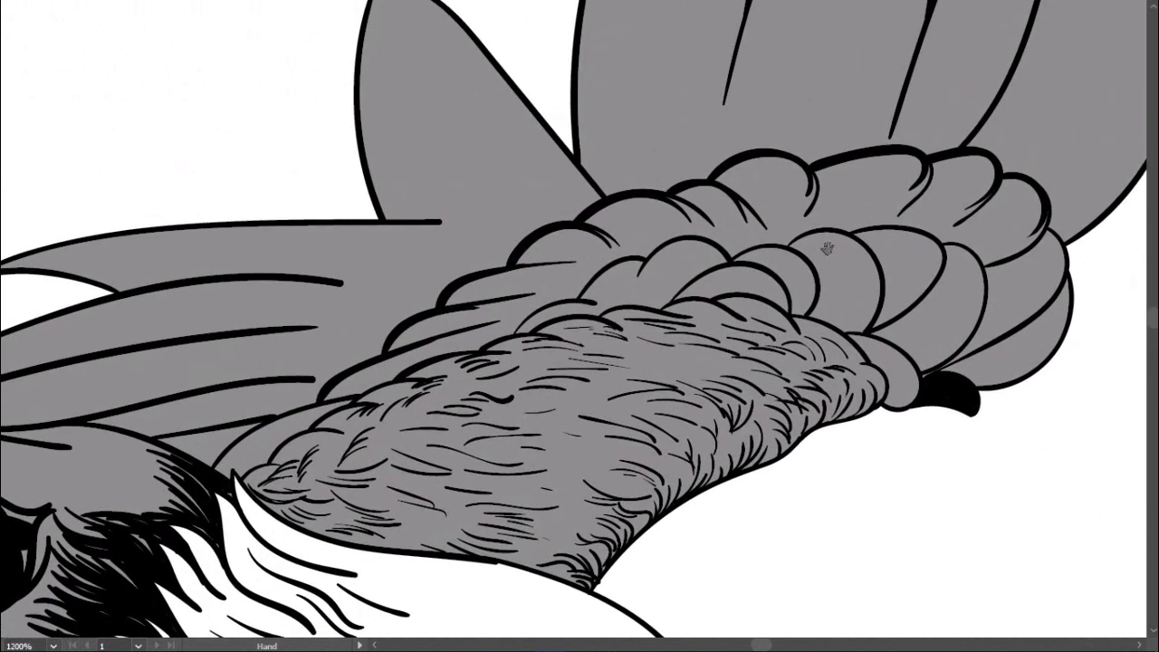
pyautogui.scroll(2, 874, 228)
pyautogui.scroll(3, 818, 137)
pyautogui.scroll(2, 824, 210)
pyautogui.moveTo(824, 209); pyautogui.dragTo(915, 245)
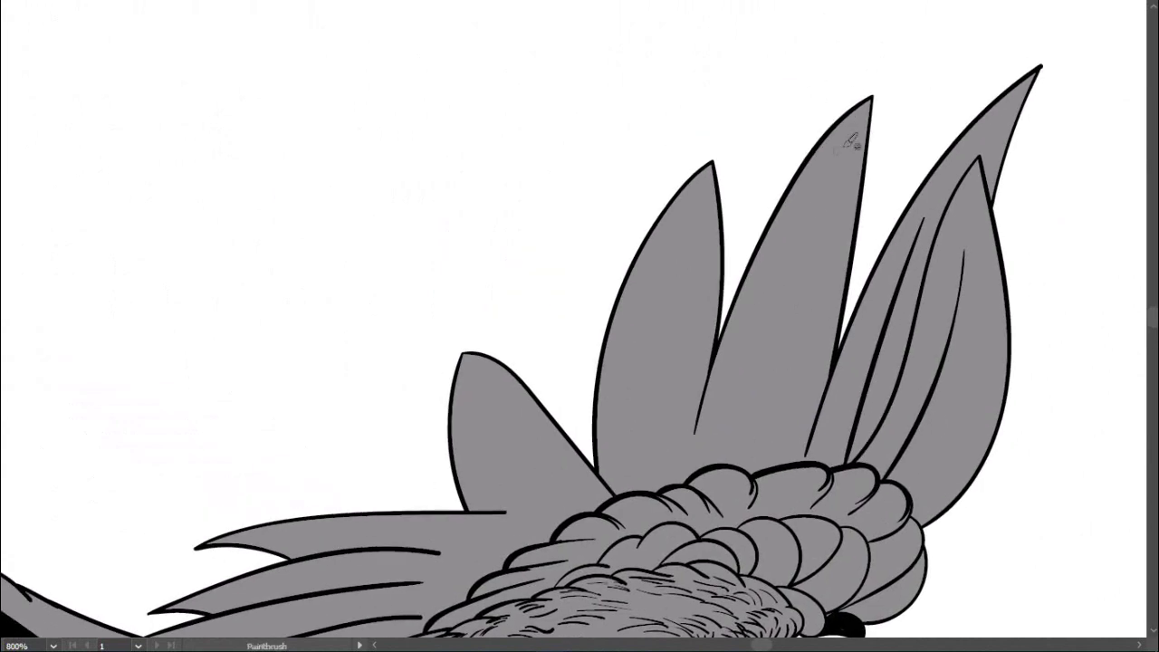
pyautogui.moveTo(854, 142)
pyautogui.mouseDown()
pyautogui.moveTo(761, 462)
pyautogui.moveTo(897, 412)
pyautogui.mouseUp()
pyautogui.moveTo(453, 480); pyautogui.dragTo(639, 342)
pyautogui.moveTo(613, 340); pyautogui.dragTo(797, 333)
# Zoom out to the whole eagle and open the Layers and Swatches panels.
pyautogui.hotkey('ctrl', '-')
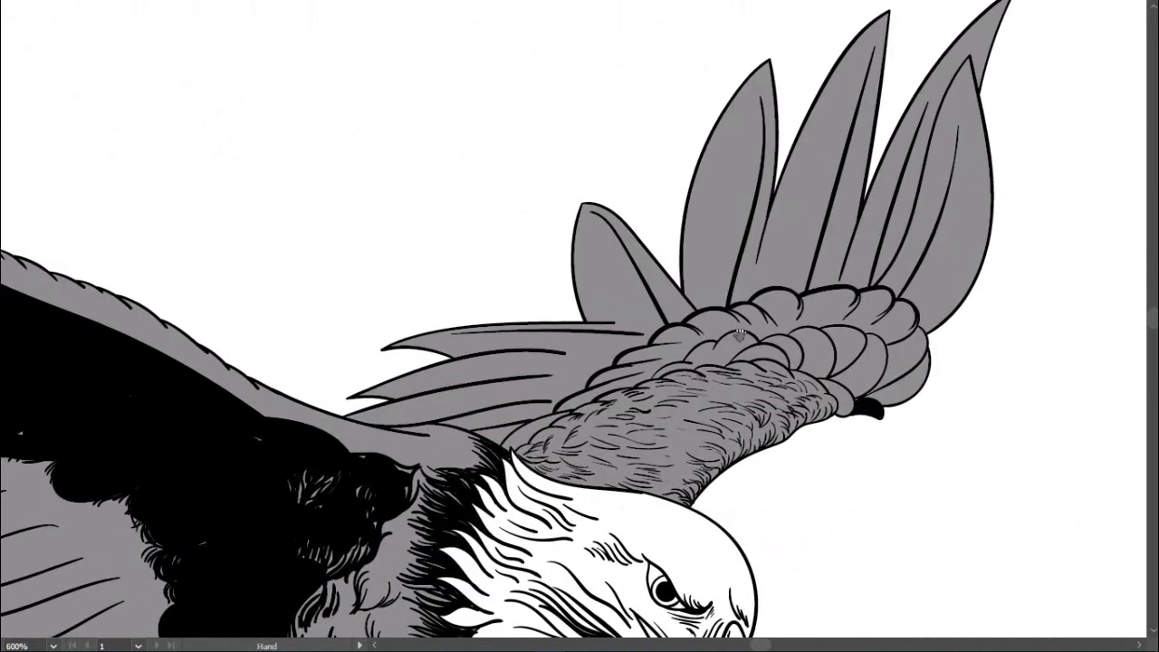
pyautogui.press('f')
pyautogui.click(1110, 107)
pyautogui.click(1111, 225)
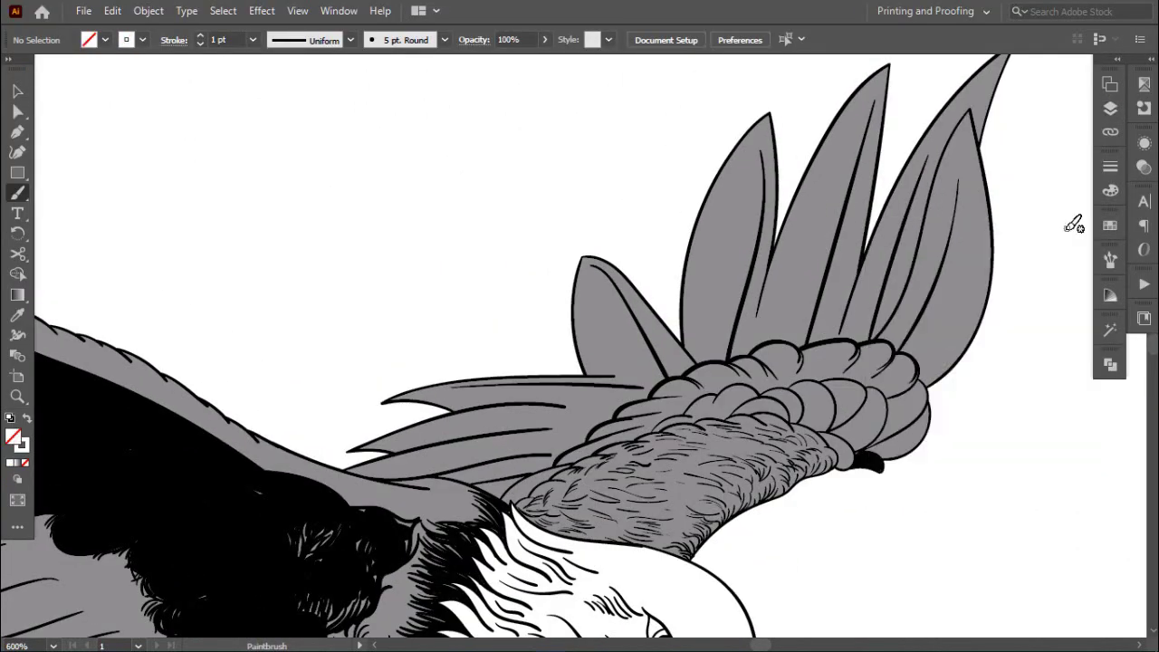
# Paint a white highlight stroke along the tail feathers.
pyautogui.hotkey('ctrl', '+')
pyautogui.hotkey('ctrl', '+')
pyautogui.hscroll(-2, 872, 226)
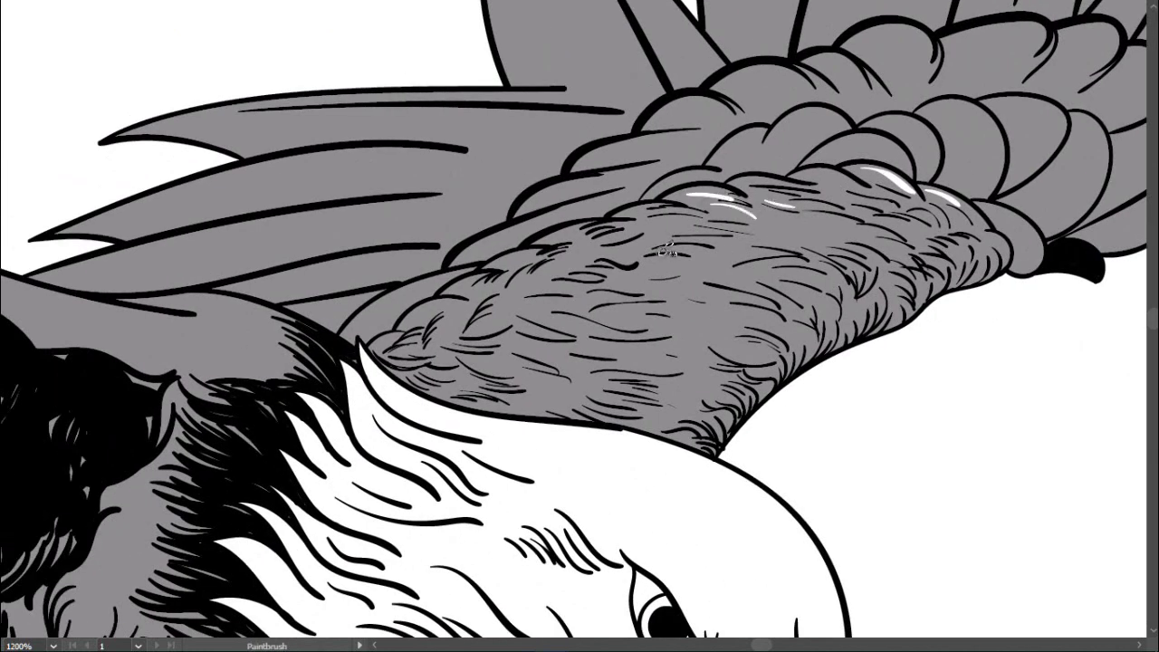
pyautogui.scroll(-2, 695, 163)
pyautogui.hscroll(-3, 695, 164)
pyautogui.hscroll(5, 797, 120)
pyautogui.scroll(2, 808, 211)
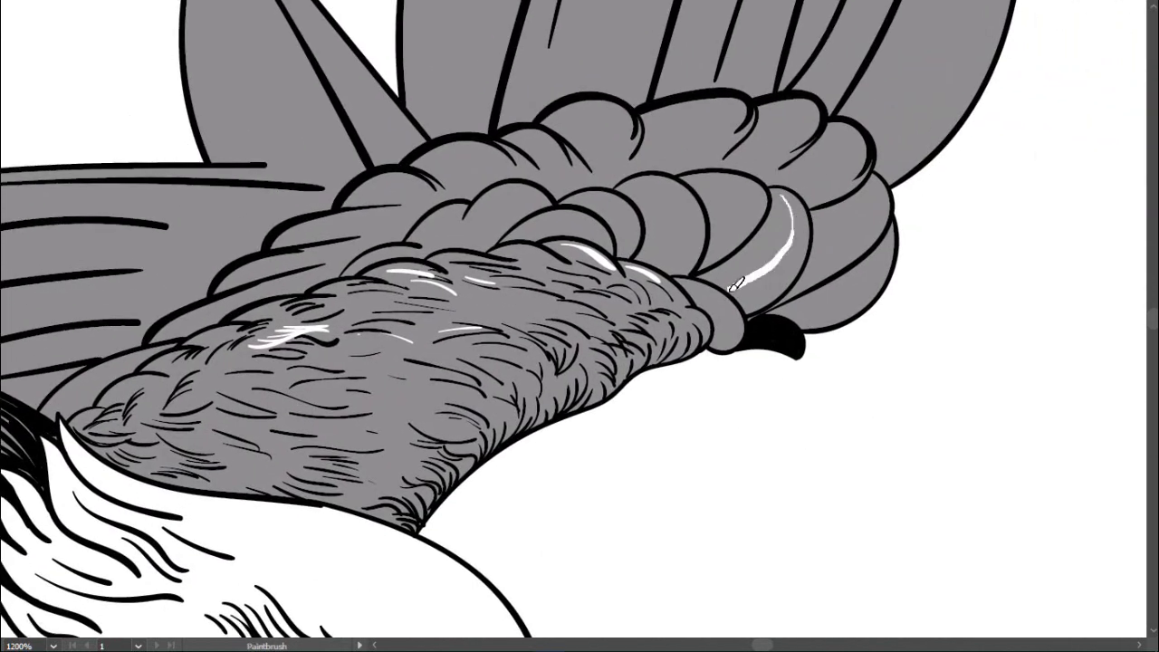
pyautogui.hscroll(3, 625, 206)
pyautogui.hscroll(-3, 805, 227)
pyautogui.scroll(3, 738, 193)
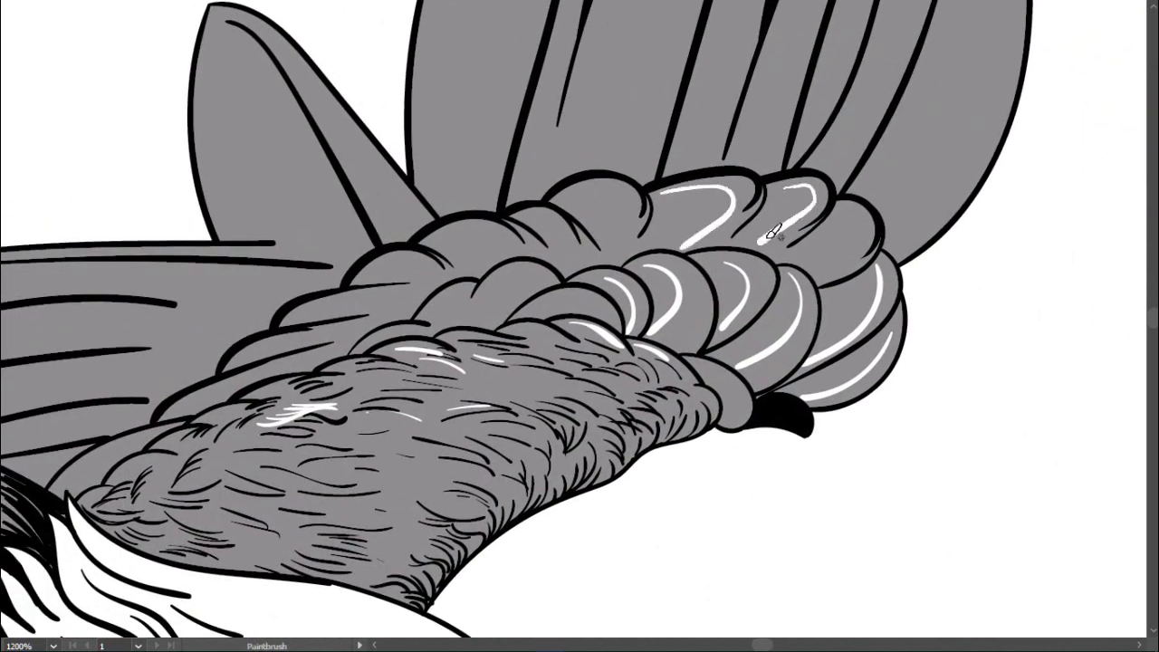
pyautogui.scroll(-2, 772, 232)
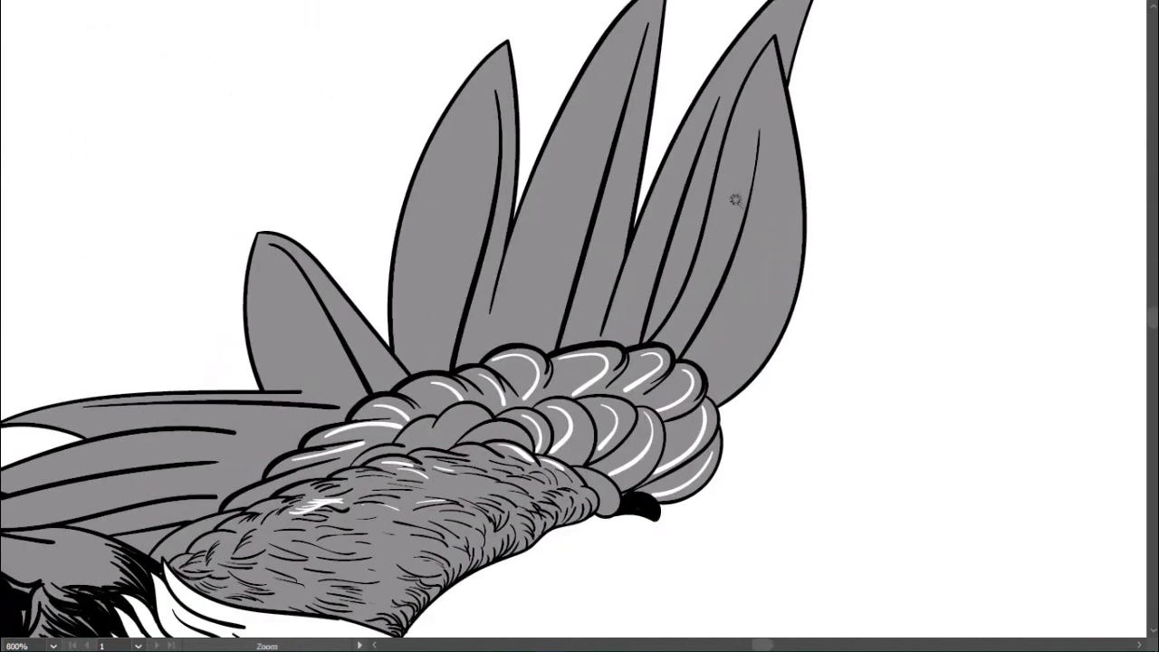
pyautogui.scroll(2, 735, 199)
pyautogui.moveTo(695, 190); pyautogui.dragTo(656, 337)
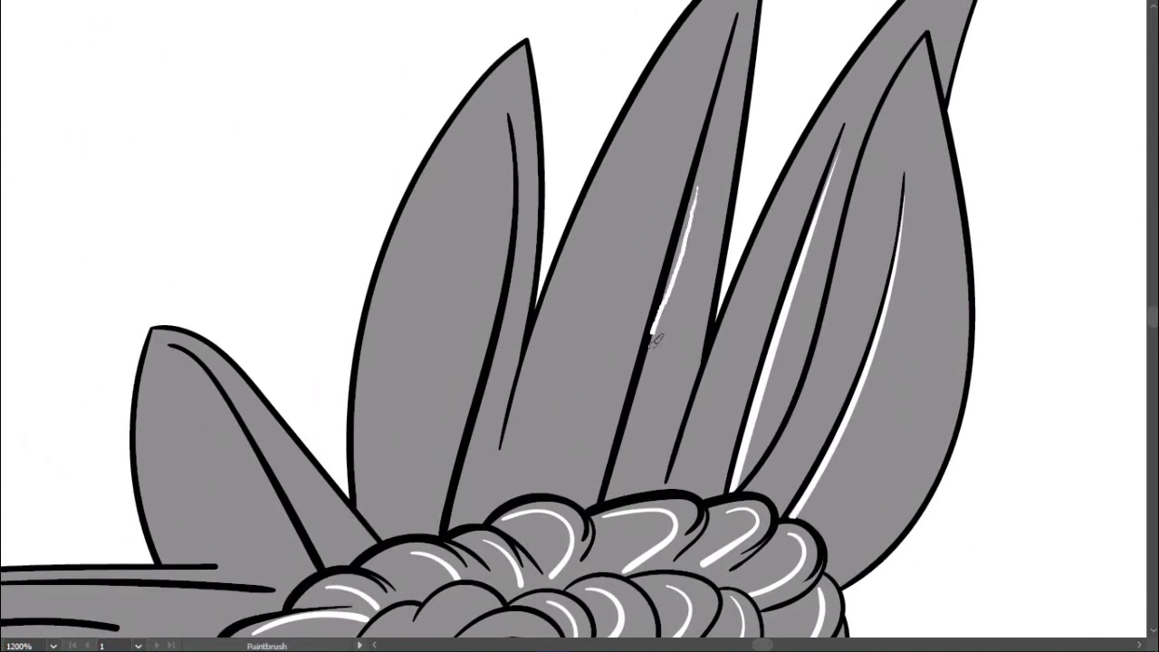
# Add a white highlight stroke to the chest feathers.
pyautogui.hscroll(-3, 654, 340)
pyautogui.scroll(-5, 647, 298)
pyautogui.hscroll(-3, 647, 299)
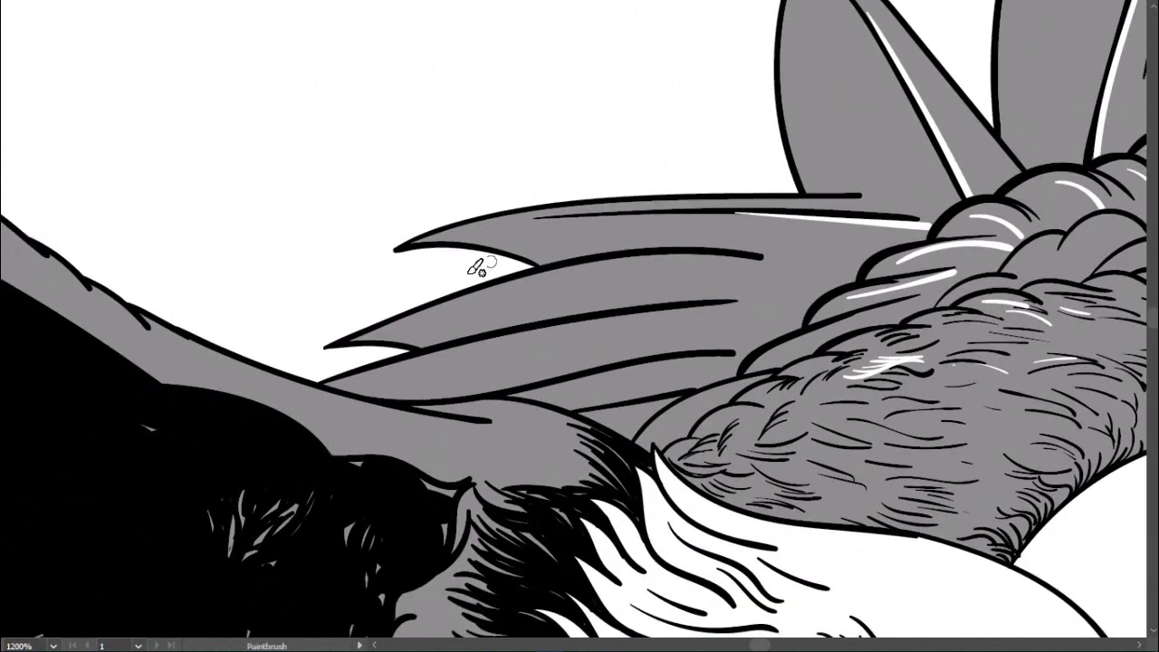
pyautogui.scroll(-2, 711, 258)
pyautogui.scroll(-3, 725, 263)
pyautogui.scroll(1, 759, 268)
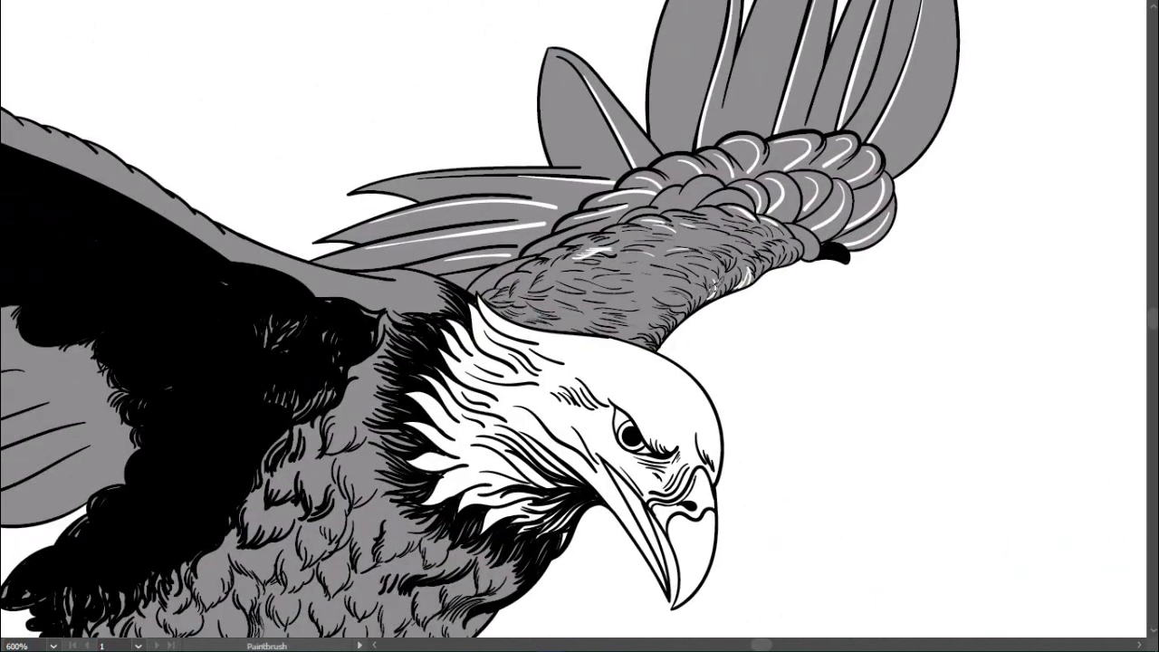
pyautogui.scroll(-1, 634, 344)
pyautogui.moveTo(525, 344)
pyautogui.mouseDown()
pyautogui.moveTo(596, 282)
pyautogui.moveTo(625, 181)
pyautogui.mouseUp()
pyautogui.scroll(3, 596, 283)
pyautogui.moveTo(559, 233); pyautogui.dragTo(570, 286)
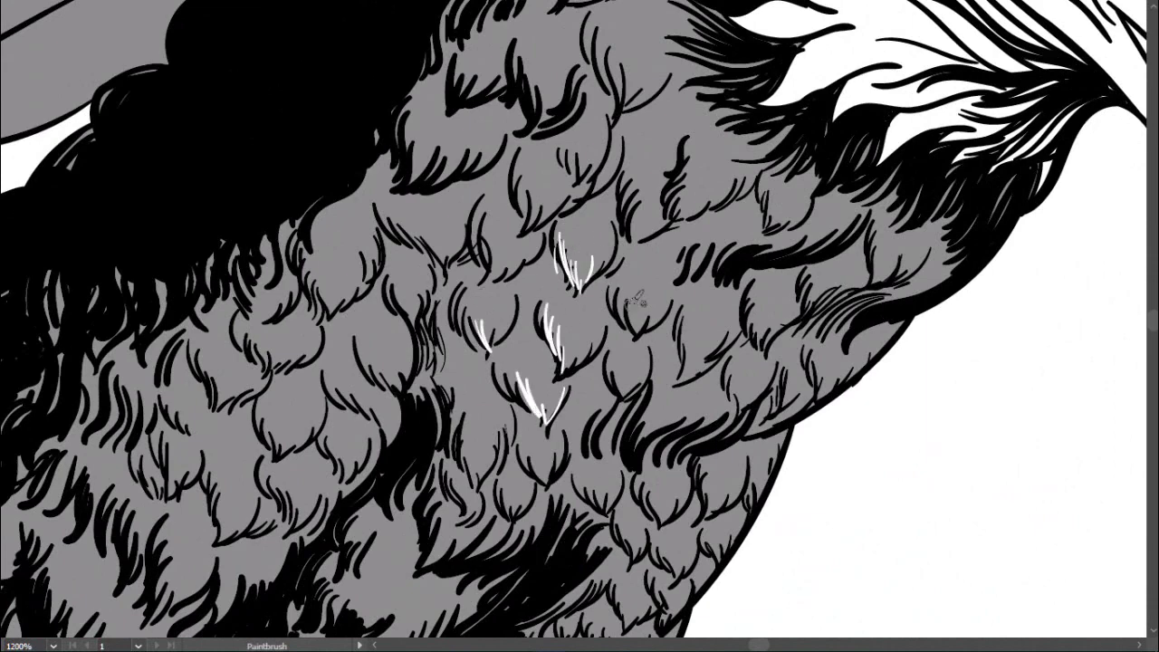
# Pan around the eagle to inspect the white highlights on wing, tail and chest.
pyautogui.hscroll(-3, 648, 344)
pyautogui.scroll(-1, 650, 244)
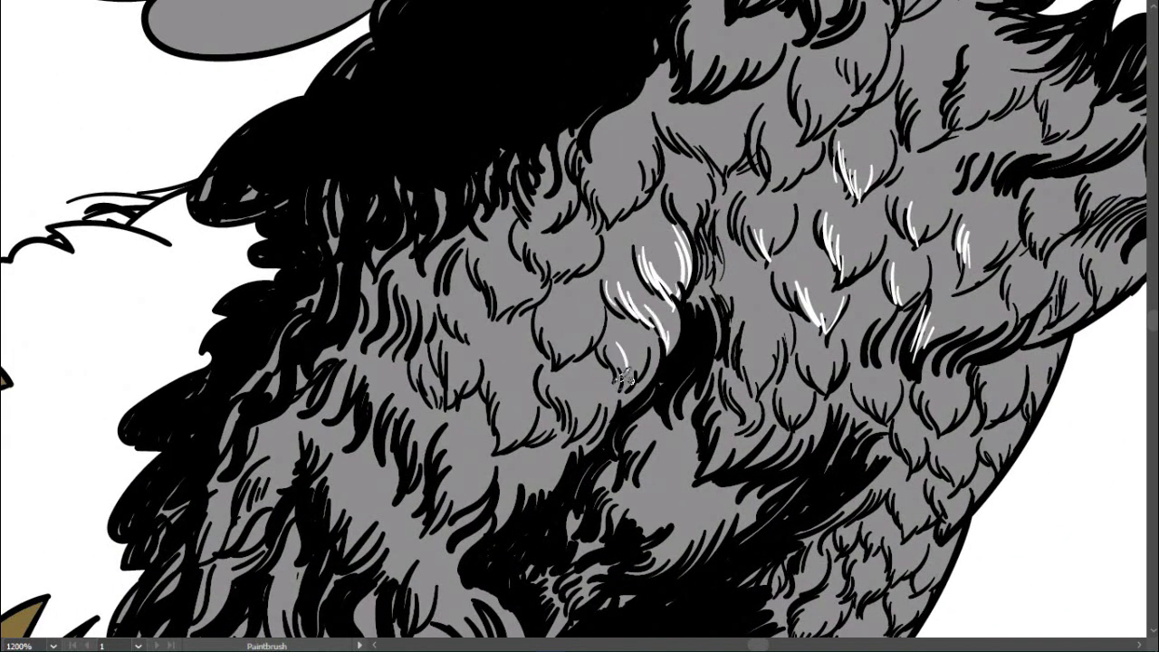
pyautogui.hscroll(3, 625, 379)
pyautogui.scroll(-1, 634, 385)
pyautogui.scroll(-1, 652, 399)
pyautogui.scroll(-1, 666, 405)
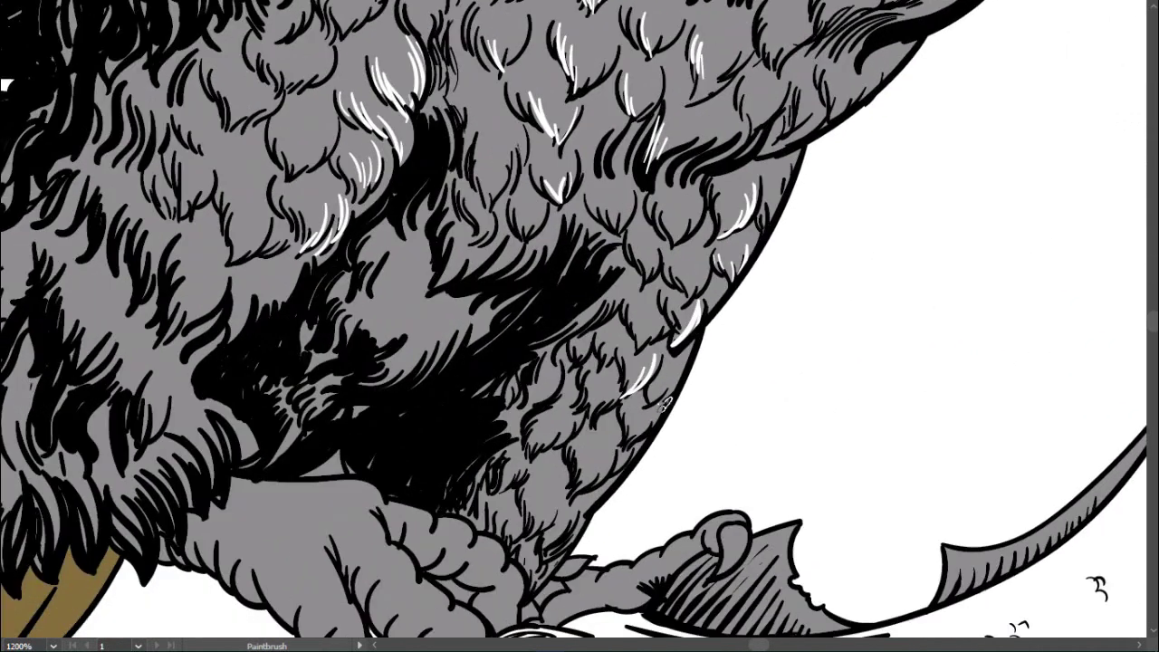
pyautogui.scroll(-2, 605, 412)
pyautogui.scroll(-3, 605, 412)
pyautogui.scroll(4, 659, 281)
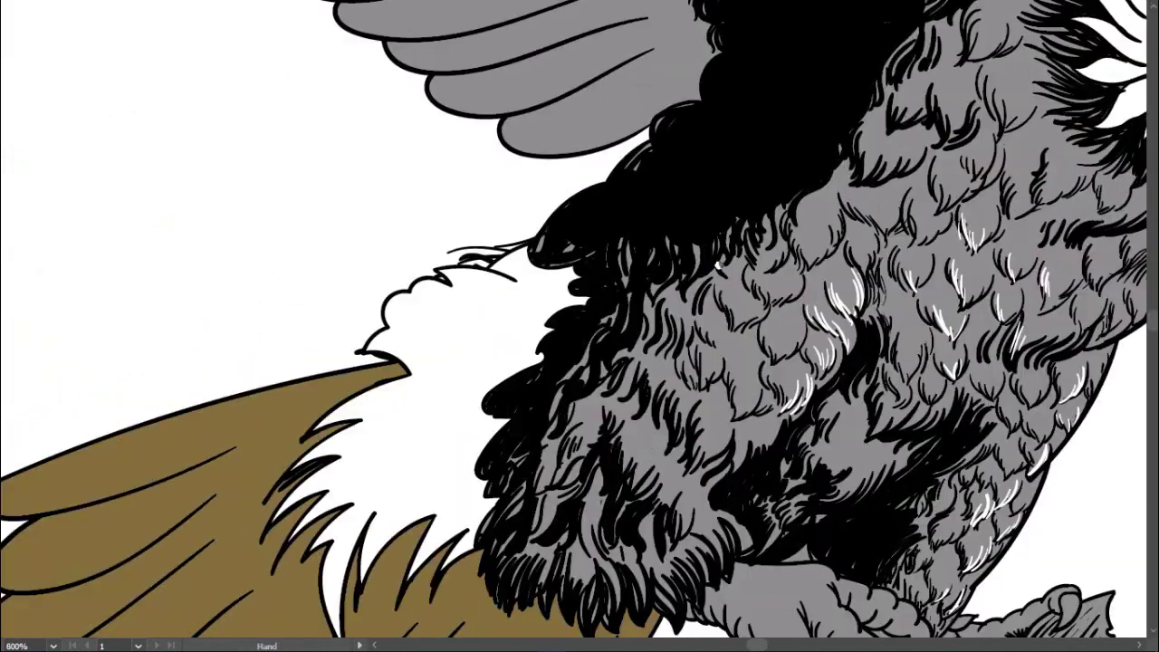
pyautogui.hscroll(2, 666, 378)
pyautogui.scroll(-1, 666, 379)
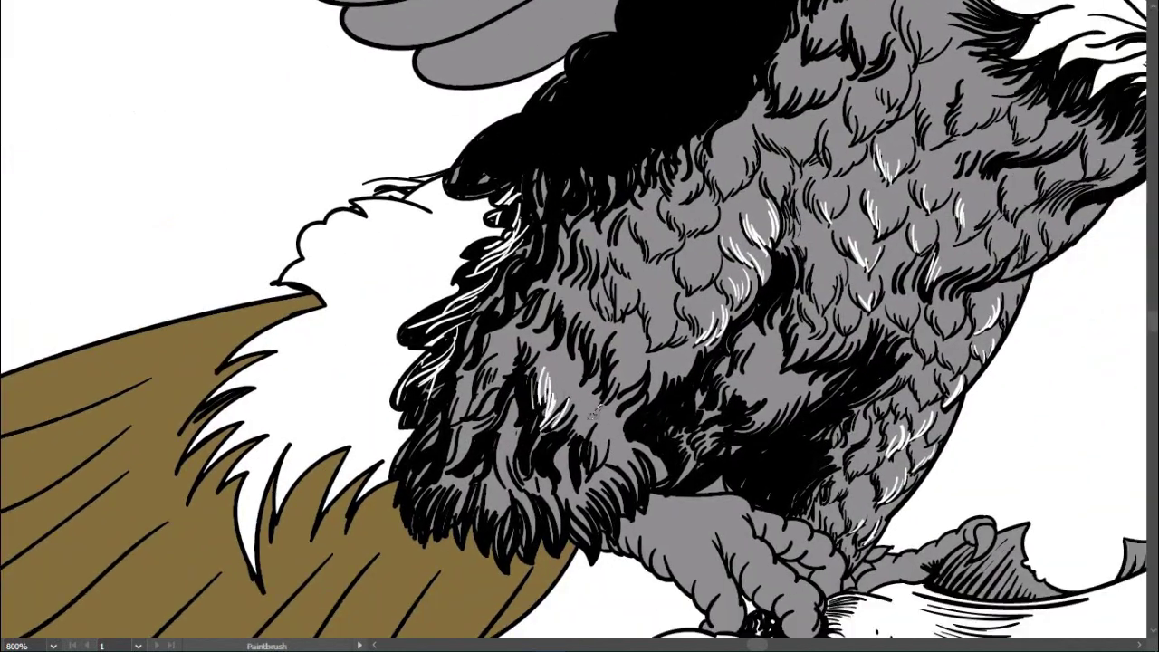
pyautogui.hscroll(2, 634, 363)
pyautogui.scroll(1, 615, 350)
pyautogui.hscroll(1, 582, 317)
pyautogui.scroll(1, 582, 317)
pyautogui.scroll(2, 634, 348)
pyautogui.hscroll(-1, 634, 349)
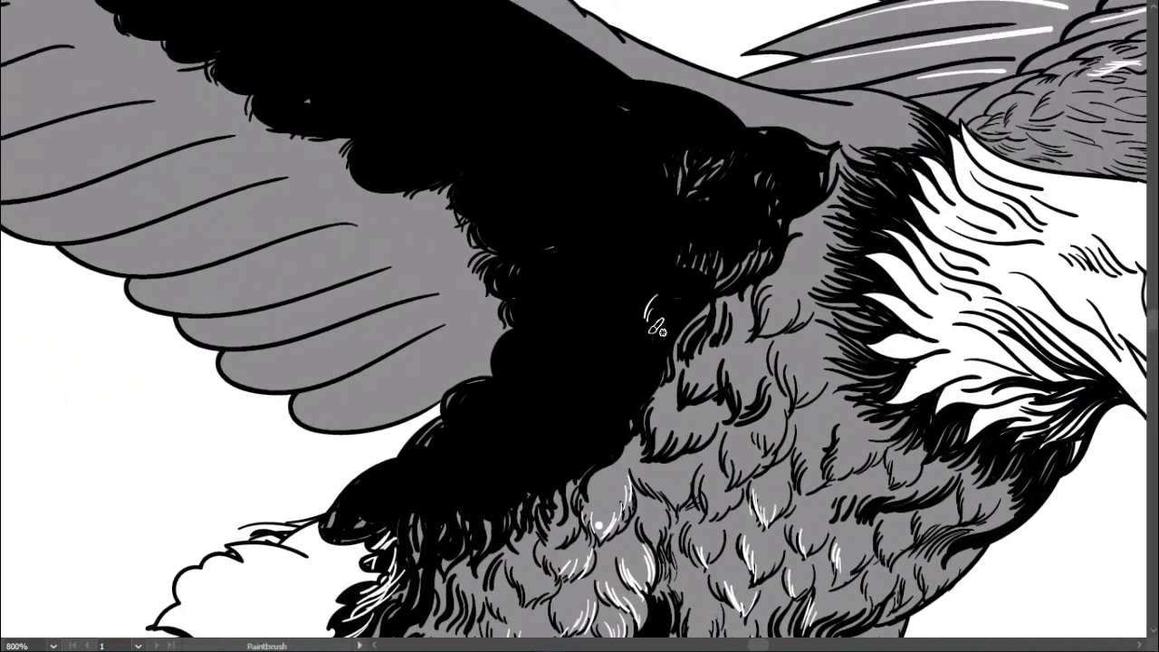
pyautogui.scroll(1, 674, 363)
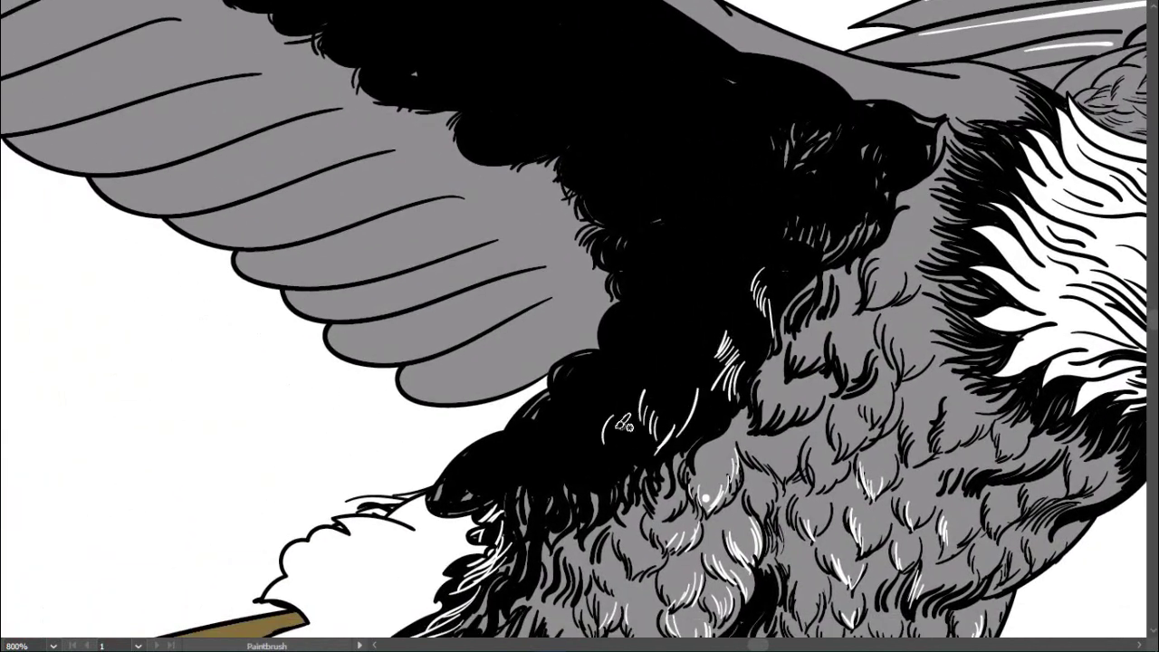
pyautogui.scroll(-1, 687, 337)
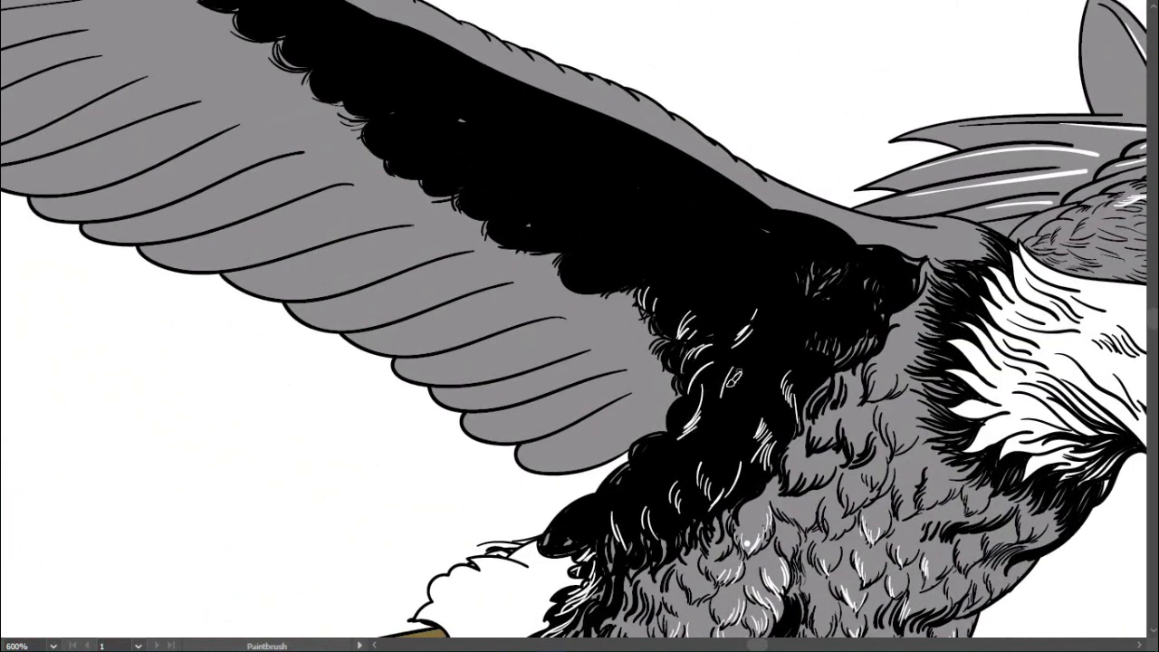
pyautogui.scroll(-4, 732, 377)
pyautogui.scroll(4, 619, 422)
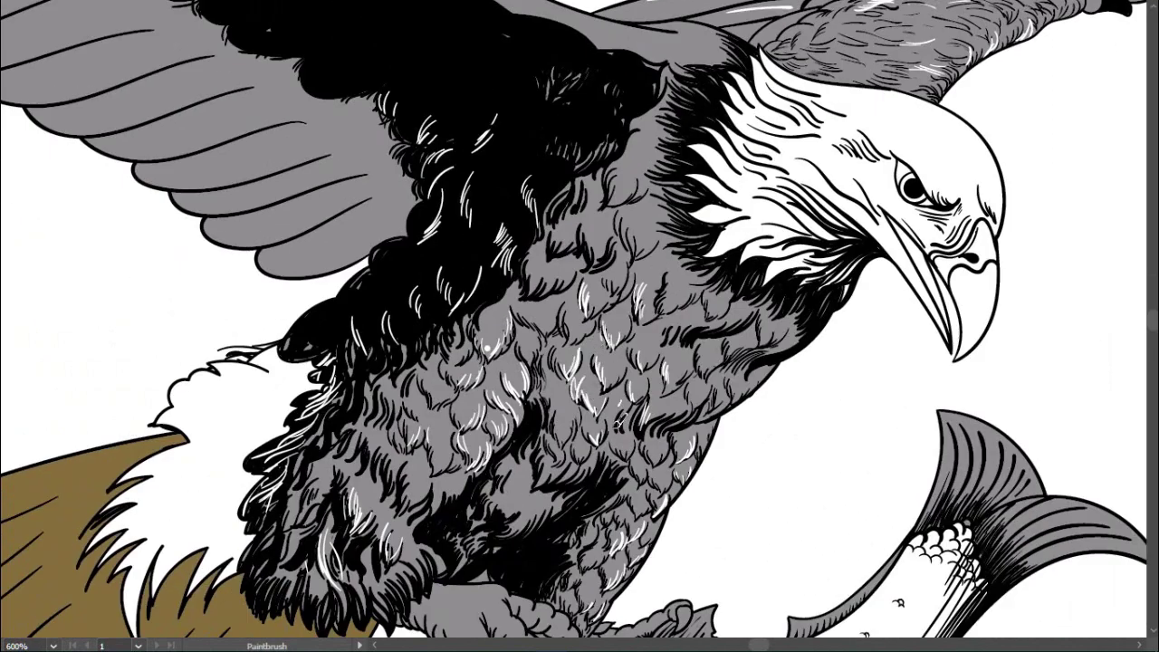
pyautogui.scroll(-1, 619, 422)
pyautogui.scroll(-3, 485, 291)
pyautogui.scroll(1, 607, 223)
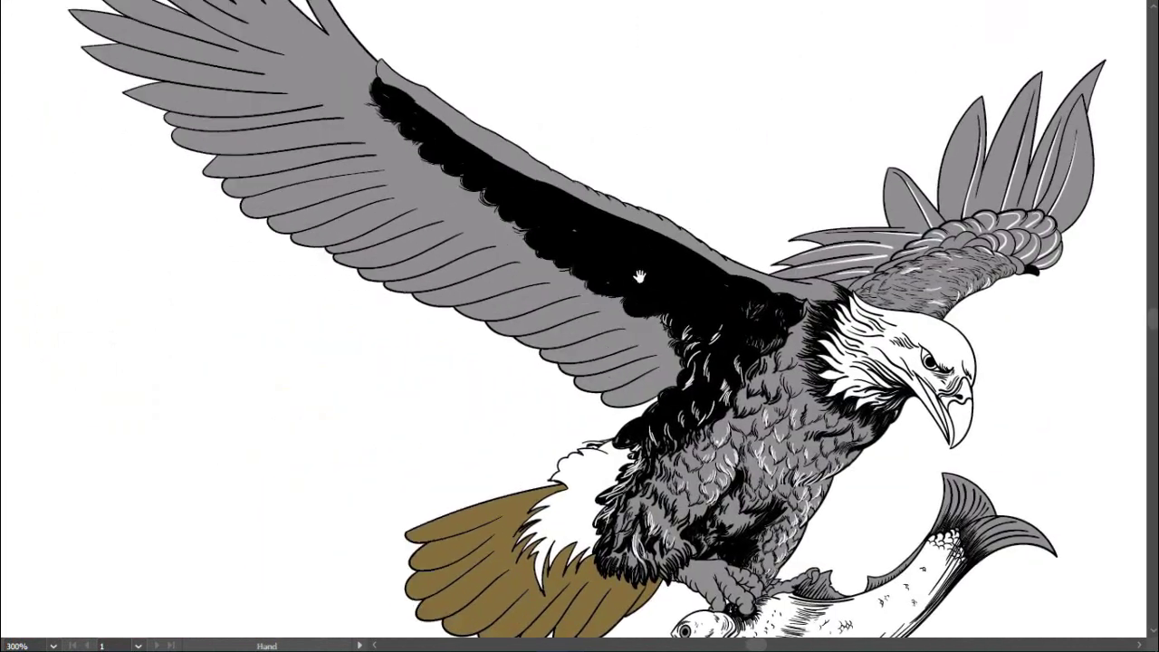
pyautogui.scroll(1, 688, 362)
pyautogui.scroll(1, 727, 297)
pyautogui.scroll(1, 727, 297)
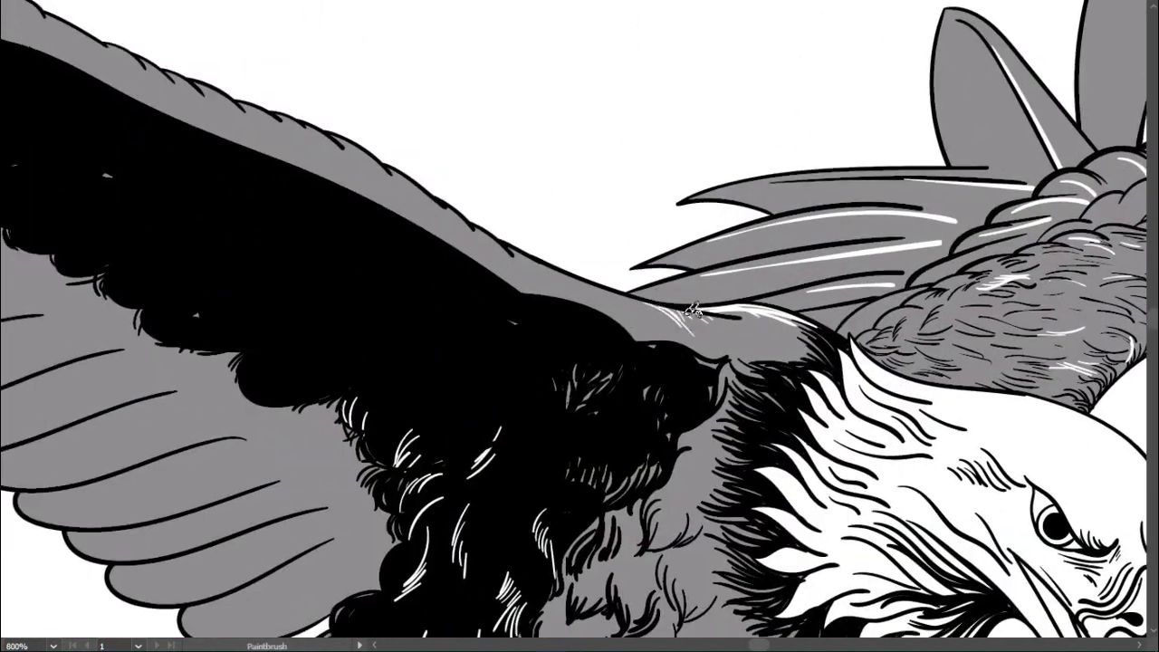
pyautogui.scroll(1, 759, 331)
pyautogui.scroll(1, 680, 294)
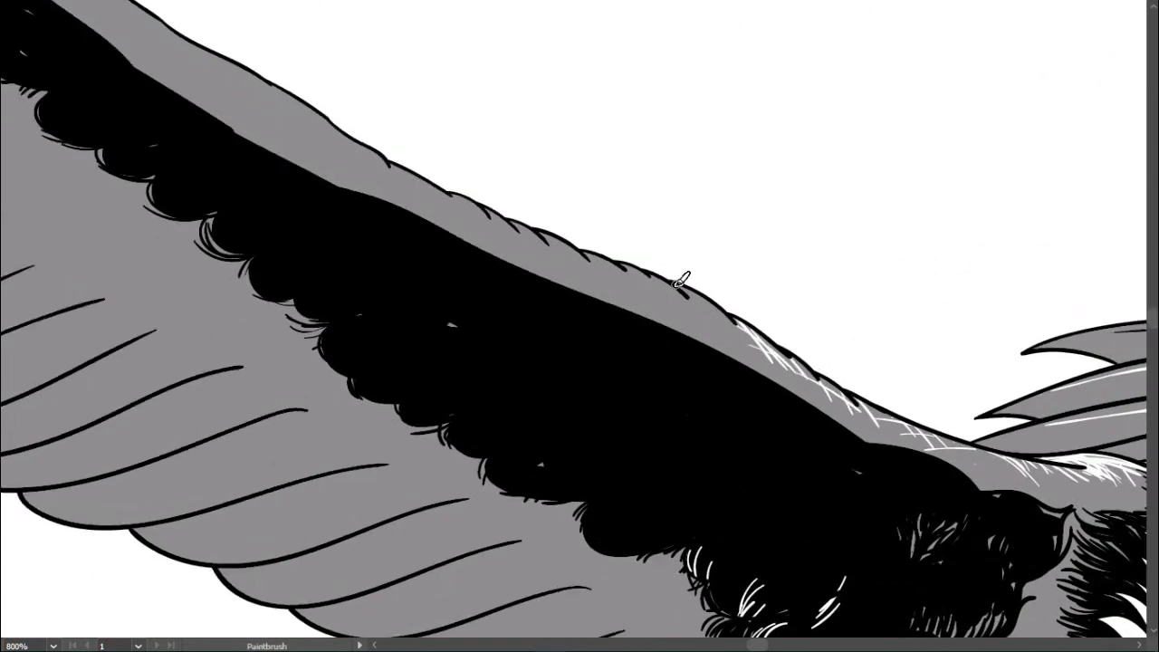
pyautogui.scroll(-1, 611, 253)
pyautogui.scroll(-1, 634, 272)
pyautogui.scroll(-1, 670, 290)
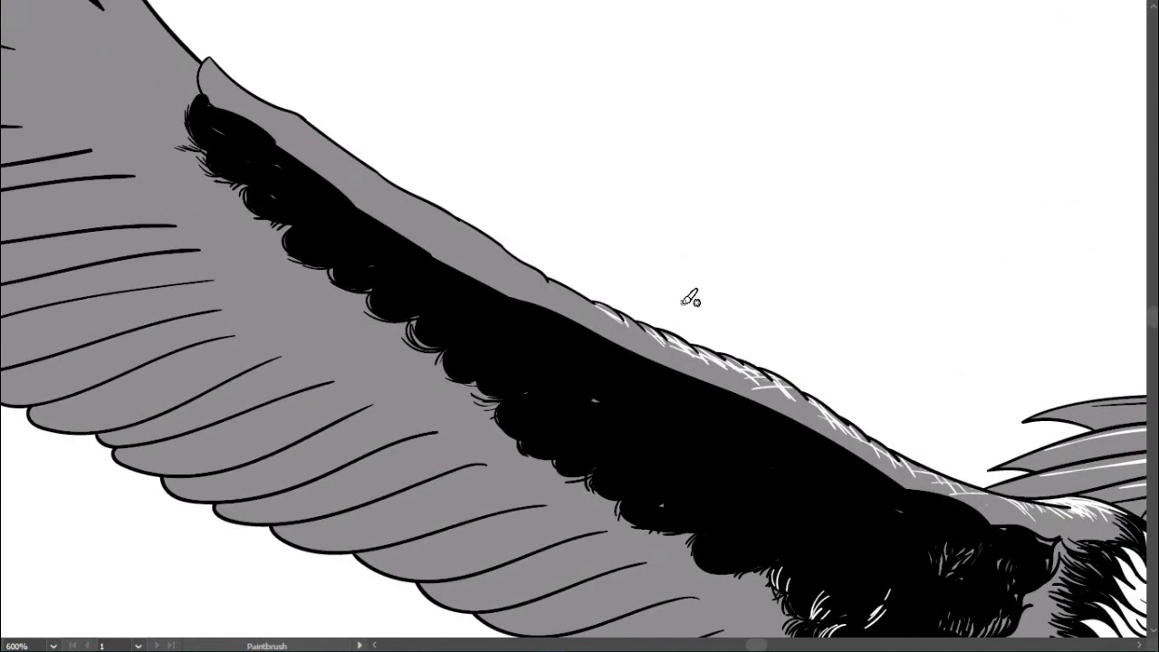
pyautogui.scroll(-1, 688, 298)
pyautogui.scroll(-1, 711, 381)
pyautogui.scroll(1, 716, 378)
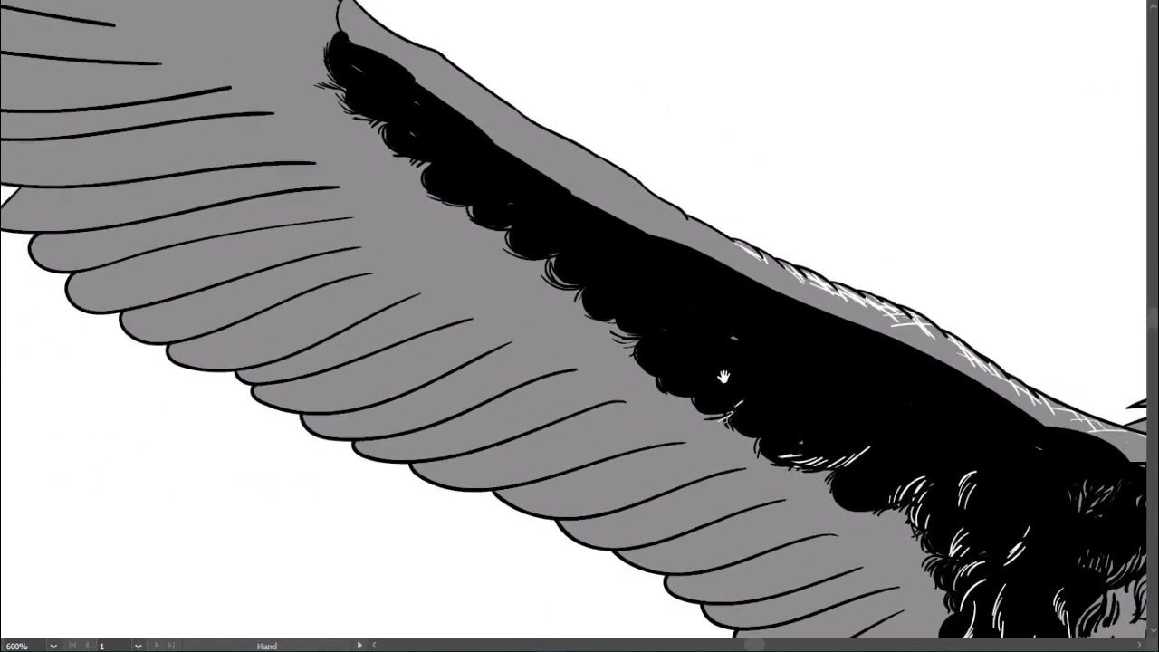
pyautogui.scroll(1, 713, 392)
pyautogui.scroll(-1, 715, 392)
pyautogui.scroll(-1, 720, 393)
pyautogui.scroll(-2, 725, 394)
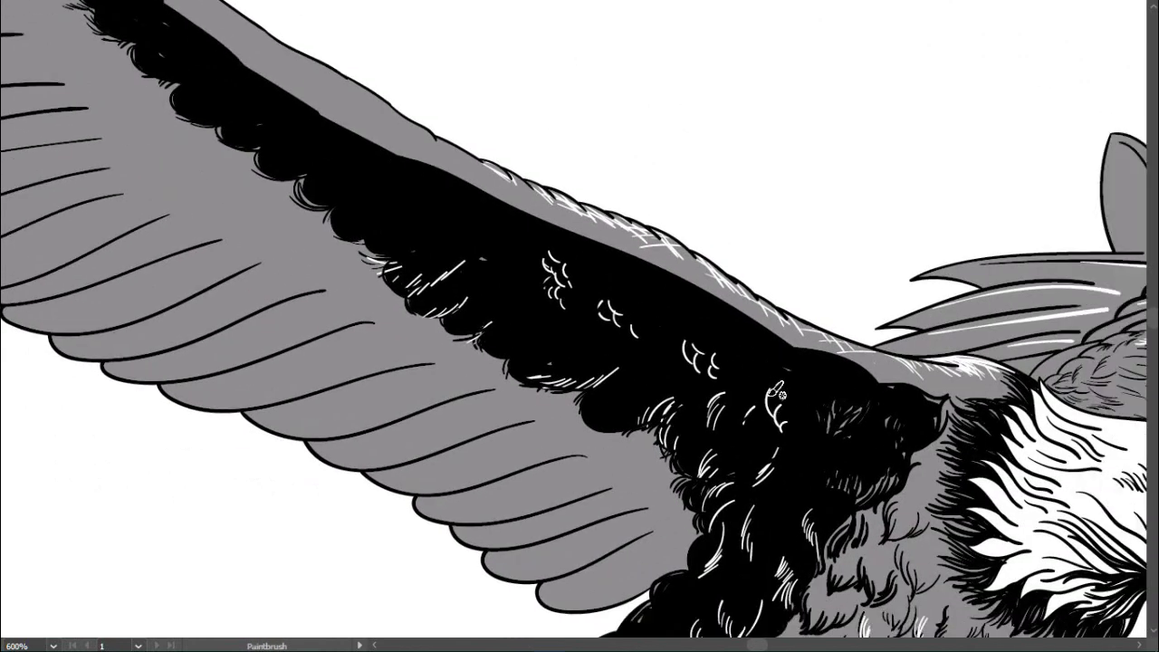
pyautogui.scroll(-1, 734, 395)
pyautogui.scroll(-2, 735, 396)
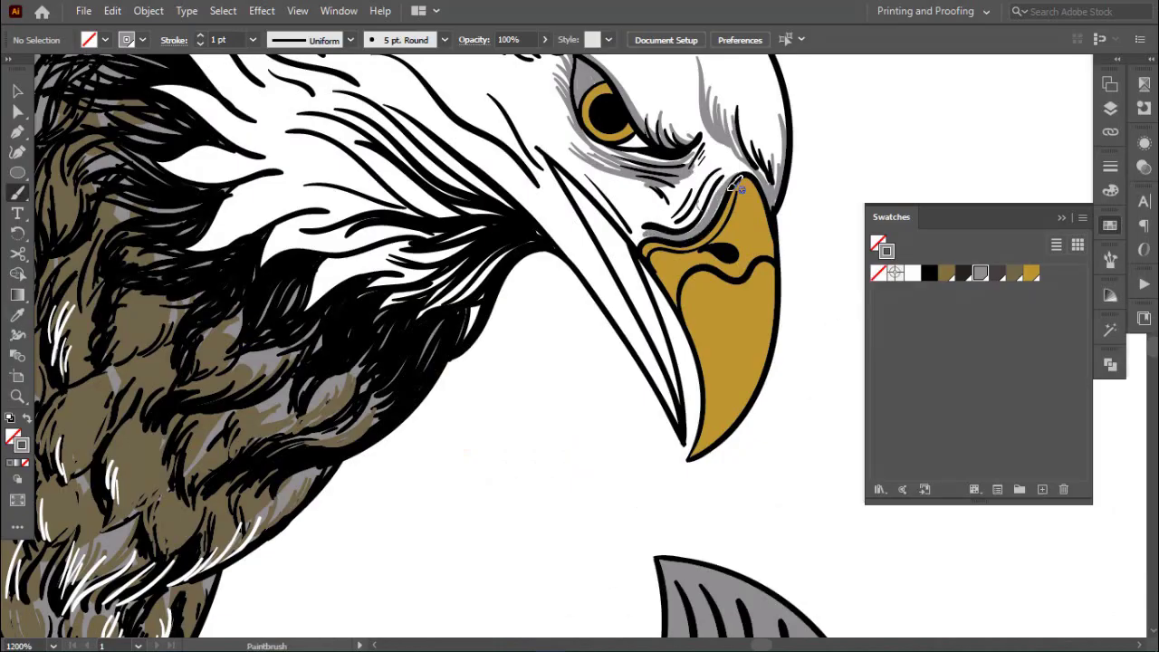
# Pan and zoom to bring the eagle's eye, neck and beak into view.
pyautogui.scroll(2, 698, 206)
pyautogui.hscroll(-2, 605, 181)
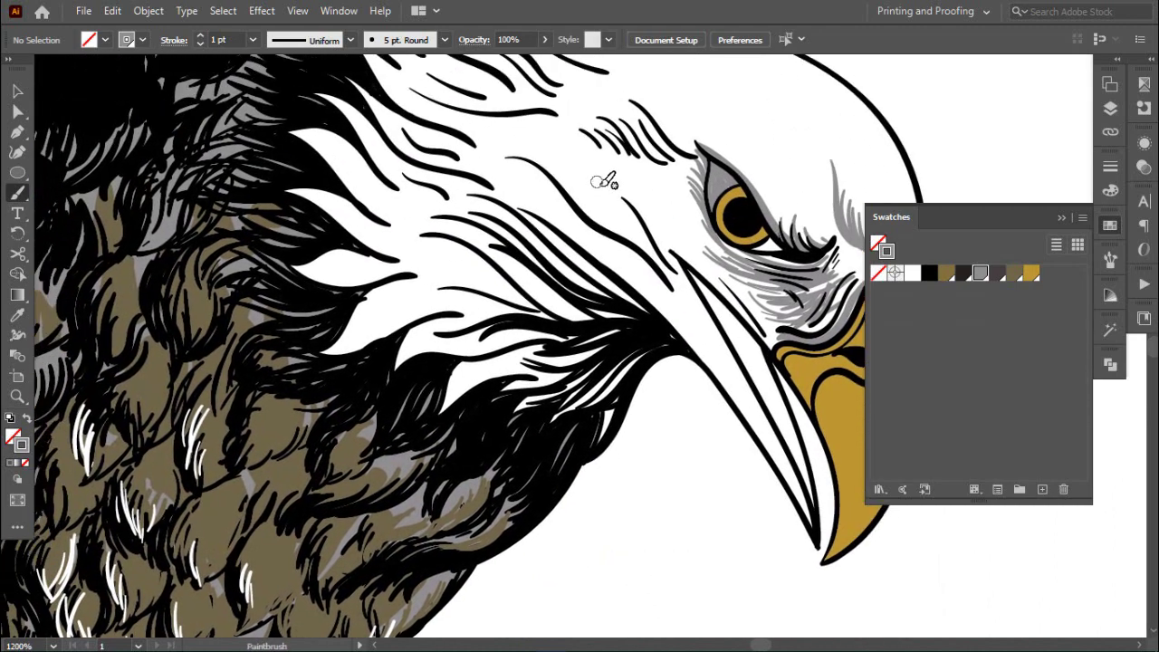
pyautogui.moveTo(664, 234); pyautogui.dragTo(645, 229)
pyautogui.hscroll(-3, 756, 424)
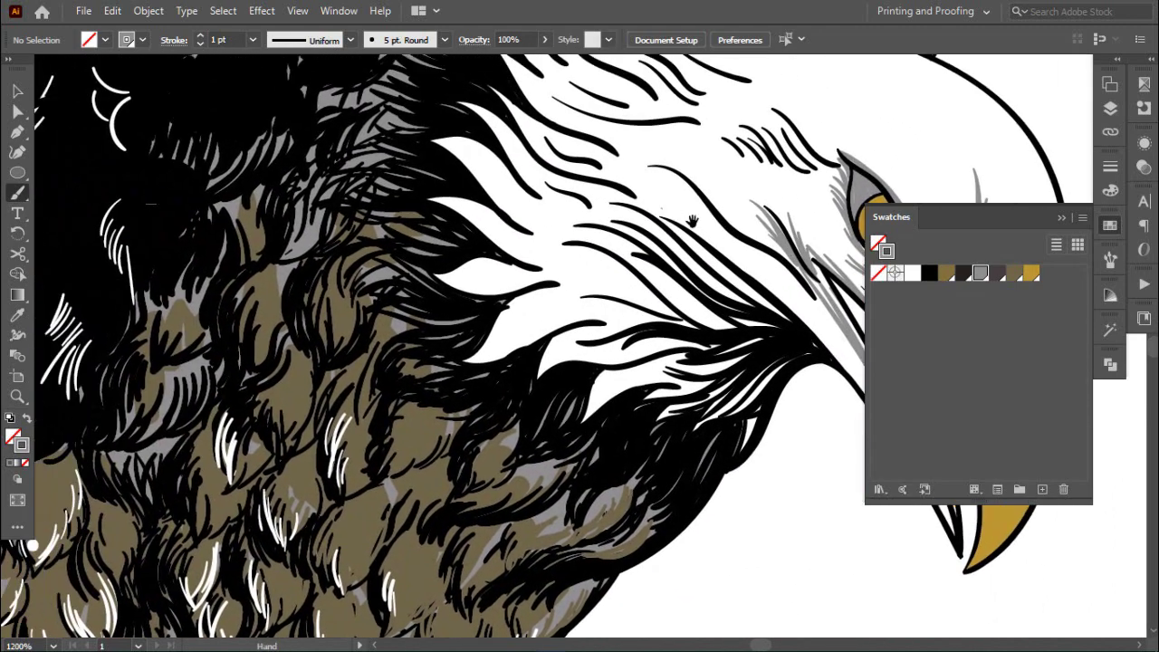
pyautogui.hscroll(2, 652, 298)
pyautogui.scroll(1, 577, 218)
pyautogui.hscroll(-1, 577, 217)
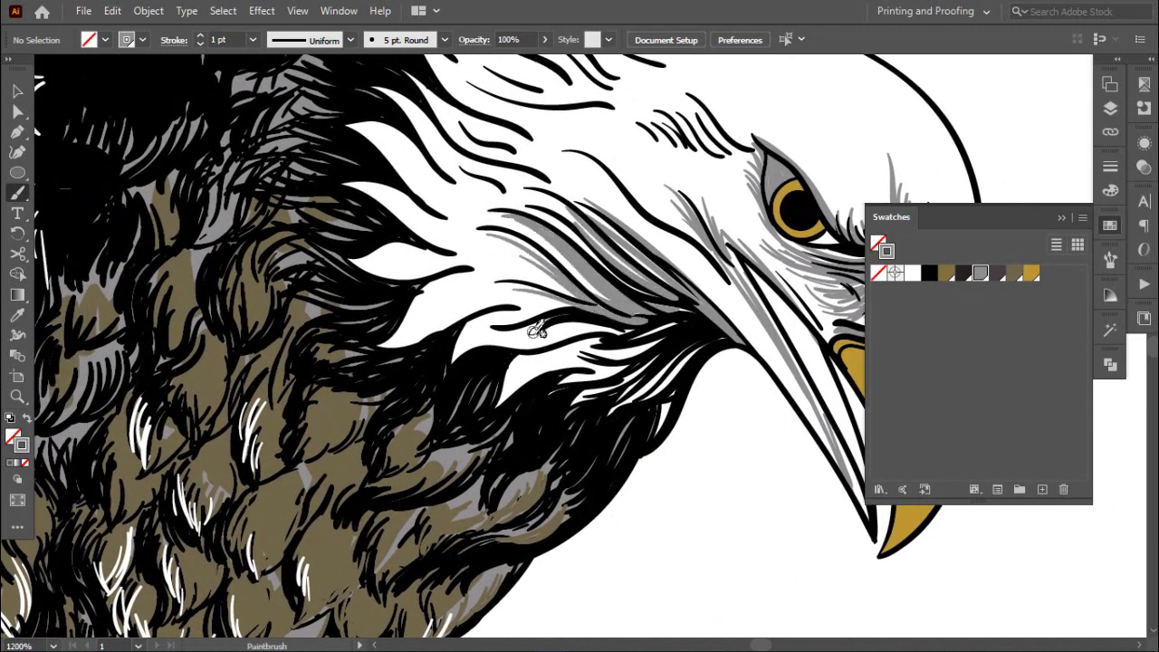
pyautogui.scroll(-2, 537, 332)
pyautogui.hscroll(-3, 589, 328)
pyautogui.scroll(1, 686, 324)
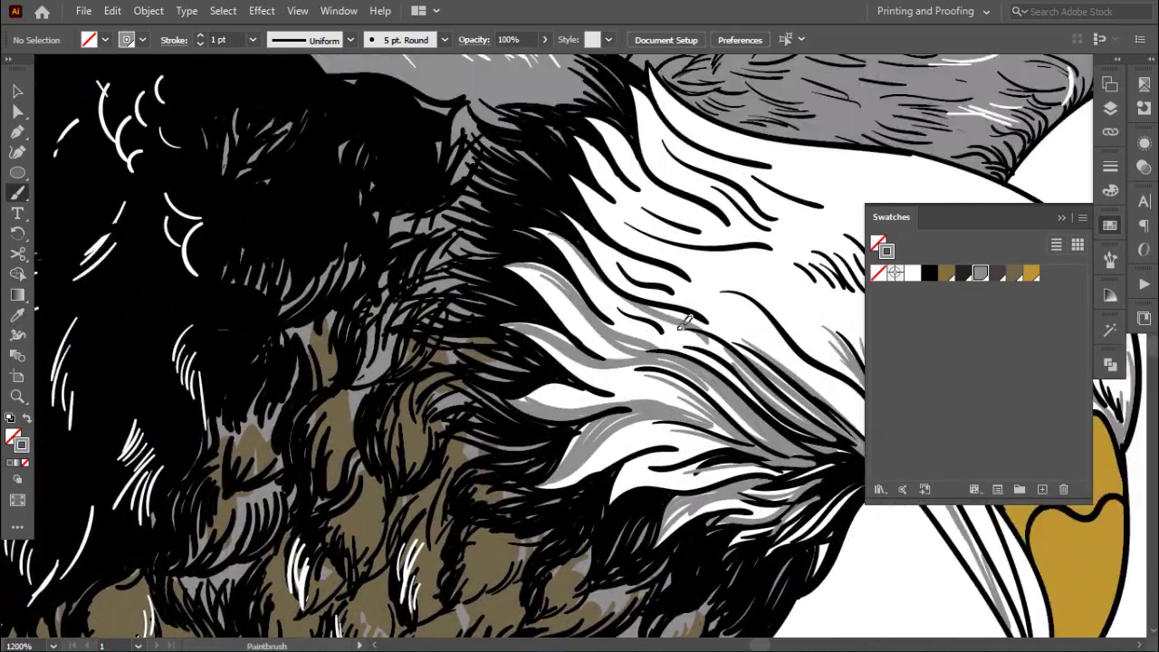
pyautogui.hscroll(2, 685, 324)
pyautogui.scroll(2, 706, 380)
pyautogui.scroll(-2, 647, 336)
pyautogui.hscroll(2, 646, 336)
pyautogui.hscroll(2, 551, 389)
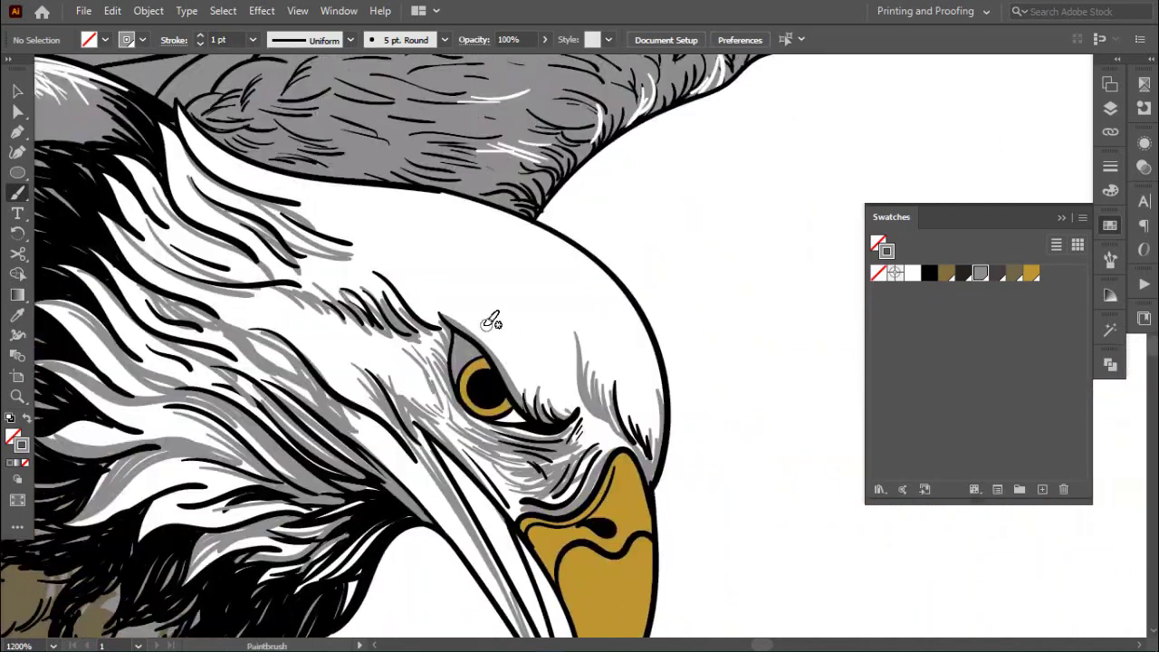
pyautogui.scroll(-2, 490, 320)
pyautogui.scroll(-1, 653, 240)
# On Layer 4, paint gold brush strokes along the lower beak.
pyautogui.click(1111, 108)
pyautogui.click(1012, 174)
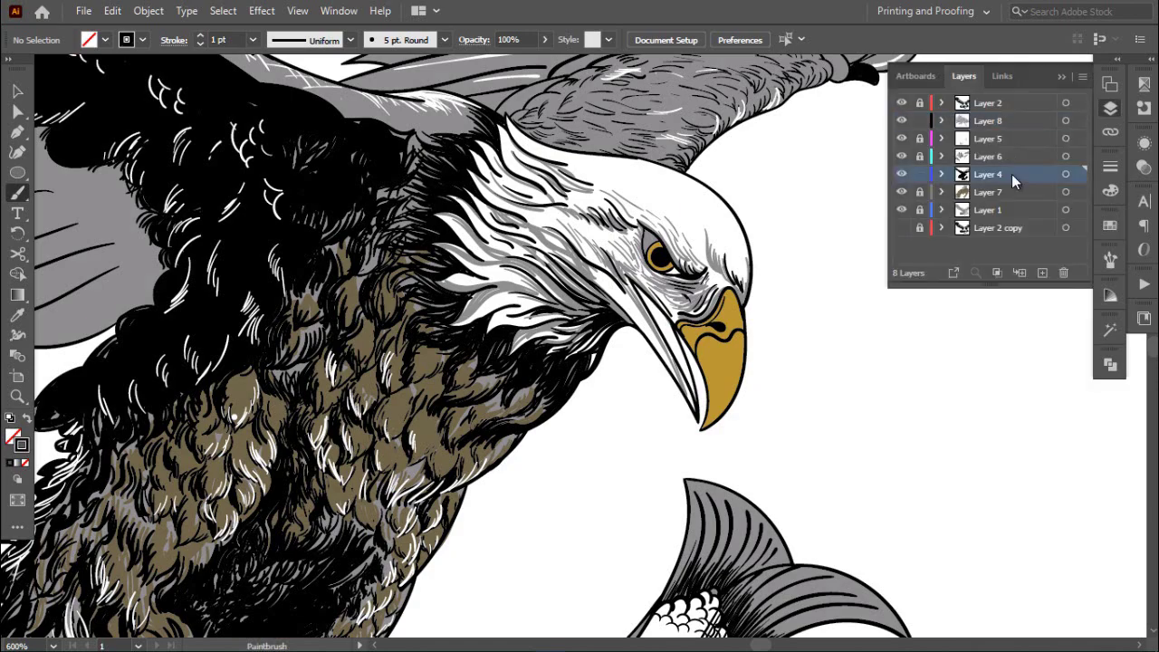
pyautogui.scroll(2, 572, 262)
pyautogui.scroll(-2, 580, 280)
pyautogui.scroll(3, 621, 369)
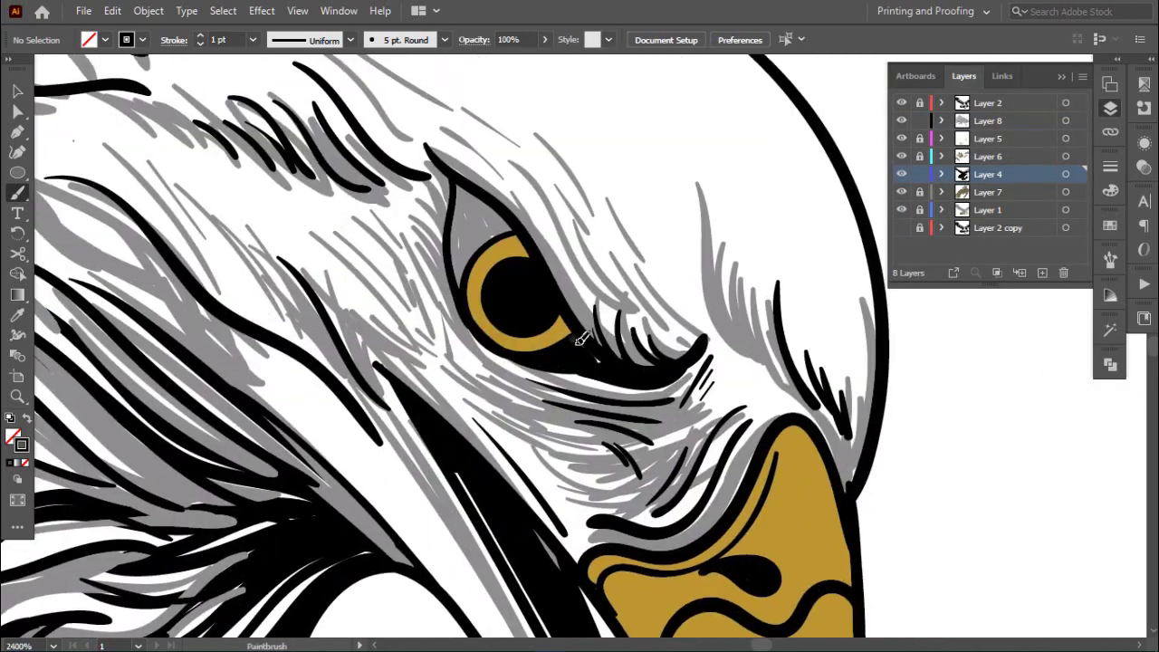
pyautogui.scroll(-1, 589, 332)
pyautogui.scroll(-1, 575, 310)
pyautogui.scroll(1, 453, 408)
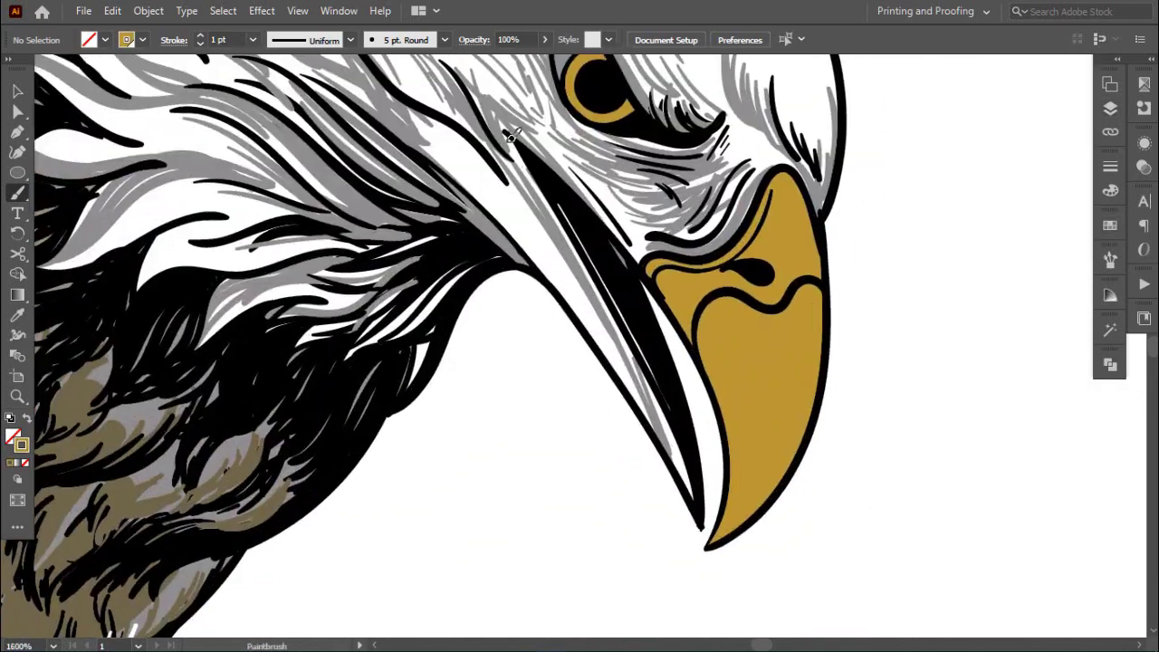
pyautogui.moveTo(534, 236); pyautogui.dragTo(689, 489)
pyautogui.moveTo(576, 302); pyautogui.dragTo(647, 362)
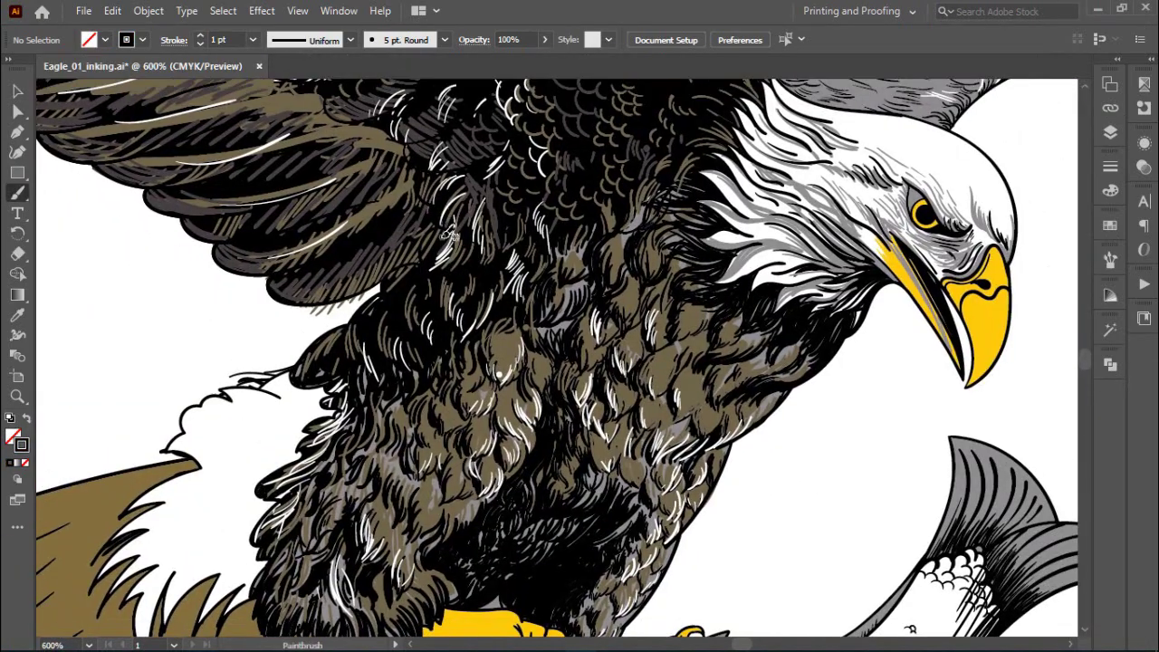
# Paint thin orange shading strokes on the lower beak near the talon.
pyautogui.scroll(-3, 539, 297)
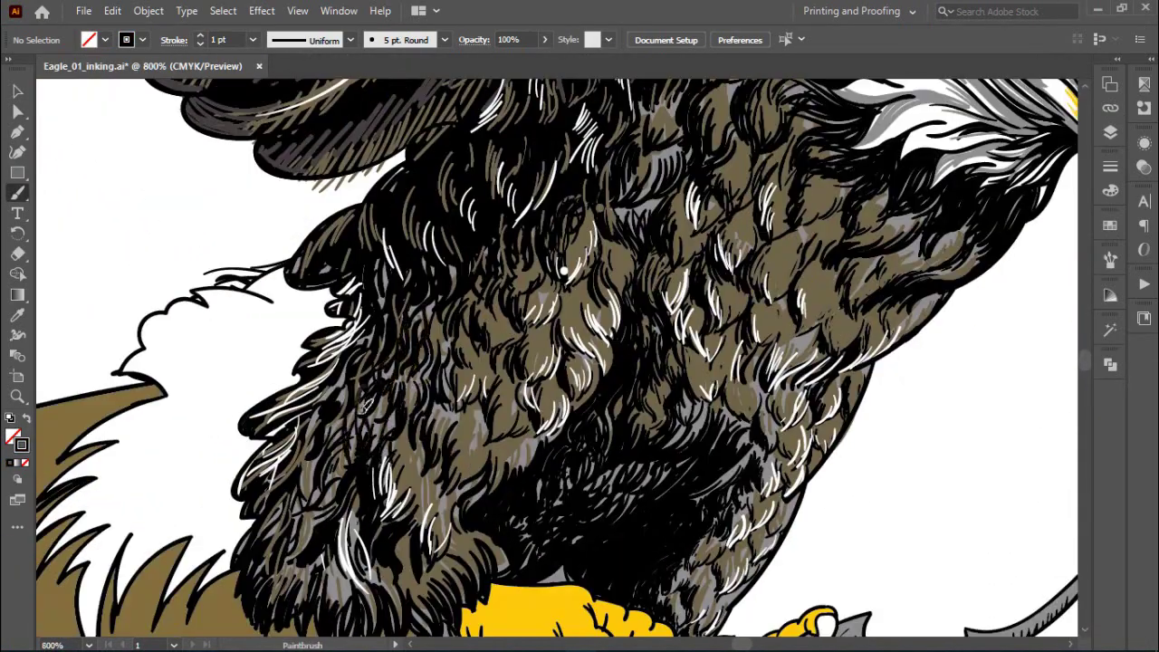
pyautogui.scroll(3, 534, 290)
pyautogui.hscroll(2, 534, 290)
pyautogui.scroll(-3, 523, 260)
pyautogui.scroll(-1, 524, 272)
pyautogui.scroll(-1, 524, 317)
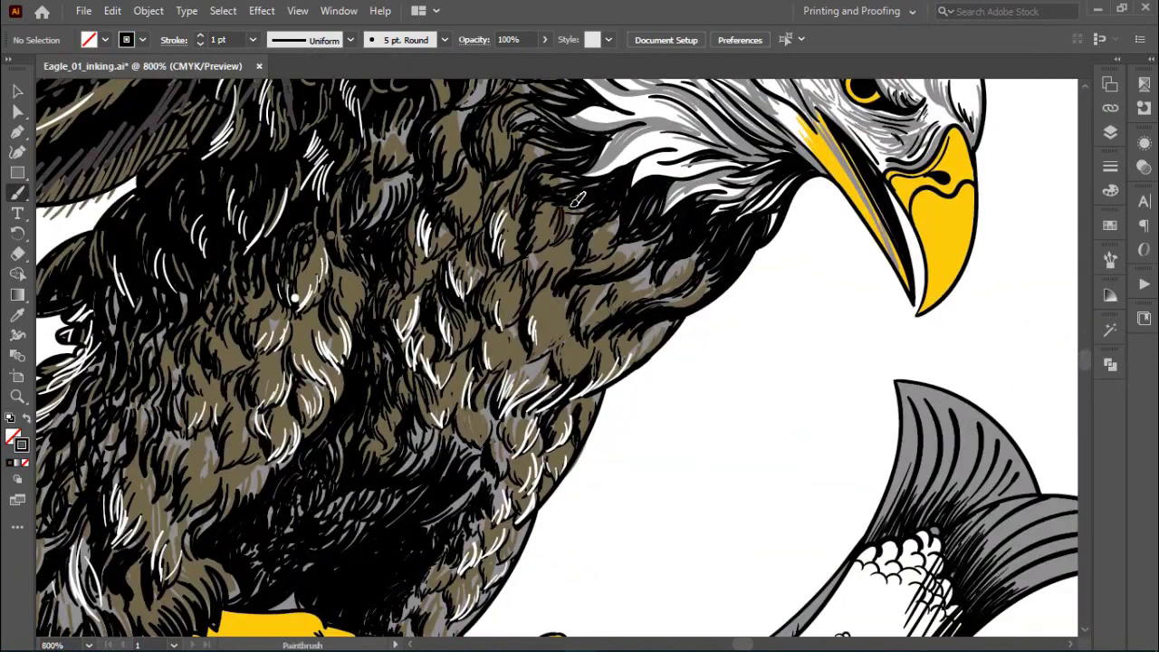
pyautogui.scroll(-1, 525, 381)
pyautogui.scroll(-1, 526, 448)
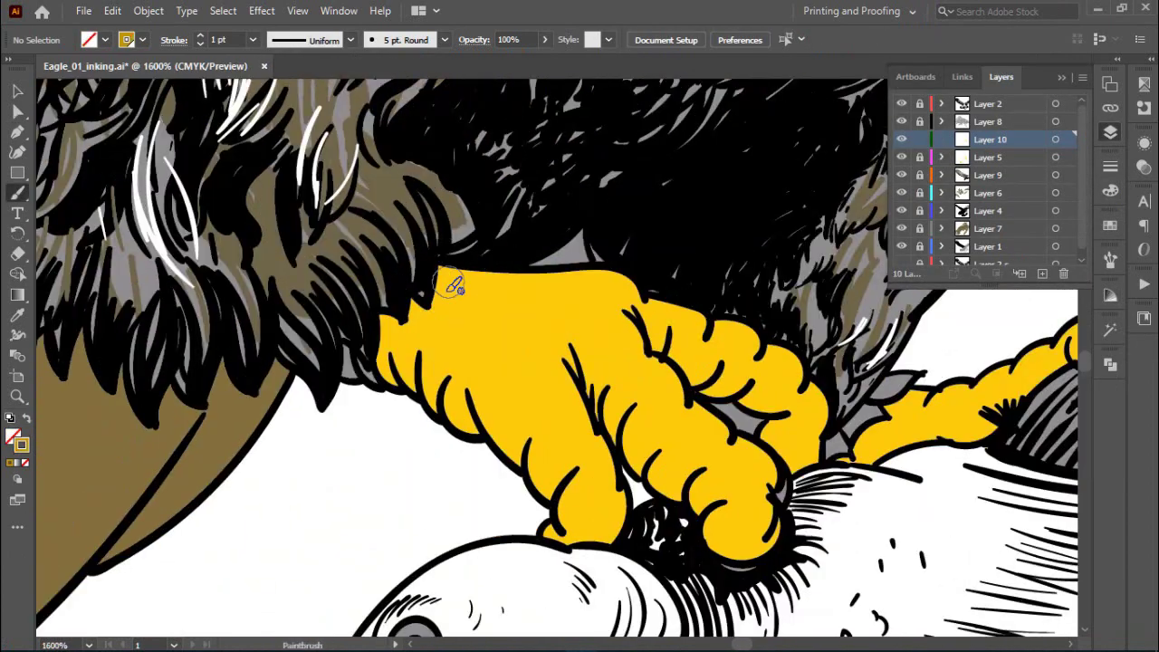
pyautogui.scroll(1, 440, 306)
pyautogui.scroll(2, 376, 317)
pyautogui.moveTo(376, 317); pyautogui.dragTo(358, 234)
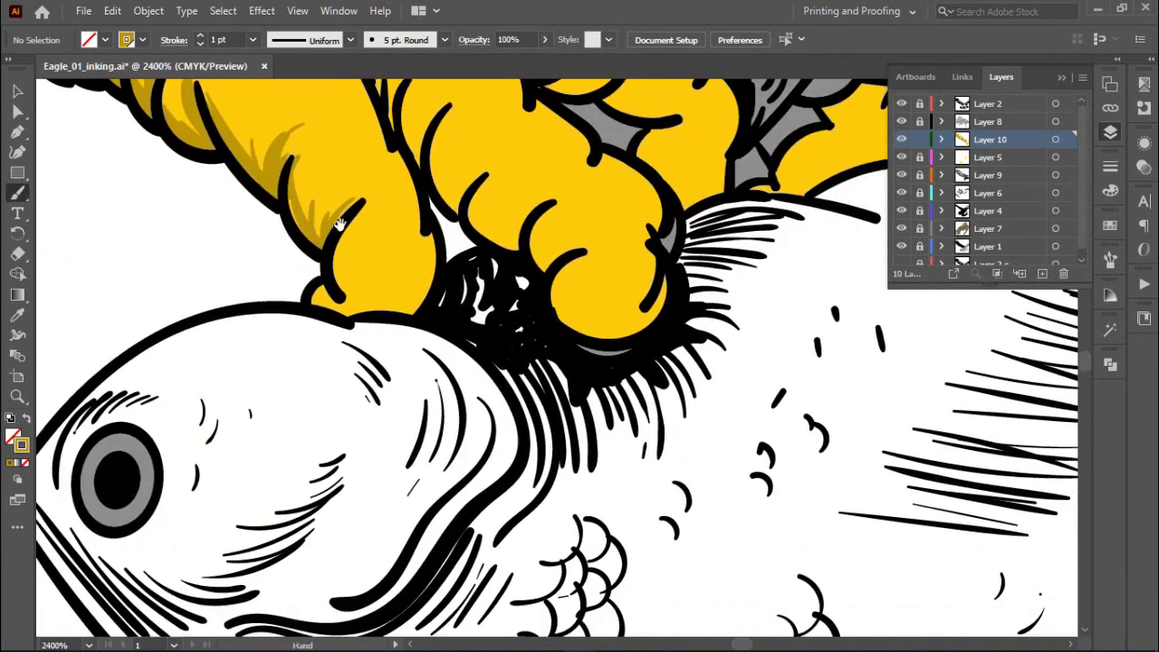
pyautogui.scroll(2, 358, 234)
pyautogui.hscroll(2, 417, 289)
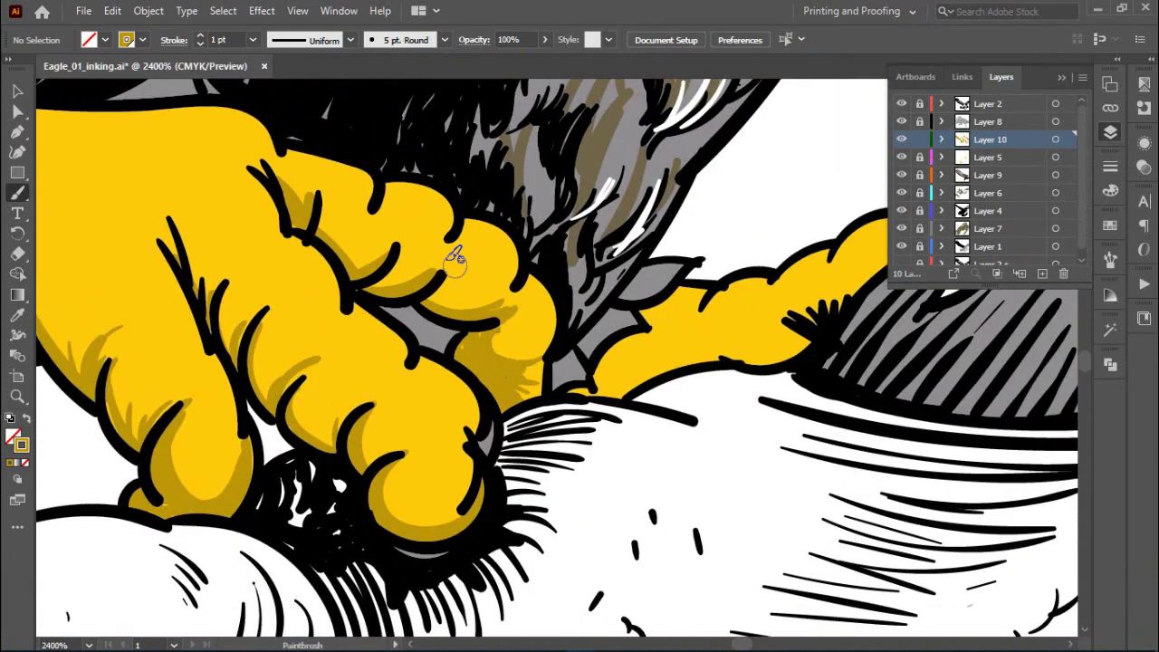
pyautogui.scroll(-3, 414, 393)
pyautogui.hscroll(2, 445, 253)
pyautogui.hscroll(1, 510, 212)
pyautogui.scroll(-2, 556, 326)
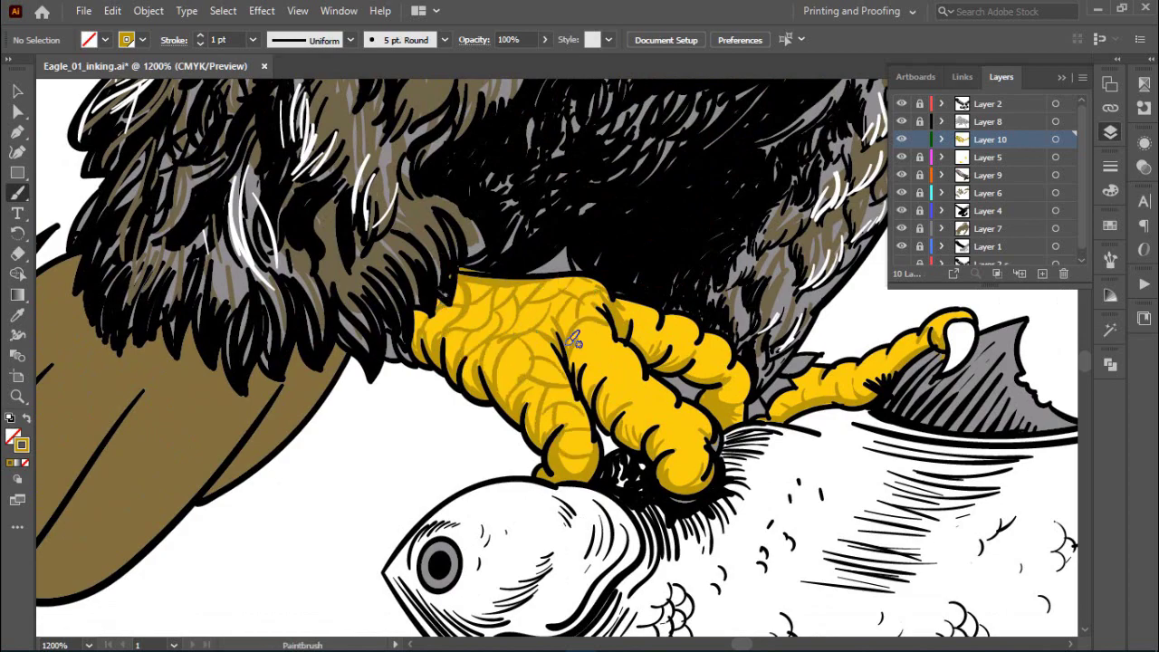
pyautogui.hscroll(2, 573, 340)
pyautogui.scroll(-5, 573, 340)
pyautogui.scroll(5, 638, 326)
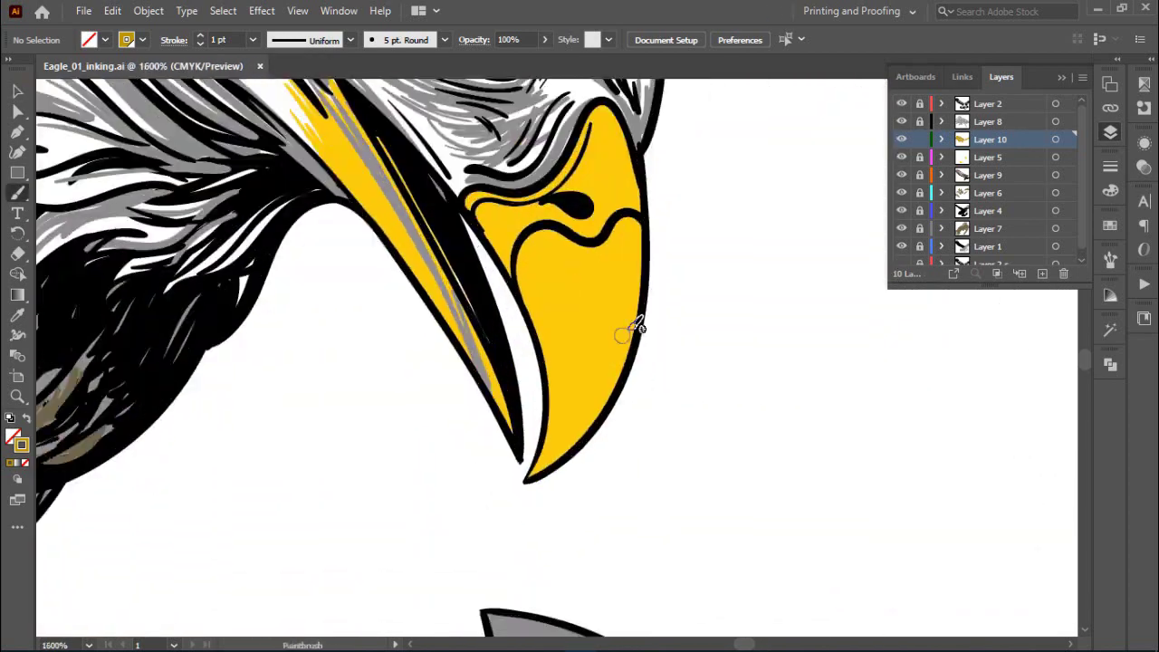
pyautogui.moveTo(637, 326); pyautogui.dragTo(572, 435)
# Switch the brush stroke to white for the eye highlight.
pyautogui.moveTo(558, 240); pyautogui.dragTo(655, 324)
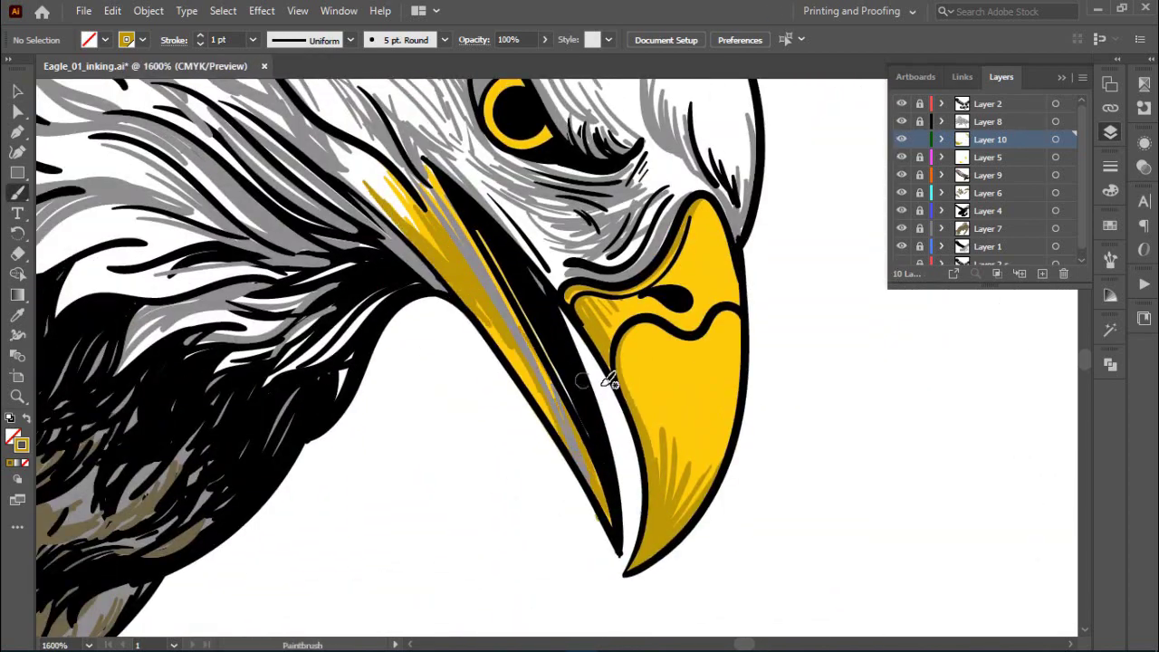
pyautogui.moveTo(609, 375); pyautogui.dragTo(538, 303)
pyautogui.scroll(-3, 660, 302)
pyautogui.scroll(3, 526, 354)
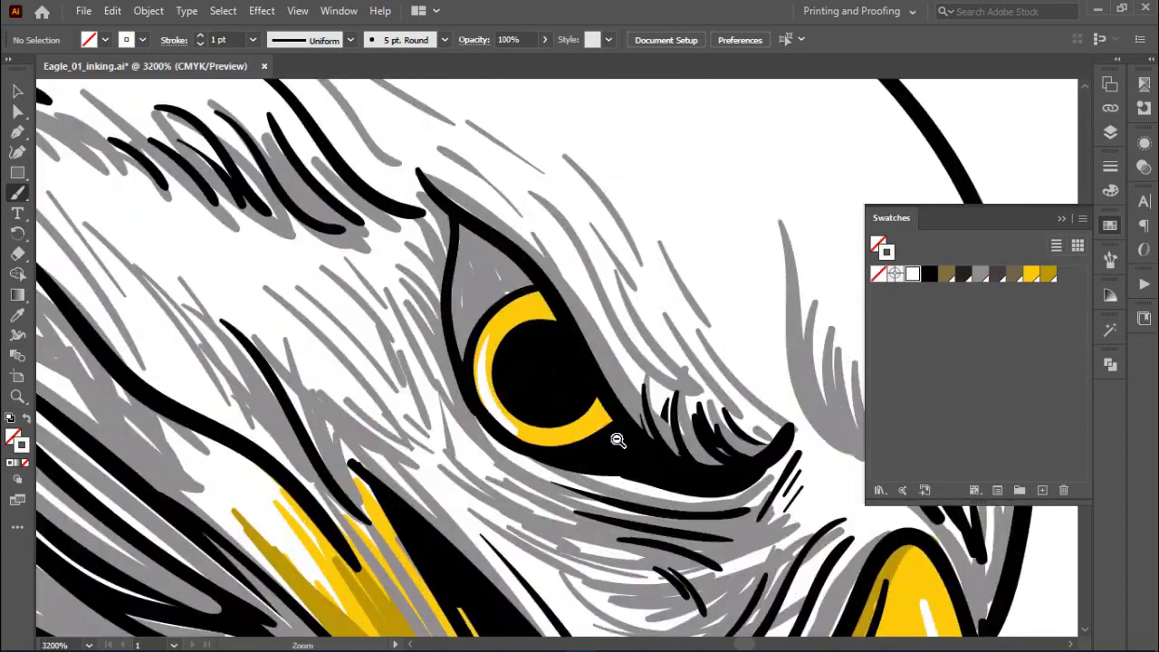
pyautogui.scroll(-10, 618, 440)
pyautogui.scroll(1, 473, 328)
pyautogui.hscroll(5, 512, 255)
pyautogui.scroll(-5, 543, 271)
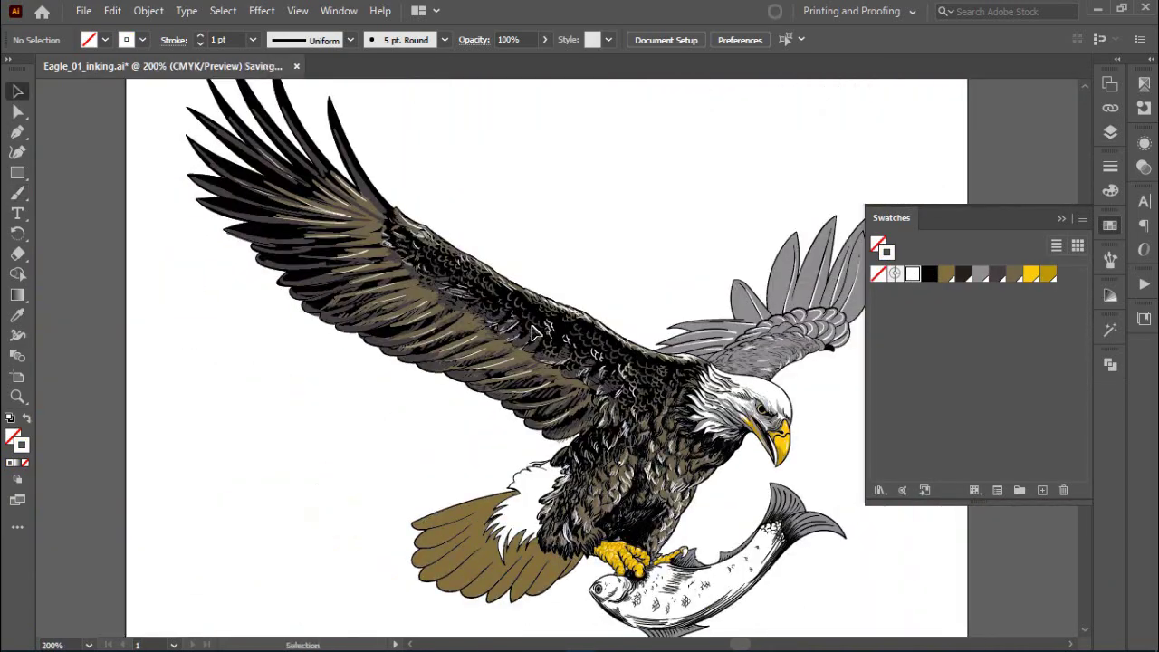
pyautogui.scroll(5, 638, 220)
# Paint brown hair strokes along the wing's lower edge and feathers.
pyautogui.hscroll(5, 639, 220)
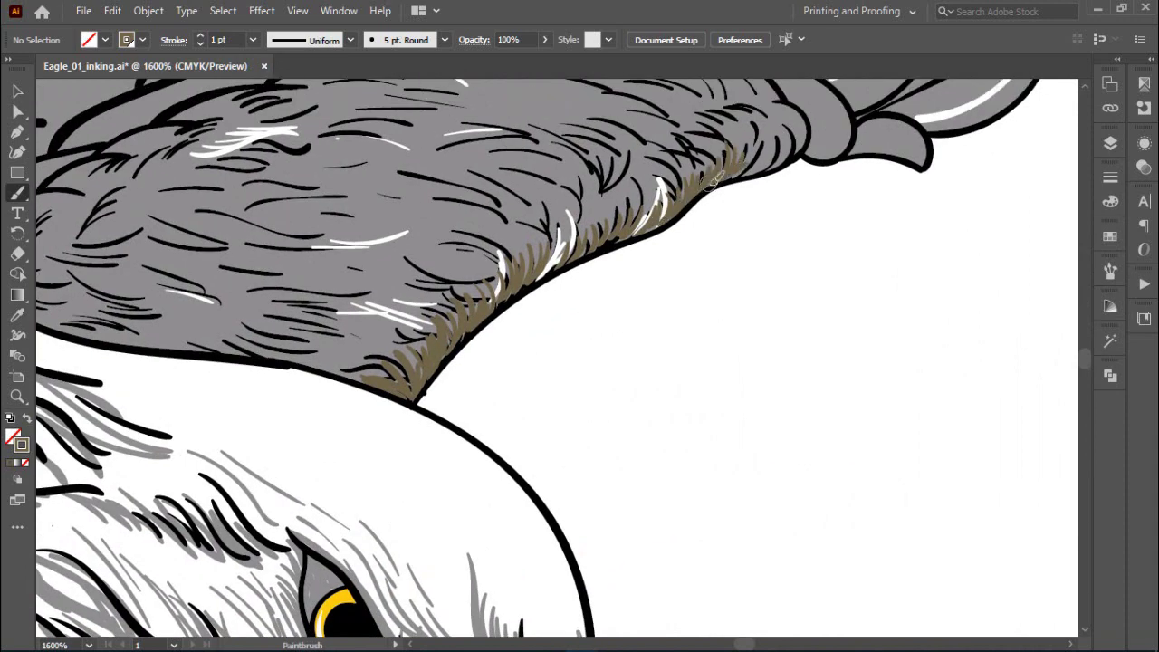
pyautogui.moveTo(639, 220); pyautogui.dragTo(711, 188)
pyautogui.scroll(-2, 757, 163)
pyautogui.moveTo(598, 213); pyautogui.dragTo(645, 240)
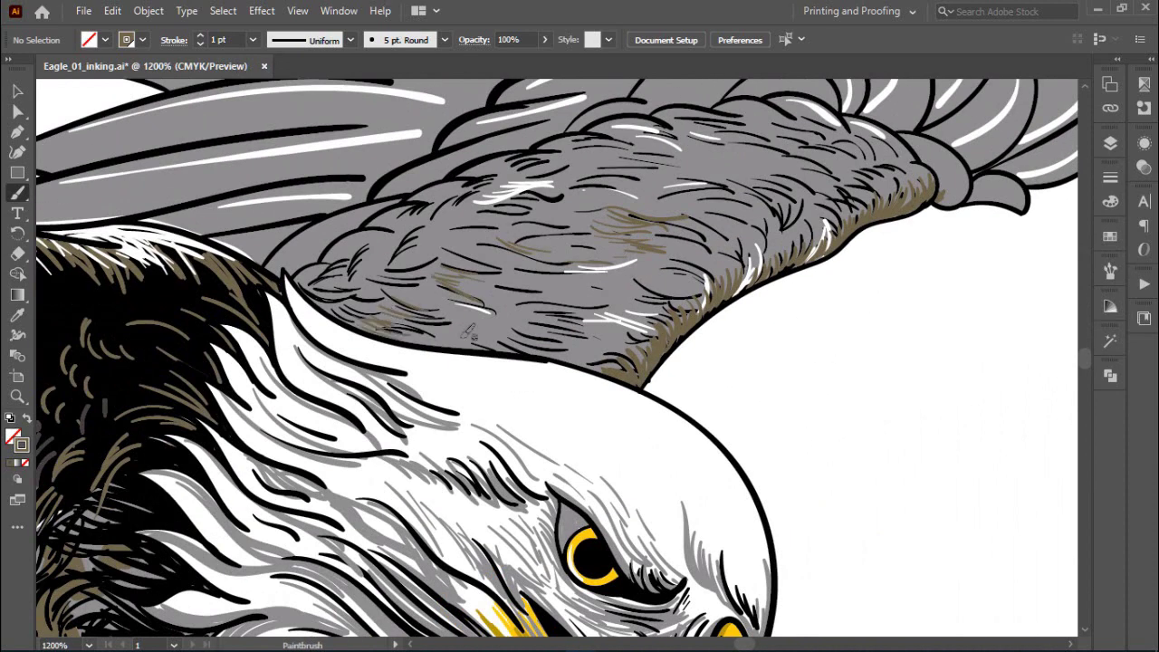
pyautogui.hscroll(-1, 471, 335)
pyautogui.hscroll(4, 616, 176)
pyautogui.scroll(1, 616, 176)
pyautogui.hscroll(1, 703, 201)
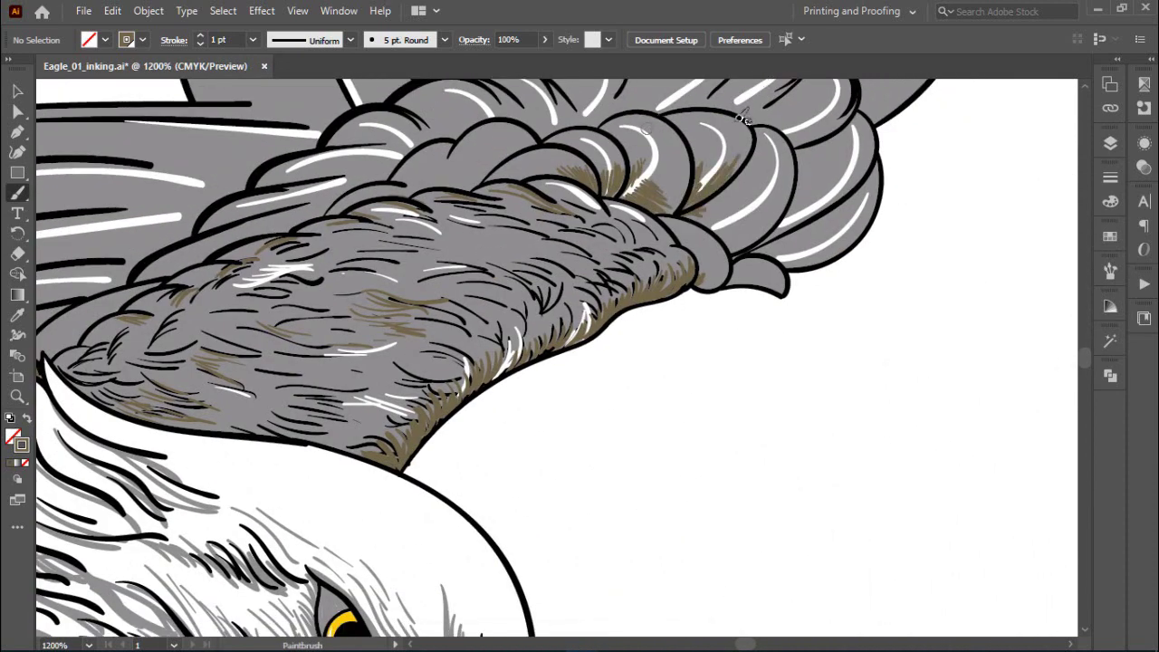
# Switch to Layer 12 and hatch dark strokes inside the small left feather.
pyautogui.click(1110, 143)
pyautogui.scroll(2, 596, 280)
pyautogui.hscroll(-2, 596, 281)
pyautogui.scroll(3, 634, 235)
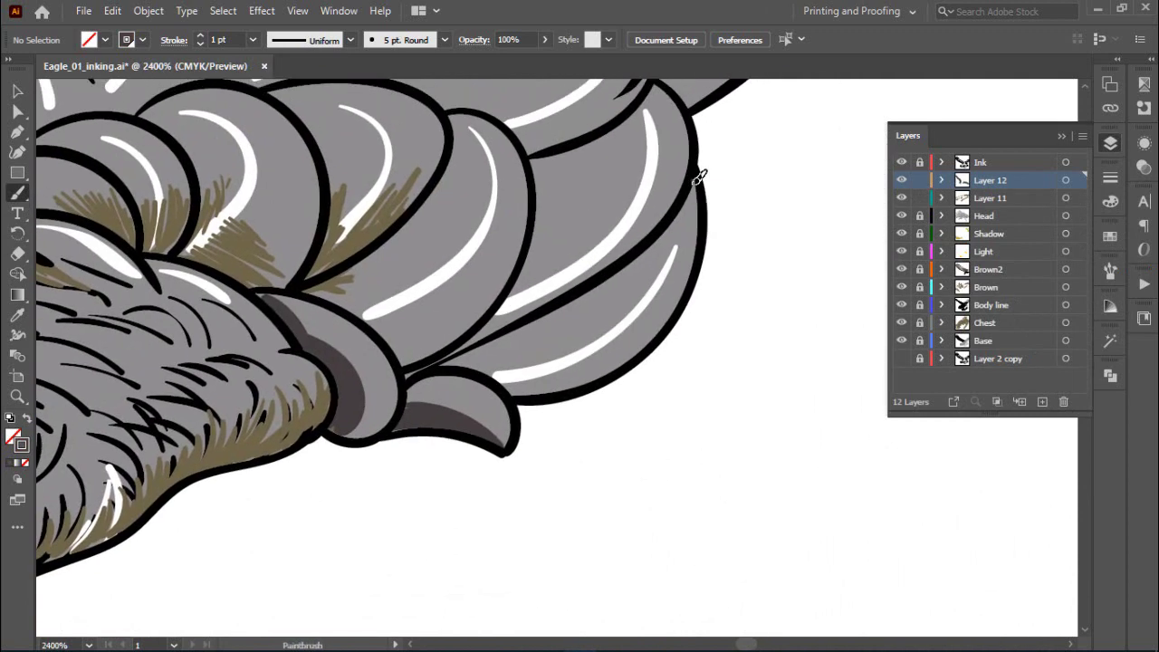
pyautogui.scroll(1, 644, 262)
pyautogui.scroll(1, 665, 189)
pyautogui.hscroll(-1, 665, 188)
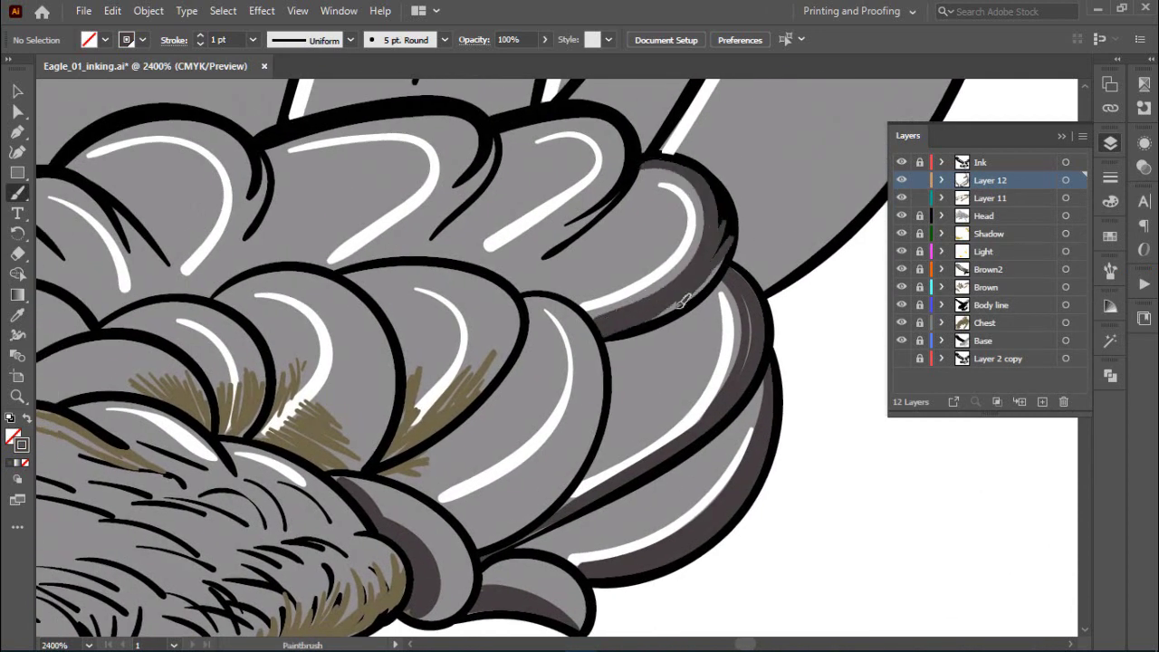
pyautogui.scroll(2, 625, 154)
pyautogui.scroll(1, 616, 200)
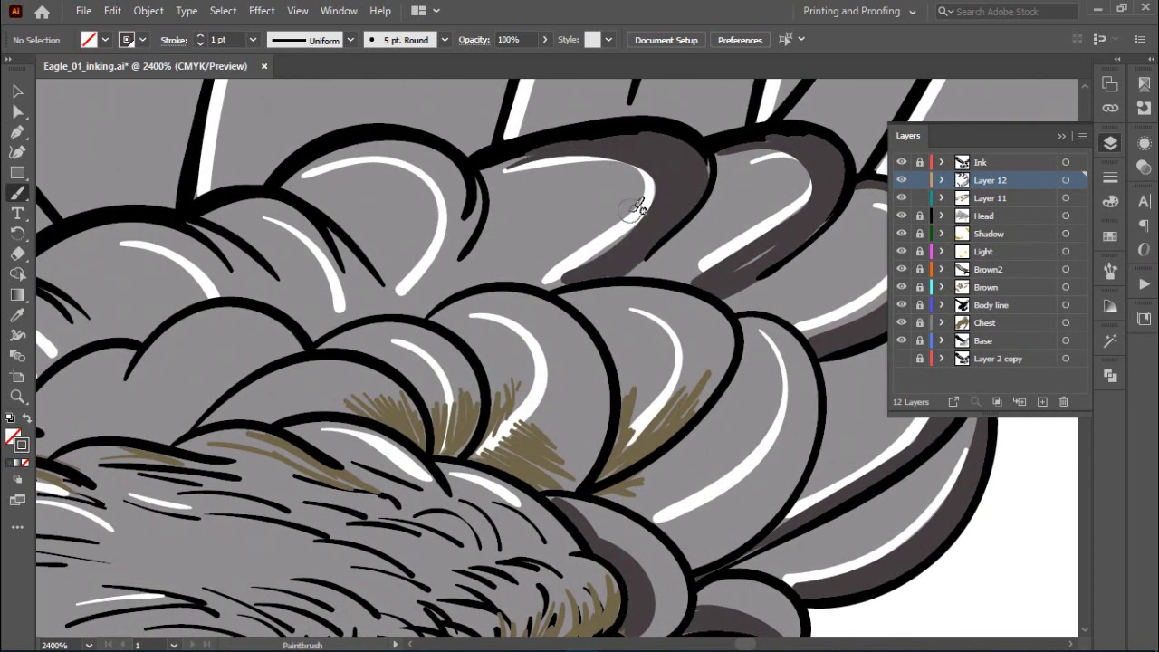
pyautogui.scroll(1, 639, 207)
pyautogui.scroll(2, 652, 253)
pyautogui.scroll(2, 536, 311)
pyautogui.scroll(-2, 512, 281)
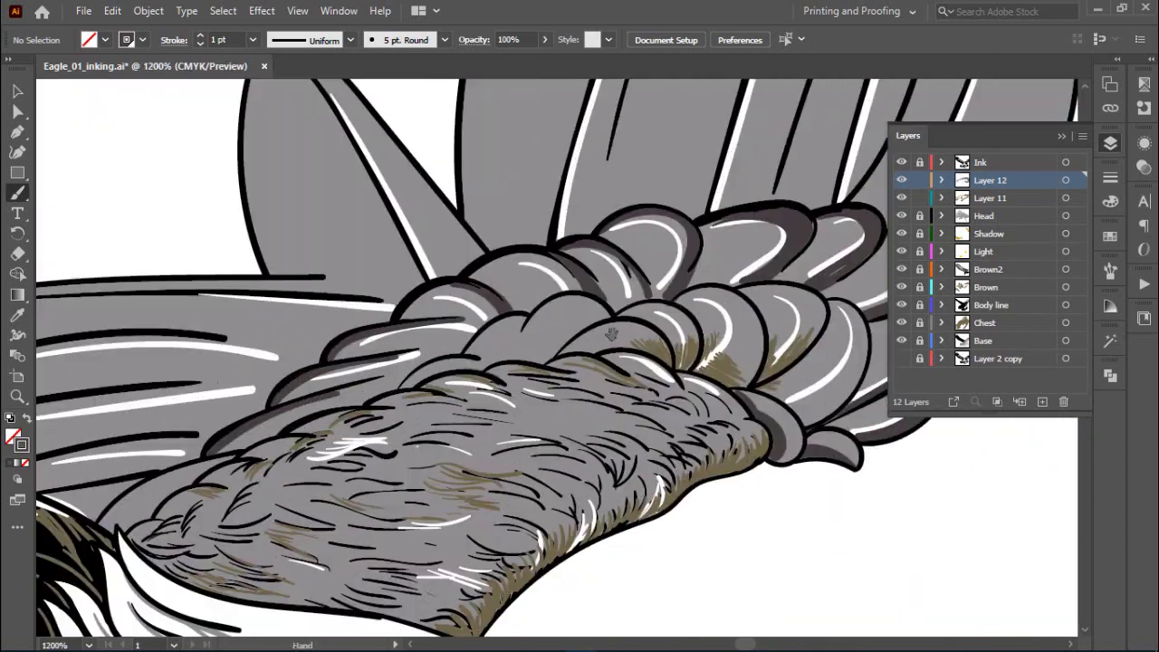
pyautogui.scroll(-2, 407, 290)
pyautogui.scroll(1, 330, 305)
pyautogui.scroll(-1, 458, 260)
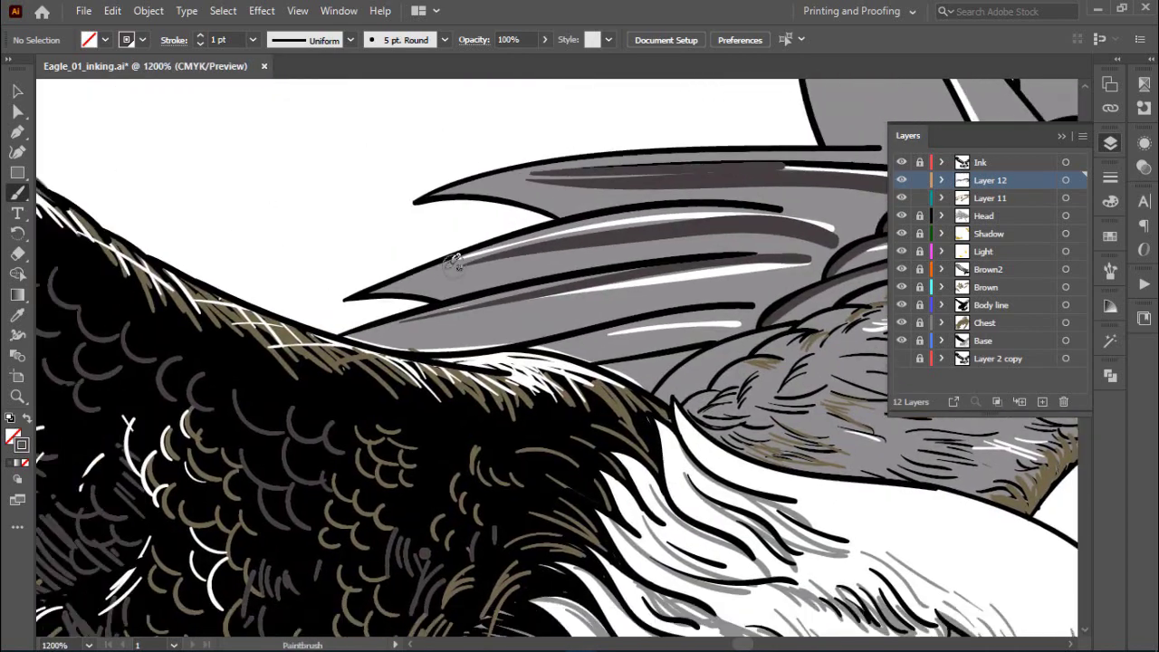
pyautogui.scroll(-2, 459, 259)
pyautogui.scroll(-1, 498, 290)
pyautogui.scroll(1, 523, 308)
pyautogui.moveTo(570, 390)
pyautogui.mouseDown()
pyautogui.moveTo(497, 362)
pyautogui.moveTo(525, 272)
pyautogui.mouseUp()
# Paint dark strokes down the middle feather and along the right feather's tip.
pyautogui.hscroll(3, 413, 457)
pyautogui.scroll(2, 413, 457)
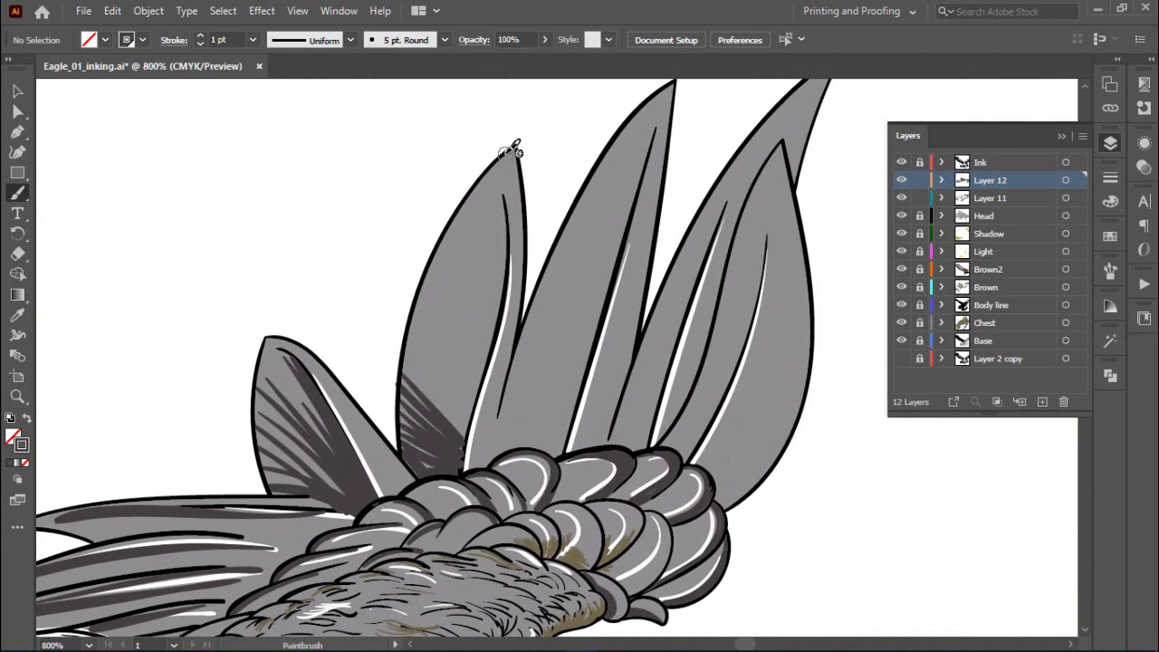
pyautogui.hscroll(3, 455, 324)
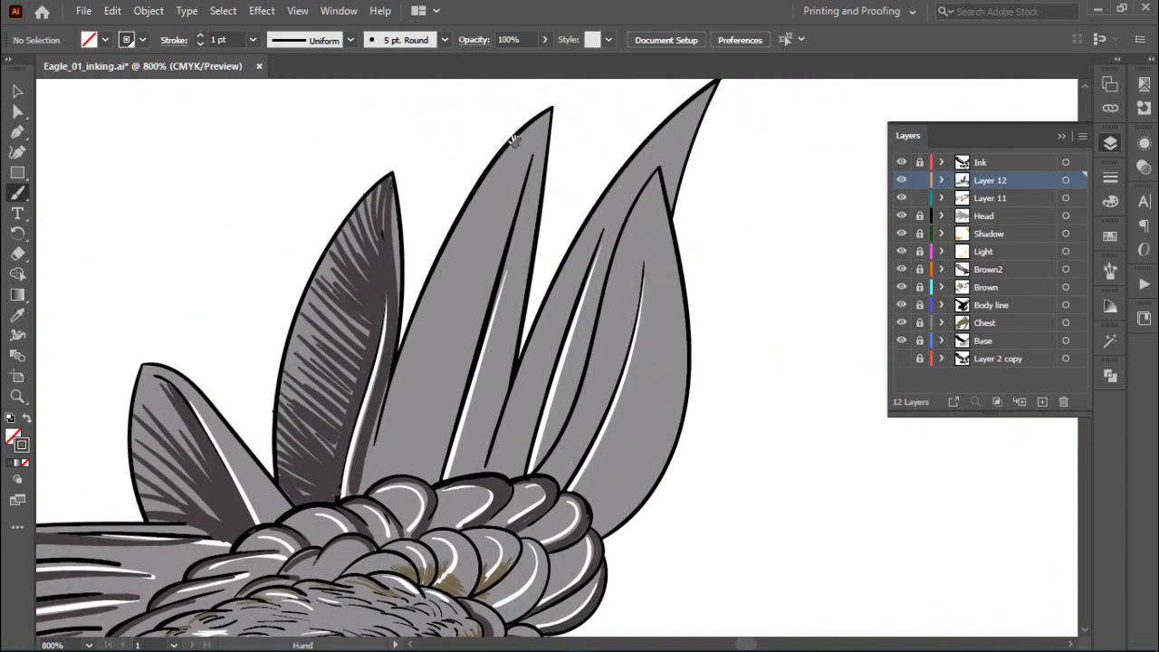
pyautogui.moveTo(522, 140); pyautogui.dragTo(452, 381)
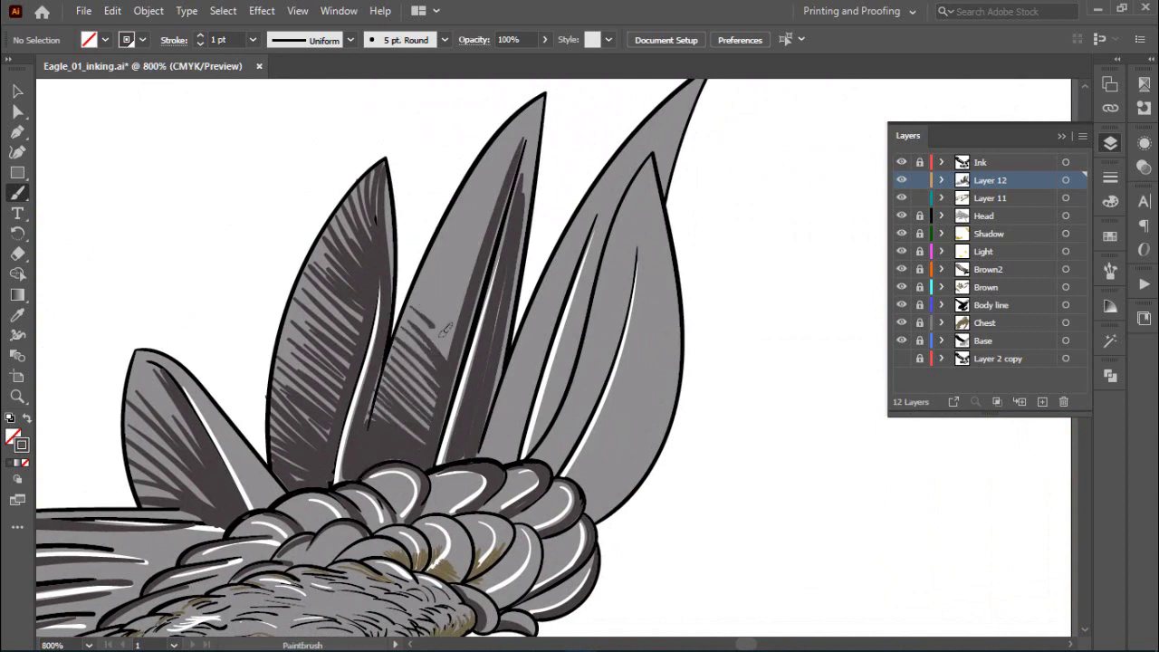
pyautogui.moveTo(507, 172)
pyautogui.mouseDown()
pyautogui.moveTo(498, 201)
pyautogui.moveTo(524, 281)
pyautogui.mouseUp()
pyautogui.hscroll(3, 435, 231)
pyautogui.scroll(1, 435, 231)
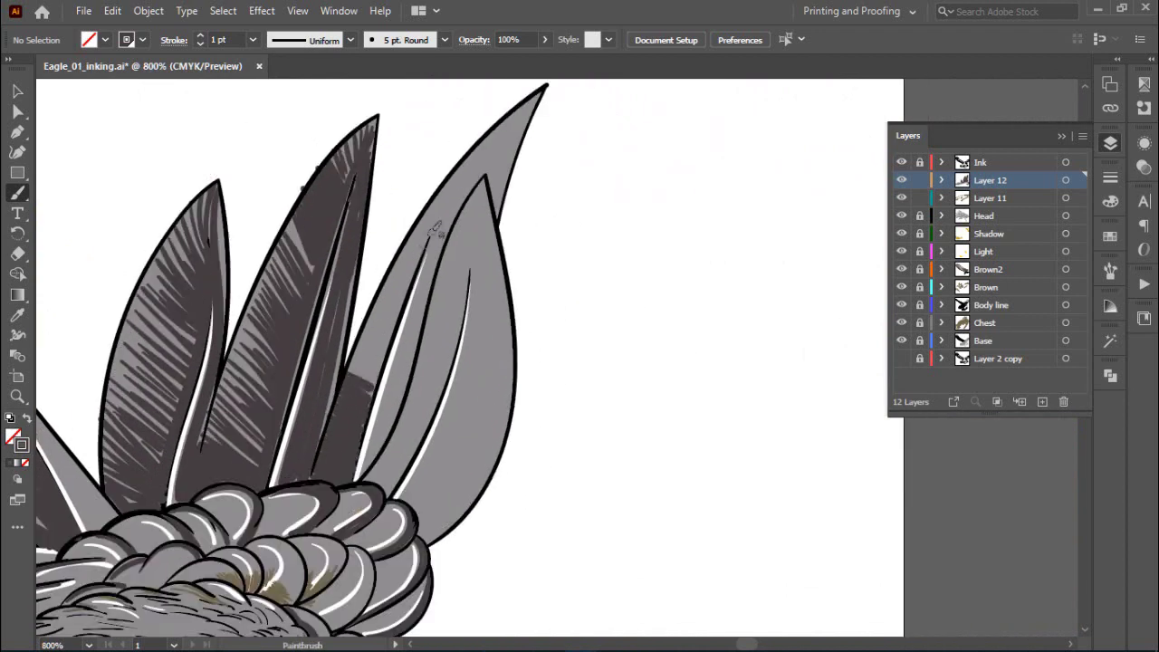
pyautogui.hscroll(1, 407, 254)
pyautogui.scroll(2, 408, 254)
pyautogui.moveTo(489, 141); pyautogui.dragTo(441, 208)
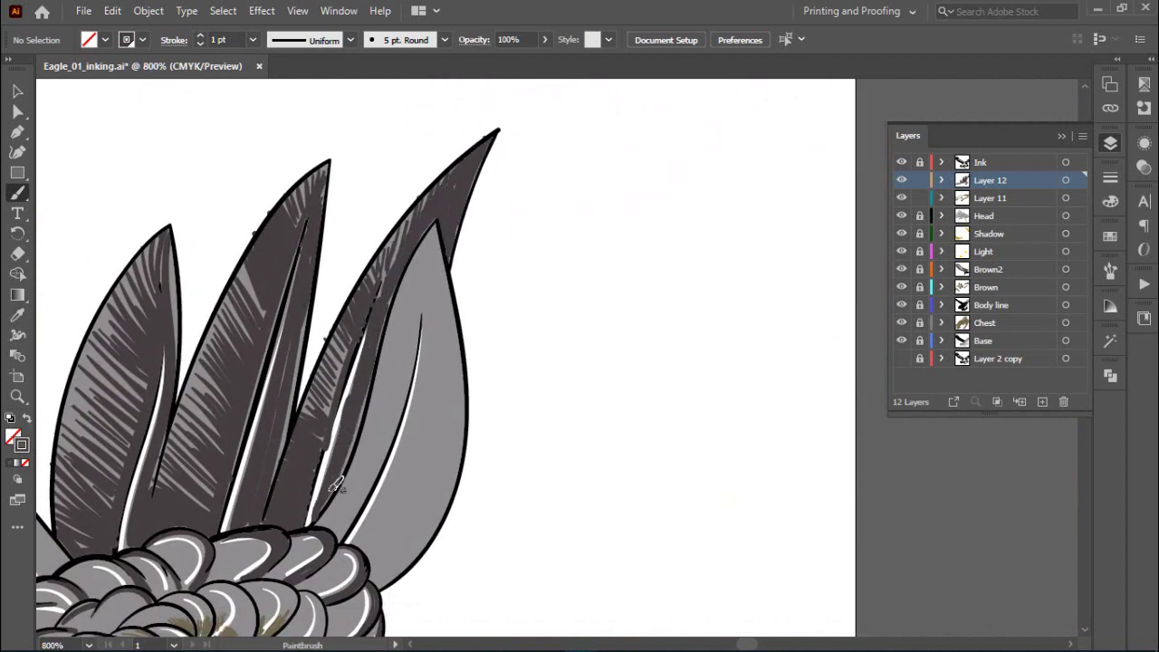
# Add a long dark hatch stroke across the far wing's feathers.
pyautogui.hscroll(-1, 335, 484)
pyautogui.scroll(-3, 367, 435)
pyautogui.scroll(1, 468, 249)
pyautogui.keyDown('alt'); pyautogui.scroll(1, 426, 344); pyautogui.keyUp('alt')
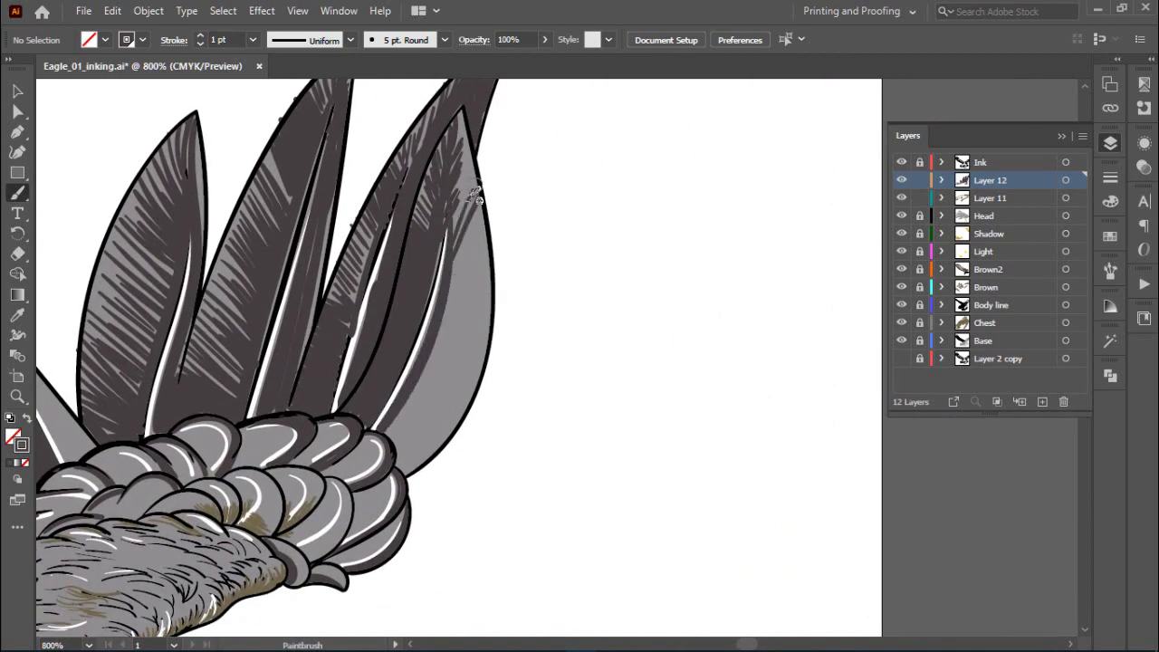
pyautogui.keyDown('alt'); pyautogui.scroll(1, 422, 357); pyautogui.keyUp('alt')
pyautogui.keyDown('alt'); pyautogui.scroll(1, 414, 369); pyautogui.keyUp('alt')
pyautogui.scroll(1, 414, 340)
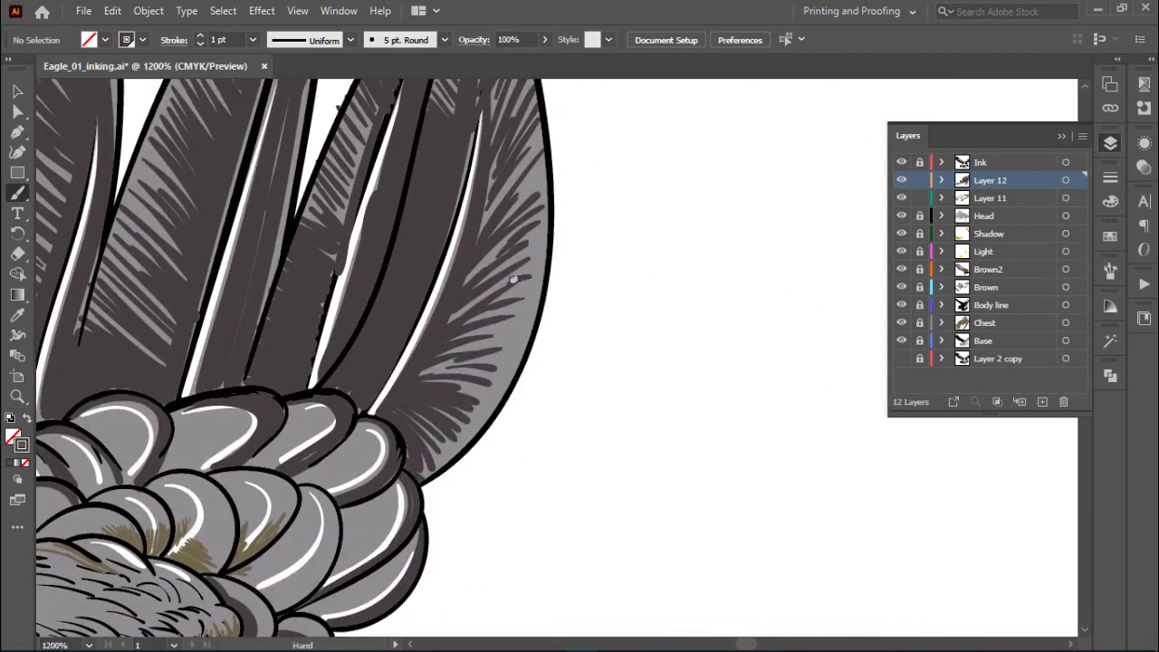
pyautogui.keyDown('alt'); pyautogui.scroll(1, 426, 326); pyautogui.keyUp('alt')
pyautogui.scroll(2, 457, 290)
pyautogui.moveTo(457, 290); pyautogui.dragTo(794, 161)
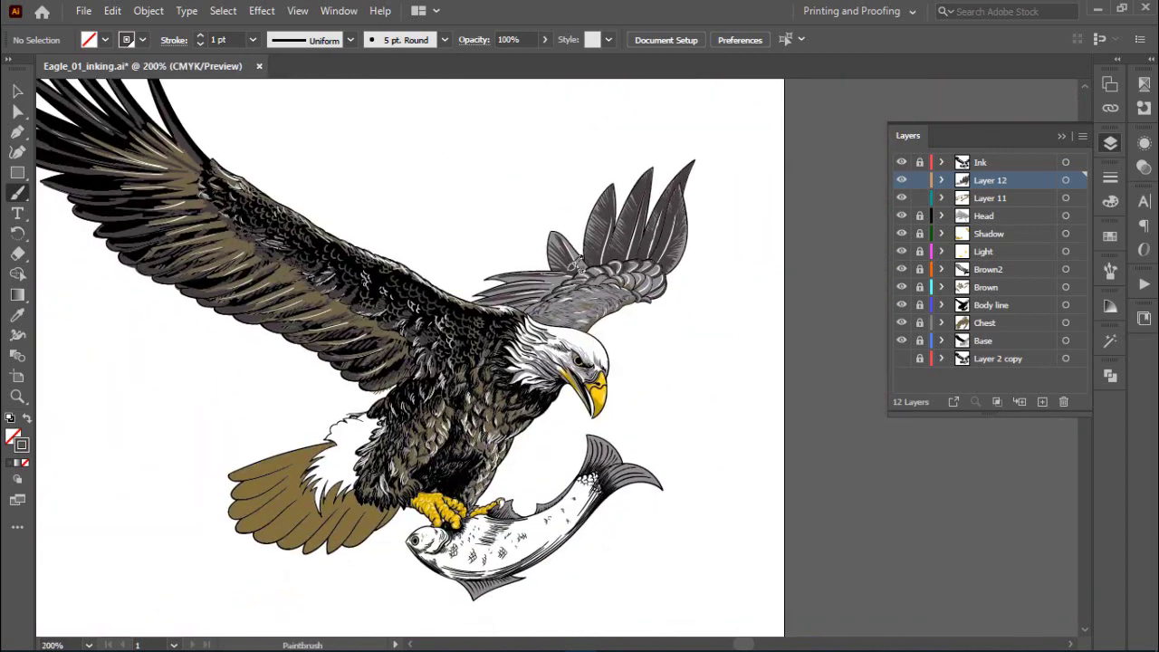
pyautogui.keyDown('alt'); pyautogui.scroll(-2, 793, 161); pyautogui.keyUp('alt')
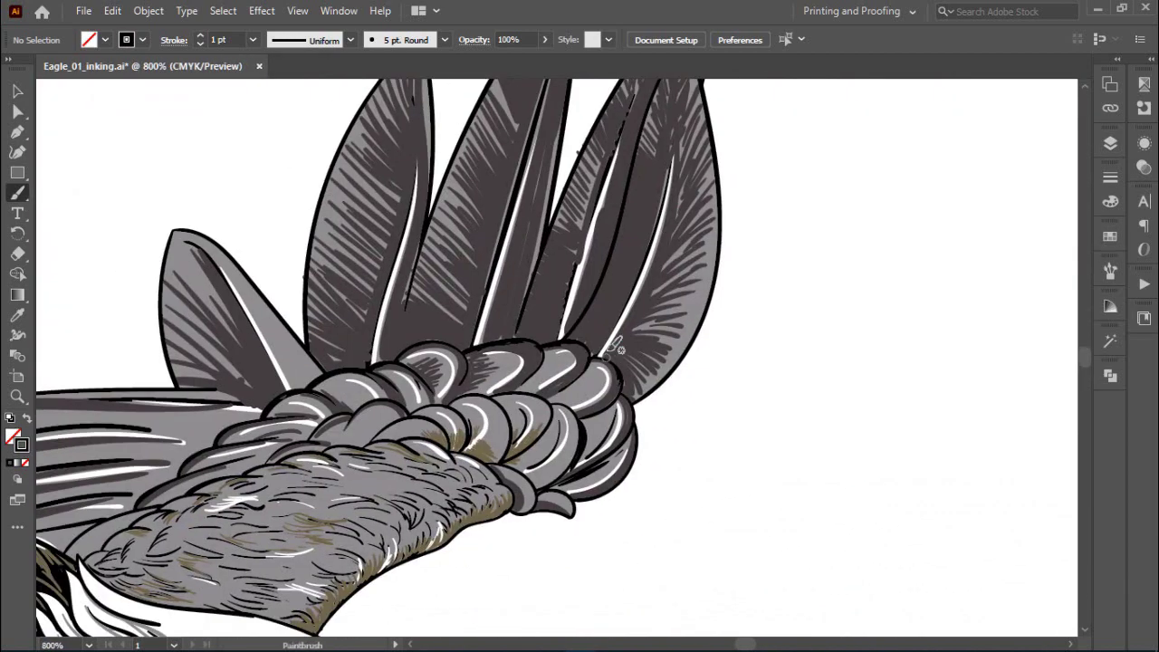
pyautogui.keyDown('alt'); pyautogui.scroll(1, 574, 280); pyautogui.keyUp('alt')
pyautogui.scroll(-1, 541, 360)
pyautogui.hscroll(-2, 541, 359)
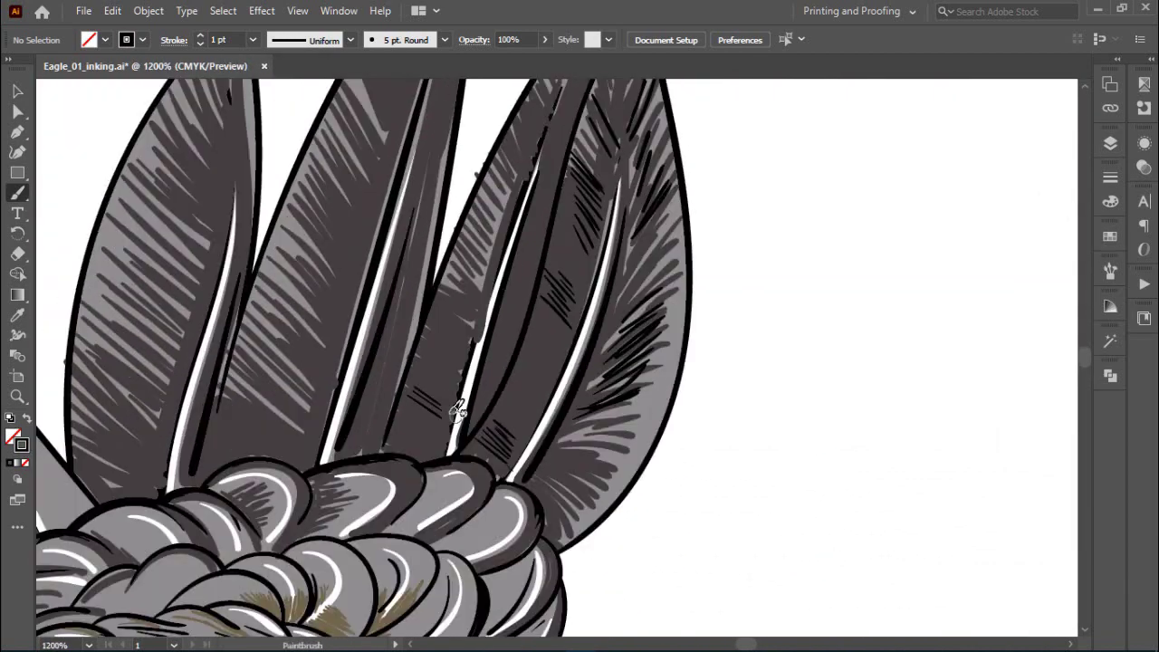
pyautogui.hscroll(-2, 453, 401)
pyautogui.hscroll(-2, 457, 434)
pyautogui.hscroll(-2, 463, 469)
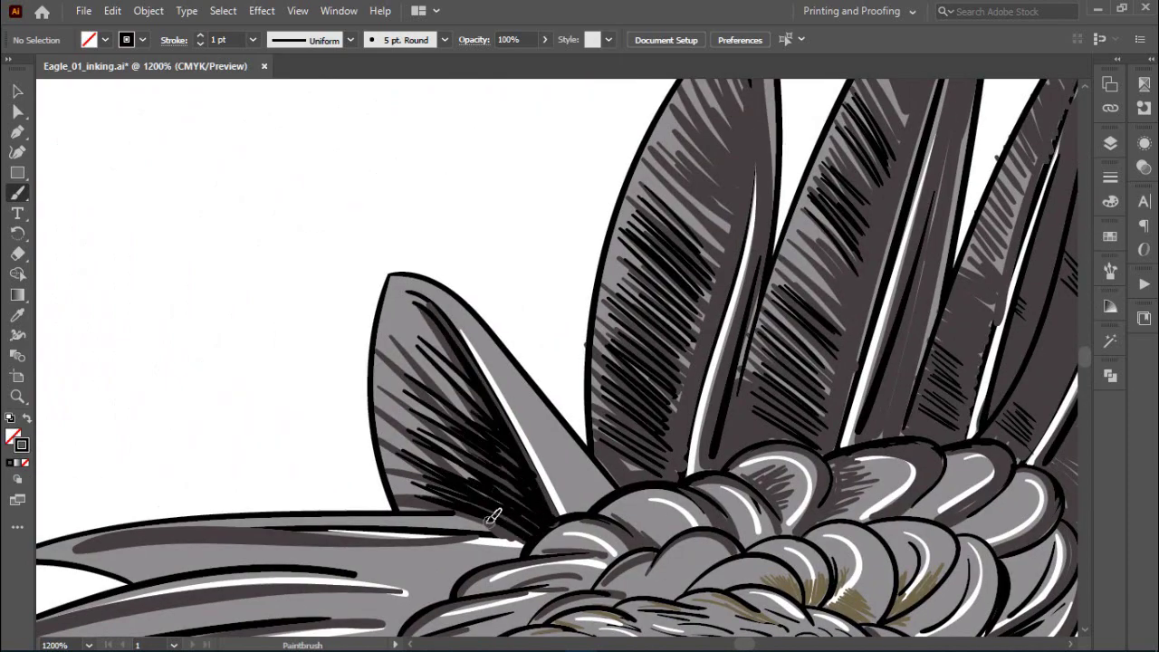
pyautogui.keyDown('alt'); pyautogui.scroll(-3, 492, 516); pyautogui.keyUp('alt')
pyautogui.keyDown('alt'); pyautogui.scroll(3, 433, 319); pyautogui.keyUp('alt')
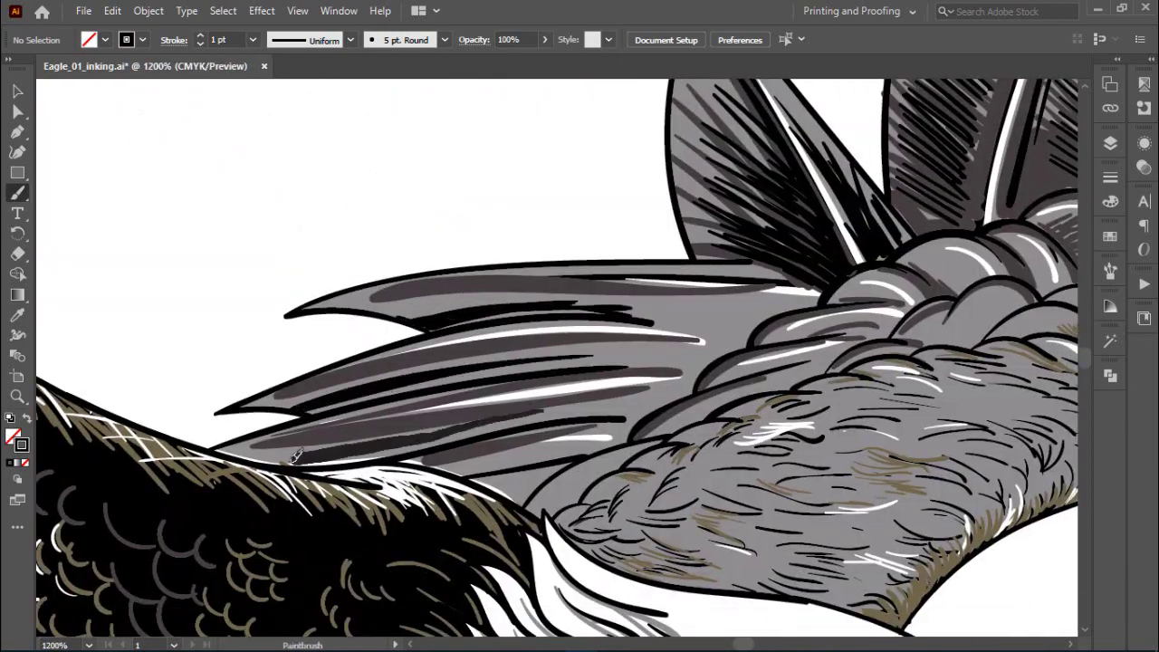
pyautogui.keyDown('alt'); pyautogui.scroll(-3, 296, 455); pyautogui.keyUp('alt')
pyautogui.keyDown('alt'); pyautogui.scroll(2, 478, 212); pyautogui.keyUp('alt')
pyautogui.keyDown('alt'); pyautogui.scroll(1, 445, 285); pyautogui.keyUp('alt')
# Pick a light gray stroke colour from the Swatches panel.
pyautogui.scroll(-2, 665, 328)
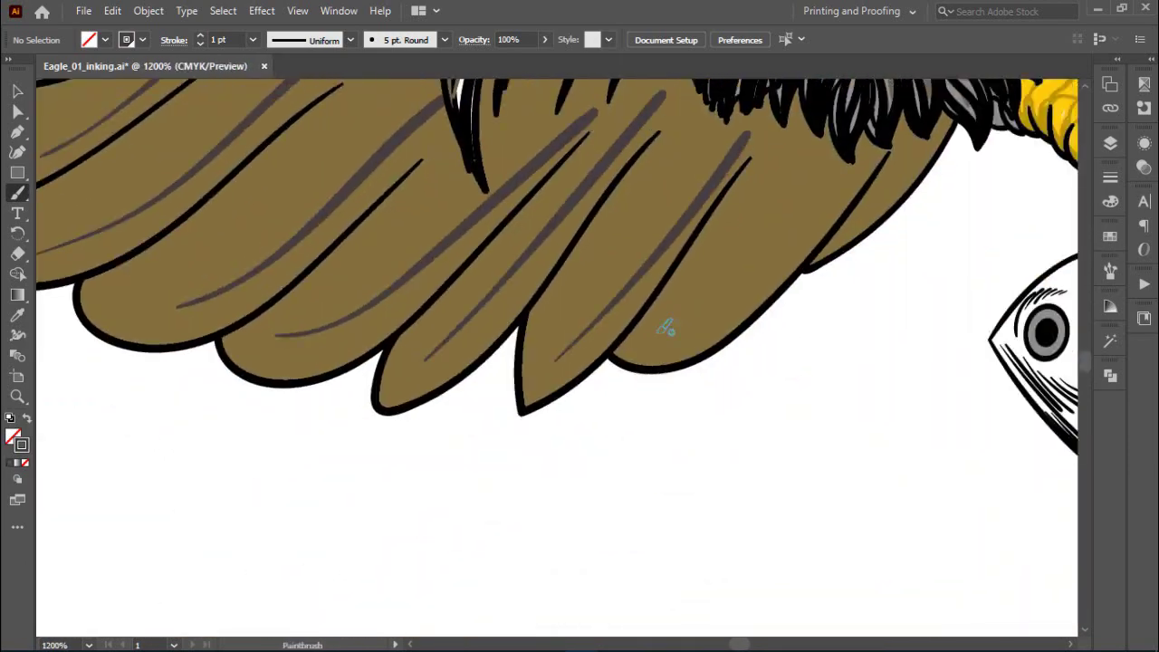
pyautogui.keyDown('alt'); pyautogui.scroll(-3, 665, 328); pyautogui.keyUp('alt')
pyautogui.click(1111, 236)
pyautogui.keyDown('alt'); pyautogui.scroll(2, 480, 251); pyautogui.keyUp('alt')
pyautogui.keyDown('alt'); pyautogui.scroll(1, 513, 286); pyautogui.keyUp('alt')
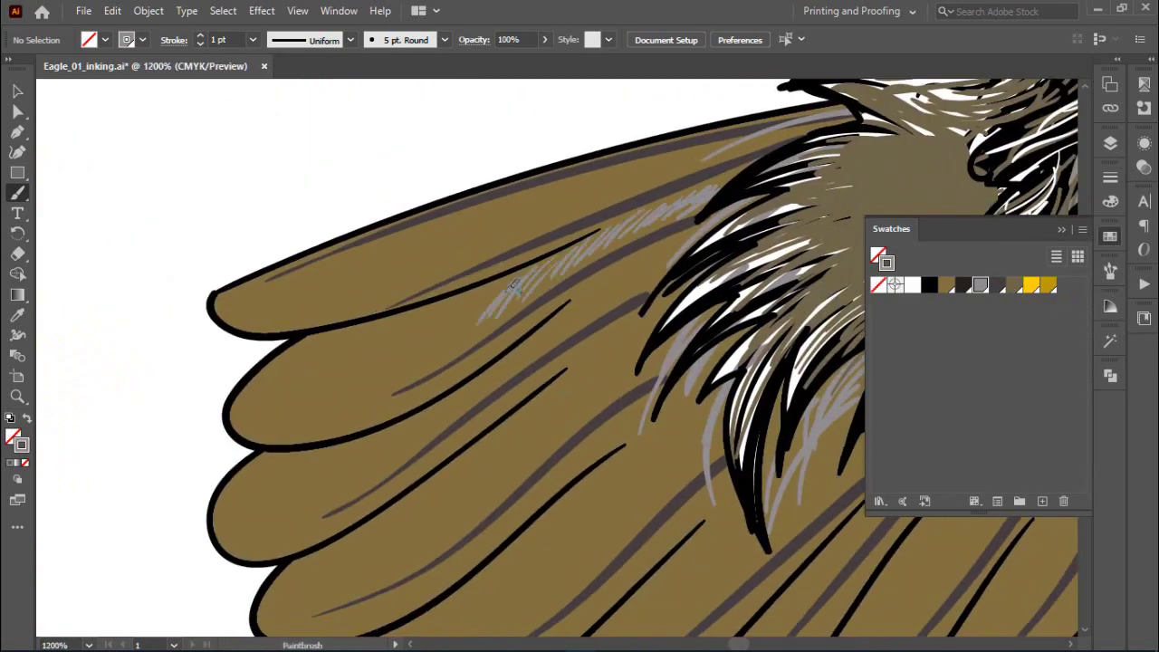
pyautogui.scroll(2, 306, 387)
pyautogui.scroll(-5, 306, 388)
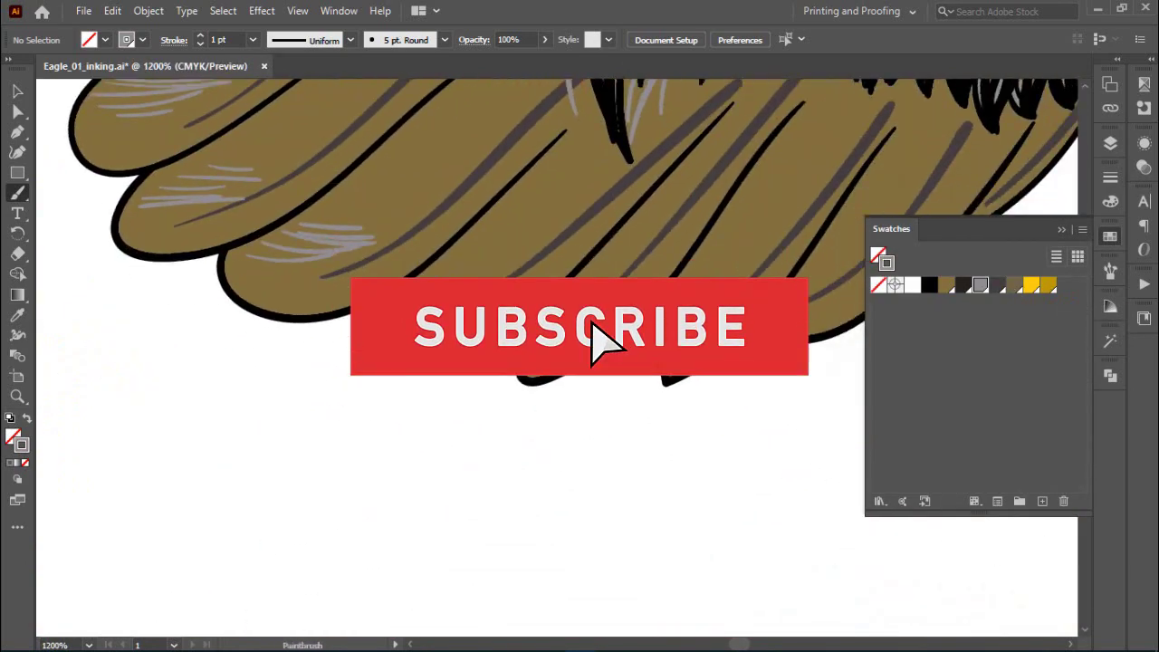
# Switch the stroke to white for highlight streaks on the brown wing feathers.
pyautogui.click(912, 286)
pyautogui.keyDown('alt'); pyautogui.scroll(-1, 544, 362); pyautogui.keyUp('alt')
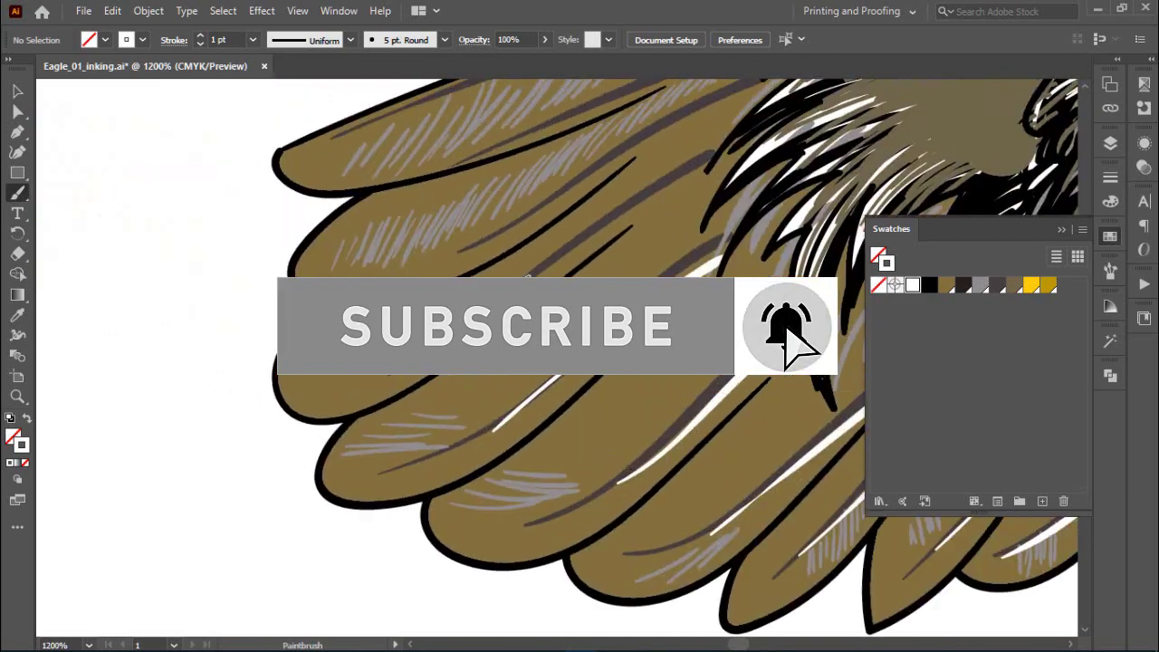
pyautogui.keyDown('alt'); pyautogui.scroll(1, 544, 362); pyautogui.keyUp('alt')
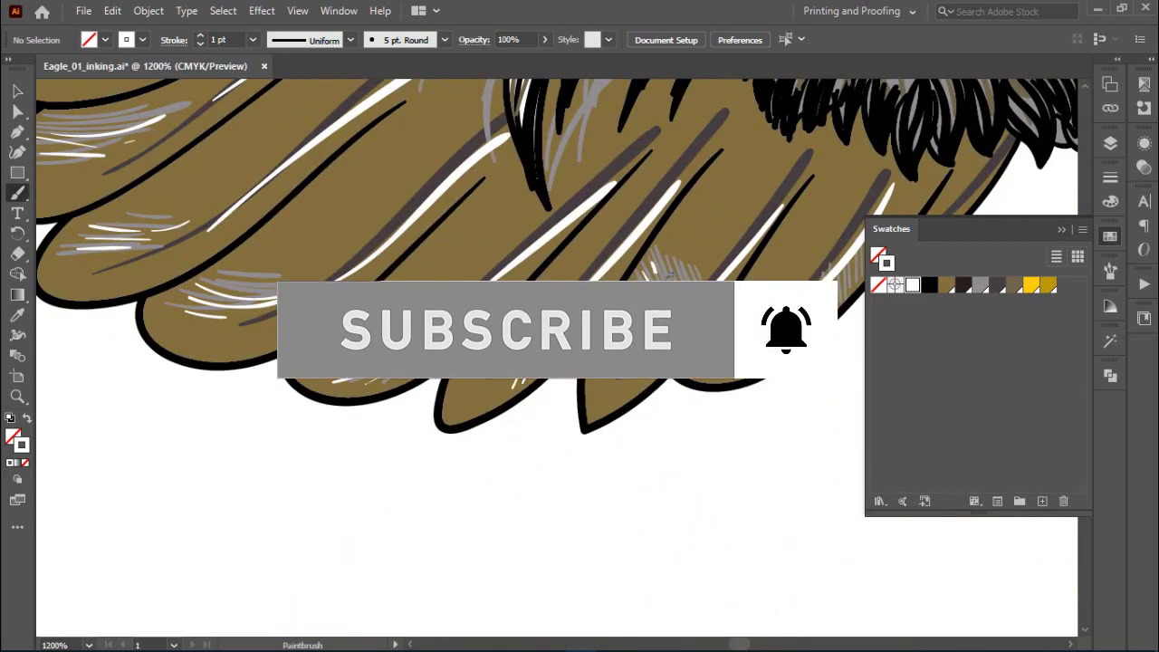
pyautogui.keyDown('alt'); pyautogui.scroll(-1, 652, 269); pyautogui.keyUp('alt')
pyautogui.keyDown('alt'); pyautogui.scroll(-2, 616, 272); pyautogui.keyUp('alt')
pyautogui.keyDown('alt'); pyautogui.scroll(2, 580, 271); pyautogui.keyUp('alt')
pyautogui.keyDown('alt'); pyautogui.scroll(-1, 558, 272); pyautogui.keyUp('alt')
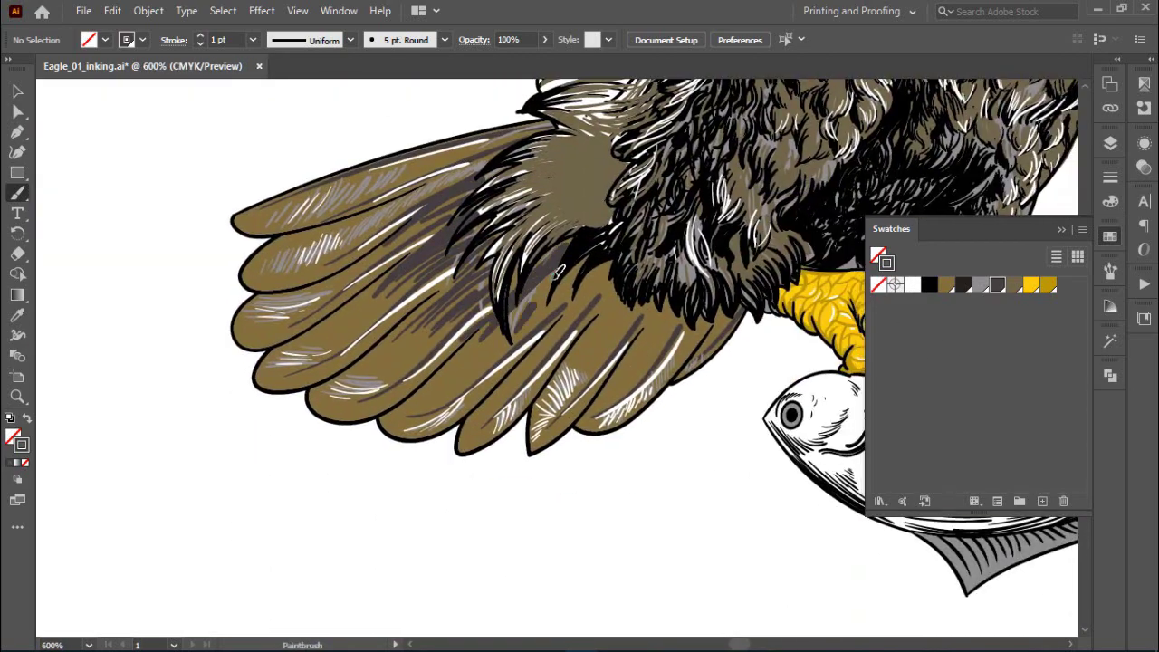
pyautogui.keyDown('alt'); pyautogui.scroll(-2, 559, 271); pyautogui.keyUp('alt')
pyautogui.keyDown('alt'); pyautogui.scroll(-1, 570, 285); pyautogui.keyUp('alt')
pyautogui.keyDown('alt'); pyautogui.scroll(3, 584, 308); pyautogui.keyUp('alt')
pyautogui.keyDown('alt'); pyautogui.scroll(1, 601, 328); pyautogui.keyUp('alt')
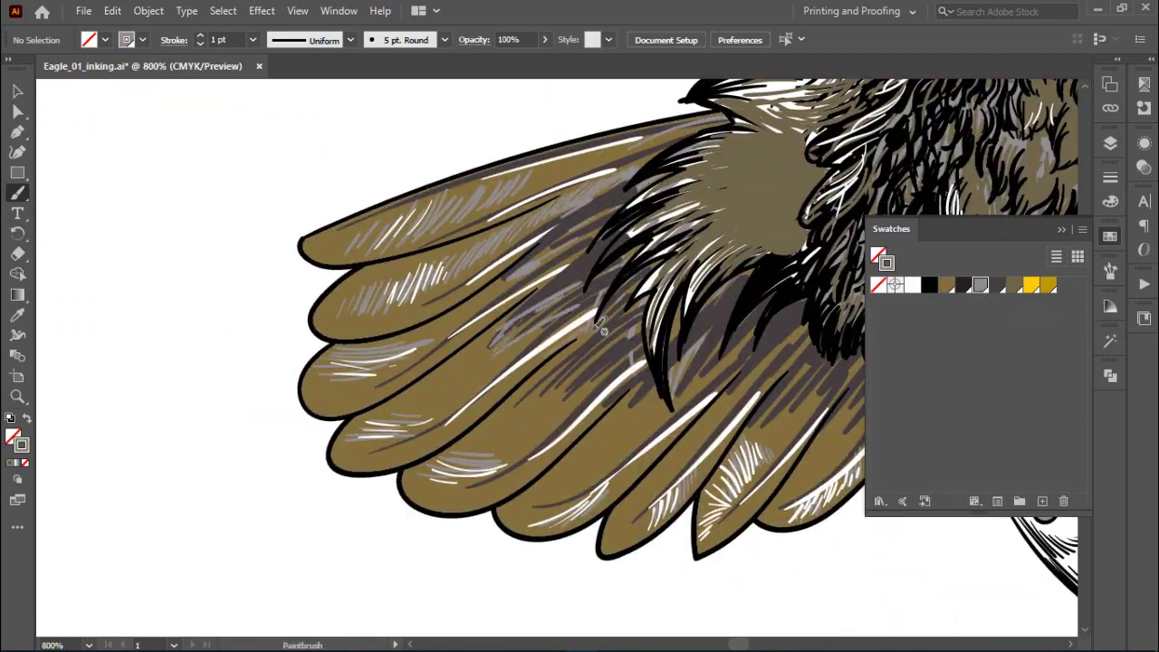
pyautogui.keyDown('alt'); pyautogui.scroll(-2, 600, 328); pyautogui.keyUp('alt')
pyautogui.keyDown('alt'); pyautogui.scroll(3, 580, 324); pyautogui.keyUp('alt')
# Review the fish's grey highlights, then put away the Swatches panel.
pyautogui.keyDown('alt'); pyautogui.scroll(1, 576, 322); pyautogui.keyUp('alt')
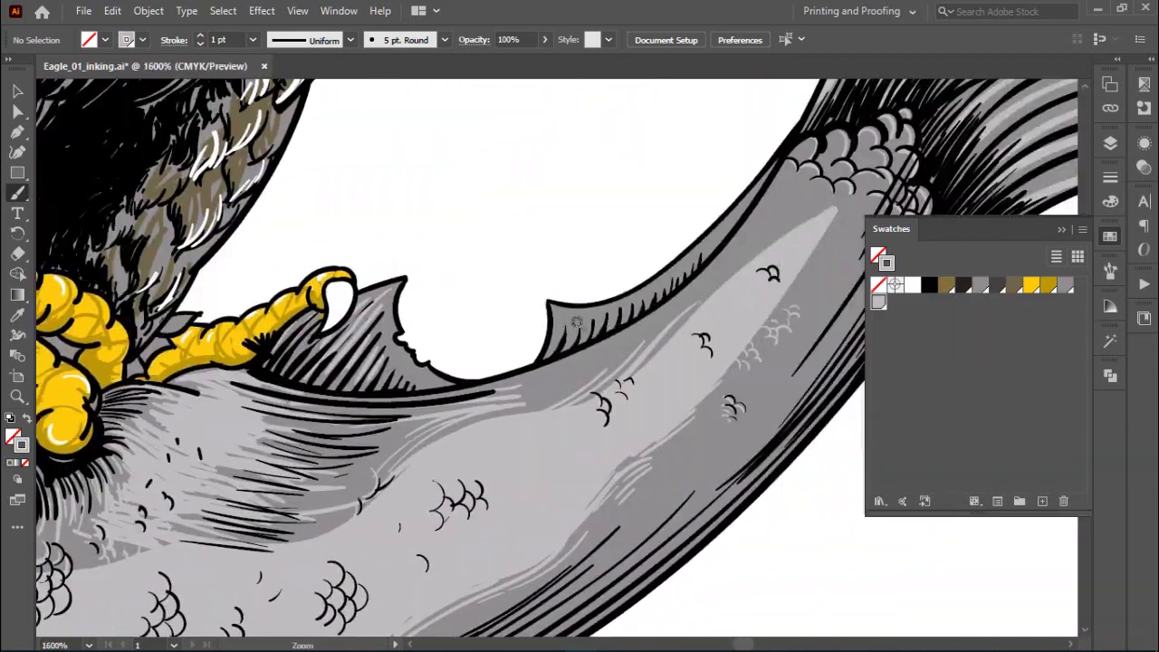
pyautogui.keyDown('alt'); pyautogui.scroll(1, 576, 322); pyautogui.keyUp('alt')
pyautogui.keyDown('alt'); pyautogui.scroll(-1, 640, 260); pyautogui.keyUp('alt')
pyautogui.keyDown('alt'); pyautogui.scroll(-1, 508, 317); pyautogui.keyUp('alt')
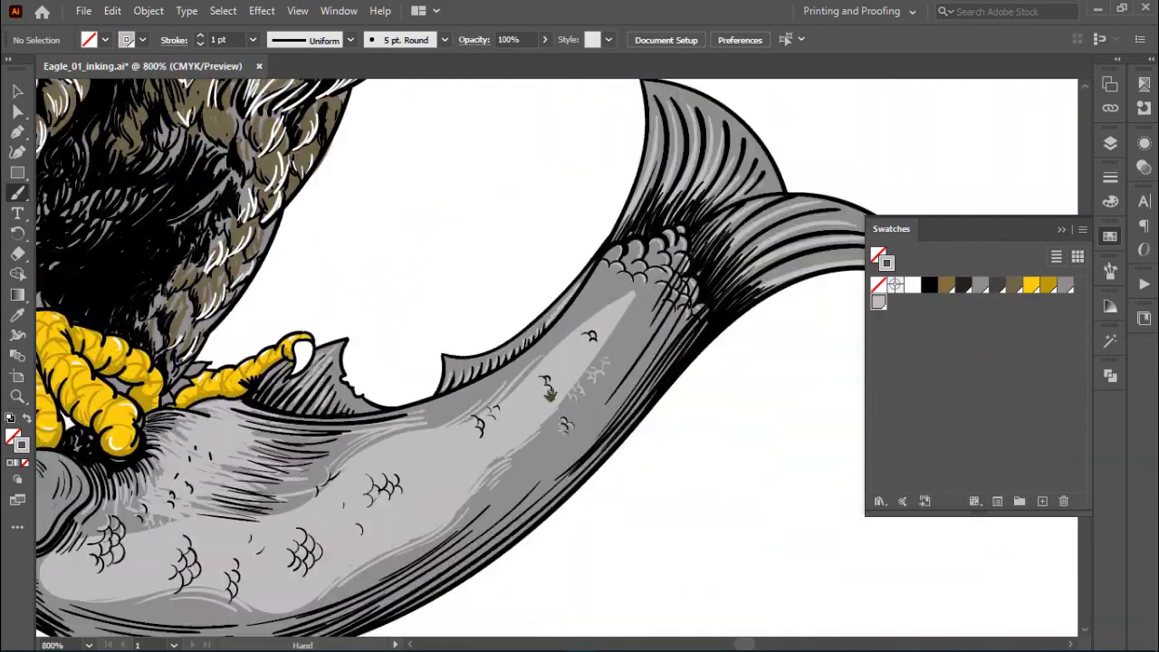
pyautogui.keyDown('alt'); pyautogui.scroll(1, 389, 385); pyautogui.keyUp('alt')
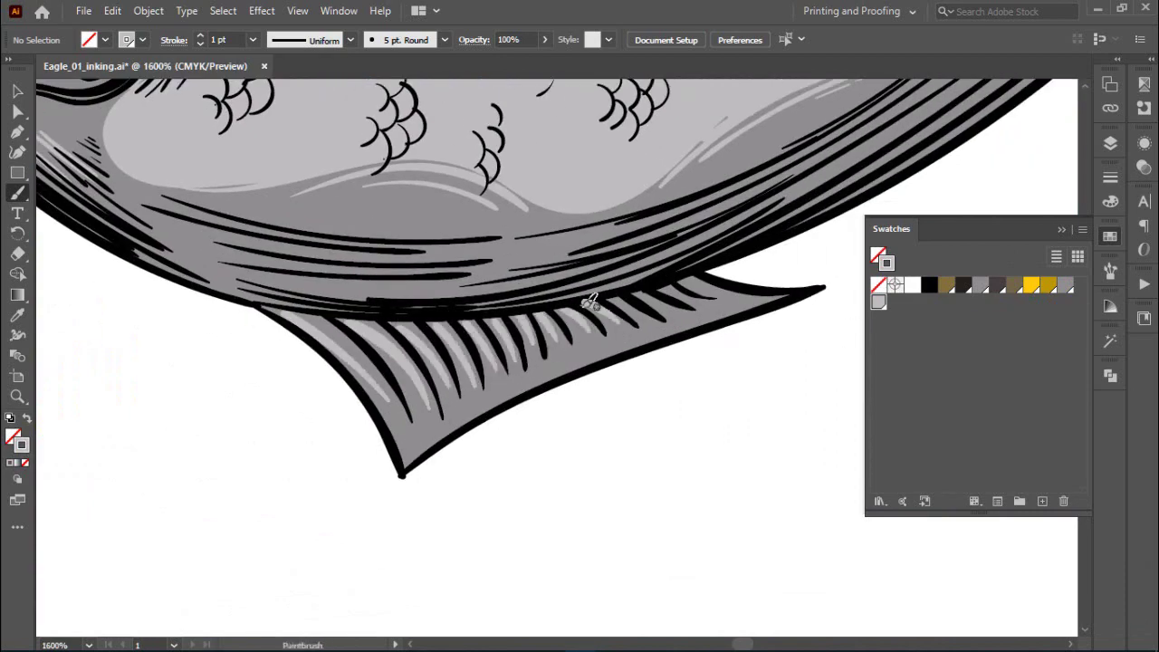
pyautogui.keyDown('alt'); pyautogui.scroll(-1, 589, 302); pyautogui.keyUp('alt')
pyautogui.scroll(1, 667, 280)
pyautogui.scroll(-1, 414, 259)
pyautogui.scroll(2, 761, 154)
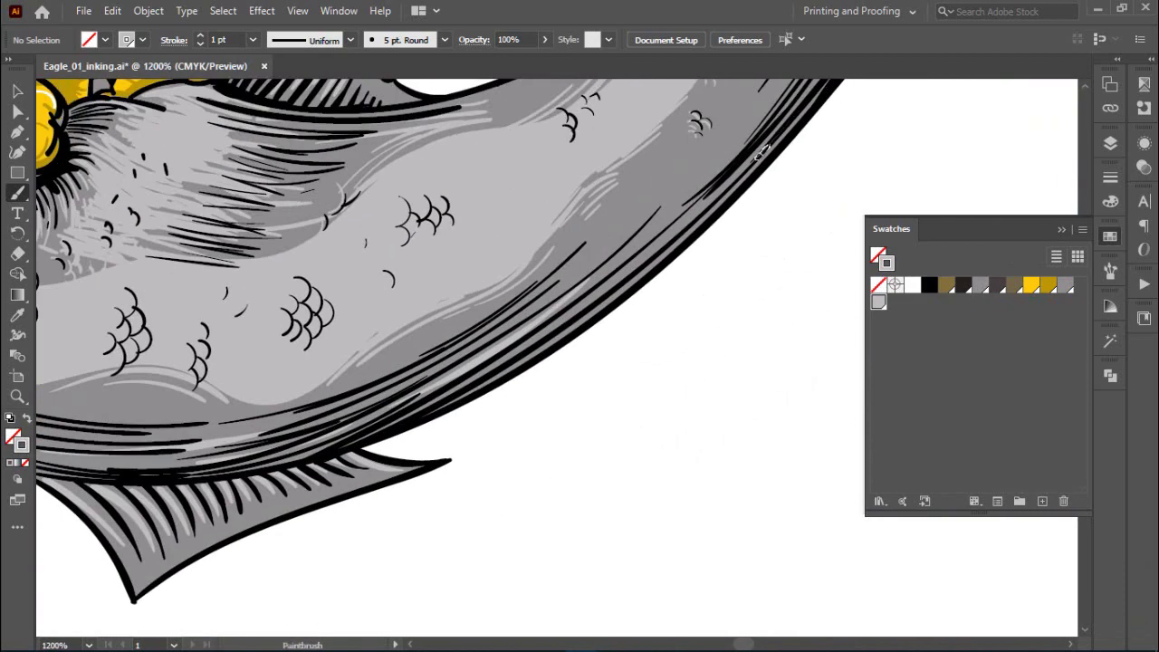
pyautogui.scroll(3, 761, 154)
pyautogui.scroll(-5, 523, 240)
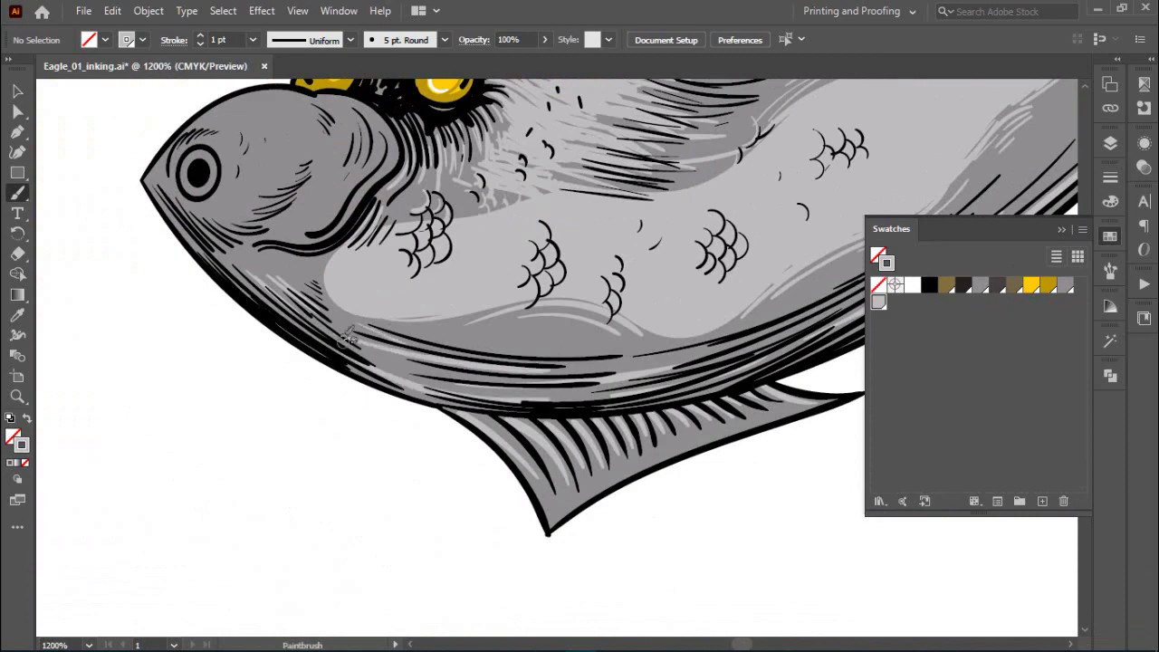
pyautogui.keyDown('alt'); pyautogui.scroll(1, 544, 306); pyautogui.keyUp('alt')
pyautogui.keyDown('alt'); pyautogui.scroll(-1, 543, 306); pyautogui.keyUp('alt')
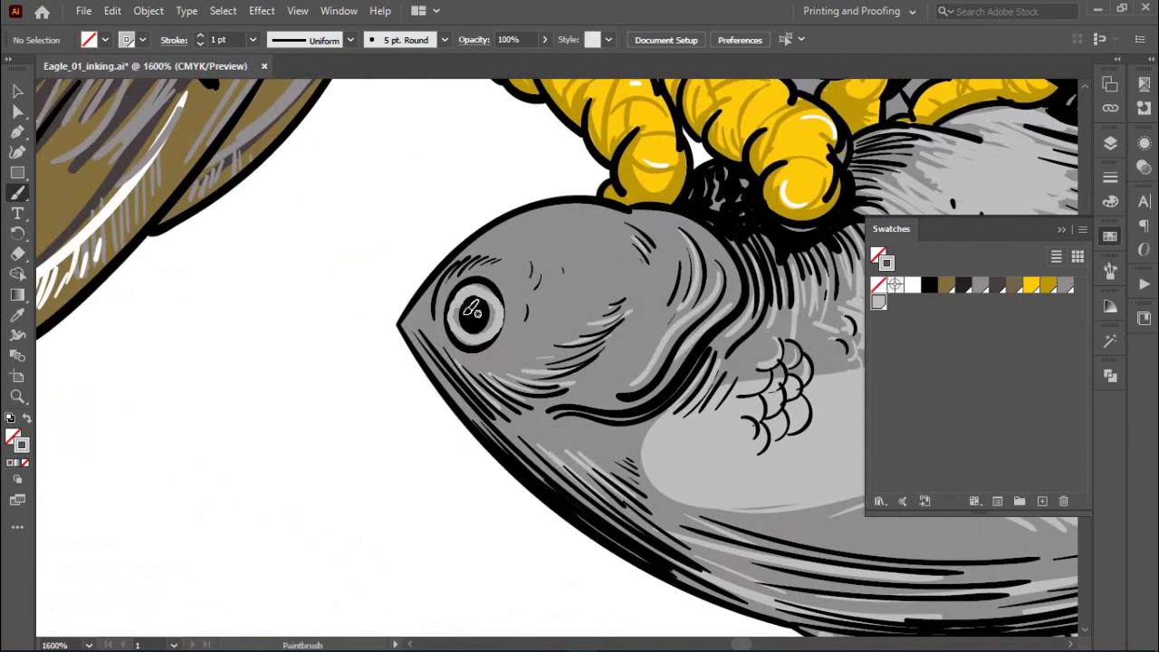
pyautogui.keyDown('alt'); pyautogui.scroll(1, 471, 362); pyautogui.keyUp('alt')
pyautogui.keyDown('alt'); pyautogui.scroll(-4, 462, 363); pyautogui.keyUp('alt')
pyautogui.keyDown('alt'); pyautogui.scroll(-1, 471, 362); pyautogui.keyUp('alt')
pyautogui.keyDown('alt'); pyautogui.scroll(3, 652, 335); pyautogui.keyUp('alt')
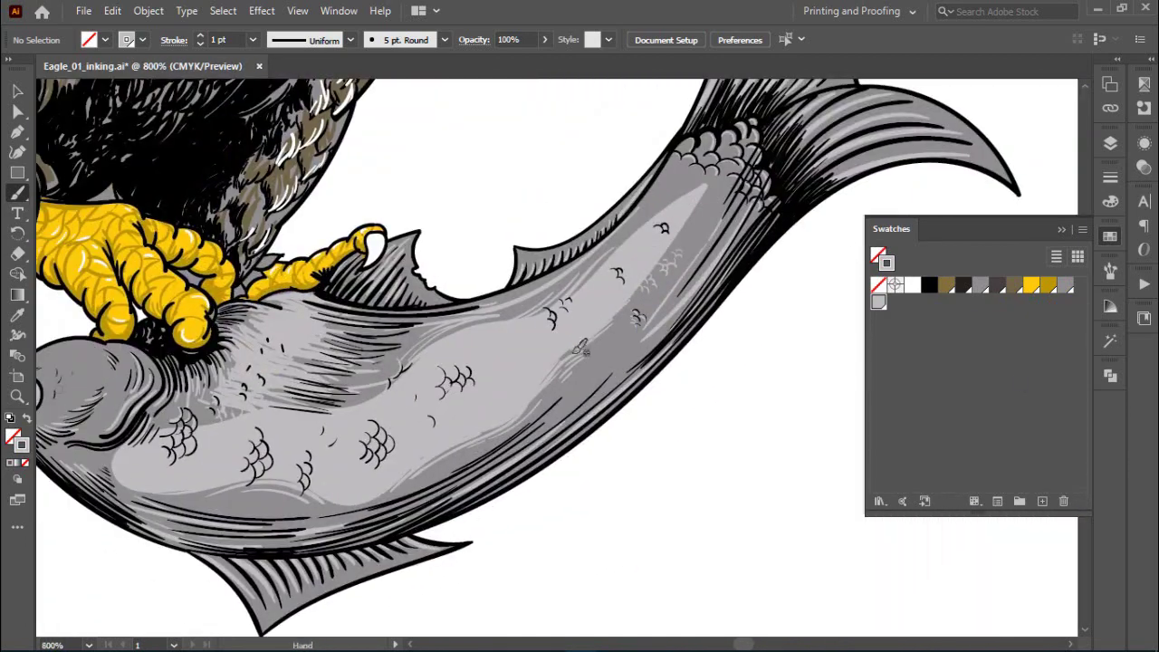
pyautogui.click(1110, 143)
# Bring up the Brushes panel and the calligraphic brush's options dialog.
pyautogui.keyDown('alt'); pyautogui.scroll(1, 585, 328); pyautogui.keyUp('alt')
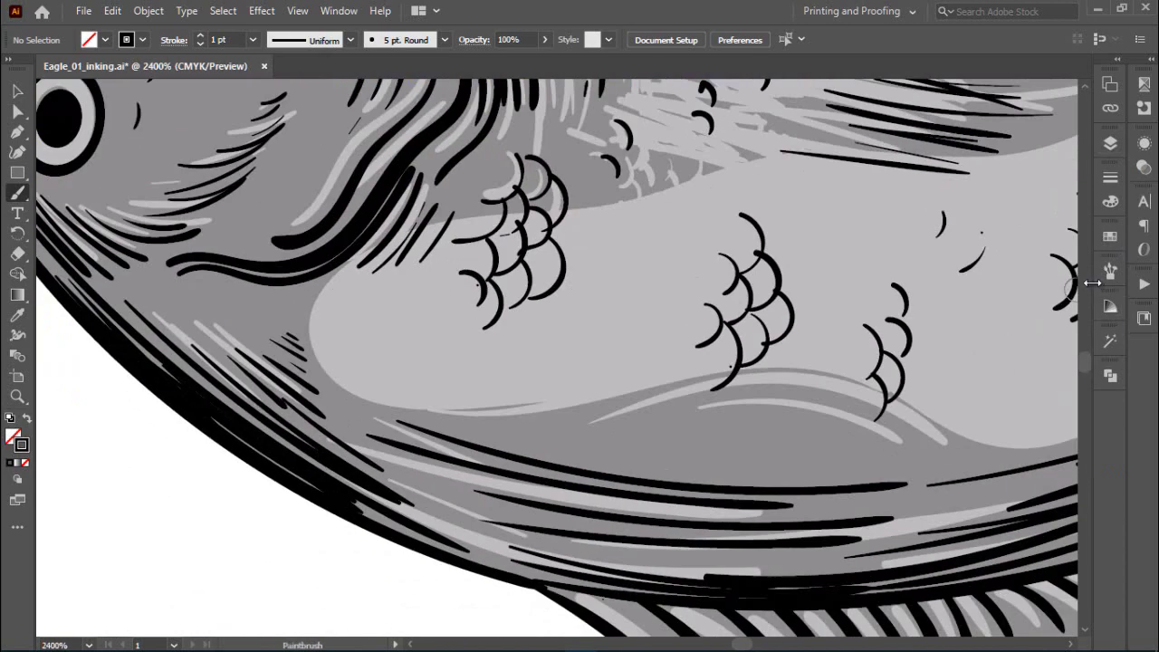
pyautogui.click(1110, 269)
pyautogui.doubleClick(986, 409)
# Draw black scale arcs behind the gill and across the front of the belly.
pyautogui.click(741, 455)
pyautogui.moveTo(483, 363); pyautogui.dragTo(474, 309)
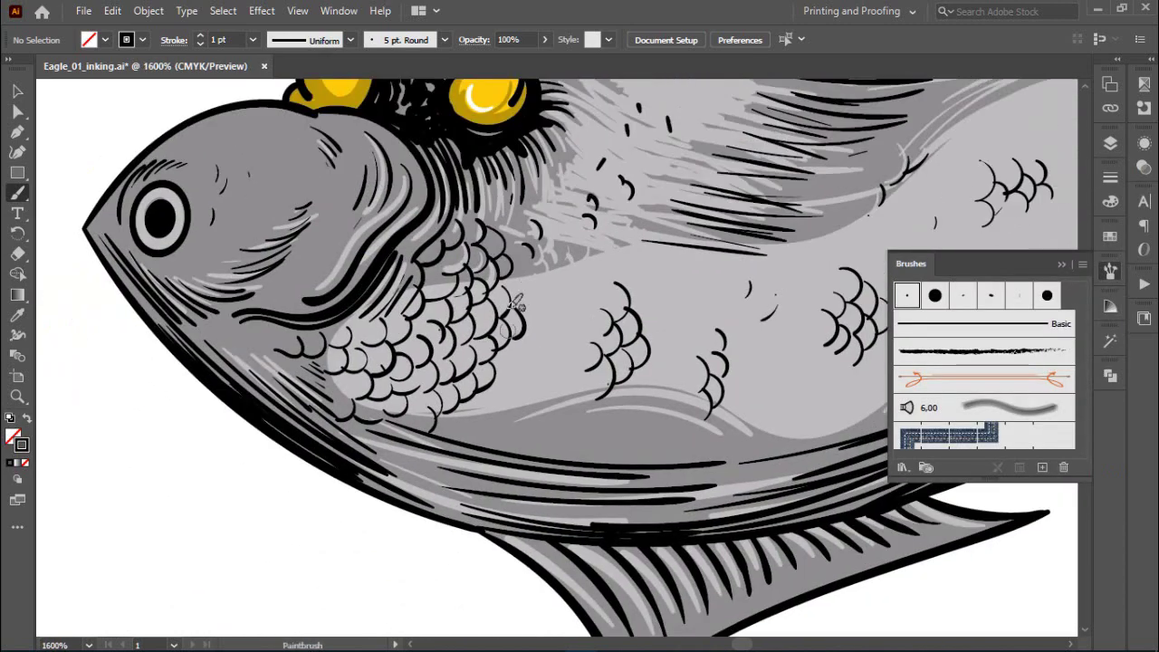
pyautogui.moveTo(451, 398); pyautogui.dragTo(446, 342)
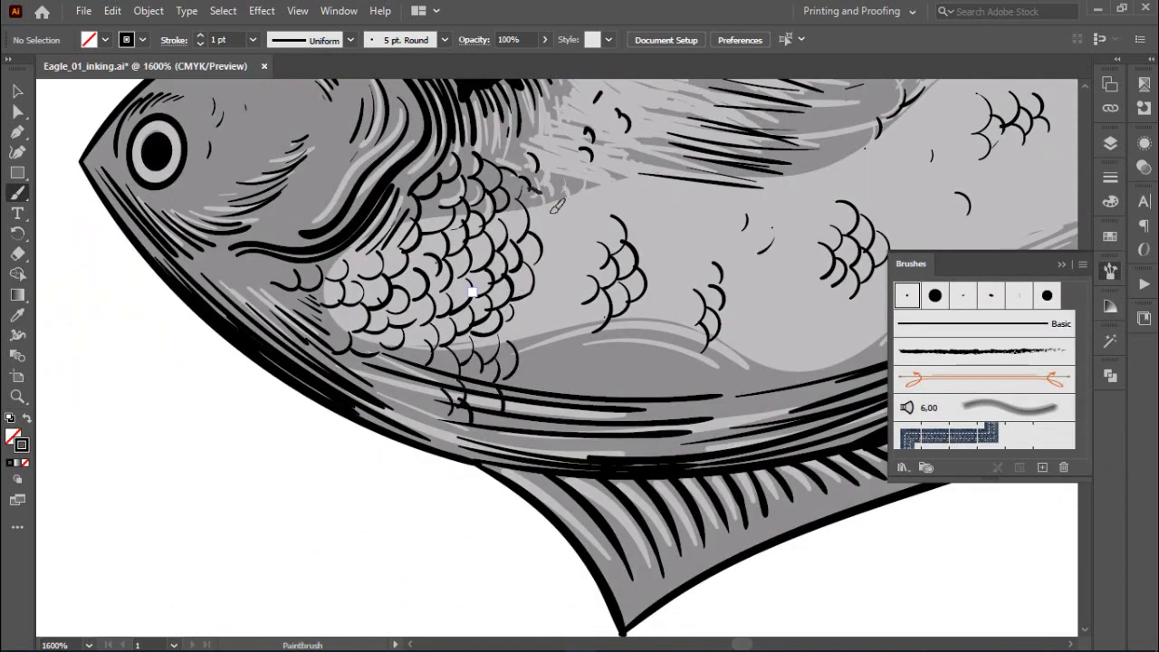
pyautogui.moveTo(590, 329)
pyautogui.mouseDown()
pyautogui.moveTo(605, 375)
pyautogui.moveTo(562, 233)
pyautogui.moveTo(505, 320)
pyautogui.mouseUp()
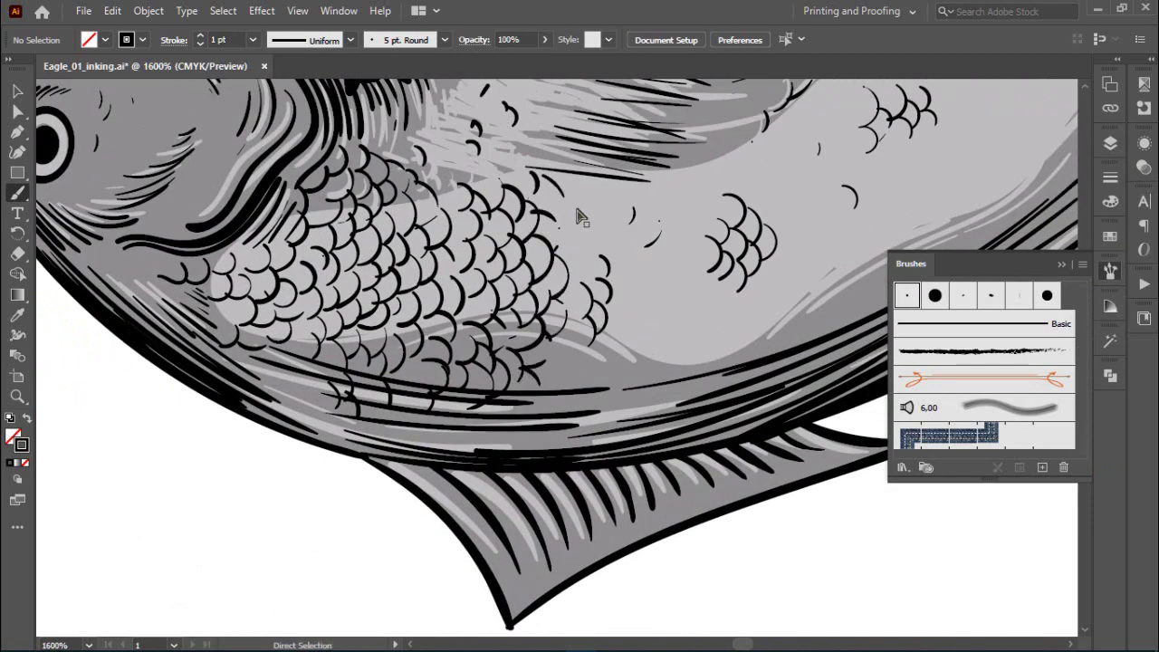
pyautogui.moveTo(581, 217)
pyautogui.mouseDown()
pyautogui.moveTo(489, 264)
pyautogui.moveTo(462, 344)
pyautogui.mouseUp()
pyautogui.moveTo(498, 252)
pyautogui.mouseDown()
pyautogui.moveTo(480, 294)
pyautogui.moveTo(410, 252)
pyautogui.mouseUp()
pyautogui.moveTo(458, 281); pyautogui.dragTo(448, 385)
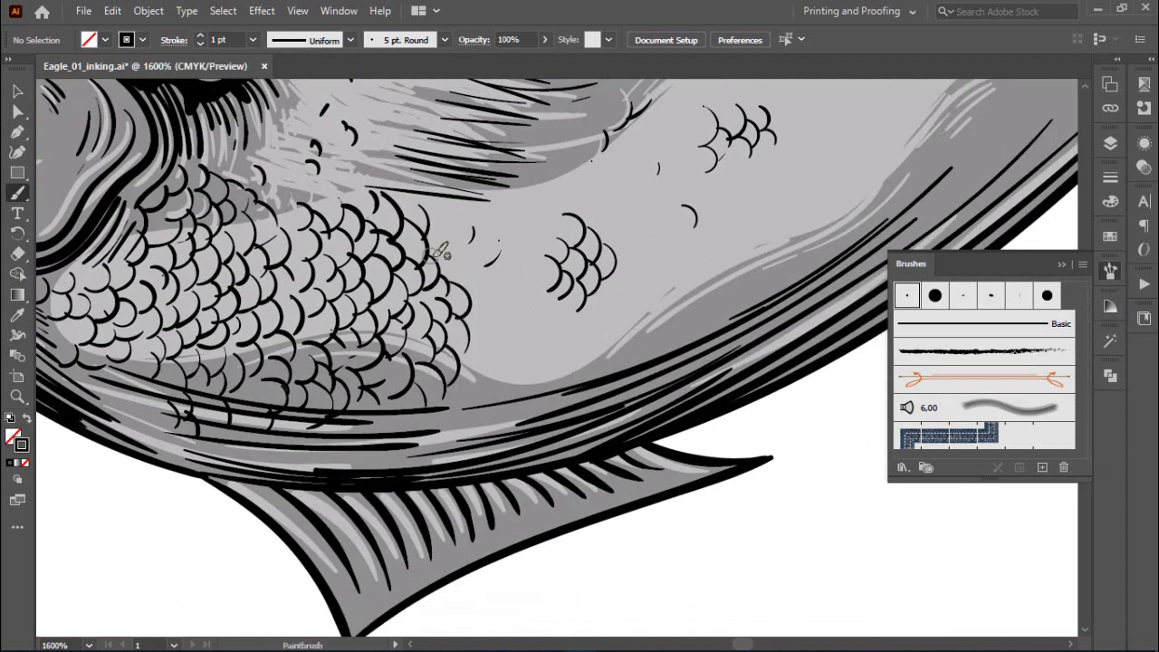
pyautogui.moveTo(439, 252); pyautogui.dragTo(453, 288)
pyautogui.moveTo(471, 213); pyautogui.dragTo(464, 372)
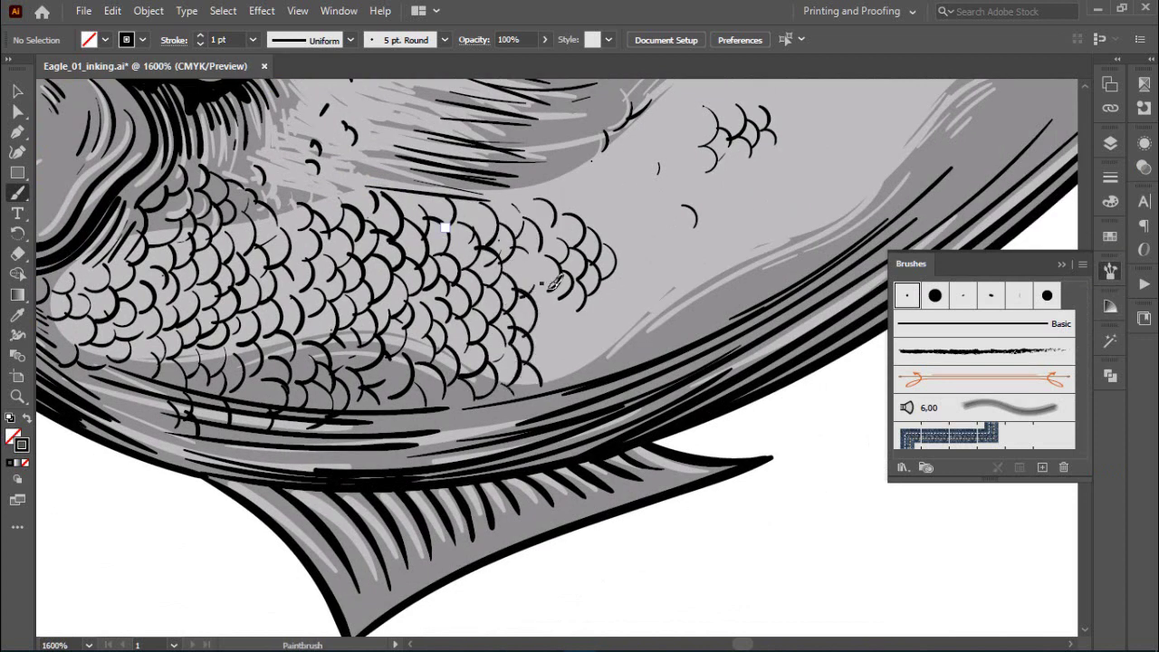
pyautogui.moveTo(554, 283); pyautogui.dragTo(470, 292)
pyautogui.moveTo(469, 185)
pyautogui.mouseDown()
pyautogui.moveTo(504, 212)
pyautogui.moveTo(554, 214)
pyautogui.moveTo(566, 256)
pyautogui.moveTo(500, 344)
pyautogui.mouseUp()
# Extend the black scale arcs along the belly toward the tail.
pyautogui.scroll(2, 570, 271)
pyautogui.hscroll(3, 534, 299)
pyautogui.moveTo(471, 266); pyautogui.dragTo(493, 285)
pyautogui.moveTo(471, 163); pyautogui.dragTo(500, 218)
pyautogui.moveTo(511, 163); pyautogui.dragTo(545, 226)
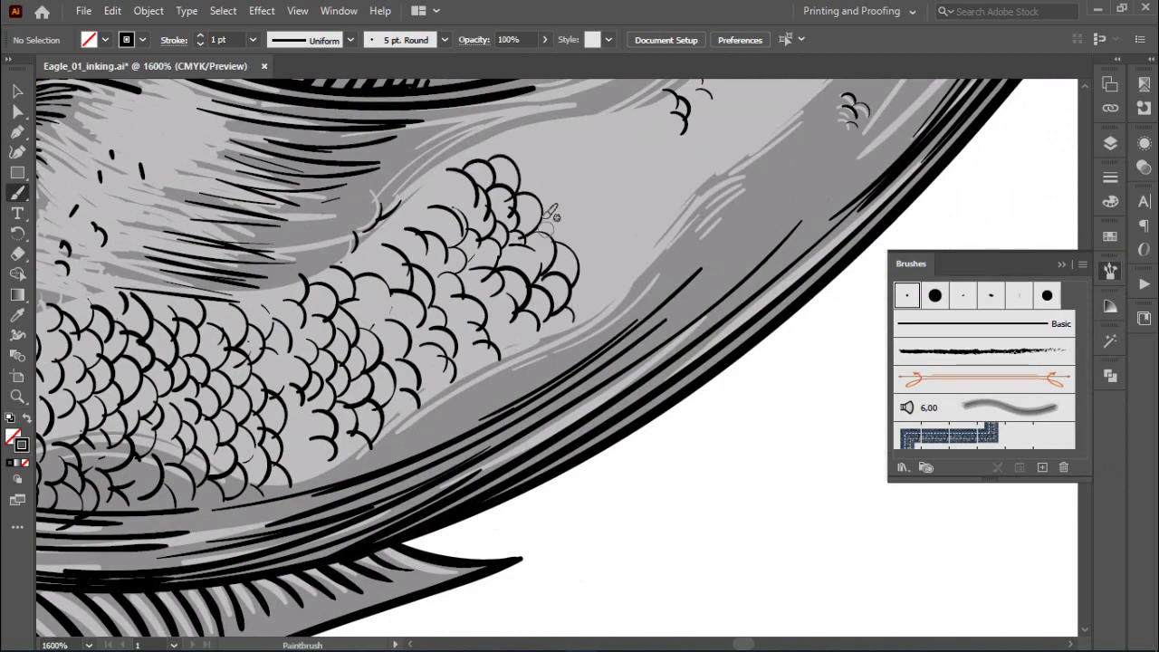
pyautogui.moveTo(529, 140); pyautogui.dragTo(549, 222)
pyautogui.hscroll(2, 544, 227)
pyautogui.moveTo(507, 168); pyautogui.dragTo(545, 218)
pyautogui.moveTo(551, 145)
pyautogui.mouseDown()
pyautogui.moveTo(588, 217)
pyautogui.moveTo(597, 277)
pyautogui.mouseUp()
pyautogui.scroll(3, 579, 272)
pyautogui.scroll(2, 634, 200)
pyautogui.moveTo(621, 223)
pyautogui.mouseDown()
pyautogui.moveTo(598, 264)
pyautogui.moveTo(625, 253)
pyautogui.moveTo(572, 294)
pyautogui.moveTo(600, 266)
pyautogui.mouseUp()
# Scroll around the fish to review the finished scale pattern.
pyautogui.scroll(2, 625, 208)
pyautogui.hscroll(2, 616, 217)
pyautogui.scroll(-5, 678, 138)
pyautogui.scroll(4, 580, 253)
pyautogui.scroll(-2, 598, 256)
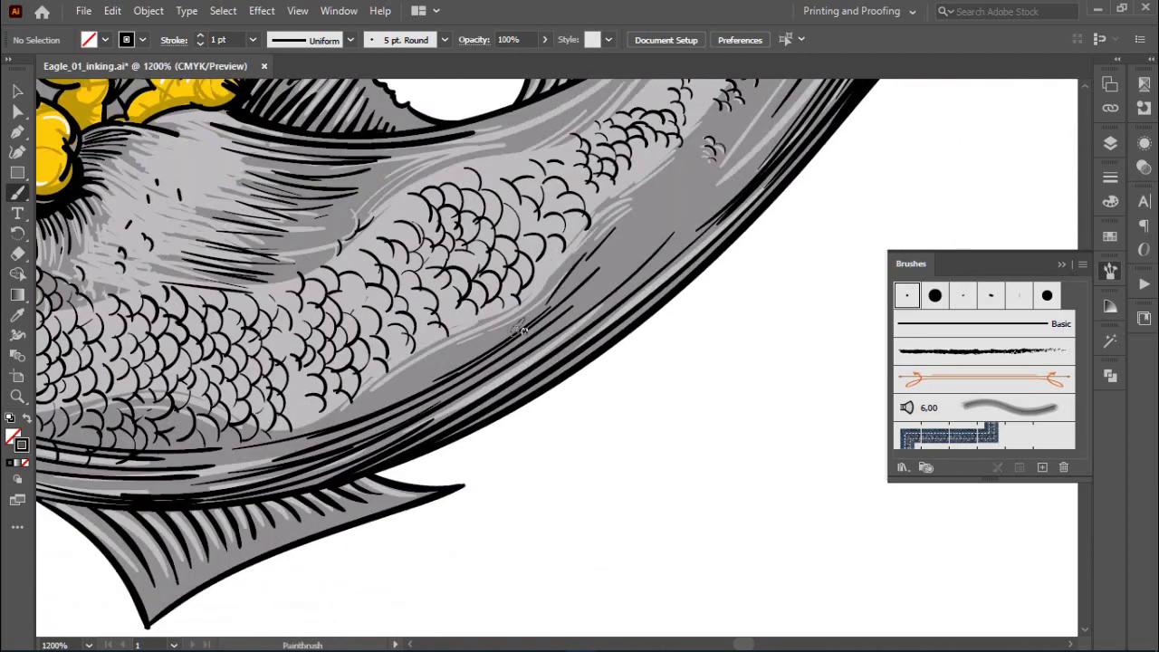
pyautogui.scroll(-2, 579, 271)
pyautogui.scroll(-2, 544, 272)
pyautogui.scroll(3, 438, 52)
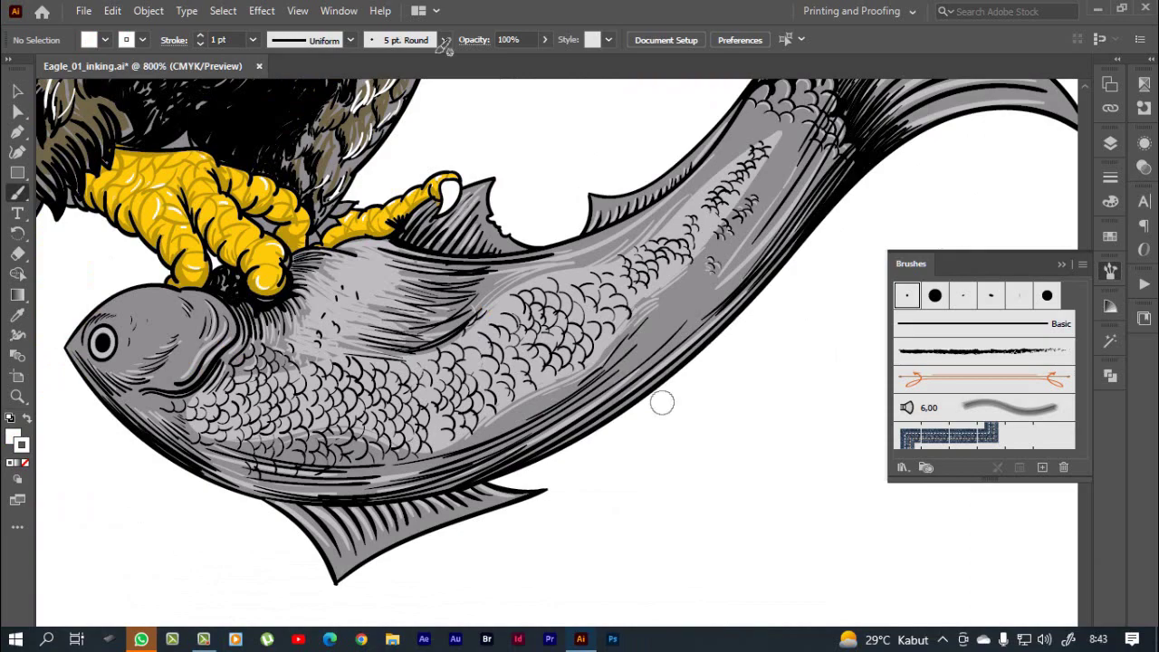
pyautogui.scroll(-2, 662, 402)
pyautogui.scroll(3, 480, 280)
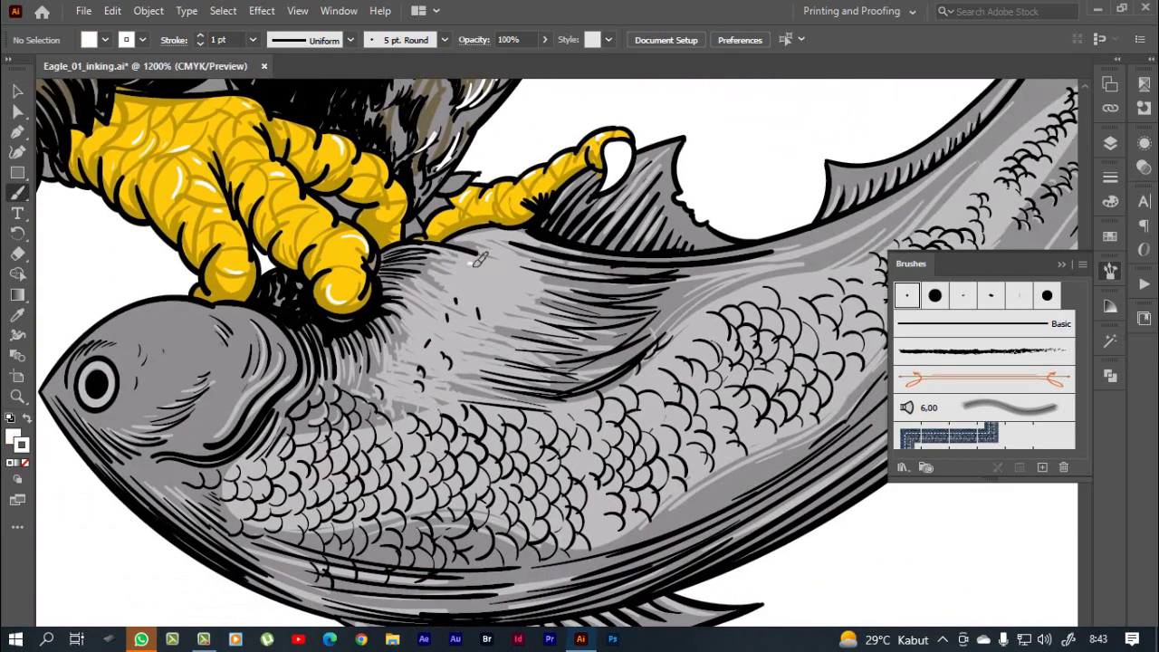
pyautogui.scroll(-2, 470, 292)
pyautogui.scroll(2, 435, 308)
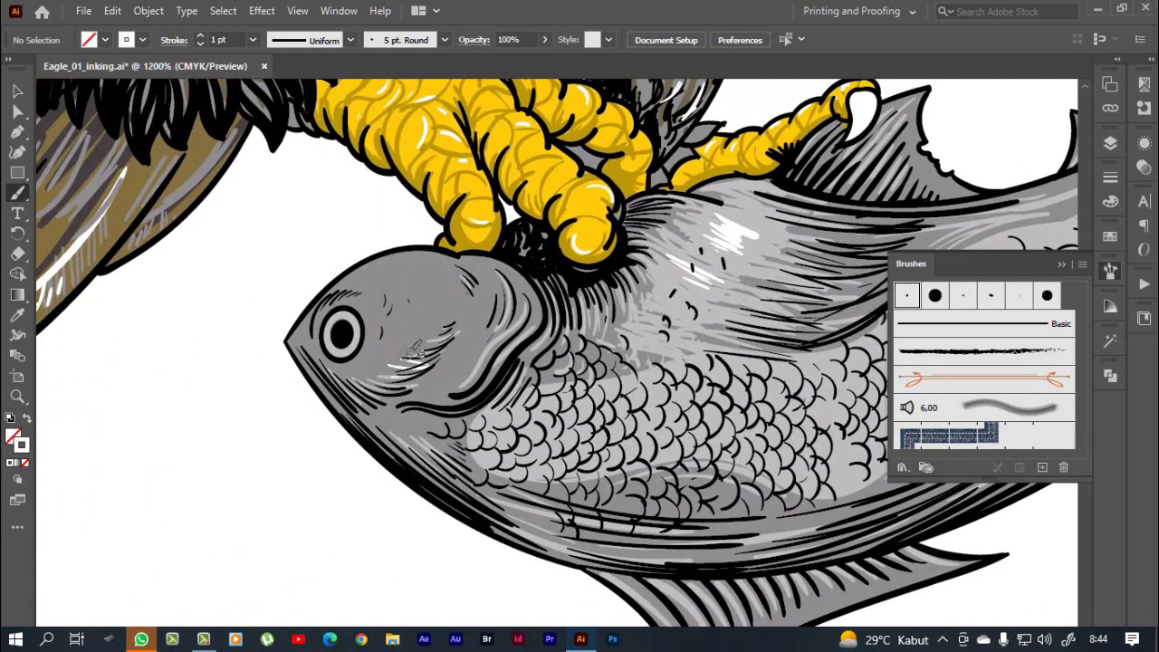
pyautogui.scroll(2, 435, 302)
pyautogui.scroll(-3, 533, 312)
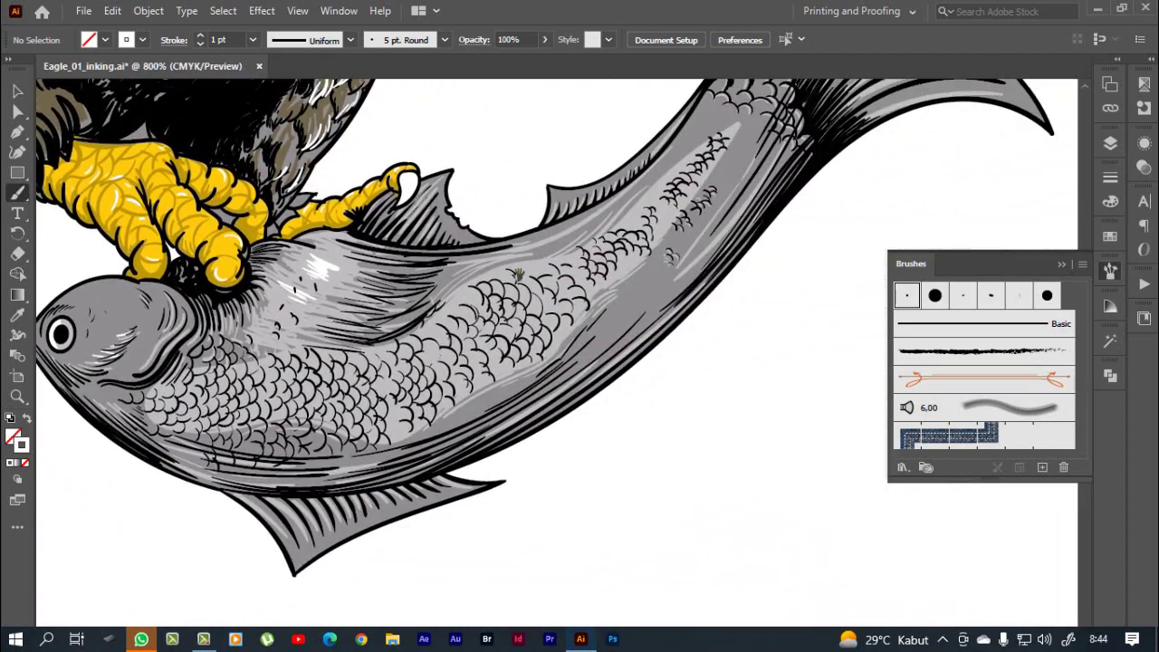
pyautogui.scroll(1, 627, 224)
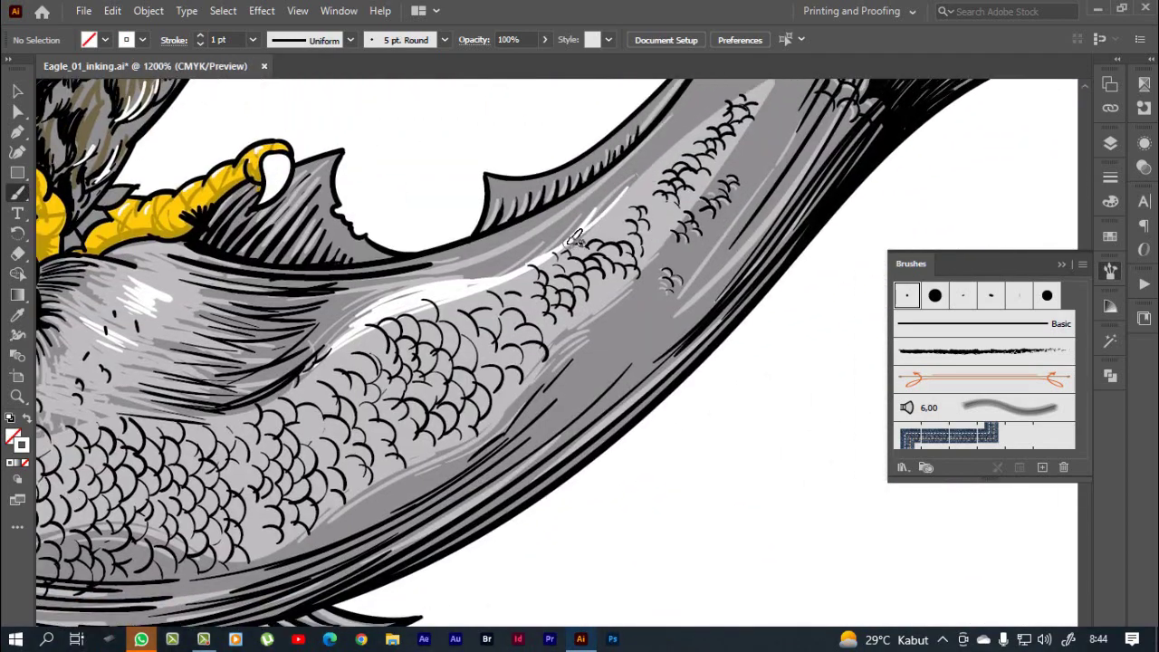
pyautogui.scroll(1, 433, 313)
pyautogui.scroll(1, 526, 285)
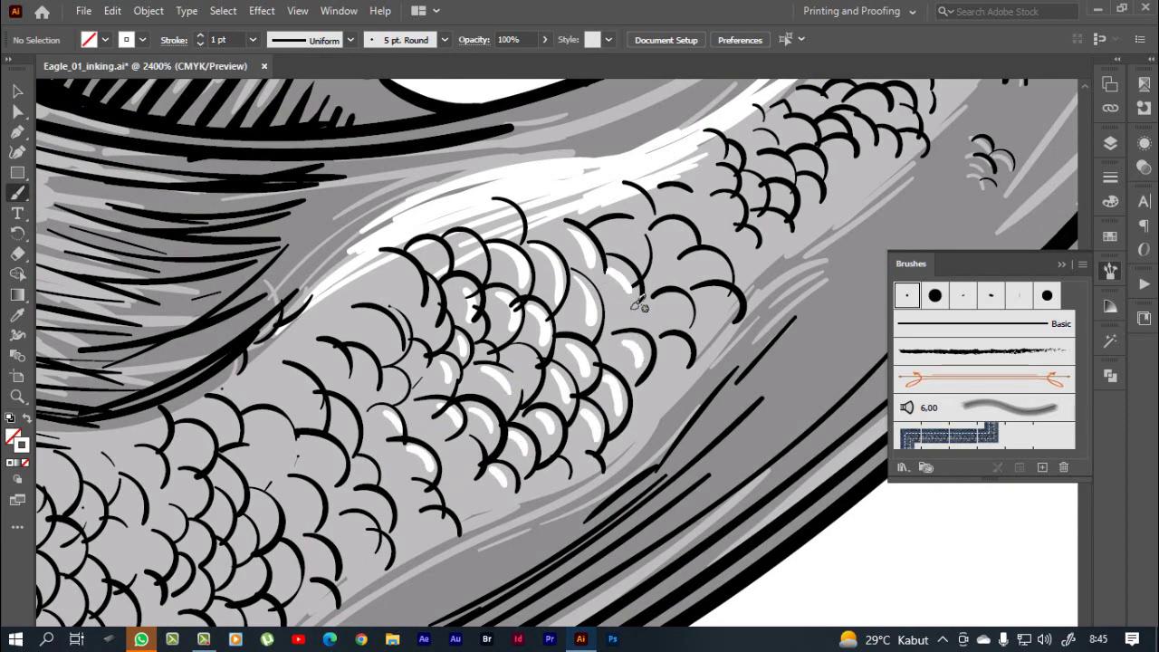
pyautogui.scroll(-3, 634, 254)
pyautogui.scroll(2, 527, 237)
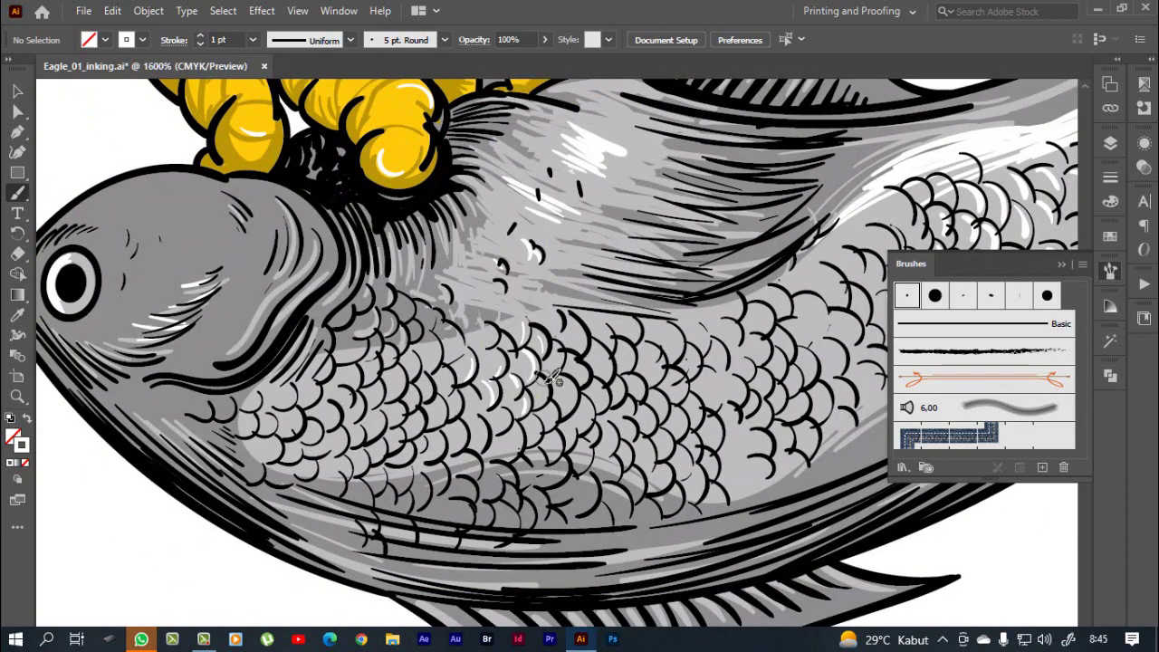
pyautogui.scroll(-3, 548, 379)
pyautogui.scroll(4, 593, 305)
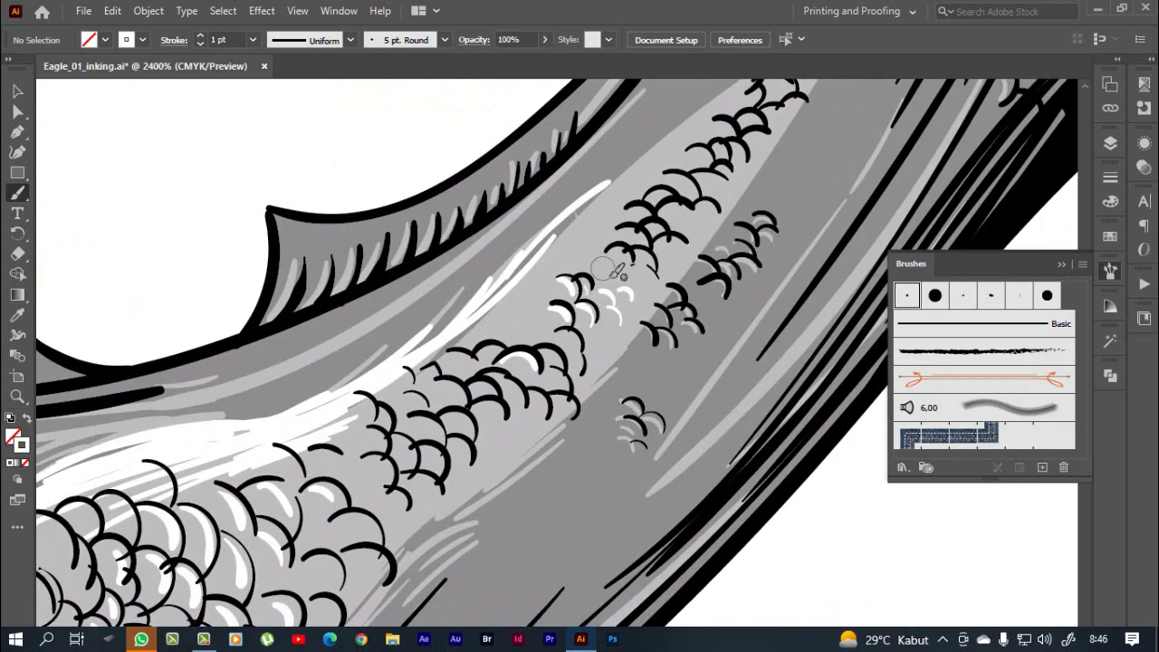
pyautogui.scroll(-2, 616, 270)
pyautogui.scroll(2, 579, 302)
pyautogui.scroll(-2, 600, 311)
pyautogui.scroll(2, 600, 383)
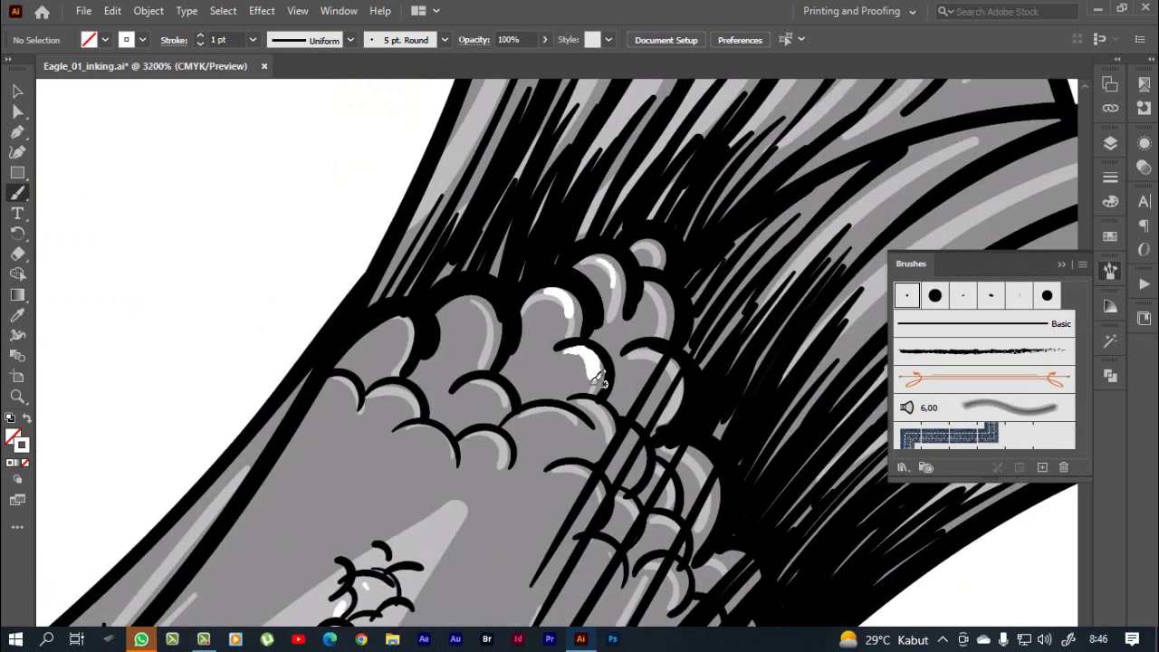
pyautogui.scroll(-2, 590, 305)
pyautogui.scroll(-2, 571, 367)
pyautogui.scroll(2, 536, 238)
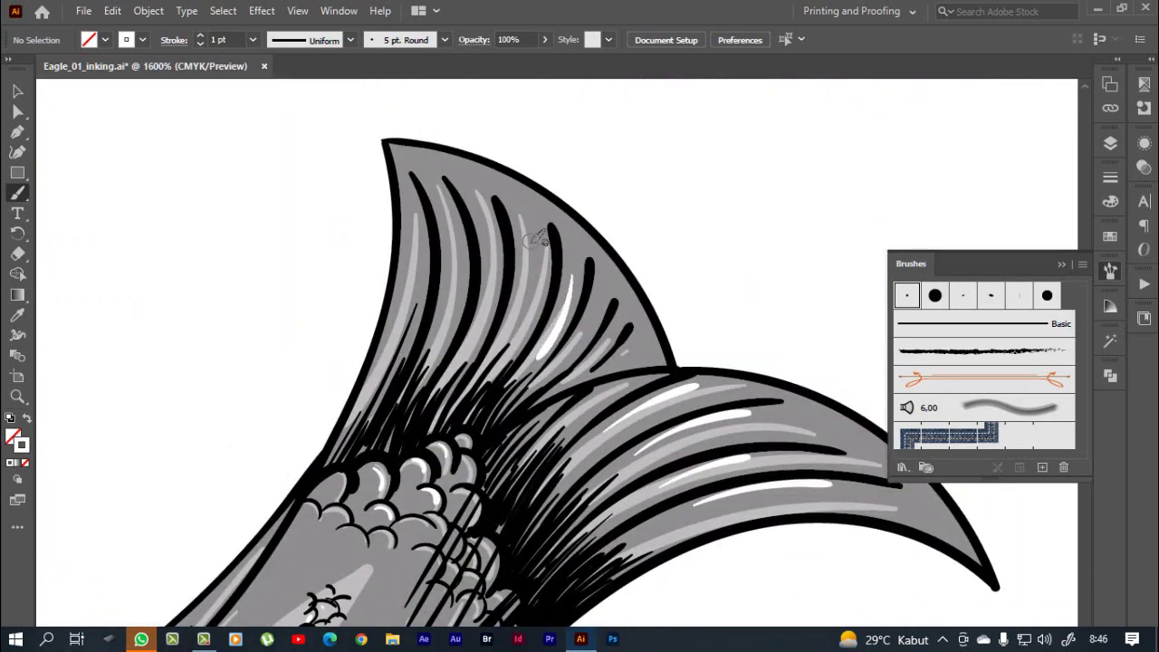
pyautogui.scroll(-2, 388, 356)
pyautogui.hscroll(2, 544, 344)
pyautogui.hscroll(2, 634, 339)
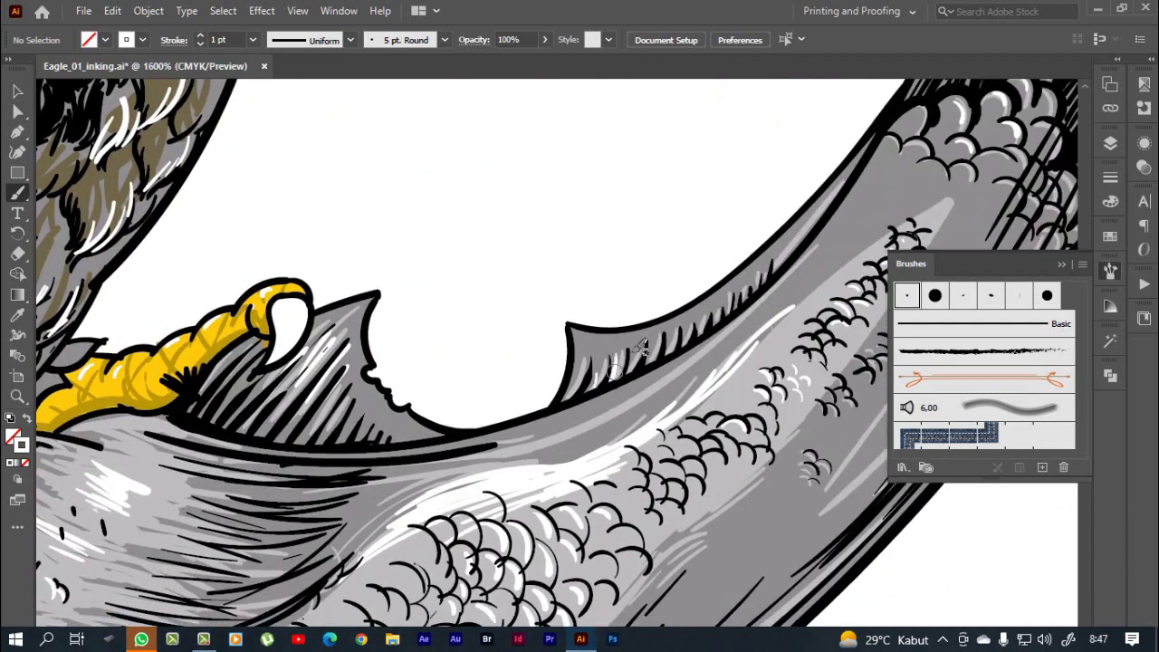
pyautogui.scroll(2, 496, 317)
pyautogui.hscroll(-2, 496, 317)
pyautogui.scroll(-1, 517, 362)
pyautogui.scroll(2, 543, 401)
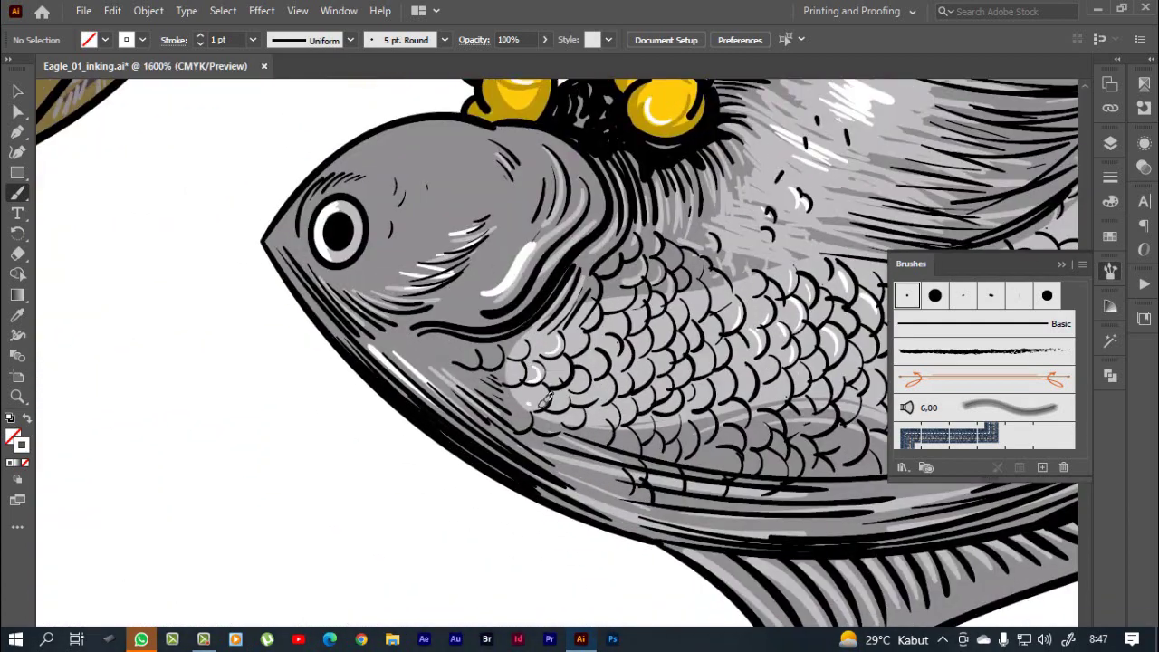
pyautogui.scroll(-7, 580, 313)
pyautogui.scroll(4, 561, 322)
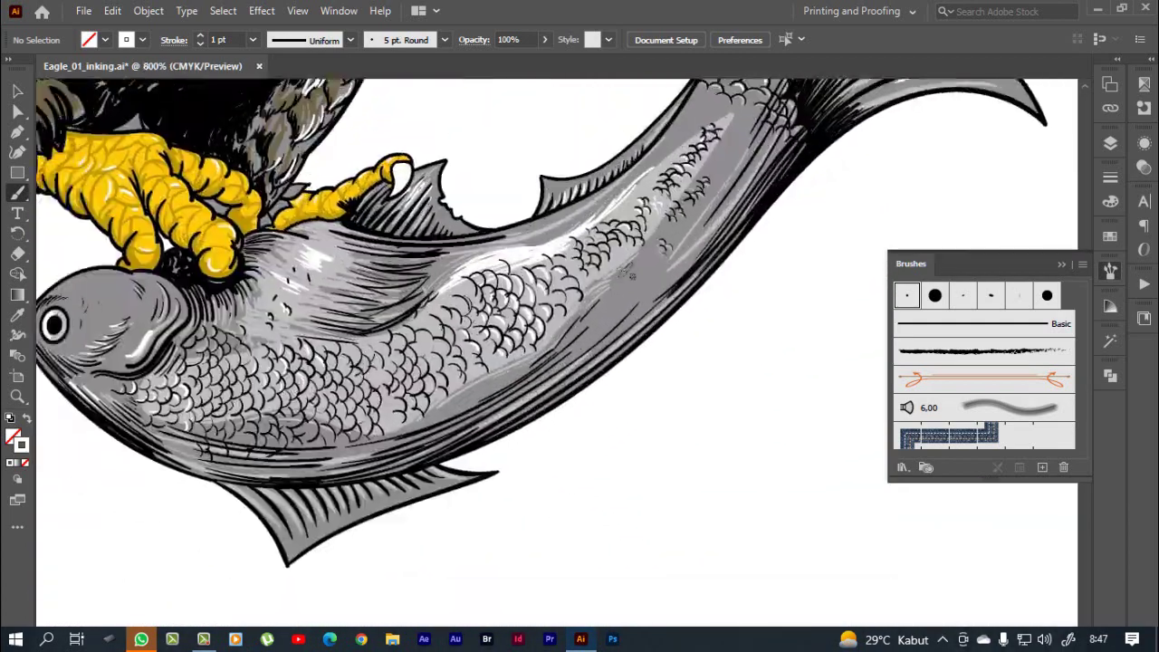
pyautogui.scroll(2, 543, 330)
pyautogui.scroll(-1, 541, 334)
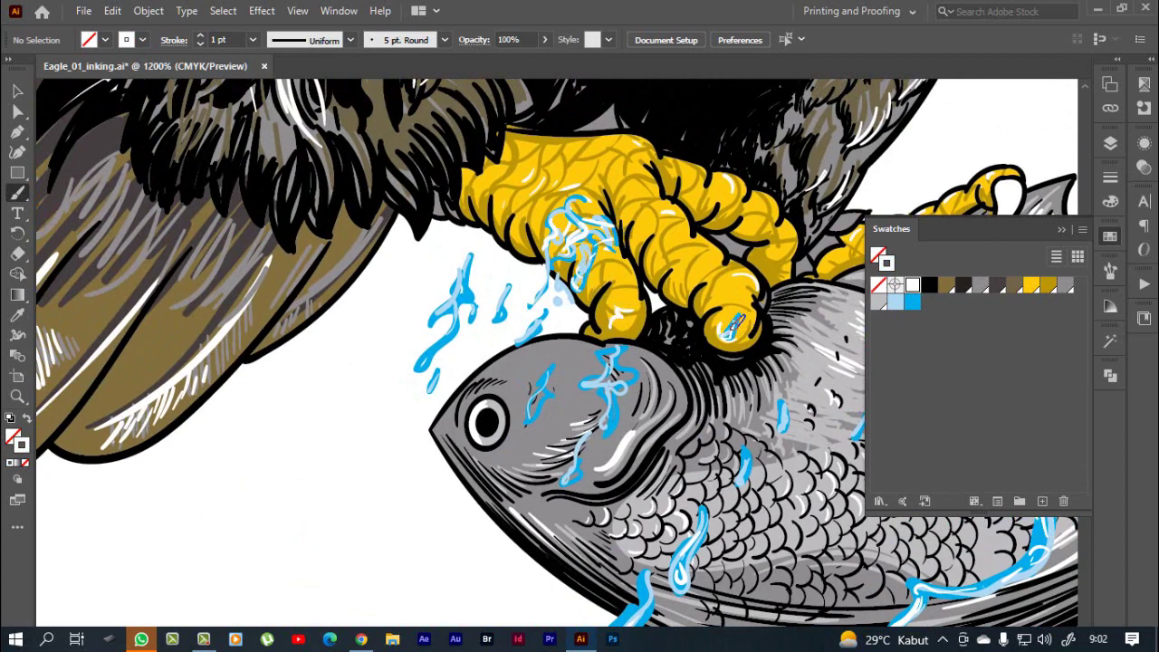
# Pan across the splashed fish head and body, then zoom out to review the blue streaks.
pyautogui.moveTo(614, 302); pyautogui.dragTo(697, 274)
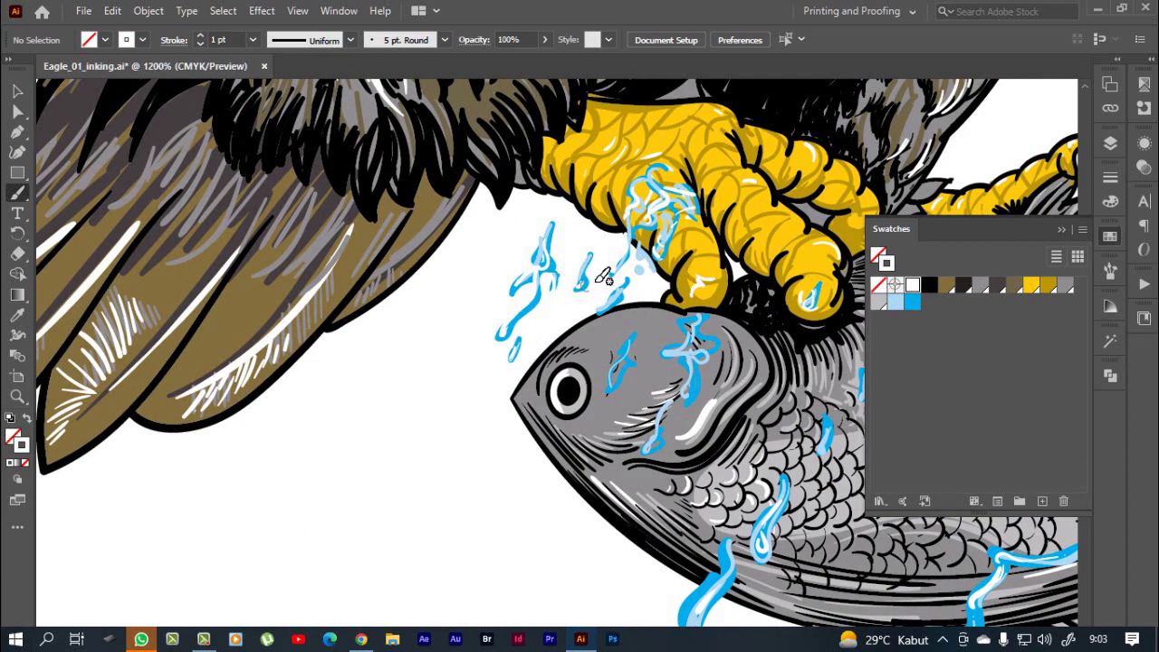
pyautogui.moveTo(607, 275); pyautogui.dragTo(543, 249)
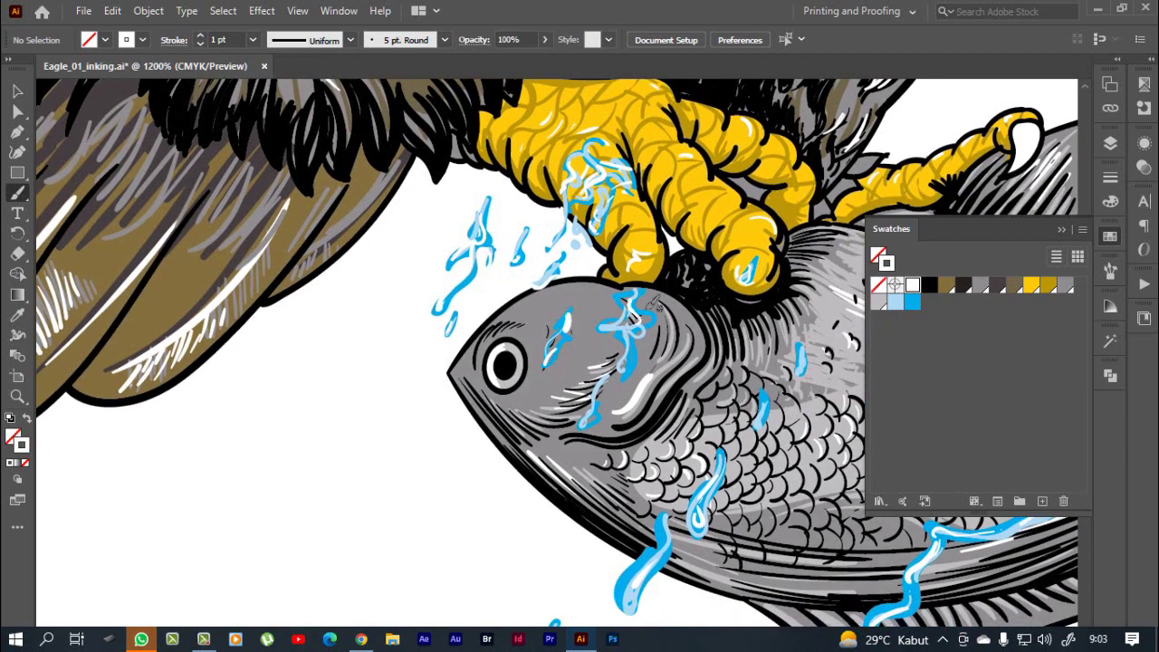
pyautogui.moveTo(742, 241); pyautogui.dragTo(678, 218)
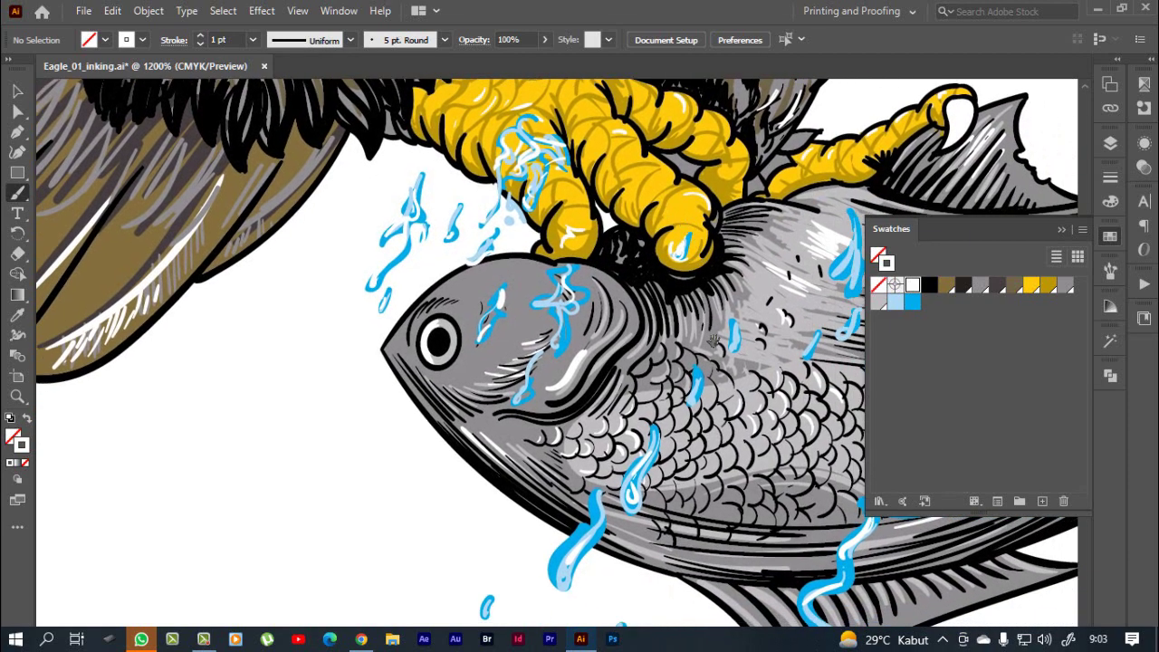
pyautogui.moveTo(725, 351); pyautogui.dragTo(576, 332)
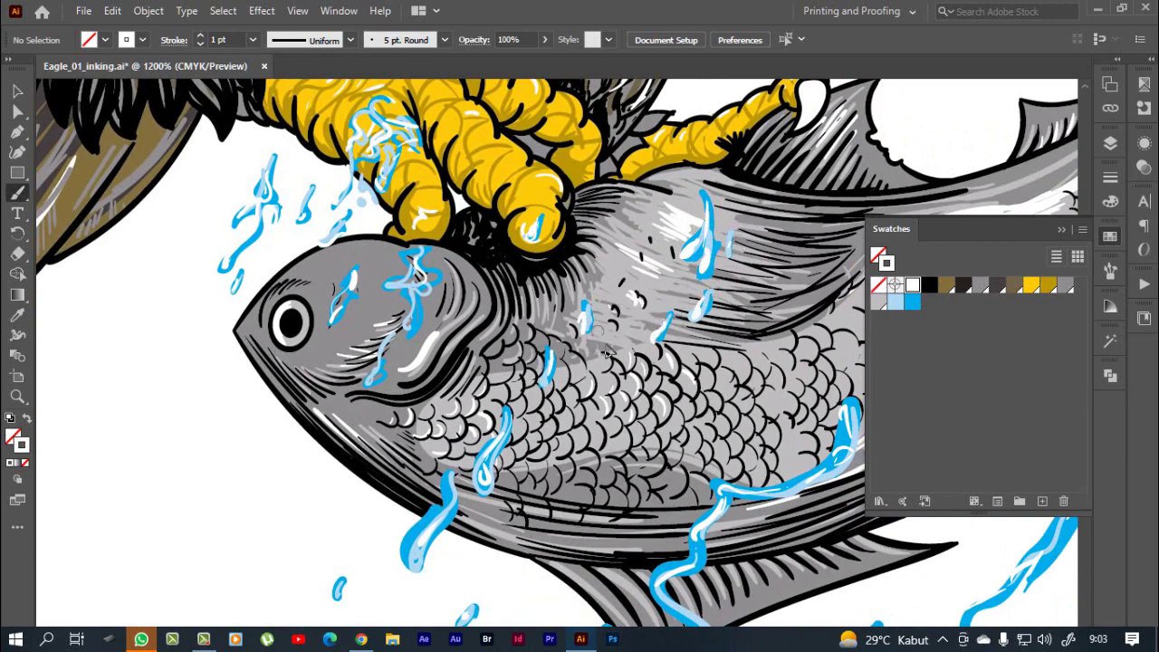
pyautogui.scroll(-2, 610, 354)
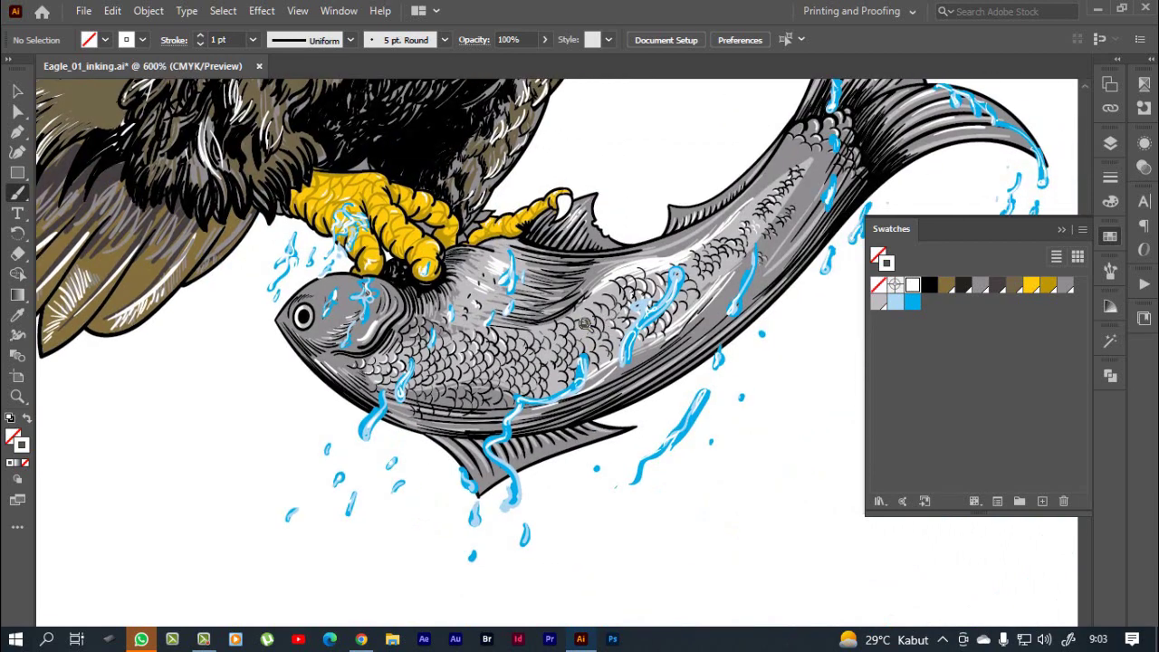
pyautogui.scroll(-1, 585, 323)
pyautogui.scroll(-2, 605, 281)
pyautogui.hscroll(-2, 605, 281)
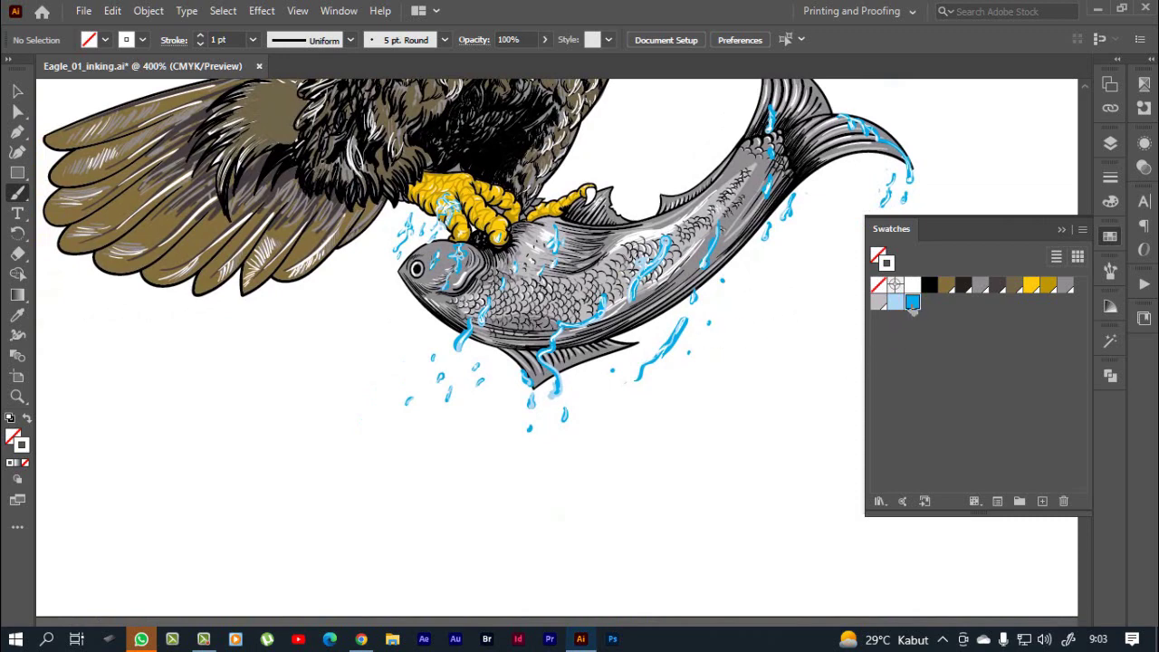
# Duplicate the bright blue as a darker swatch, C=100 M=1 Y=0 K=41.
pyautogui.click(912, 301)
pyautogui.keyDown('alt'); pyautogui.click(1042, 501); pyautogui.keyUp('alt')
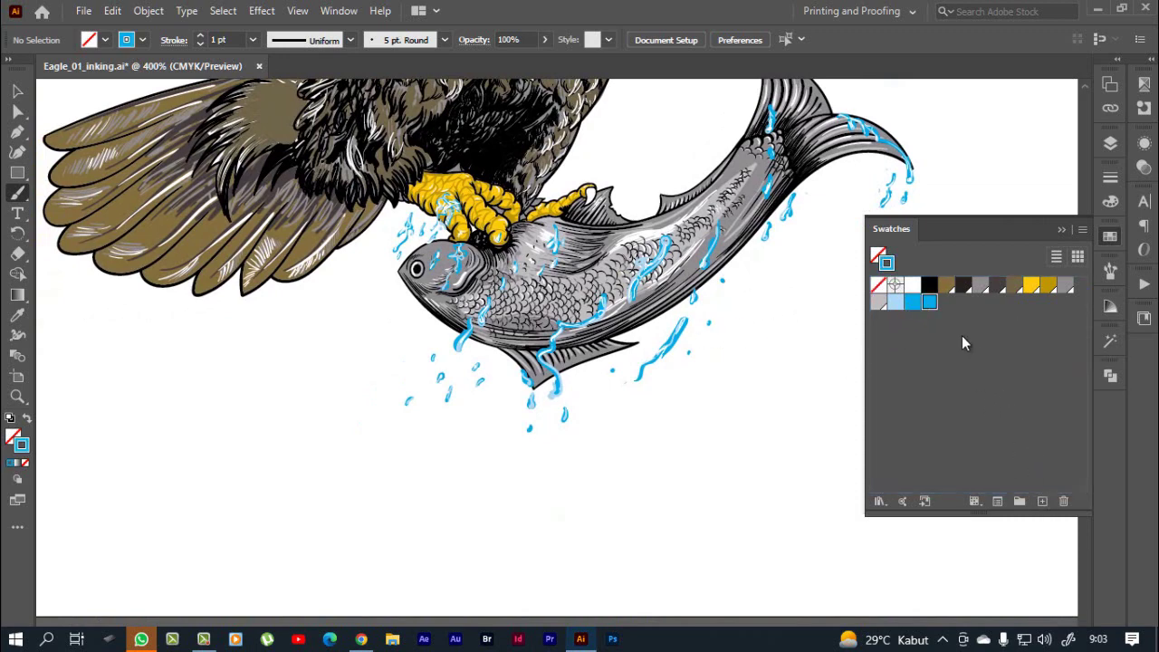
pyautogui.doubleClick(931, 304)
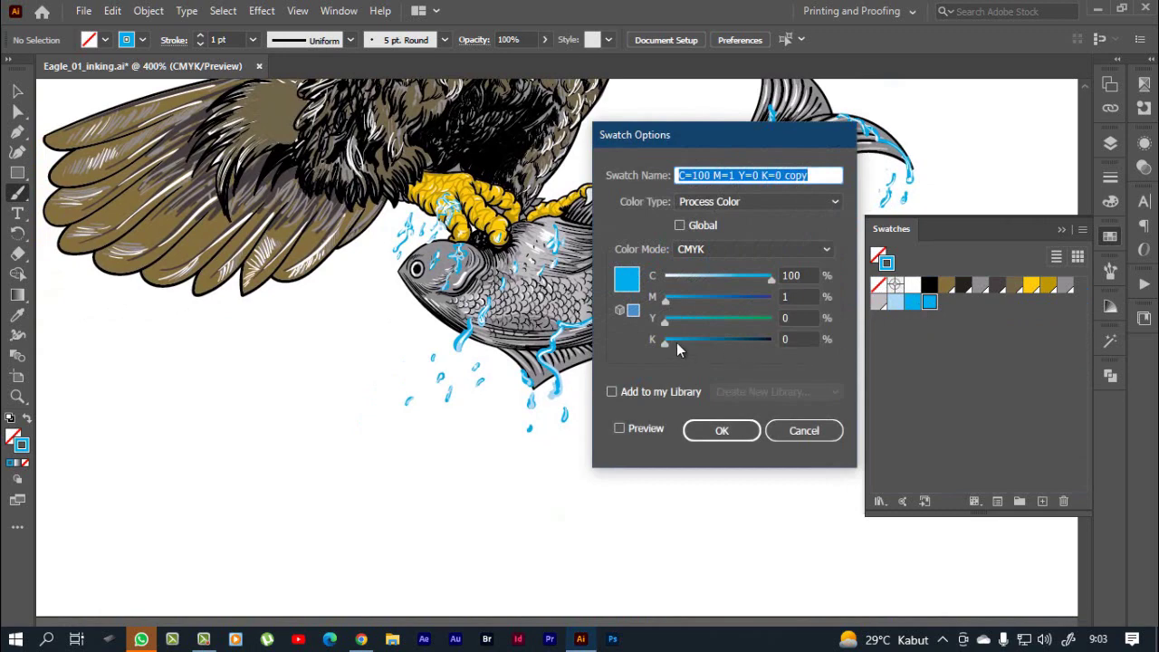
pyautogui.moveTo(687, 342); pyautogui.dragTo(695, 342)
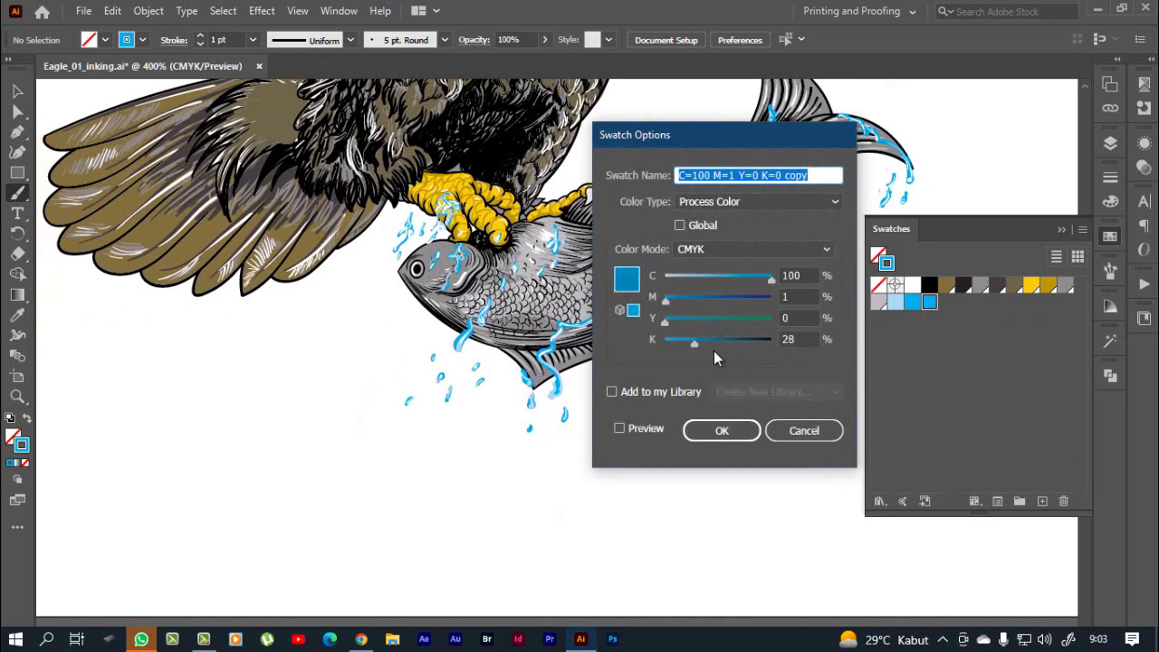
pyautogui.click(711, 343)
pyautogui.click(713, 431)
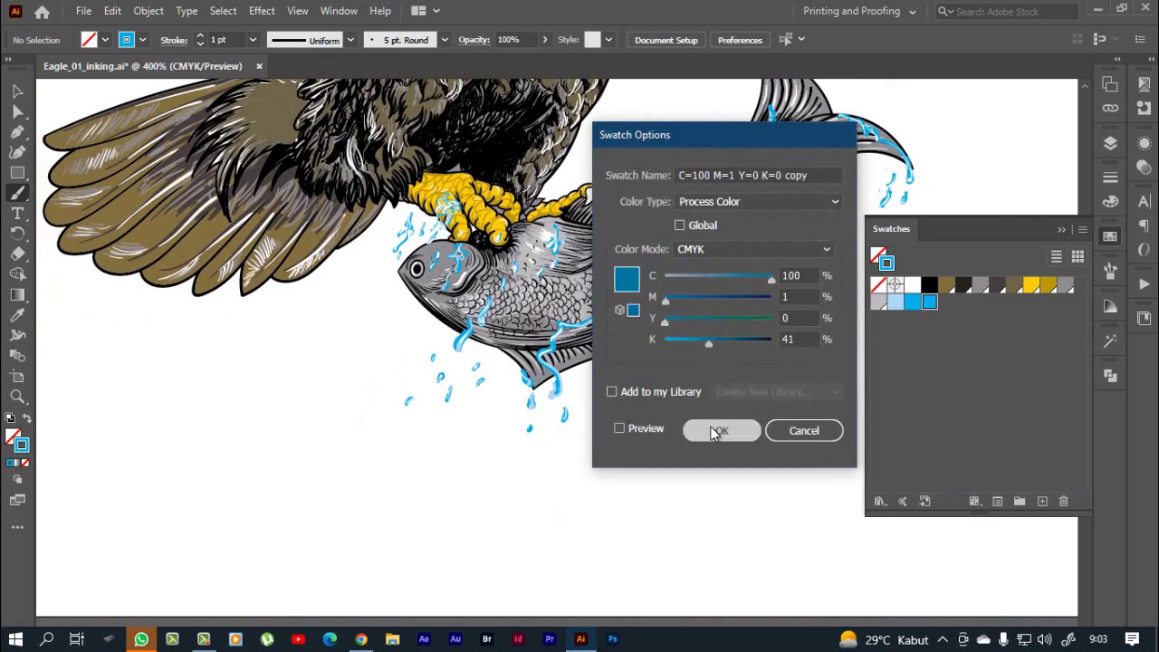
# Add a new empty Layer 20 above the Ink layer.
pyautogui.click(1110, 143)
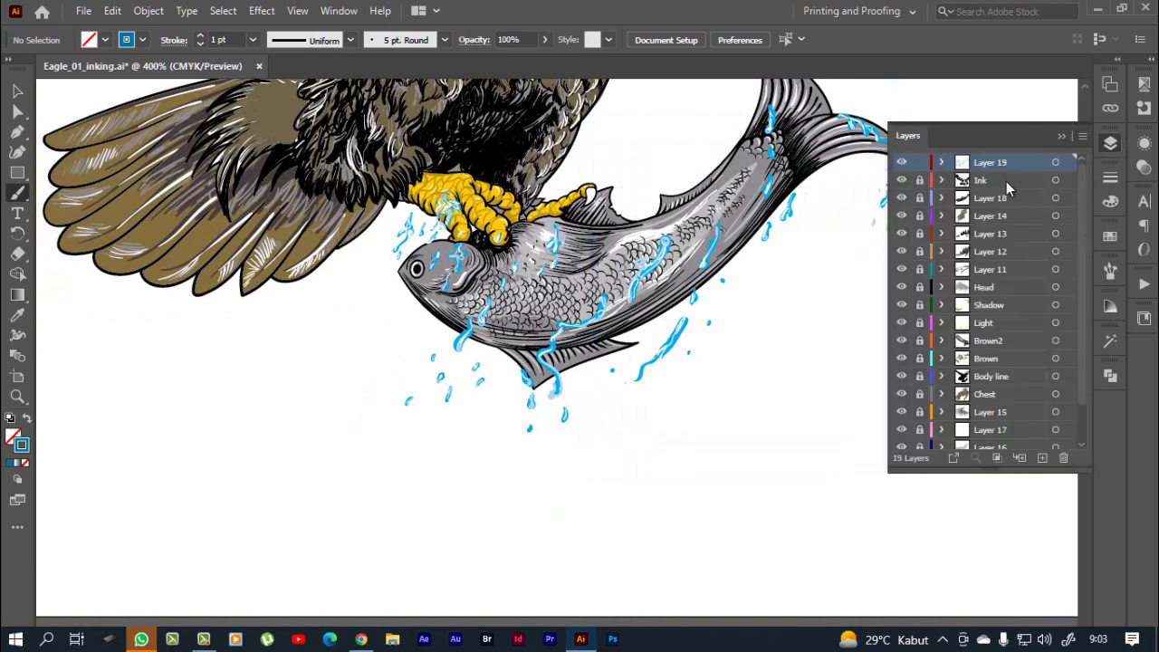
pyautogui.click(1005, 180)
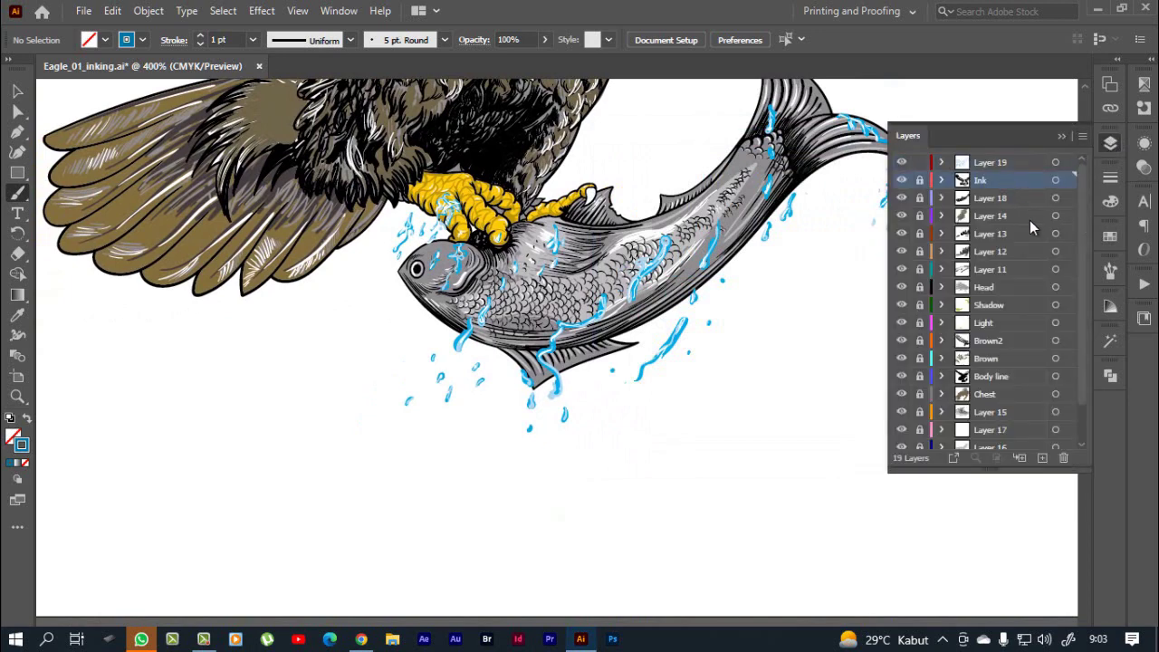
pyautogui.click(1042, 457)
# Paint darker blue shading along the water drips on the fin, belly and head.
pyautogui.scroll(1, 670, 319)
pyautogui.scroll(1, 671, 319)
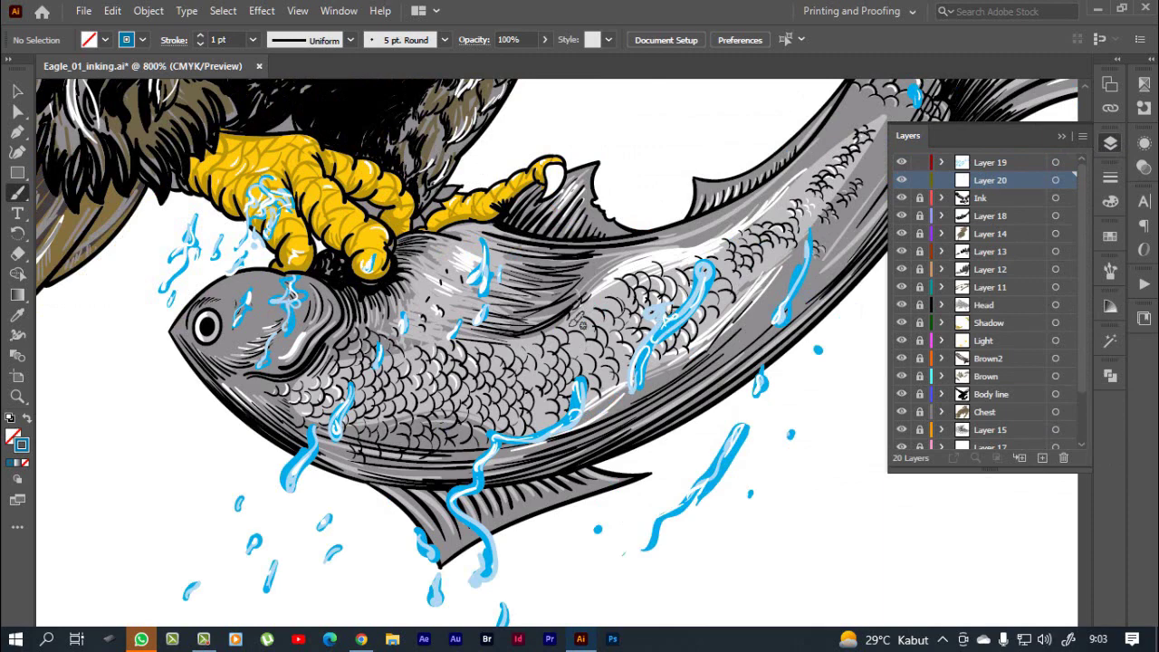
pyautogui.scroll(2, 554, 354)
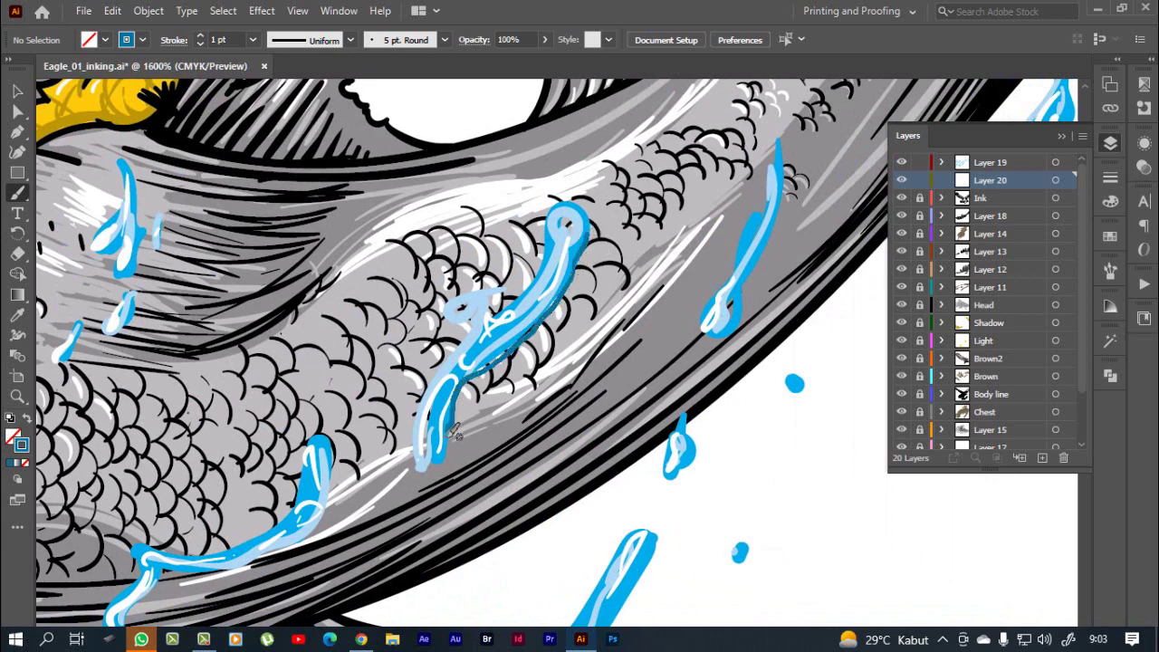
pyautogui.hscroll(4, 577, 260)
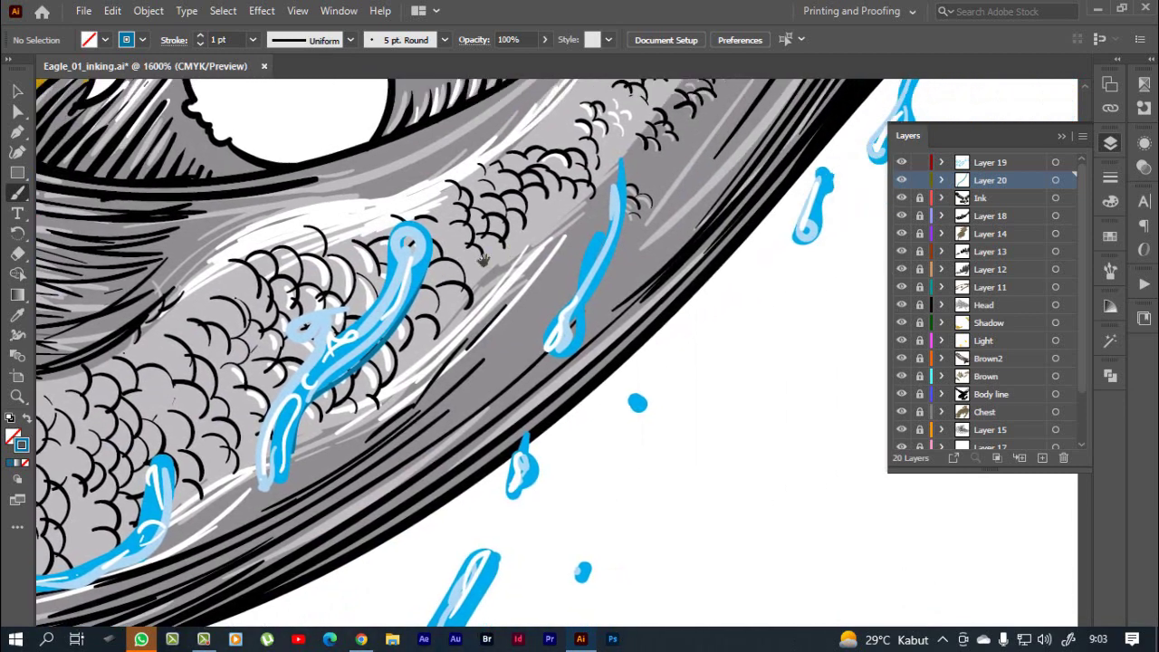
pyautogui.moveTo(619, 185); pyautogui.dragTo(624, 218)
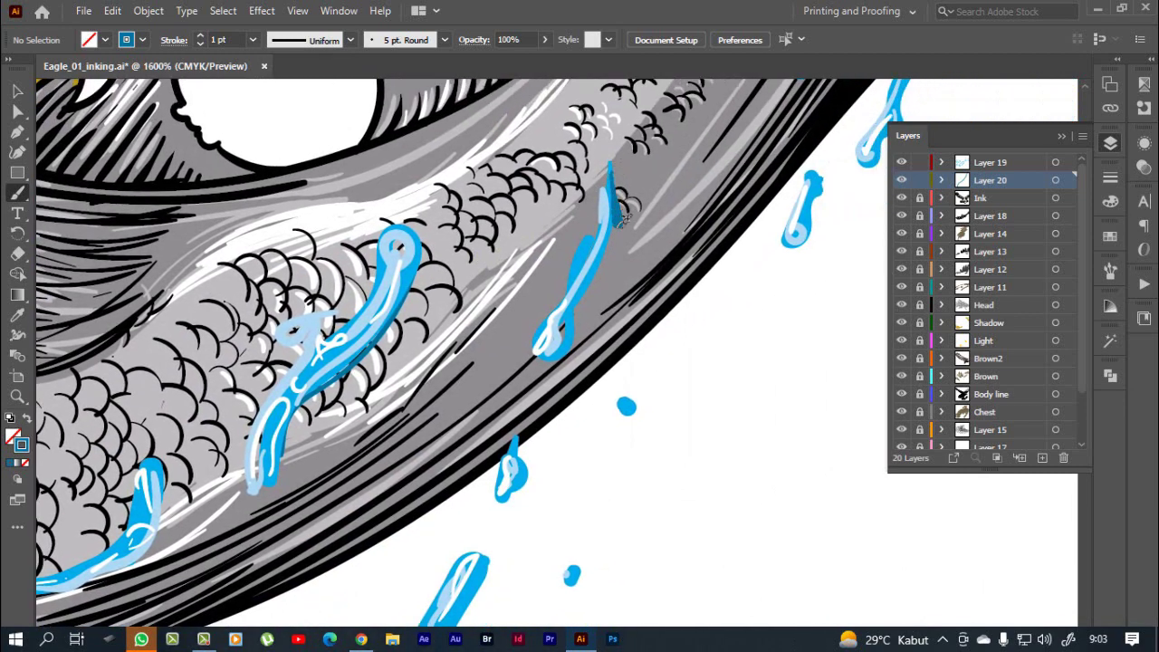
pyautogui.moveTo(614, 174); pyautogui.dragTo(580, 325)
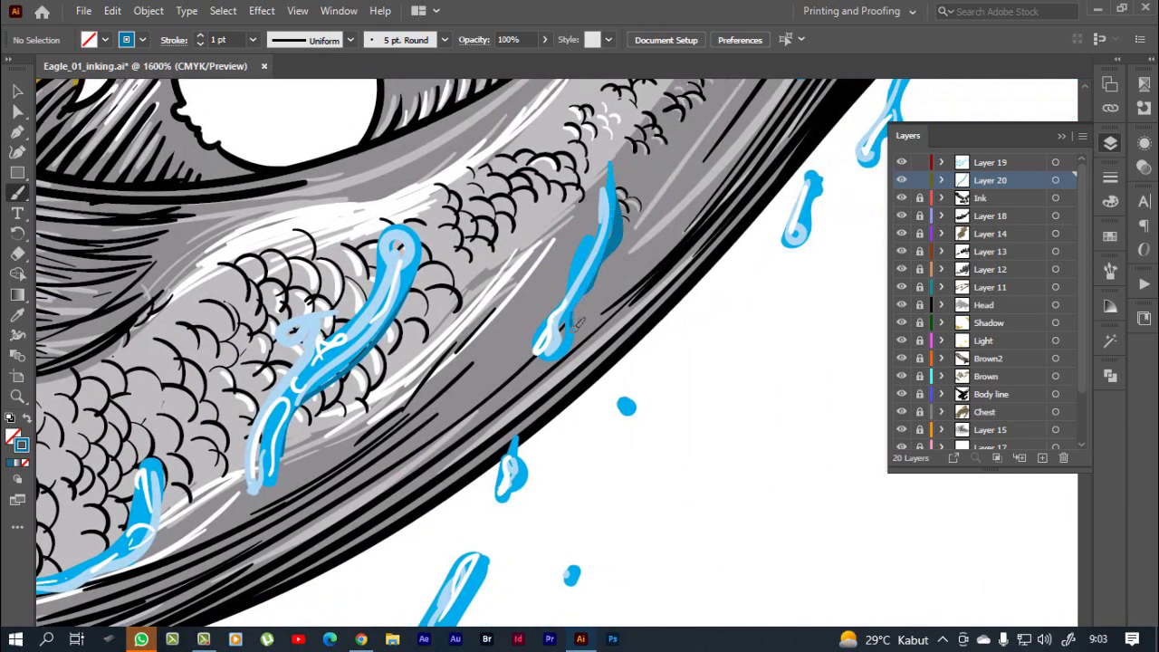
pyautogui.moveTo(480, 373)
pyautogui.mouseDown()
pyautogui.moveTo(510, 242)
pyautogui.moveTo(551, 227)
pyautogui.moveTo(546, 262)
pyautogui.moveTo(468, 312)
pyautogui.moveTo(388, 321)
pyautogui.moveTo(367, 360)
pyautogui.mouseUp()
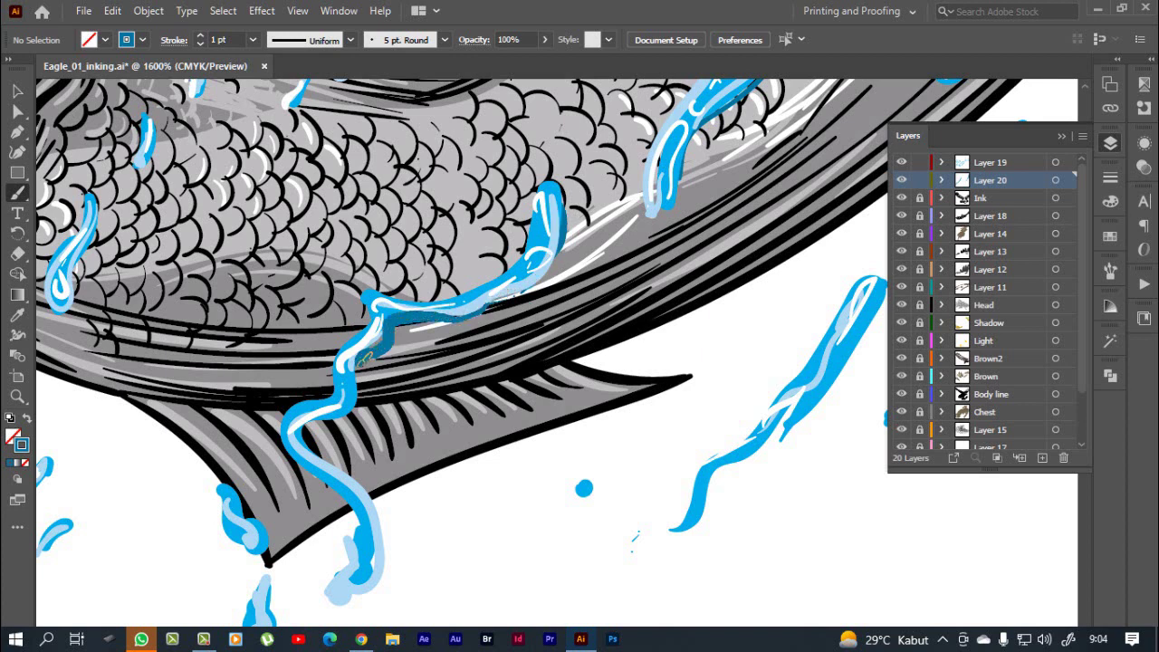
pyautogui.moveTo(356, 413); pyautogui.dragTo(335, 421)
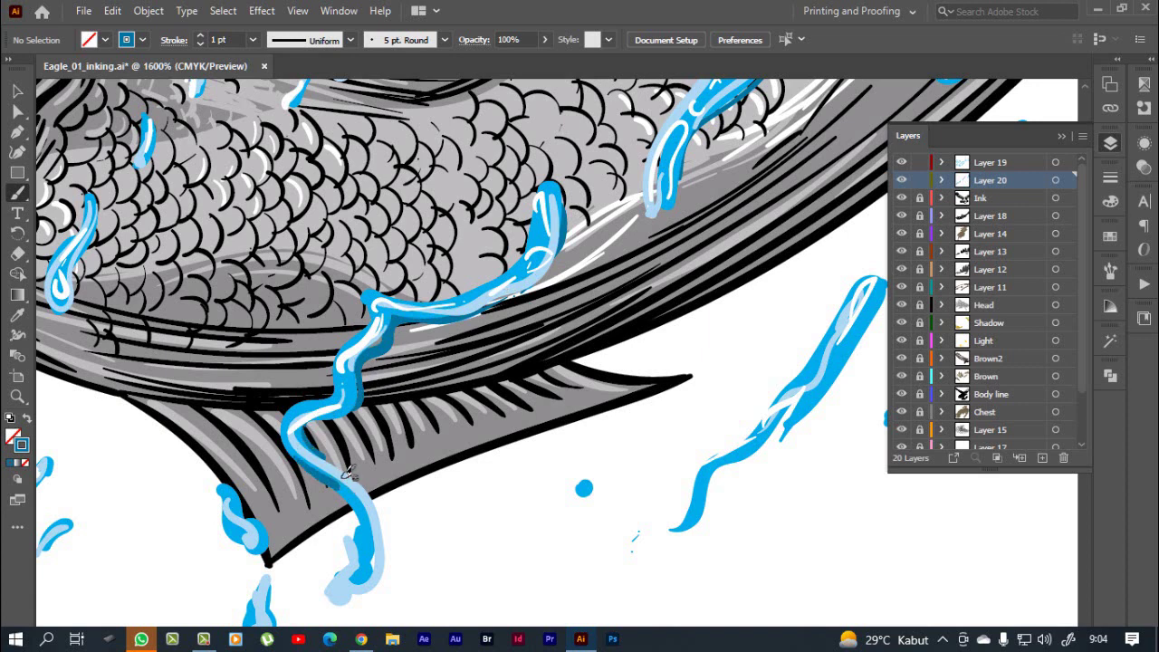
pyautogui.moveTo(353, 422)
pyautogui.mouseDown()
pyautogui.moveTo(407, 399)
pyautogui.moveTo(433, 437)
pyautogui.mouseUp()
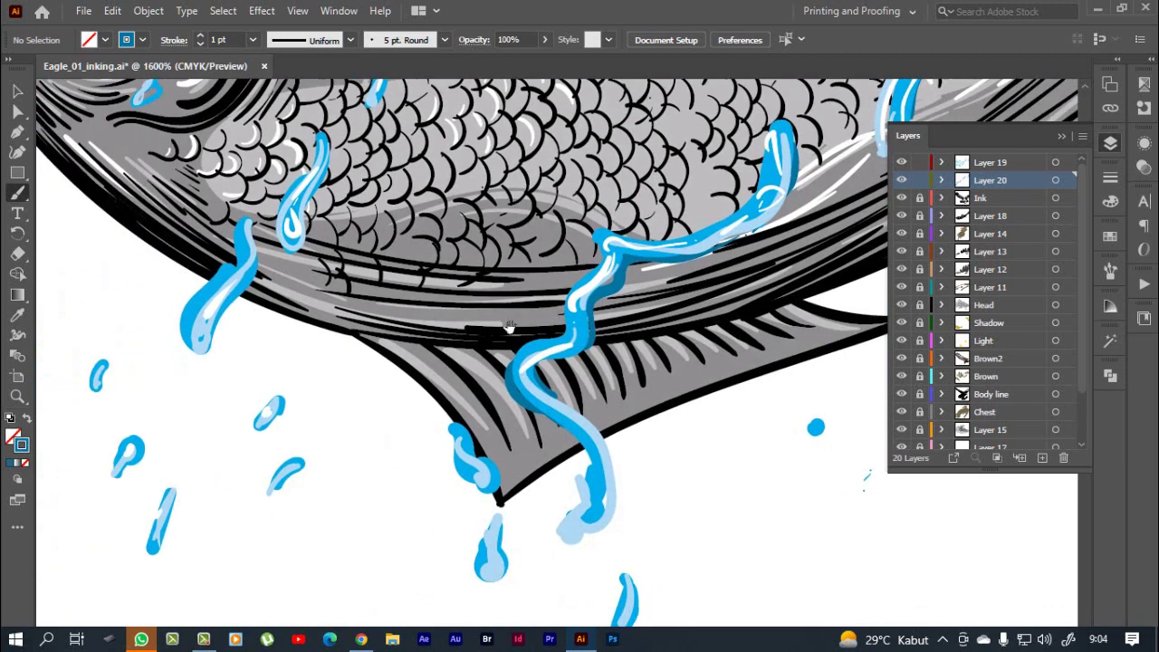
pyautogui.moveTo(405, 412)
pyautogui.mouseDown()
pyautogui.moveTo(474, 292)
pyautogui.moveTo(499, 332)
pyautogui.mouseUp()
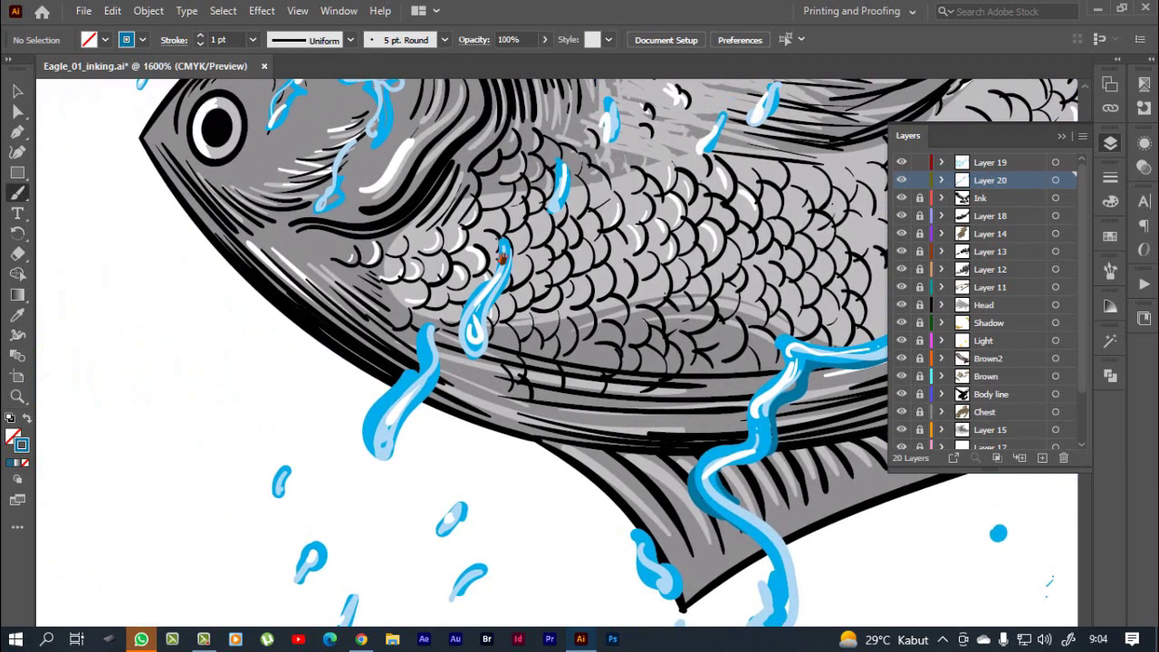
pyautogui.moveTo(518, 232); pyautogui.dragTo(497, 299)
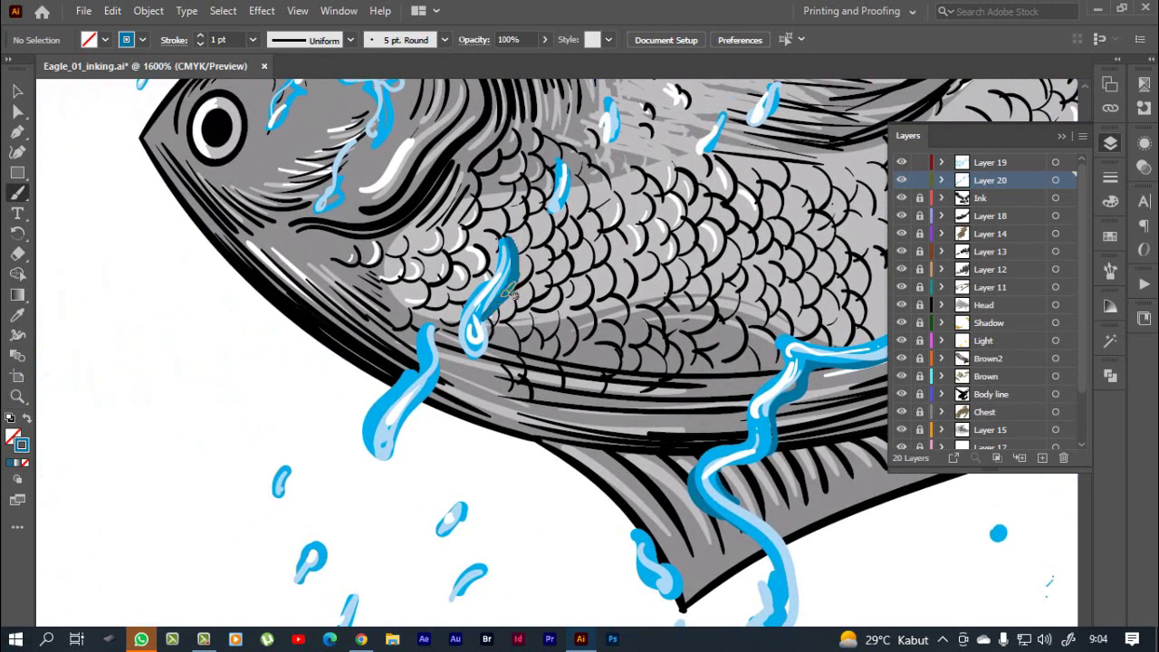
pyautogui.moveTo(513, 163); pyautogui.dragTo(646, 308)
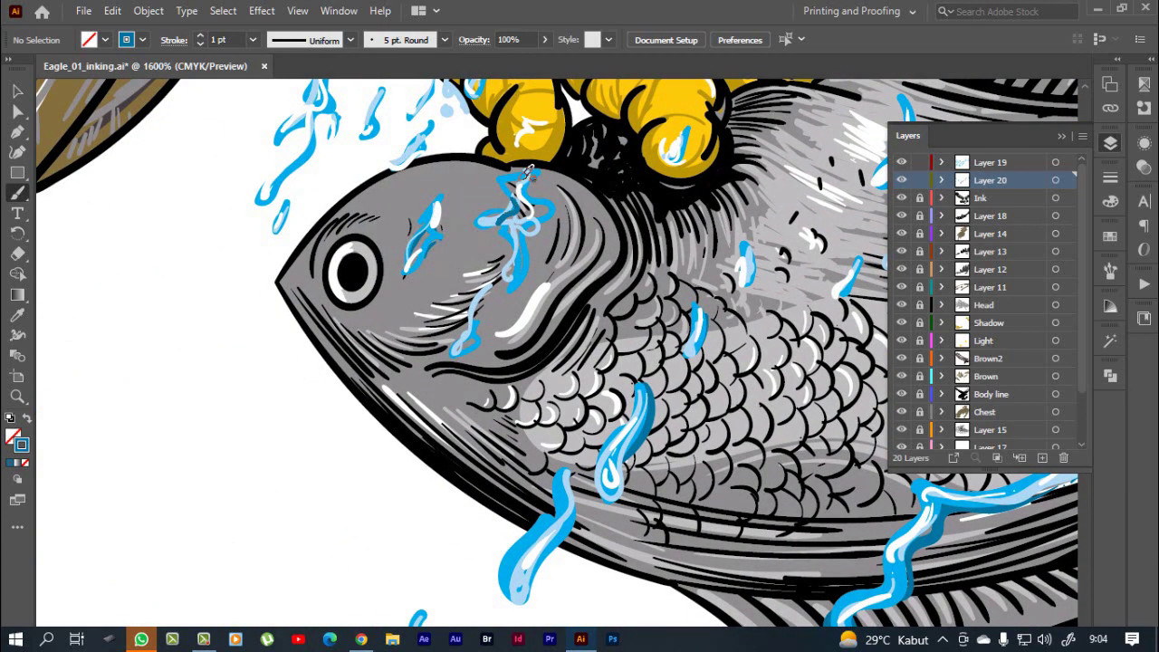
# Paint white and light-blue highlight strokes into the splashes on the head and talon.
pyautogui.moveTo(529, 170); pyautogui.dragTo(549, 210)
pyautogui.moveTo(538, 232); pyautogui.dragTo(531, 255)
pyautogui.moveTo(489, 297); pyautogui.dragTo(471, 357)
pyautogui.moveTo(494, 84)
pyautogui.mouseDown()
pyautogui.moveTo(503, 247)
pyautogui.moveTo(525, 306)
pyautogui.mouseUp()
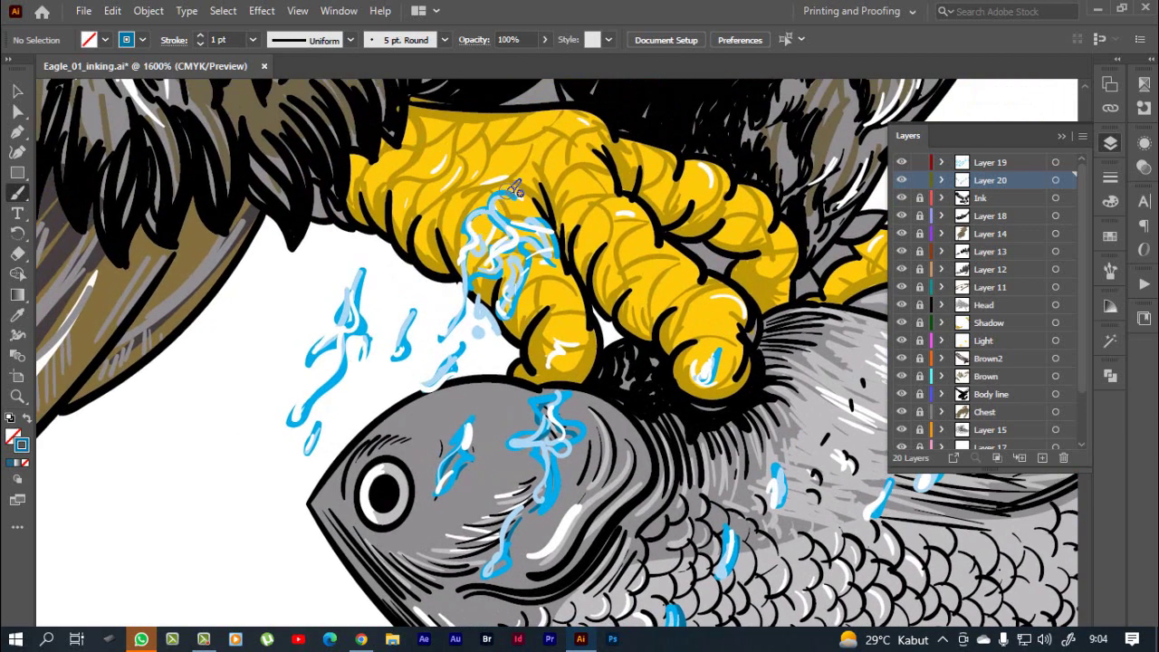
pyautogui.moveTo(514, 188); pyautogui.dragTo(468, 297)
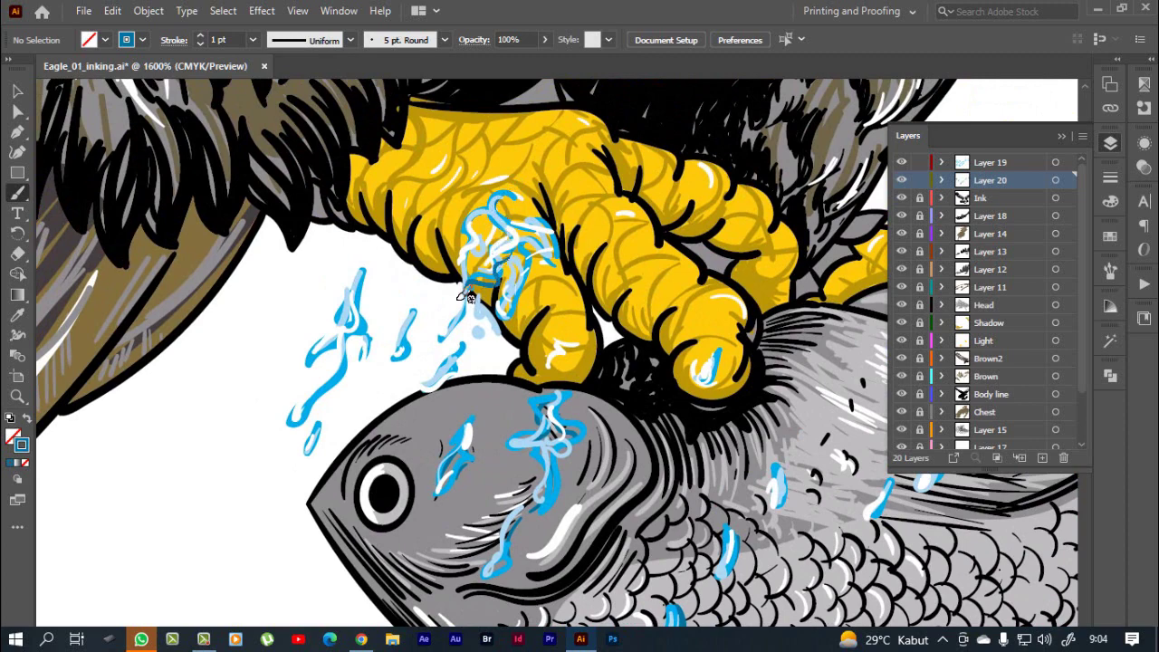
pyautogui.moveTo(536, 251); pyautogui.dragTo(518, 291)
# Repaint and thicken the blue water drops beside the fish head, adding a light highlight.
pyautogui.moveTo(712, 380)
pyautogui.mouseDown()
pyautogui.moveTo(586, 331)
pyautogui.moveTo(590, 311)
pyautogui.mouseUp()
pyautogui.moveTo(228, 307); pyautogui.dragTo(380, 295)
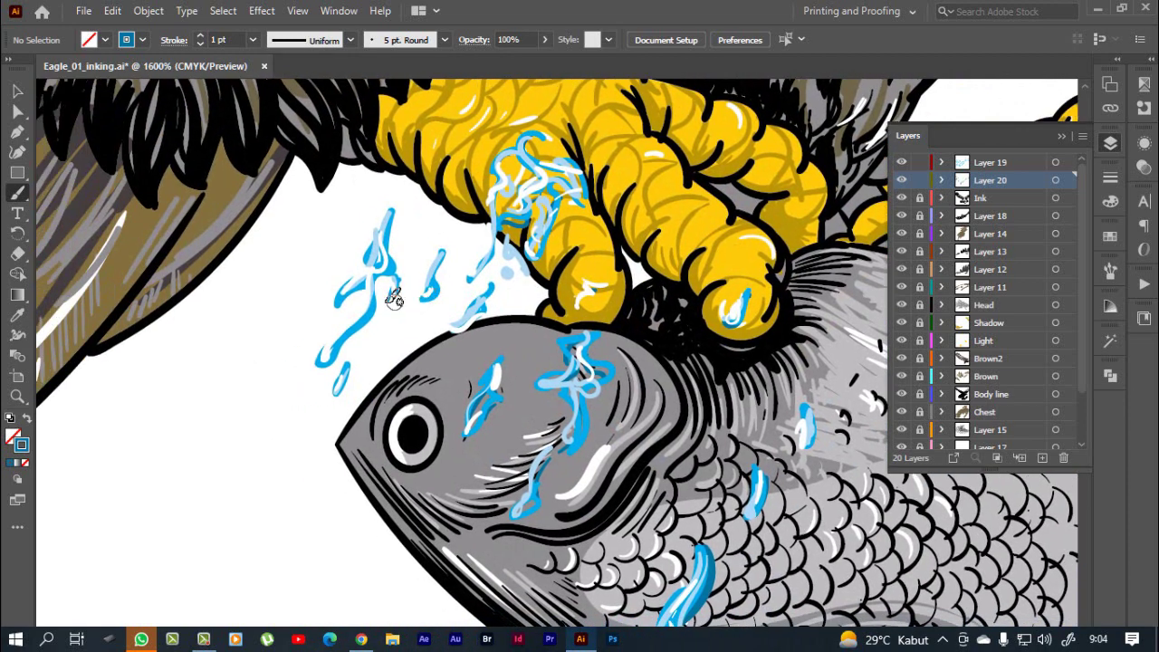
pyautogui.moveTo(347, 332); pyautogui.dragTo(323, 362)
pyautogui.moveTo(389, 222); pyautogui.dragTo(382, 272)
pyautogui.moveTo(401, 229); pyautogui.dragTo(408, 278)
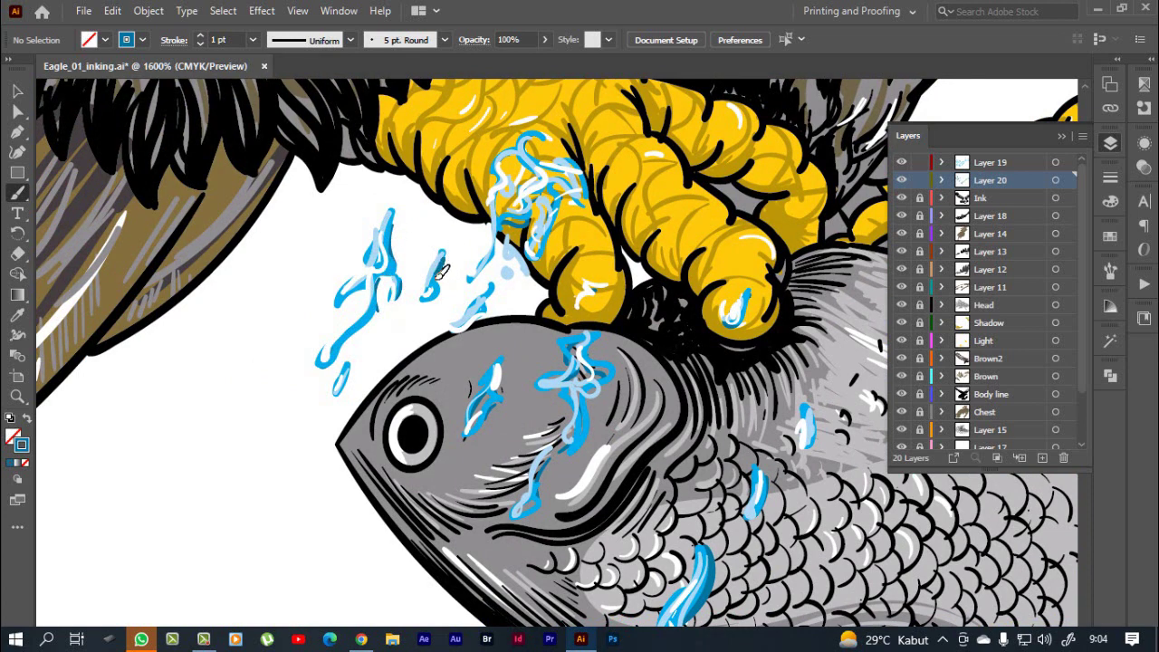
pyautogui.moveTo(442, 250); pyautogui.dragTo(433, 295)
pyautogui.moveTo(498, 258); pyautogui.dragTo(475, 282)
pyautogui.keyDown('ctrl'); pyautogui.keyDown('alt'); pyautogui.click(522, 337); pyautogui.keyUp('alt'); pyautogui.keyUp('ctrl')
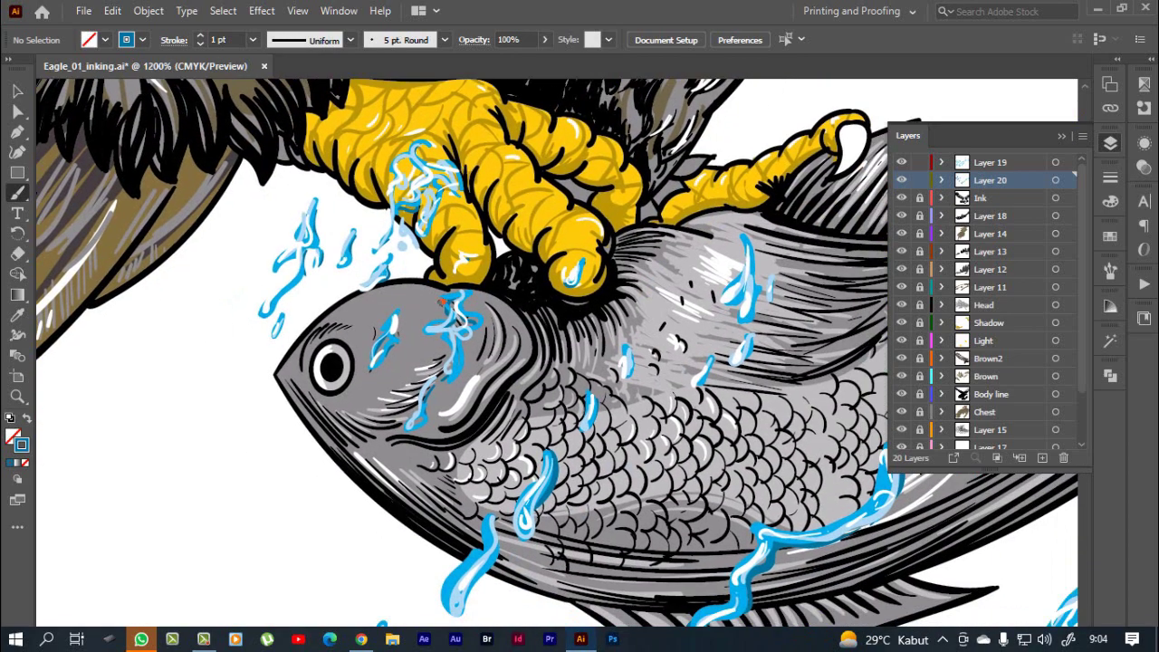
# Pan along the fish's back to the tail and add a light-blue stroke atop the first drip.
pyautogui.moveTo(759, 378); pyautogui.dragTo(492, 272)
pyautogui.hscroll(3, 508, 277)
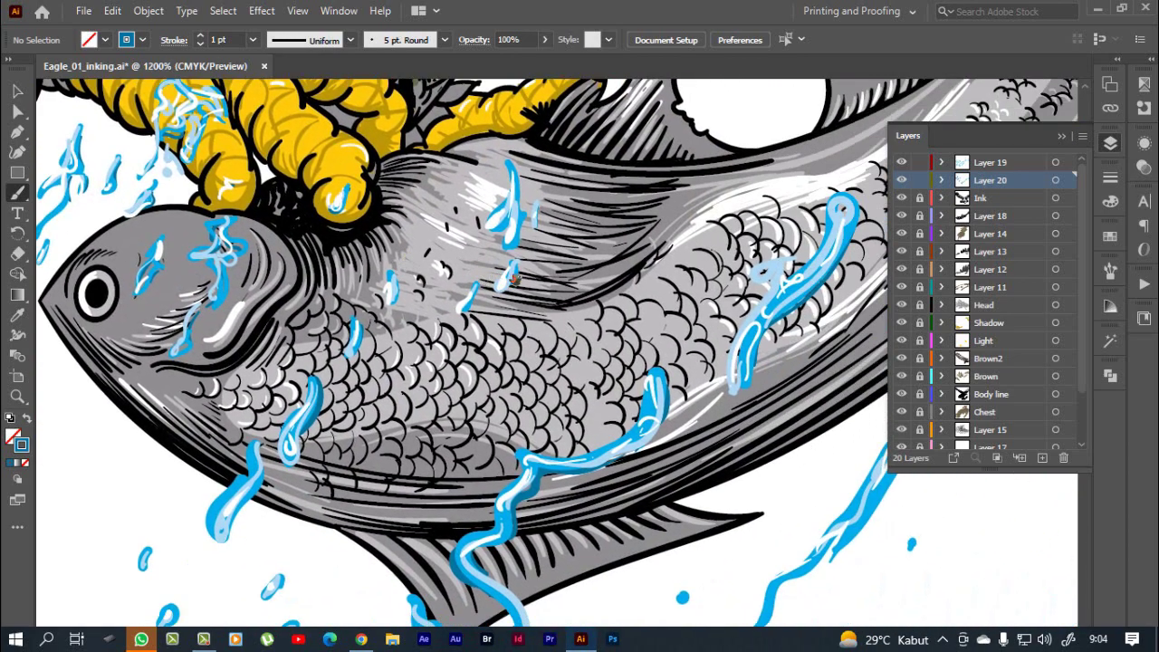
pyautogui.scroll(1, 513, 278)
pyautogui.scroll(-2, 516, 281)
pyautogui.hscroll(2, 520, 282)
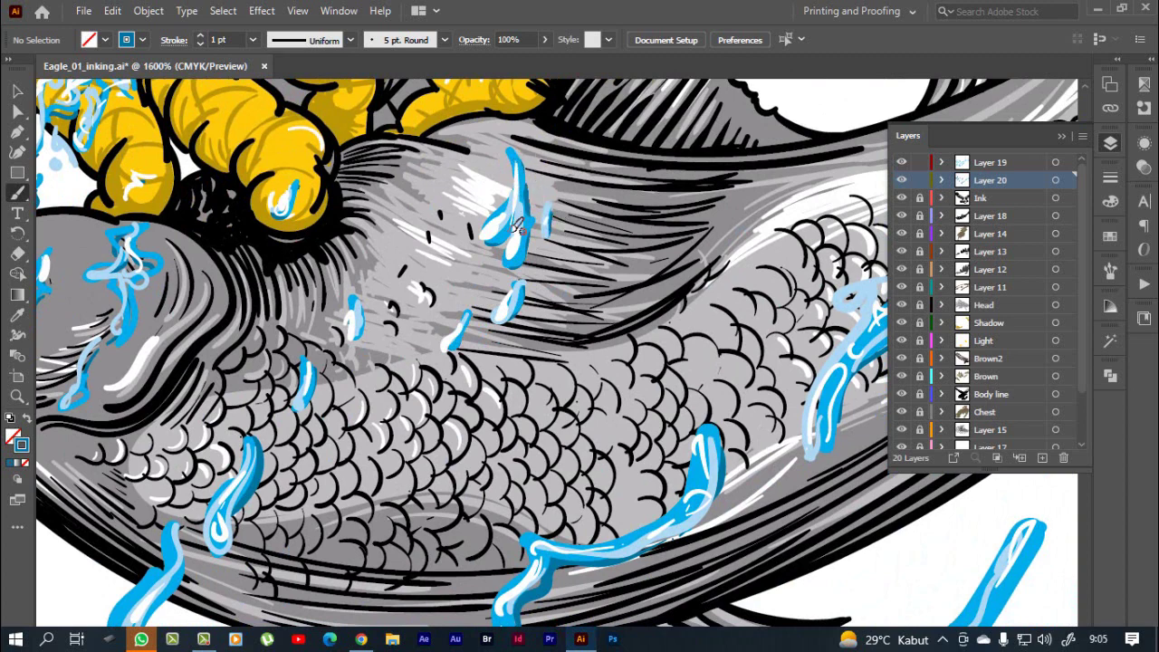
pyautogui.hscroll(2, 471, 280)
pyautogui.hscroll(2, 507, 267)
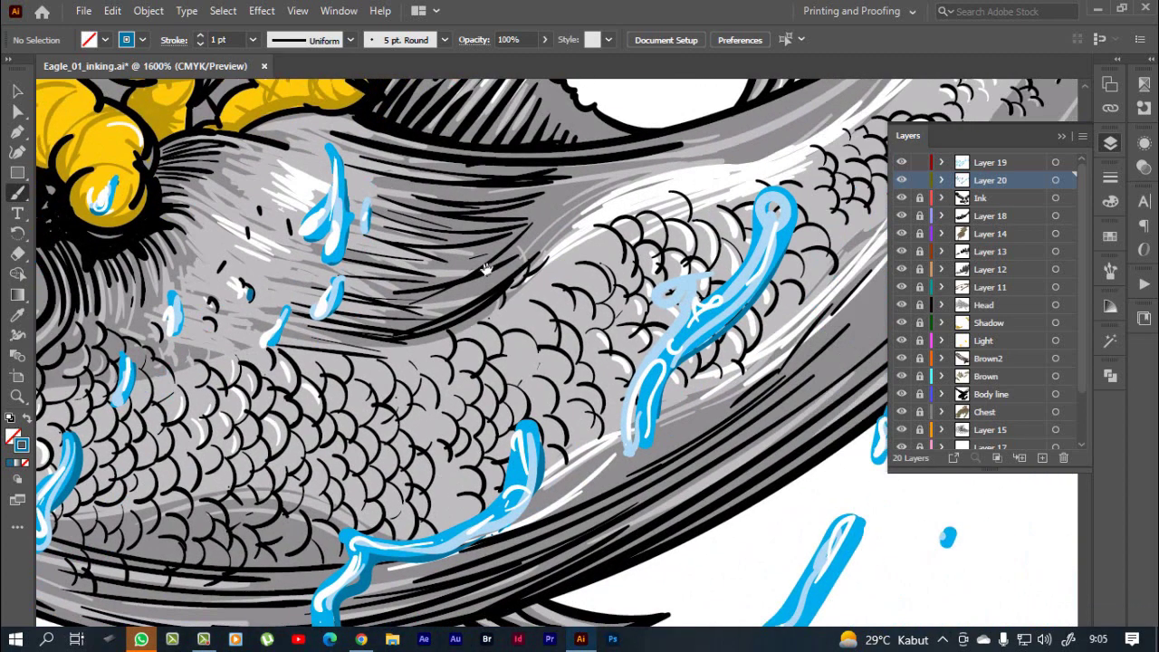
pyautogui.hscroll(2, 544, 256)
pyautogui.scroll(-2, 545, 253)
pyautogui.hscroll(3, 548, 227)
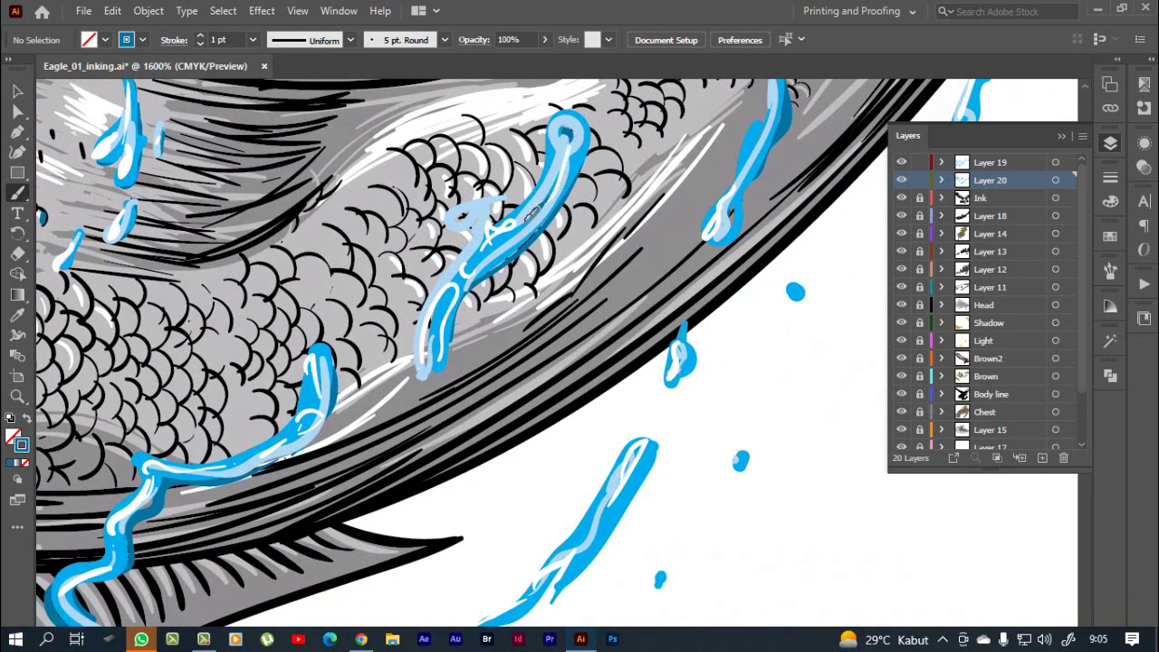
pyautogui.moveTo(479, 213); pyautogui.dragTo(489, 237)
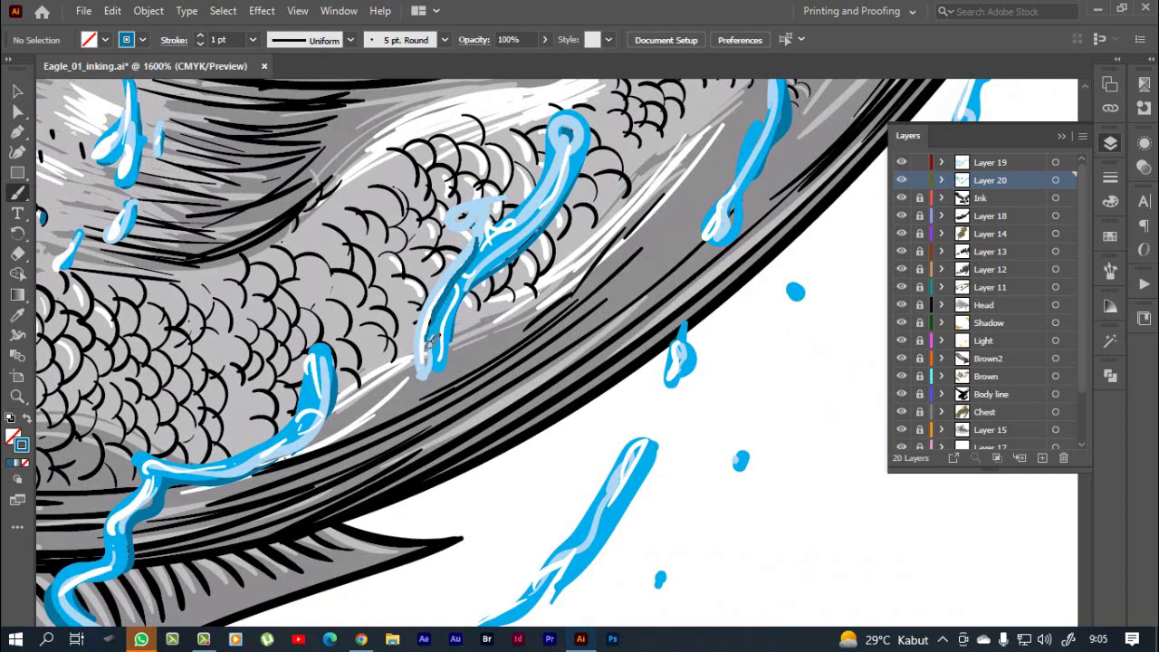
# Repaint the highlight running along the blue drip further up the tail.
pyautogui.scroll(2, 438, 355)
pyautogui.hscroll(3, 438, 355)
pyautogui.hscroll(2, 507, 263)
pyautogui.scroll(1, 508, 262)
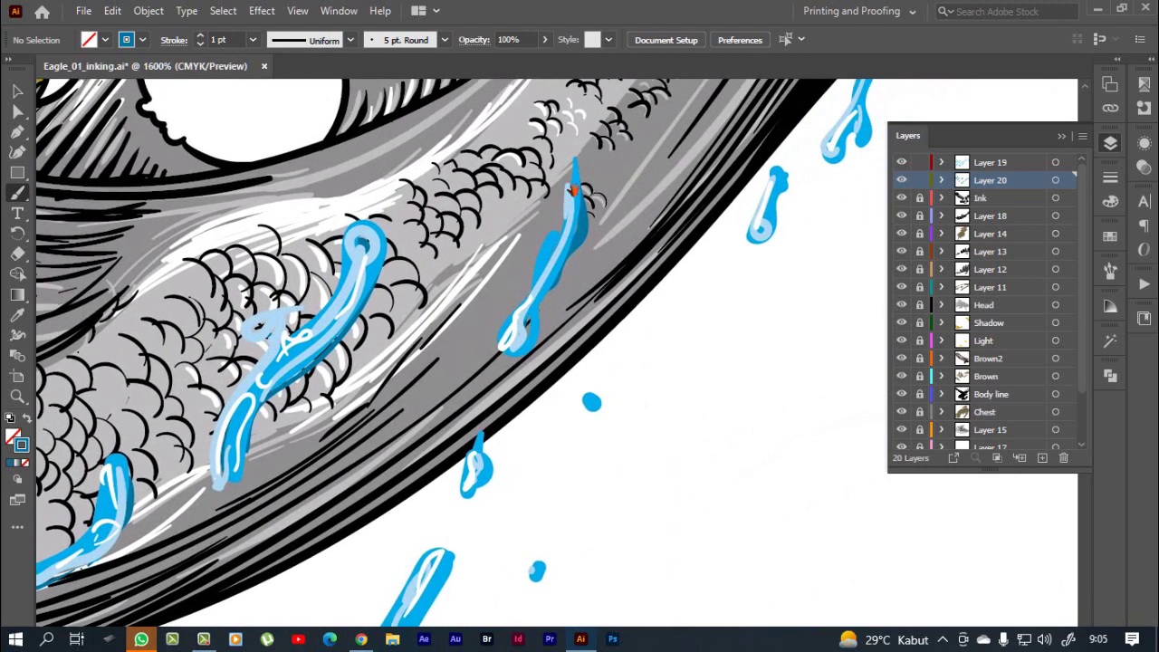
pyautogui.scroll(2, 576, 166)
pyautogui.hscroll(2, 576, 165)
pyautogui.scroll(1, 576, 166)
pyautogui.hscroll(1, 576, 166)
pyautogui.scroll(1, 576, 166)
pyautogui.hscroll(1, 576, 165)
pyautogui.scroll(1, 570, 181)
pyautogui.hscroll(1, 571, 181)
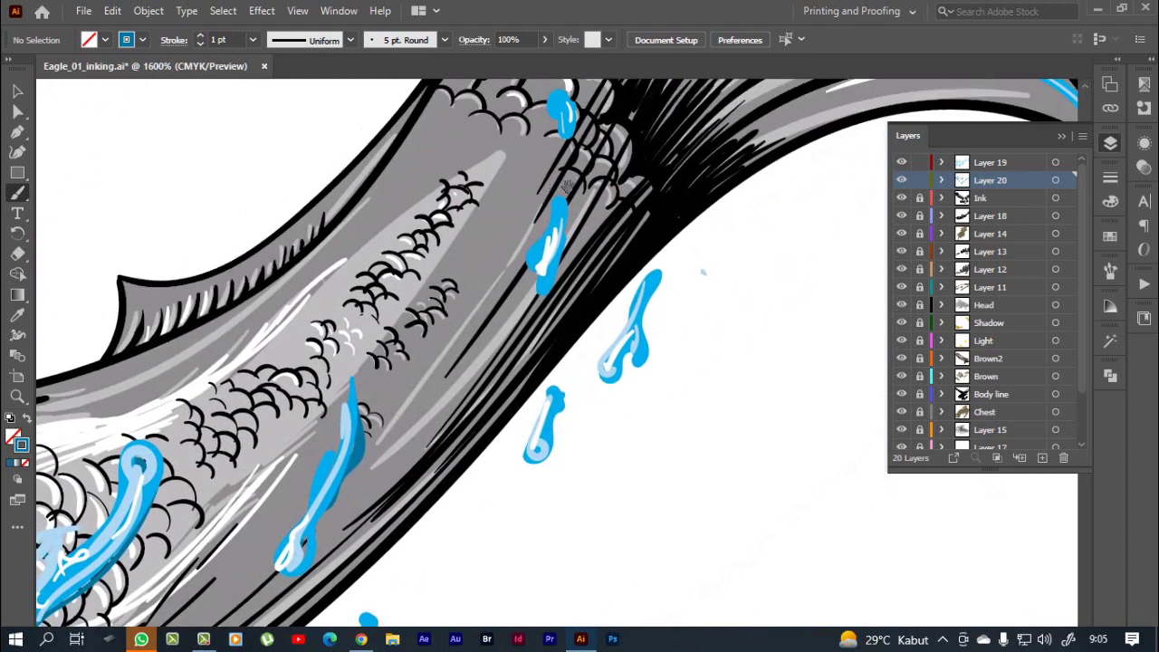
pyautogui.moveTo(569, 205); pyautogui.dragTo(538, 269)
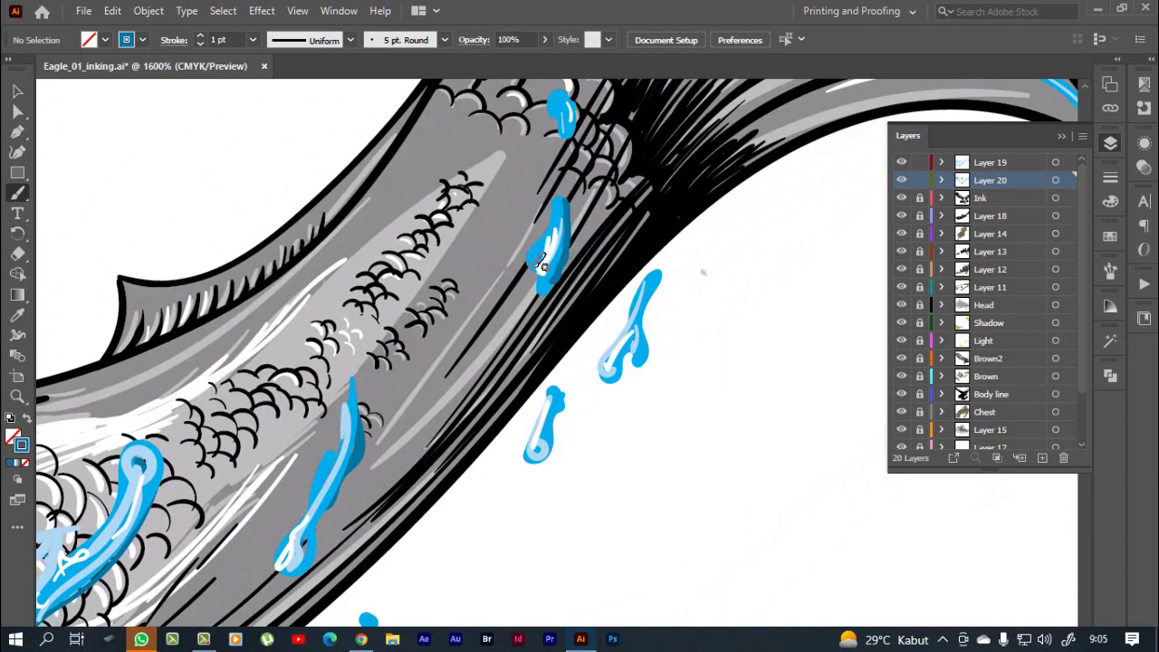
# Add white highlights at the drip's tip and along the drip on the tail edge.
pyautogui.scroll(2, 552, 213)
pyautogui.hscroll(1, 552, 213)
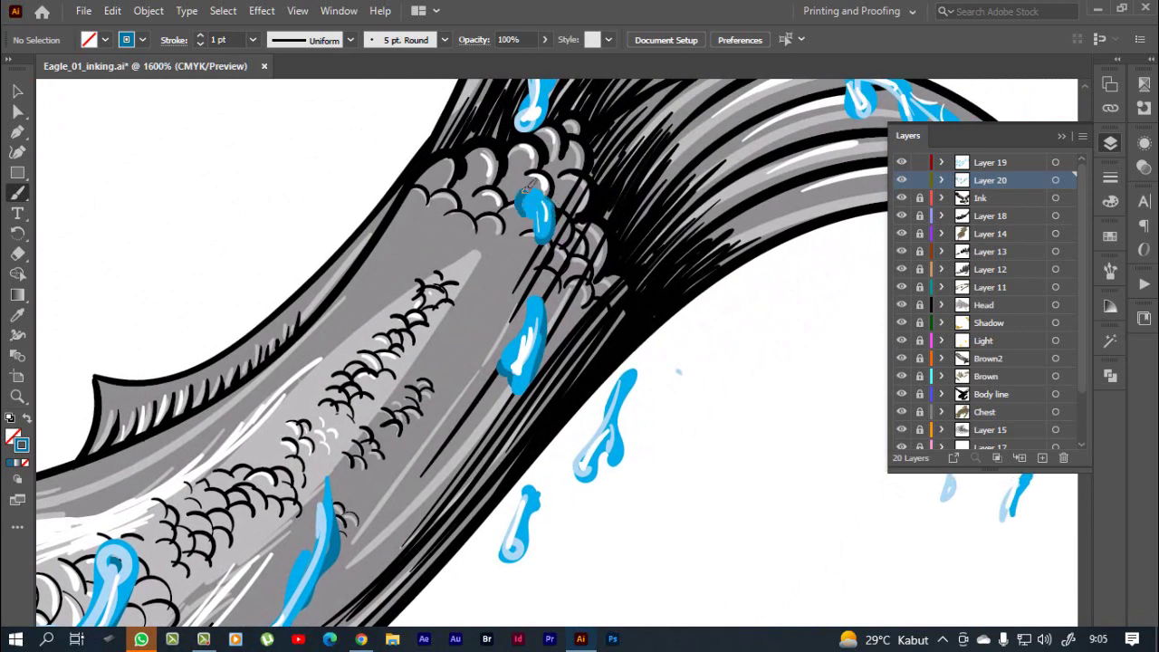
pyautogui.scroll(2, 532, 186)
pyautogui.moveTo(533, 184); pyautogui.dragTo(547, 181)
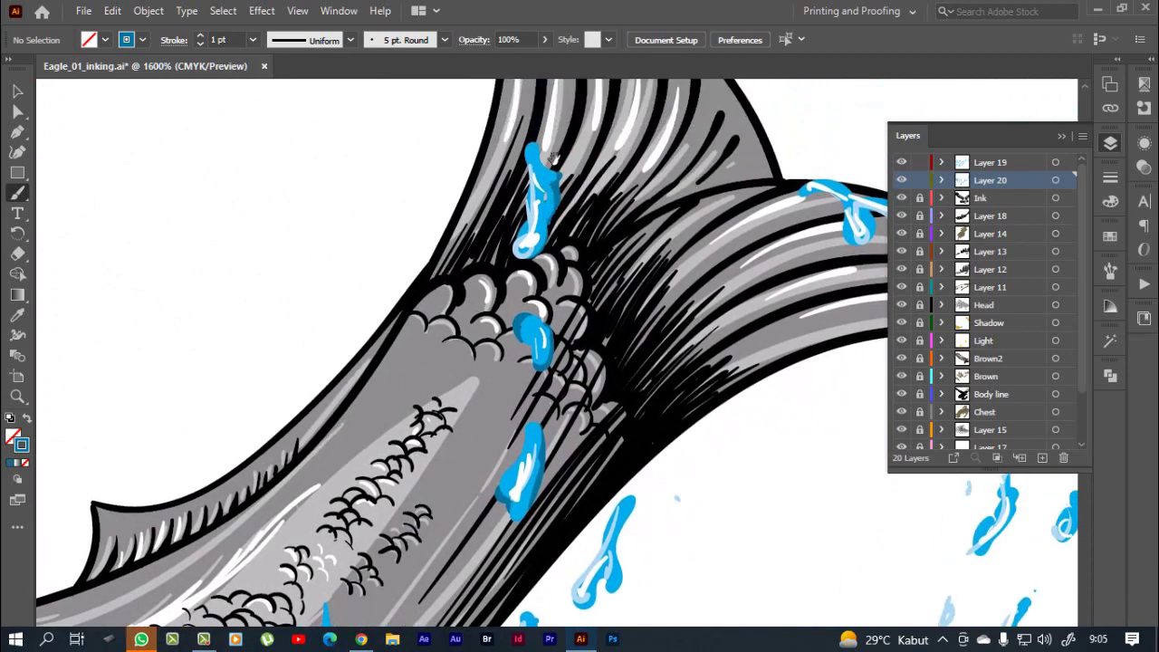
pyautogui.scroll(2, 555, 145)
pyautogui.hscroll(2, 552, 177)
pyautogui.hscroll(2, 552, 177)
pyautogui.hscroll(2, 548, 185)
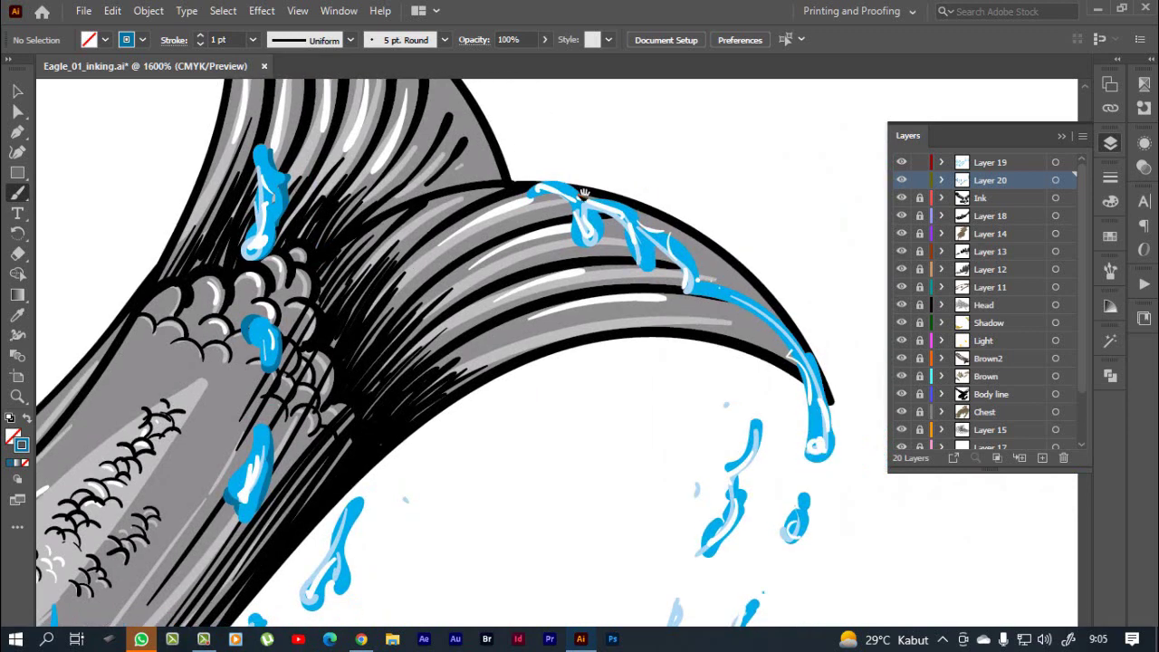
pyautogui.moveTo(540, 190)
pyautogui.mouseDown()
pyautogui.moveTo(608, 207)
pyautogui.moveTo(634, 249)
pyautogui.moveTo(693, 274)
pyautogui.moveTo(688, 305)
pyautogui.mouseUp()
# Add a white highlight inside the lower drip tip and cover the outline's end with blue.
pyautogui.hscroll(2, 690, 267)
pyautogui.scroll(-1, 634, 259)
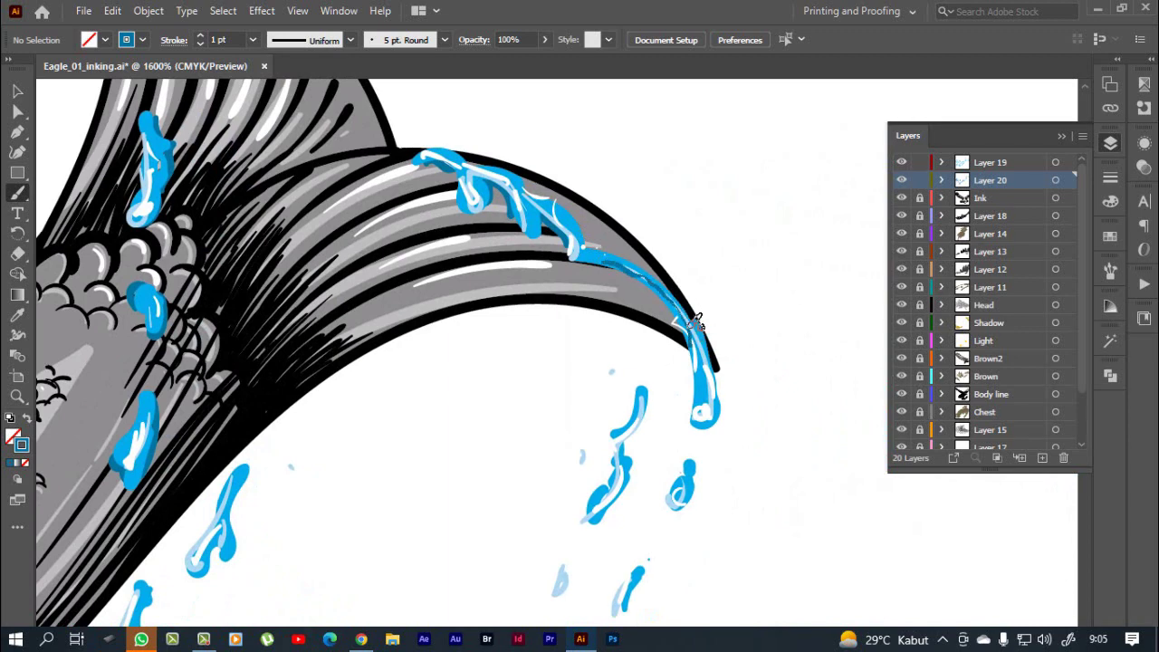
pyautogui.scroll(-2, 688, 326)
pyautogui.hscroll(2, 688, 326)
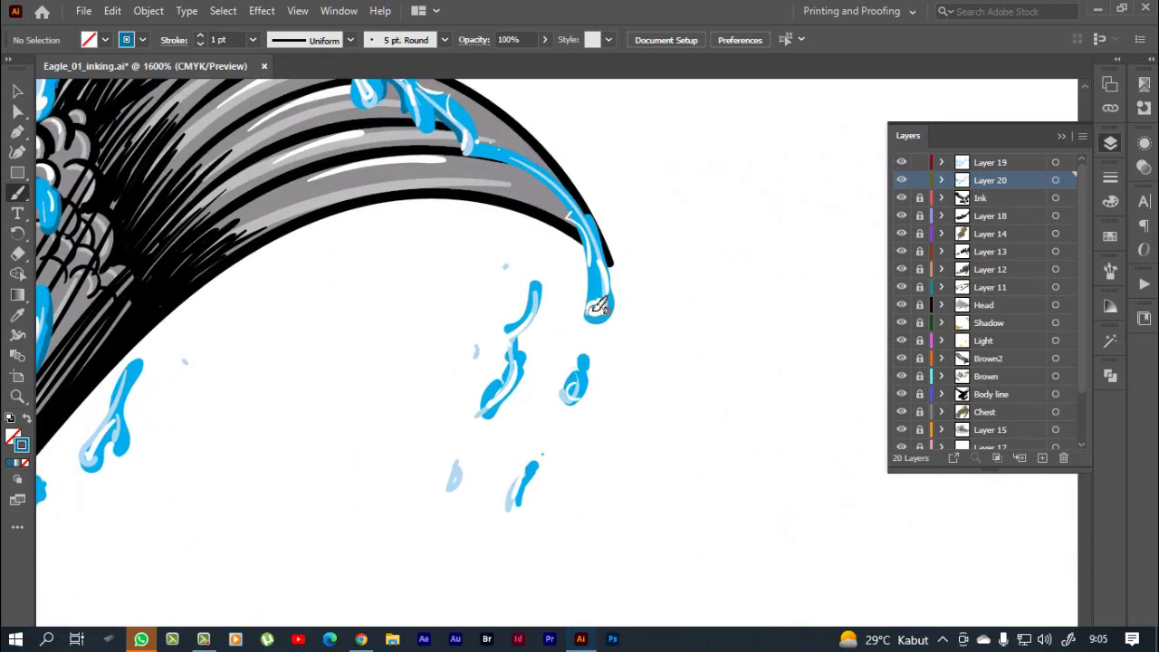
pyautogui.moveTo(593, 233); pyautogui.dragTo(596, 312)
pyautogui.moveTo(622, 270); pyautogui.dragTo(601, 308)
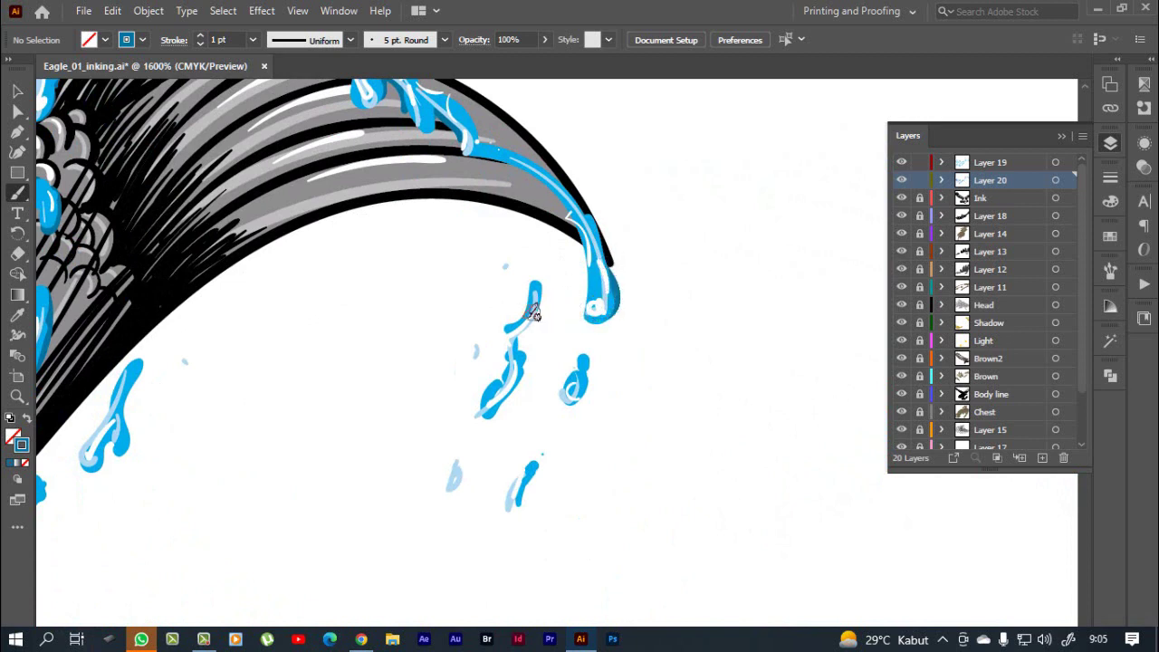
# Thicken the falling droplets below the tail, point the pale droplet, and darken the faint one.
pyautogui.moveTo(524, 337)
pyautogui.mouseDown()
pyautogui.moveTo(549, 296)
pyautogui.moveTo(544, 308)
pyautogui.mouseUp()
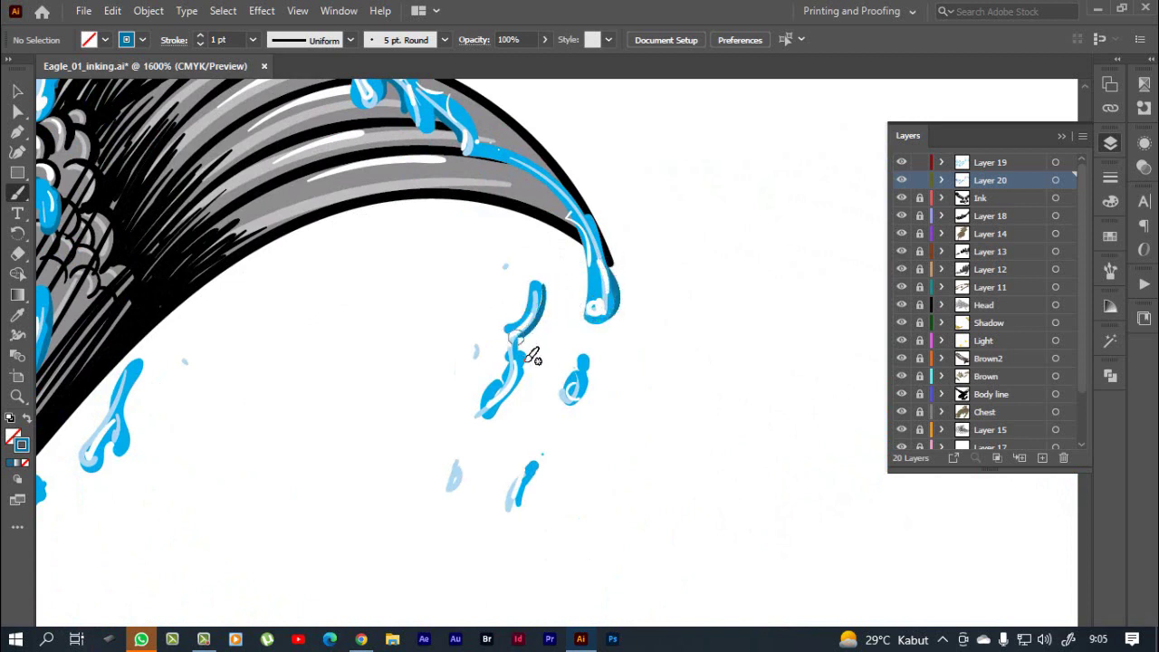
pyautogui.moveTo(494, 415); pyautogui.dragTo(487, 409)
pyautogui.moveTo(570, 388)
pyautogui.mouseDown()
pyautogui.moveTo(589, 389)
pyautogui.moveTo(580, 401)
pyautogui.mouseUp()
pyautogui.moveTo(546, 461); pyautogui.dragTo(516, 508)
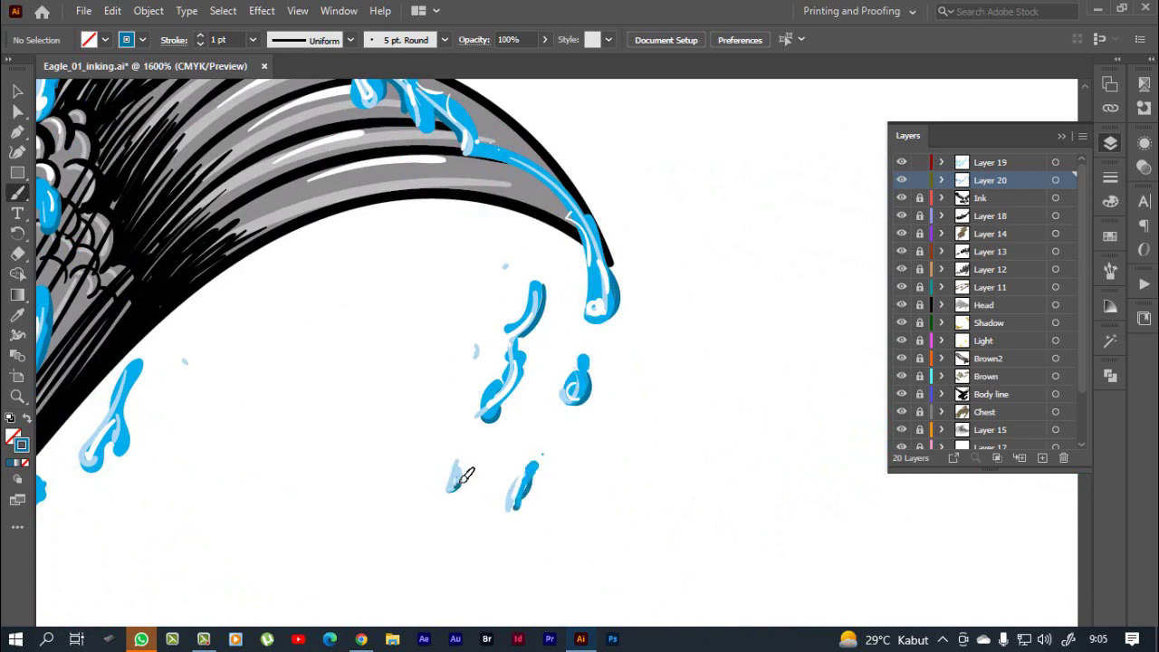
pyautogui.moveTo(460, 462); pyautogui.dragTo(464, 480)
pyautogui.moveTo(477, 345); pyautogui.dragTo(473, 358)
pyautogui.hscroll(-3, 401, 331)
pyautogui.hscroll(-3, 445, 311)
pyautogui.scroll(-3, 498, 299)
pyautogui.keyDown('alt'); pyautogui.click(484, 317); pyautogui.keyUp('alt')
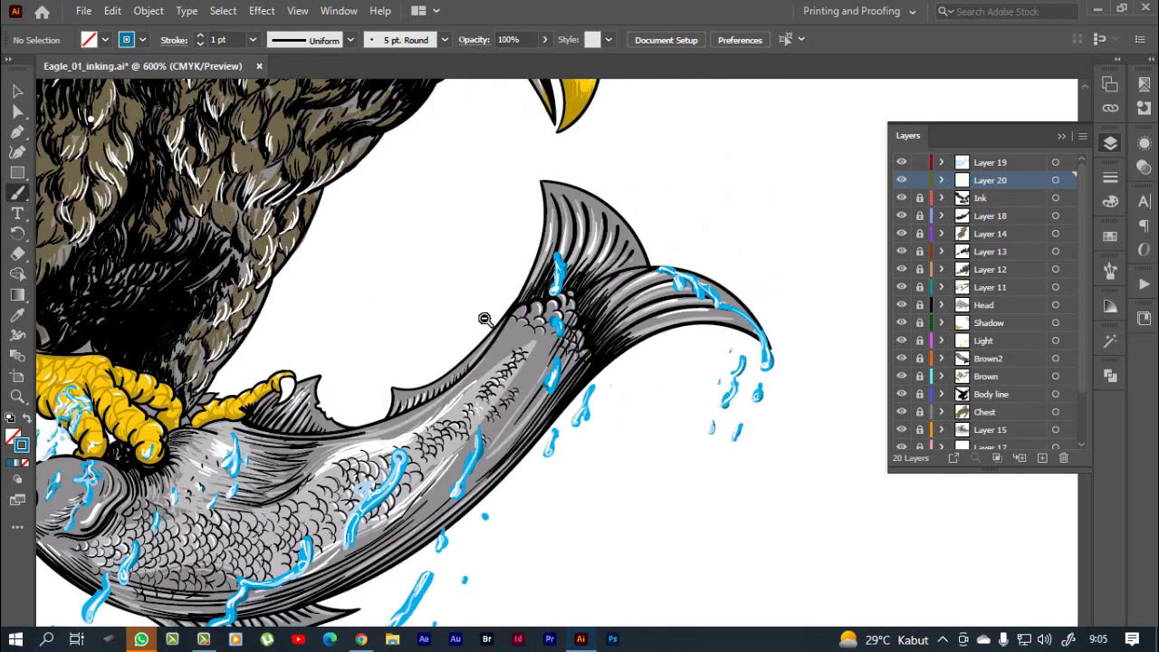
pyautogui.keyDown('alt'); pyautogui.click(486, 355); pyautogui.keyUp('alt')
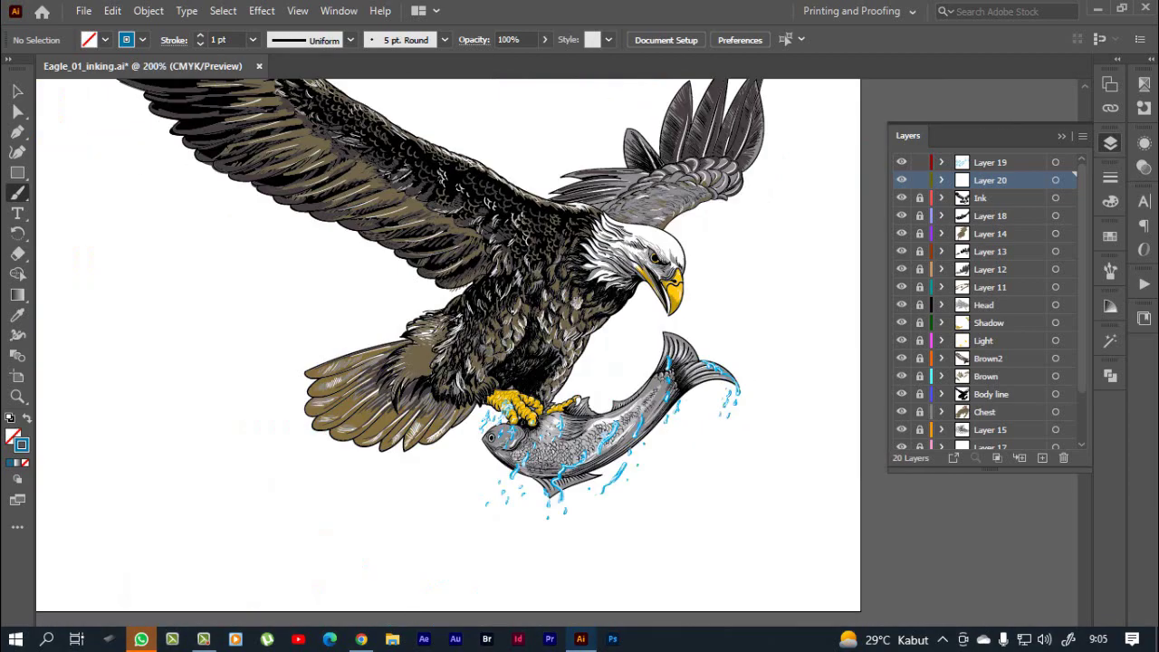
pyautogui.scroll(2, 557, 322)
pyautogui.hscroll(2, 557, 322)
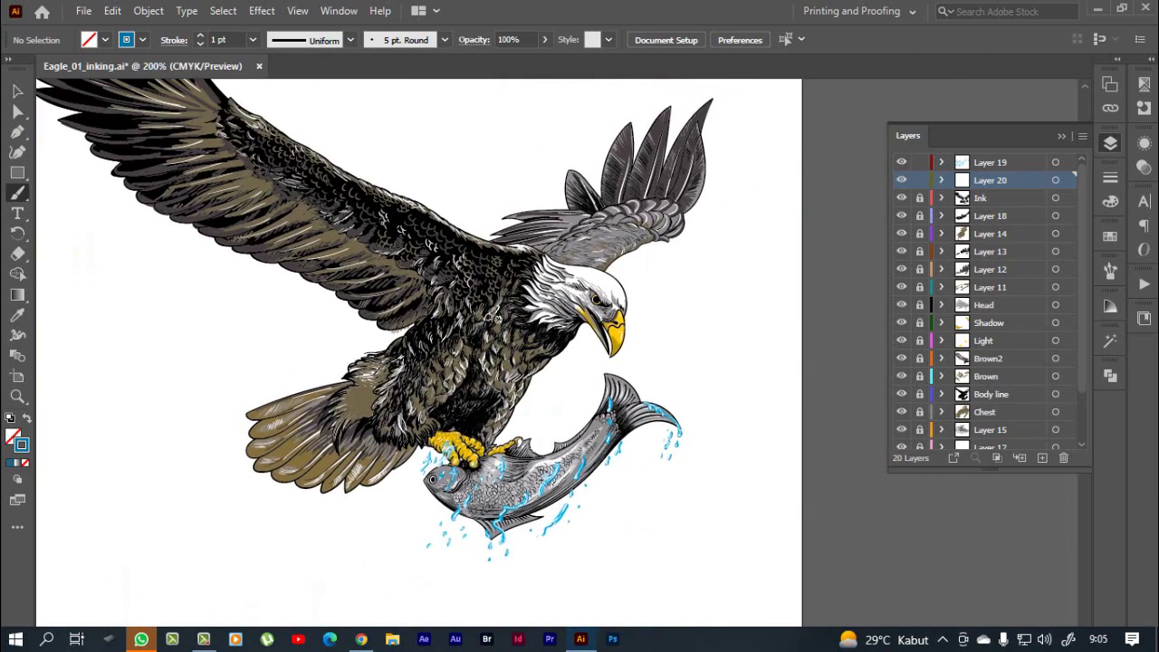